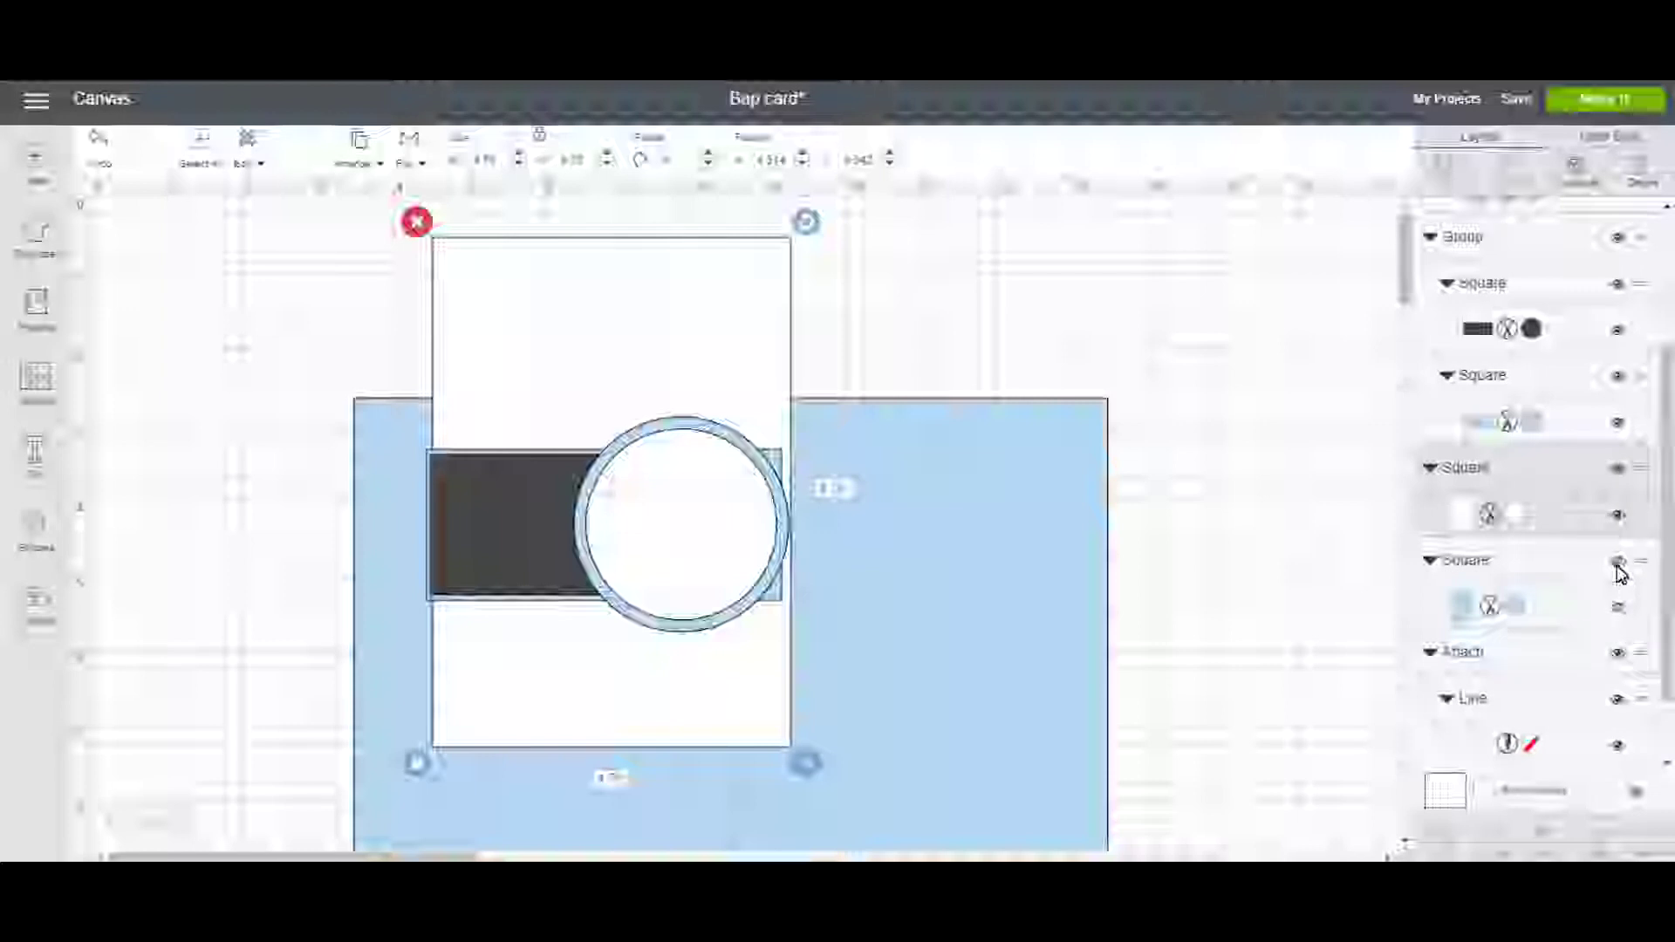
Try repositioning the light-blue base rectangle and nudge the white front panel slightly.
scroll(1637, 635, down, 2)
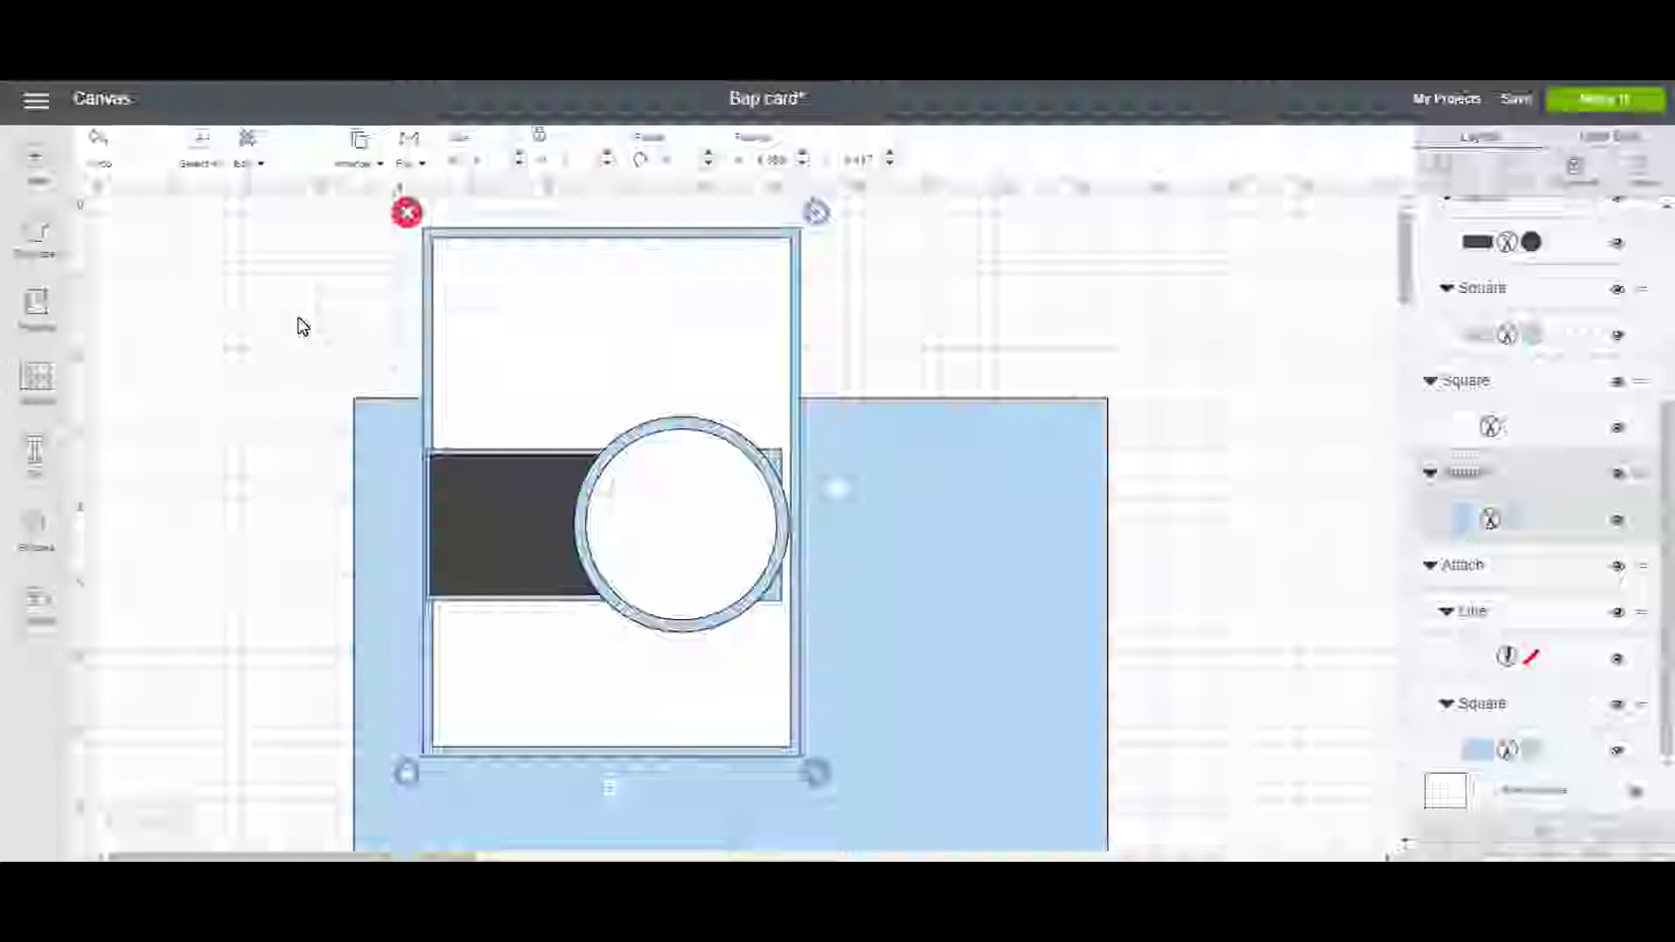
click(385, 475)
drag(385, 475, 273, 374)
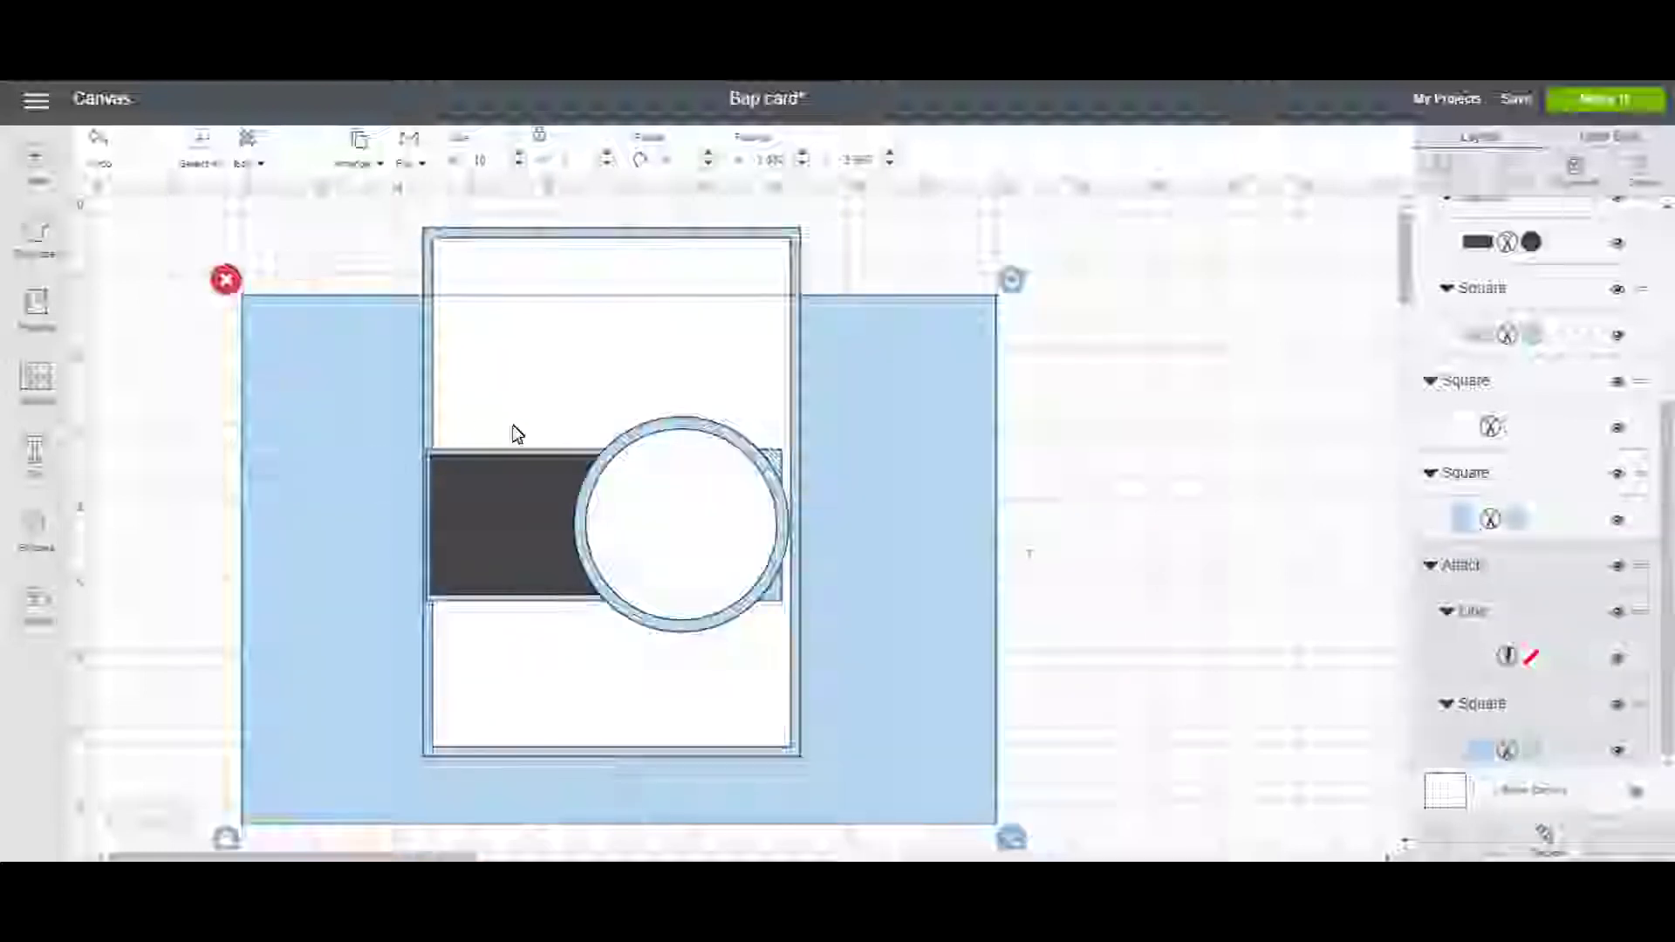
click(1309, 419)
click(674, 372)
drag(679, 374, 683, 379)
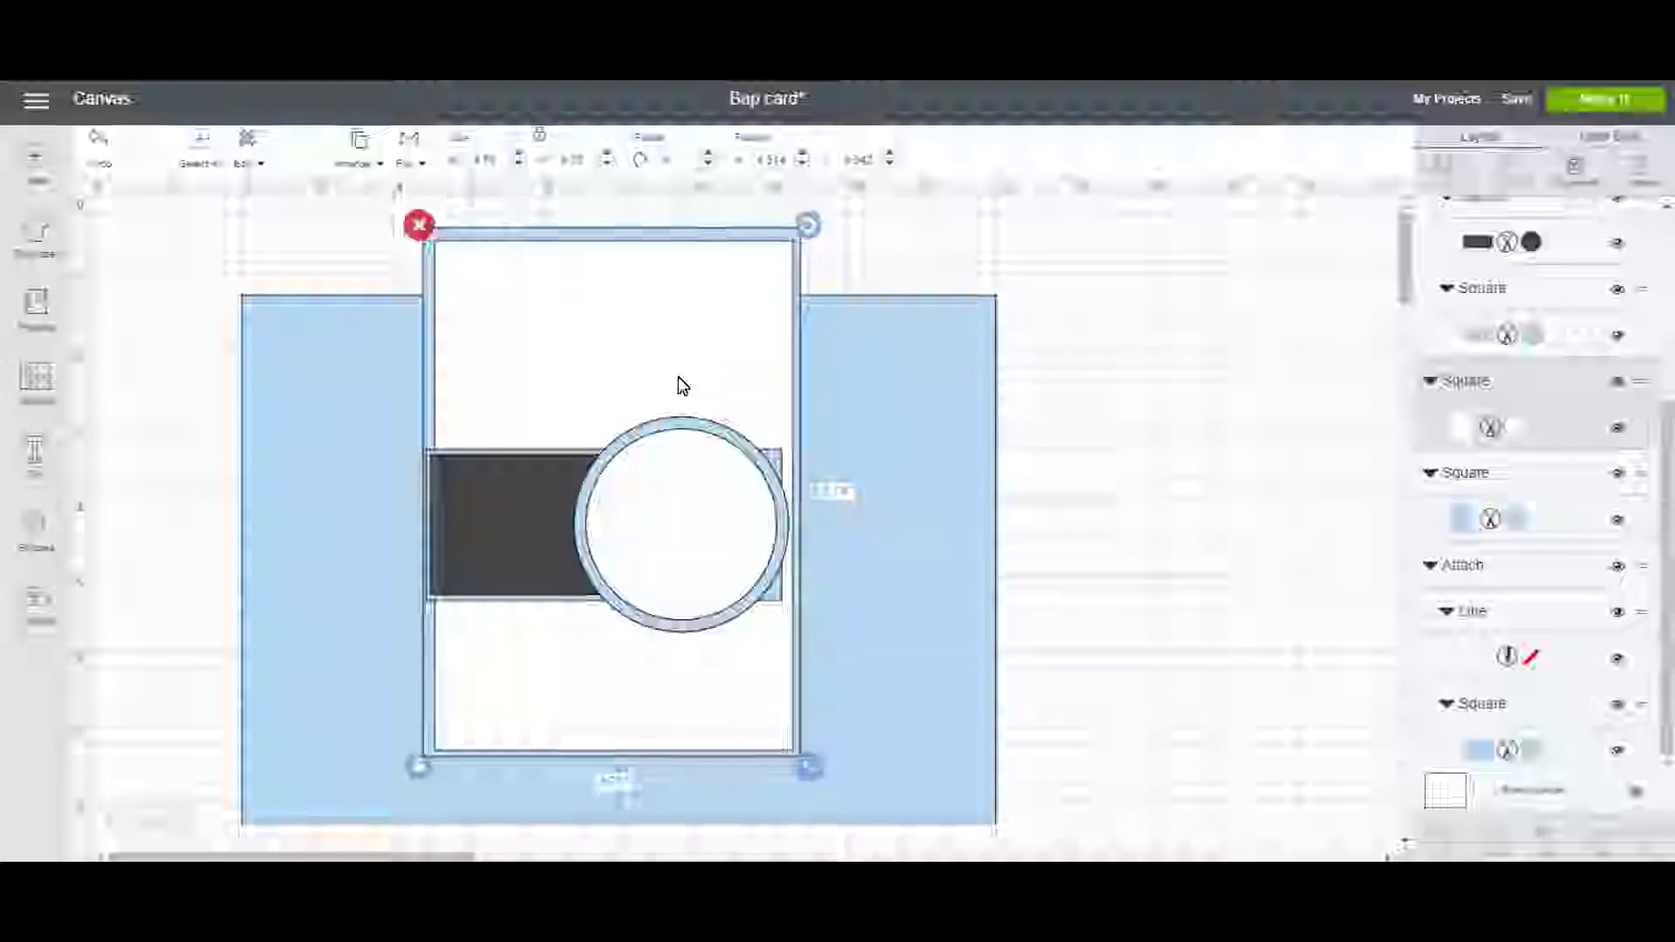
Drag the light-blue base rectangle off to the right and marquee-select the front panel pieces.
key(Escape)
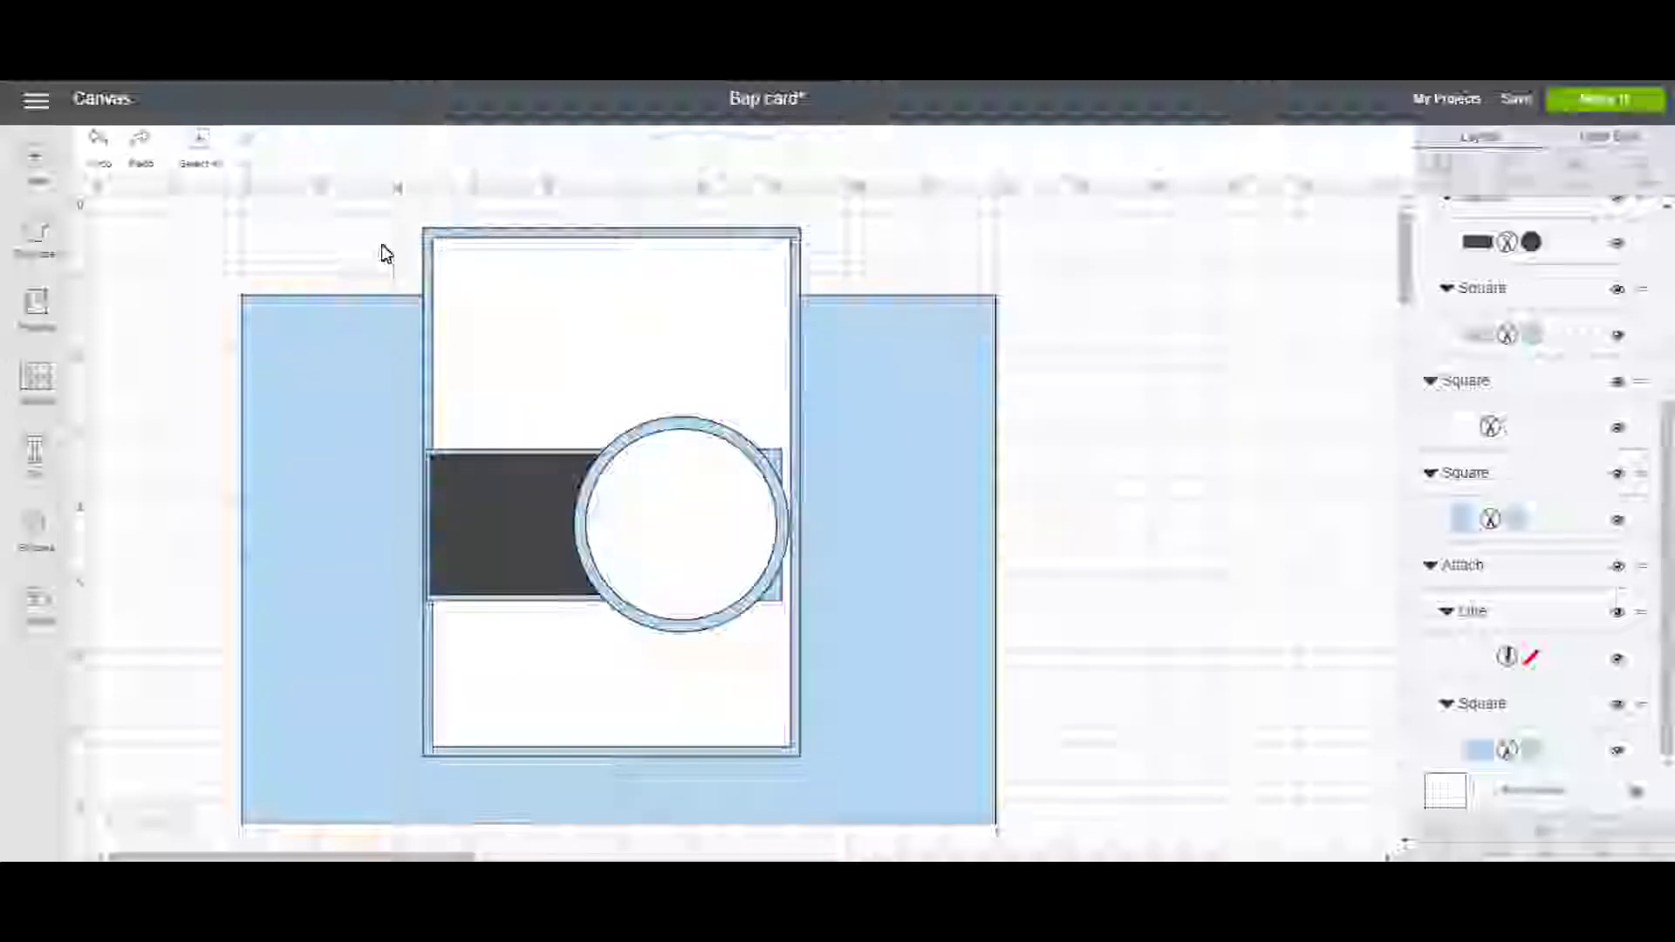
click(351, 370)
drag(351, 370, 352, 448)
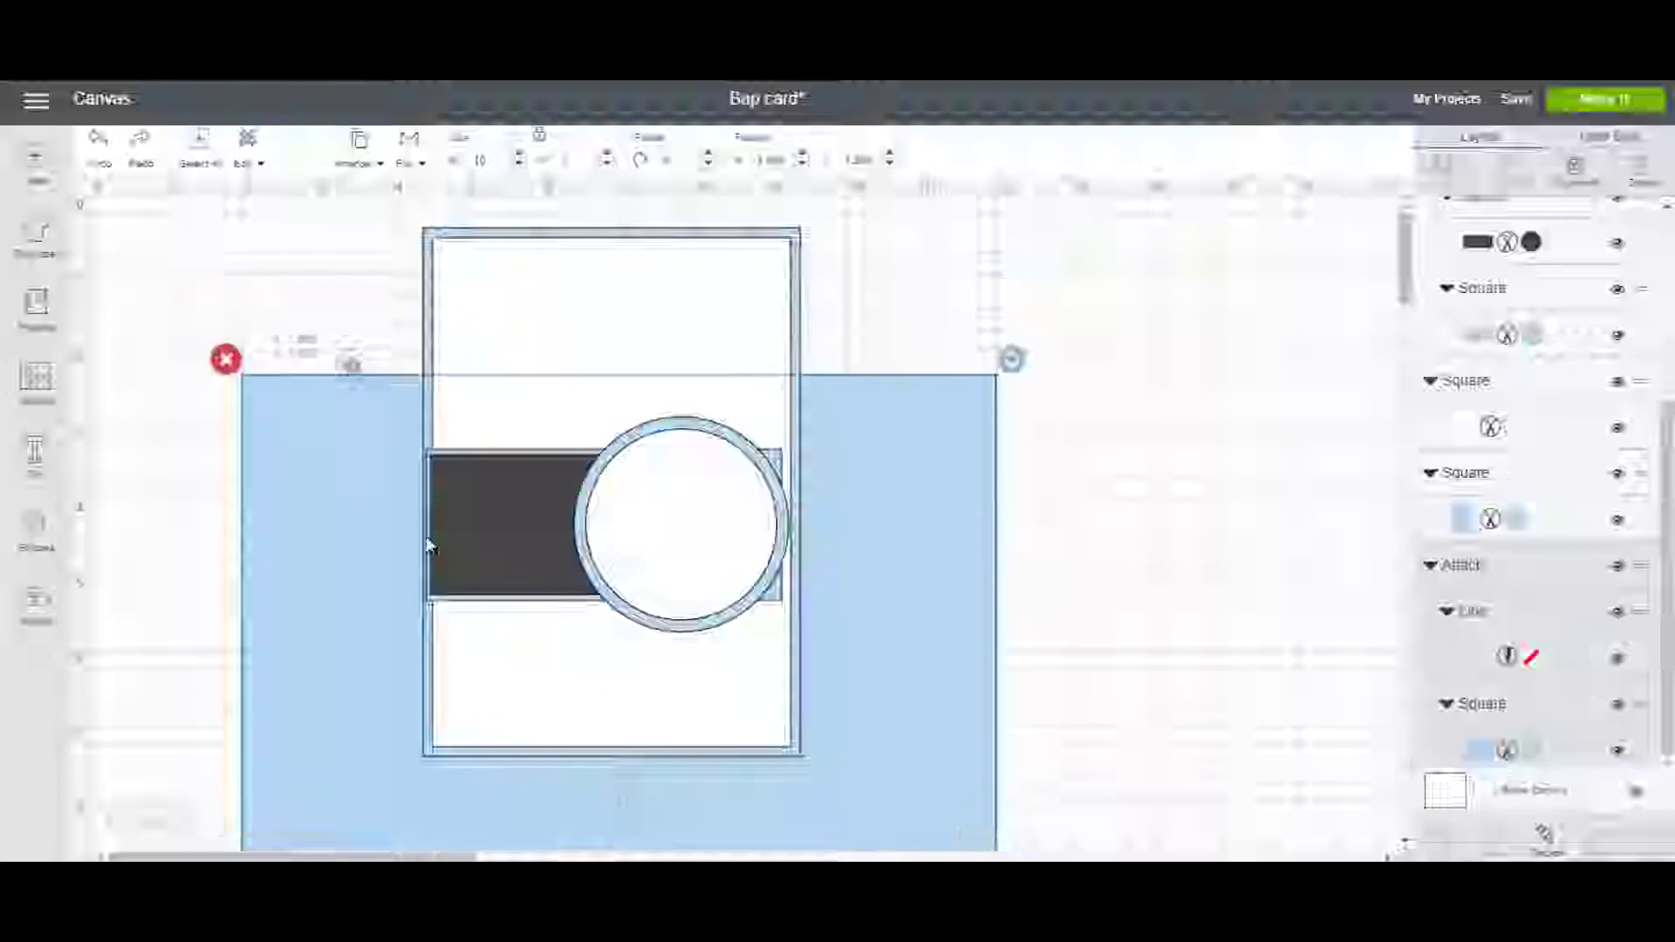
drag(427, 546, 1024, 445)
drag(370, 258, 835, 730)
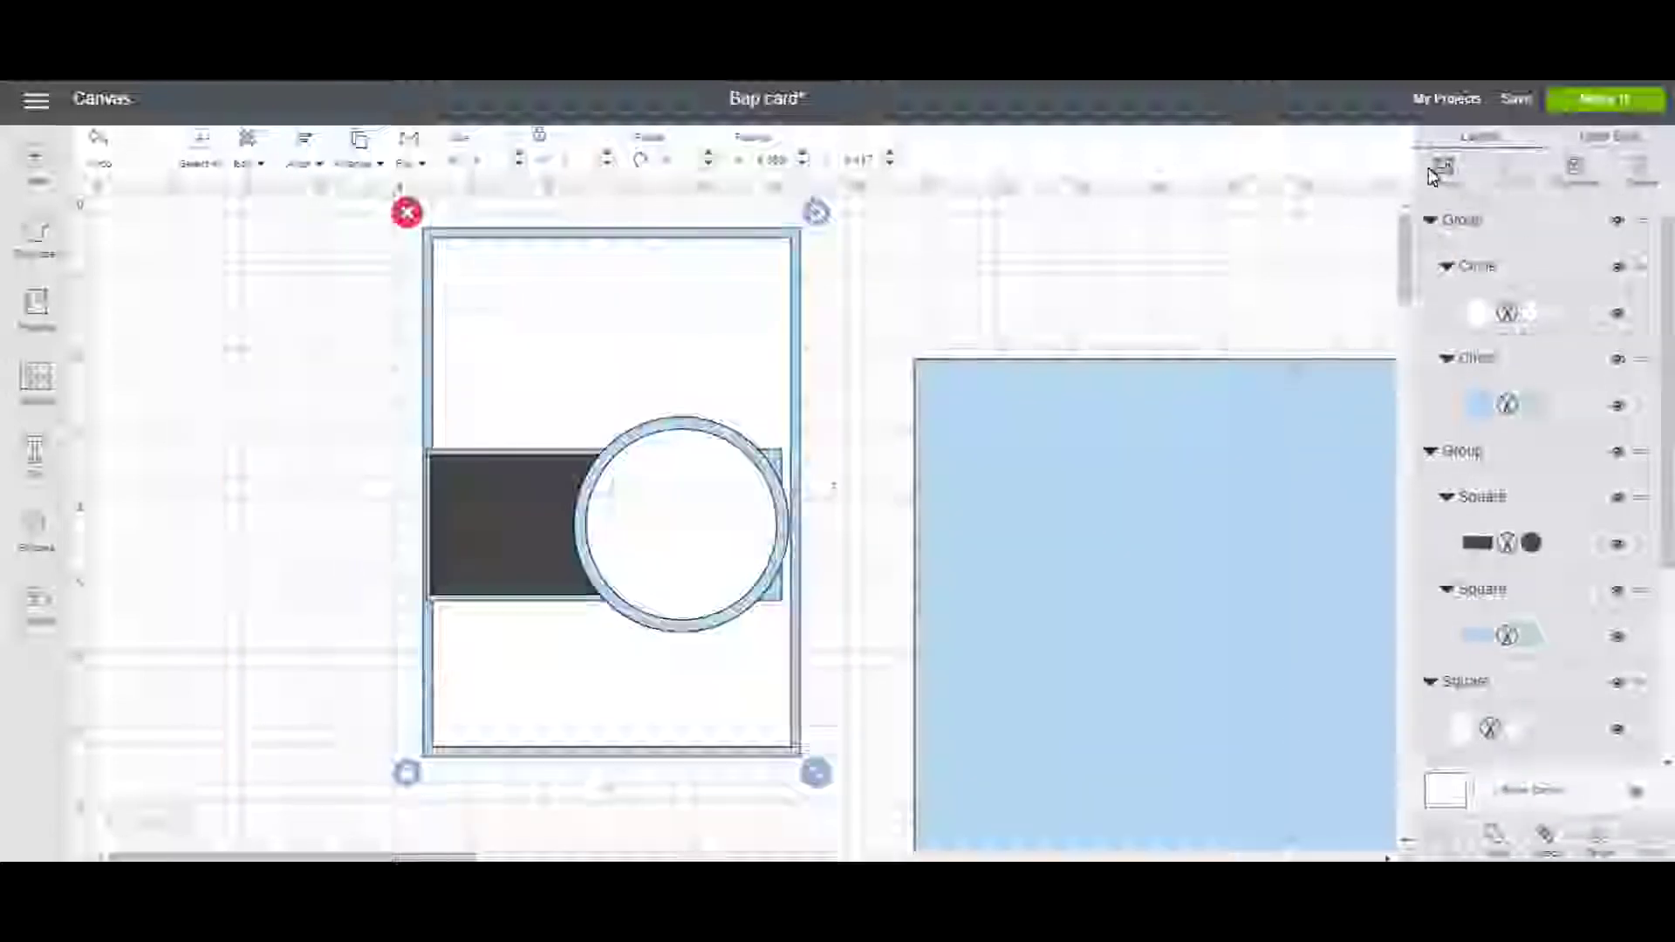
Group the front panel pieces and slide the blue base behind them, front on its right half.
click(1440, 168)
drag(1142, 511, 380, 401)
drag(584, 363, 651, 396)
click(1084, 427)
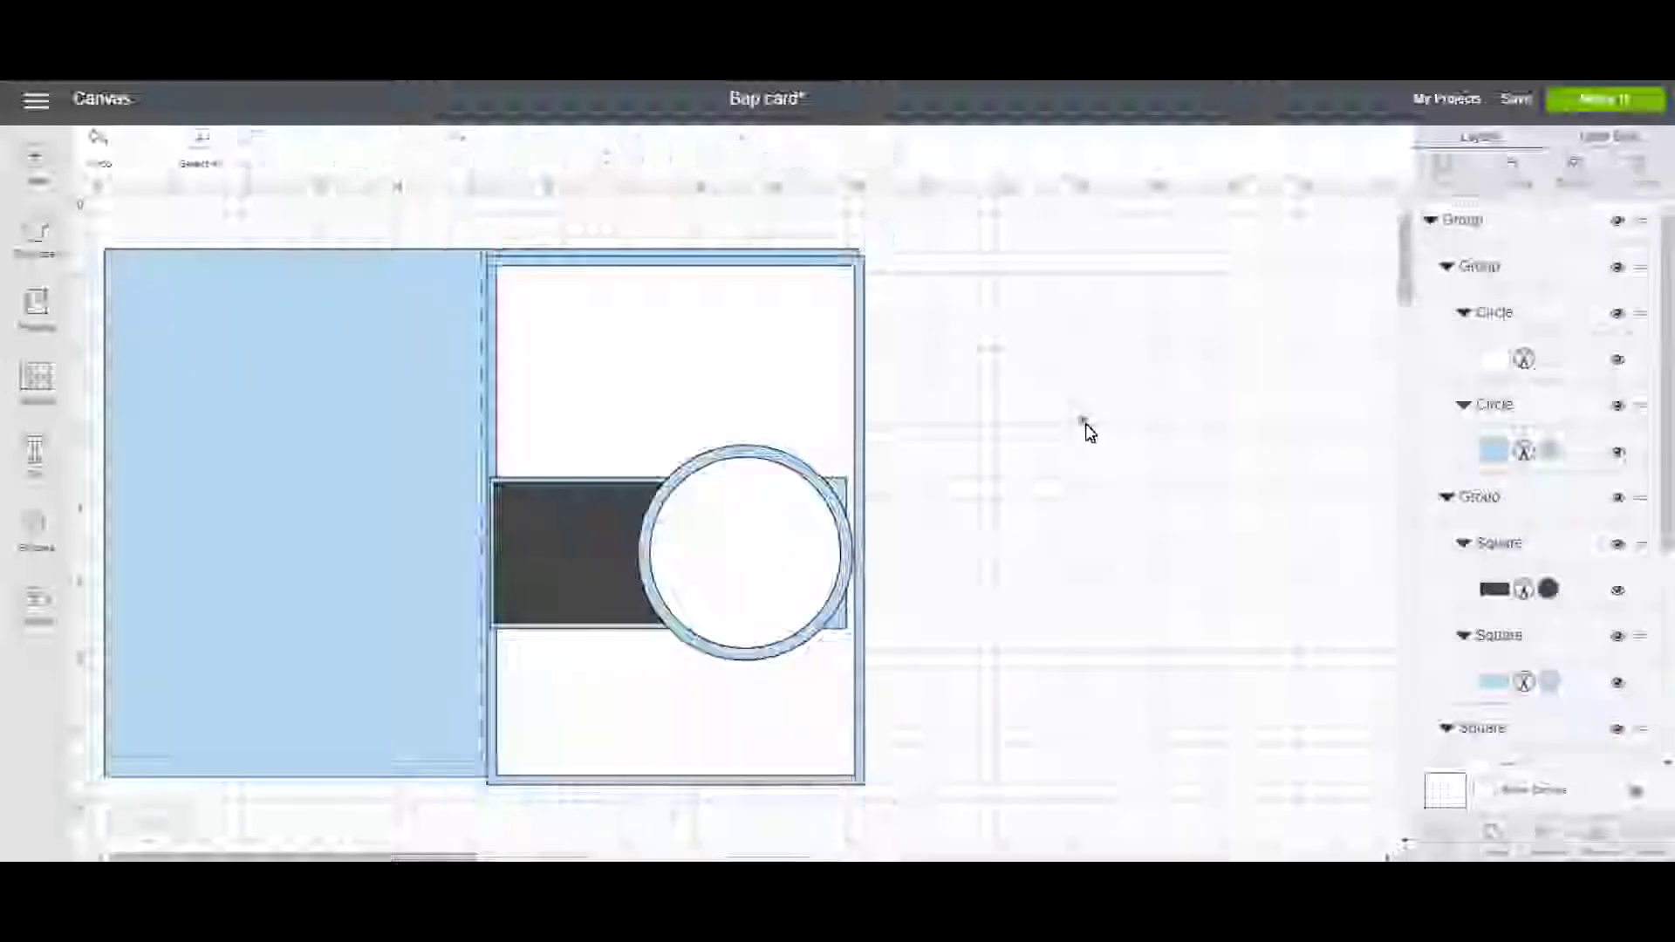
Ungroup the outer front-panel group and toggle the square layer's visibility.
click(737, 437)
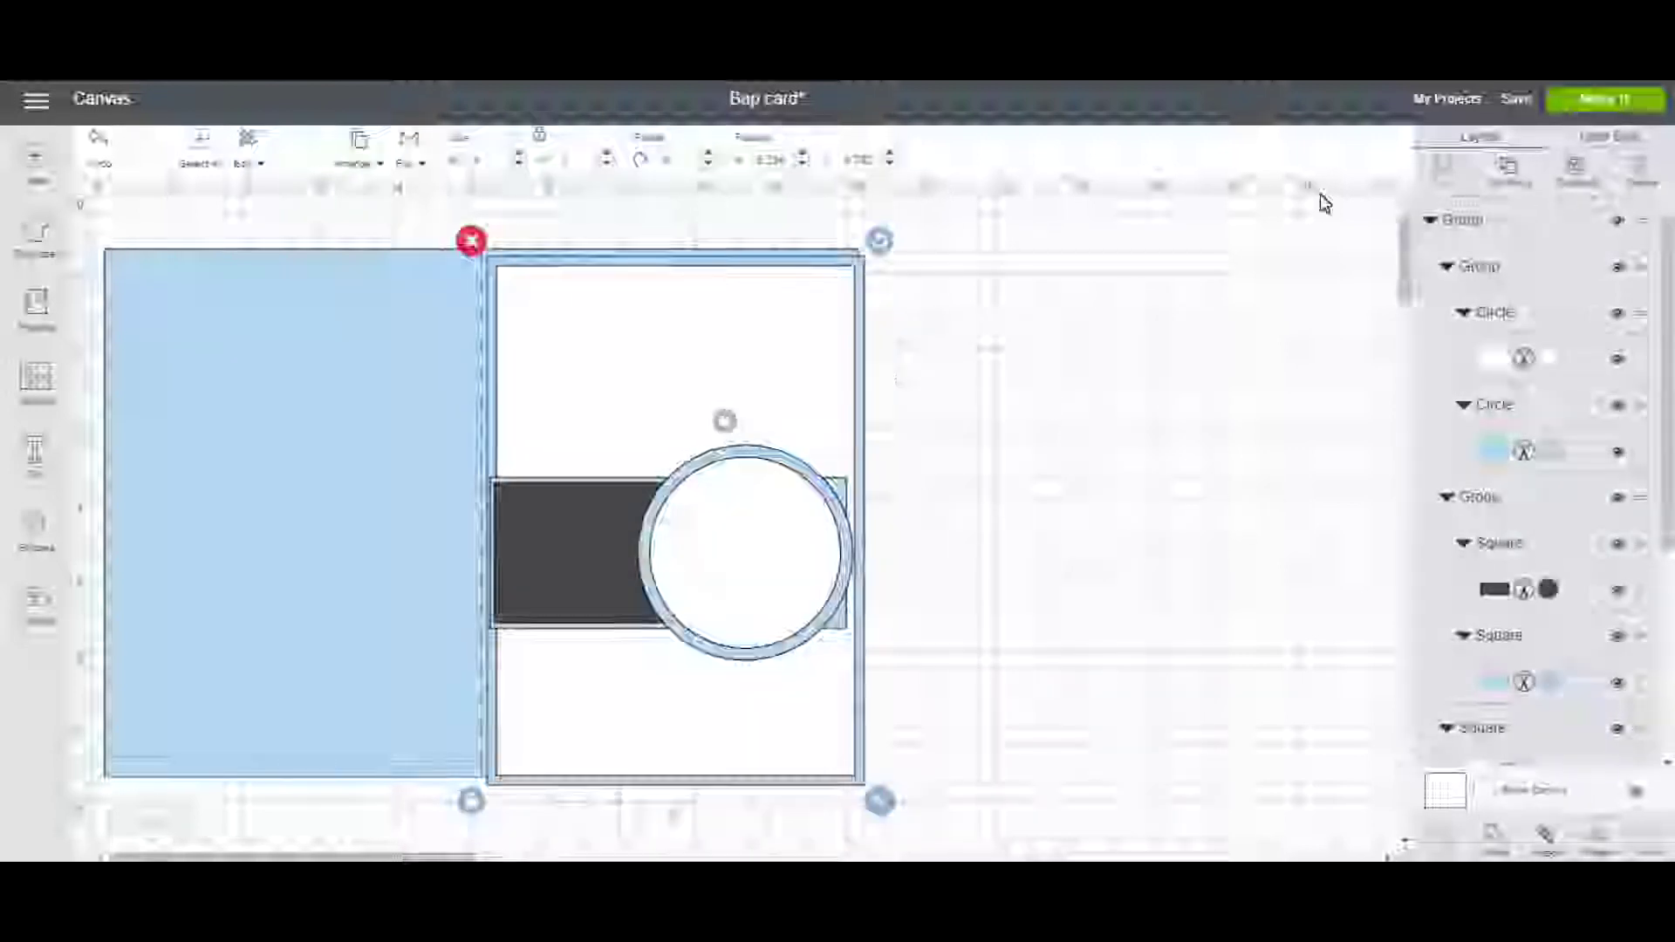
click(1516, 178)
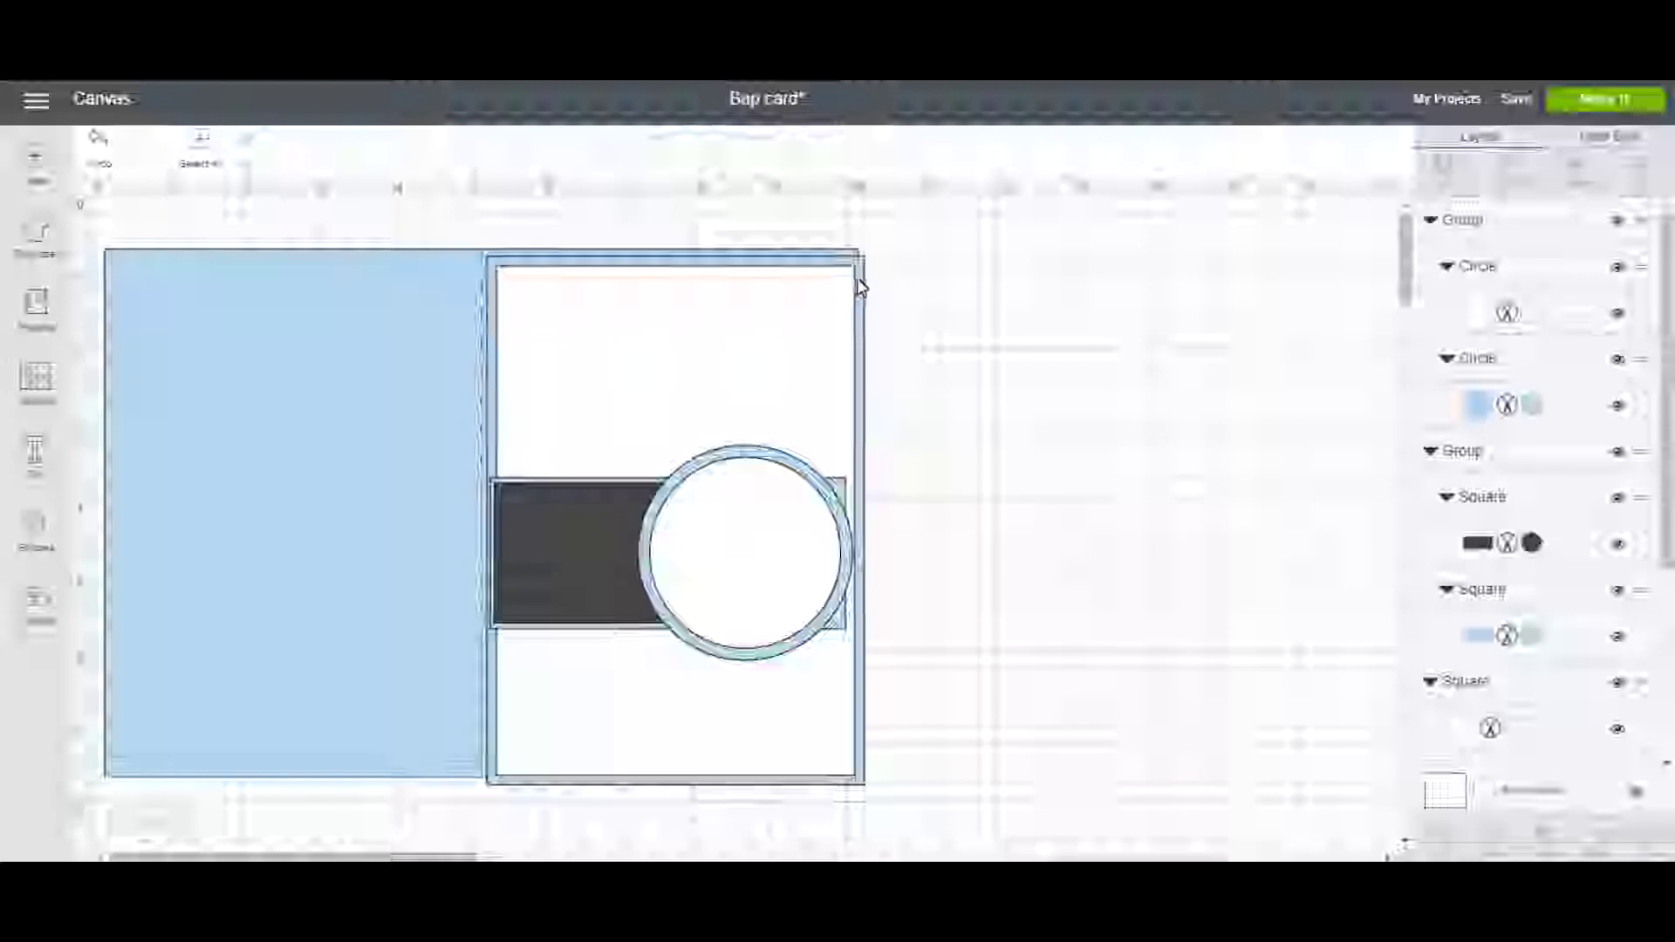
click(860, 281)
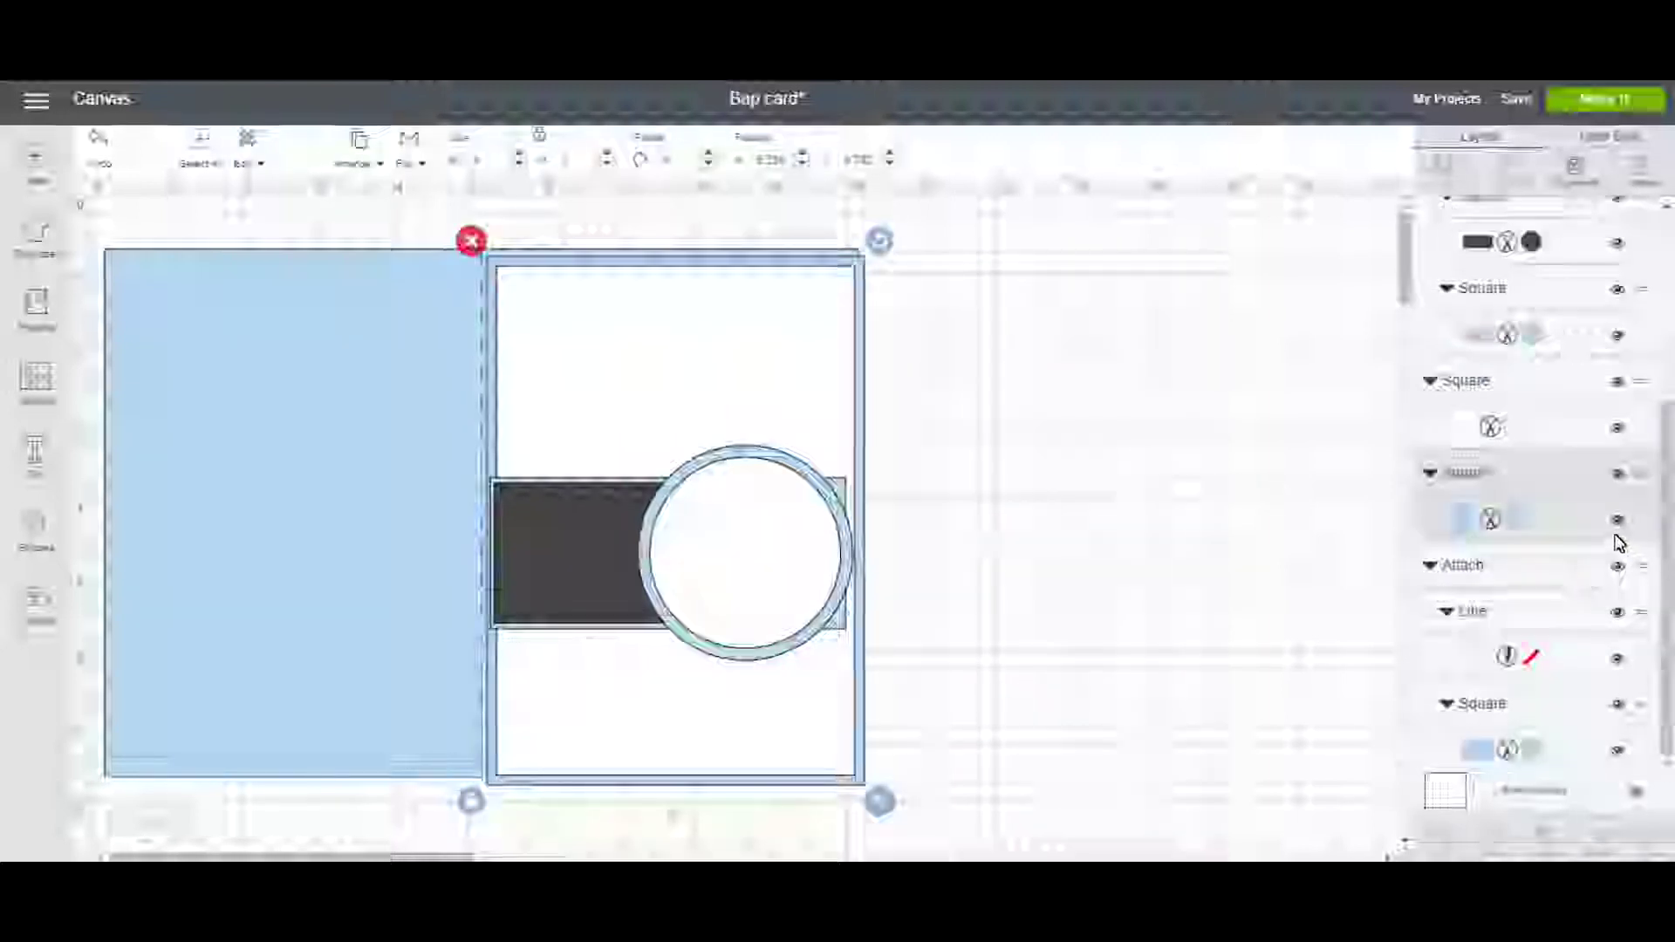
click(1615, 477)
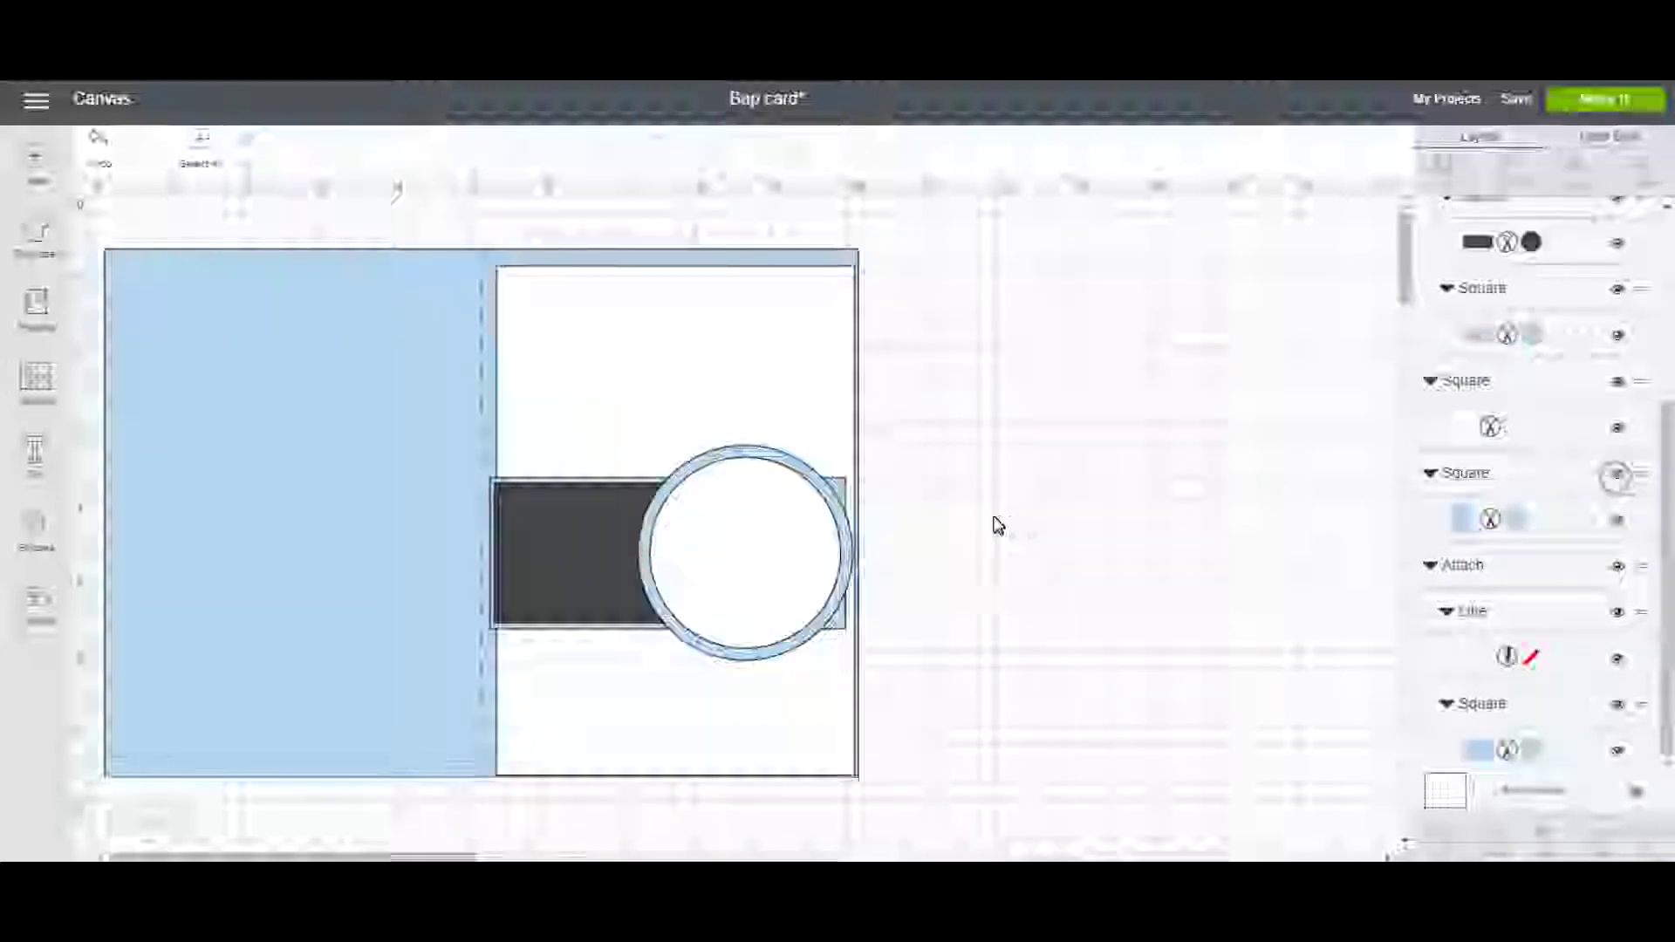
click(394, 442)
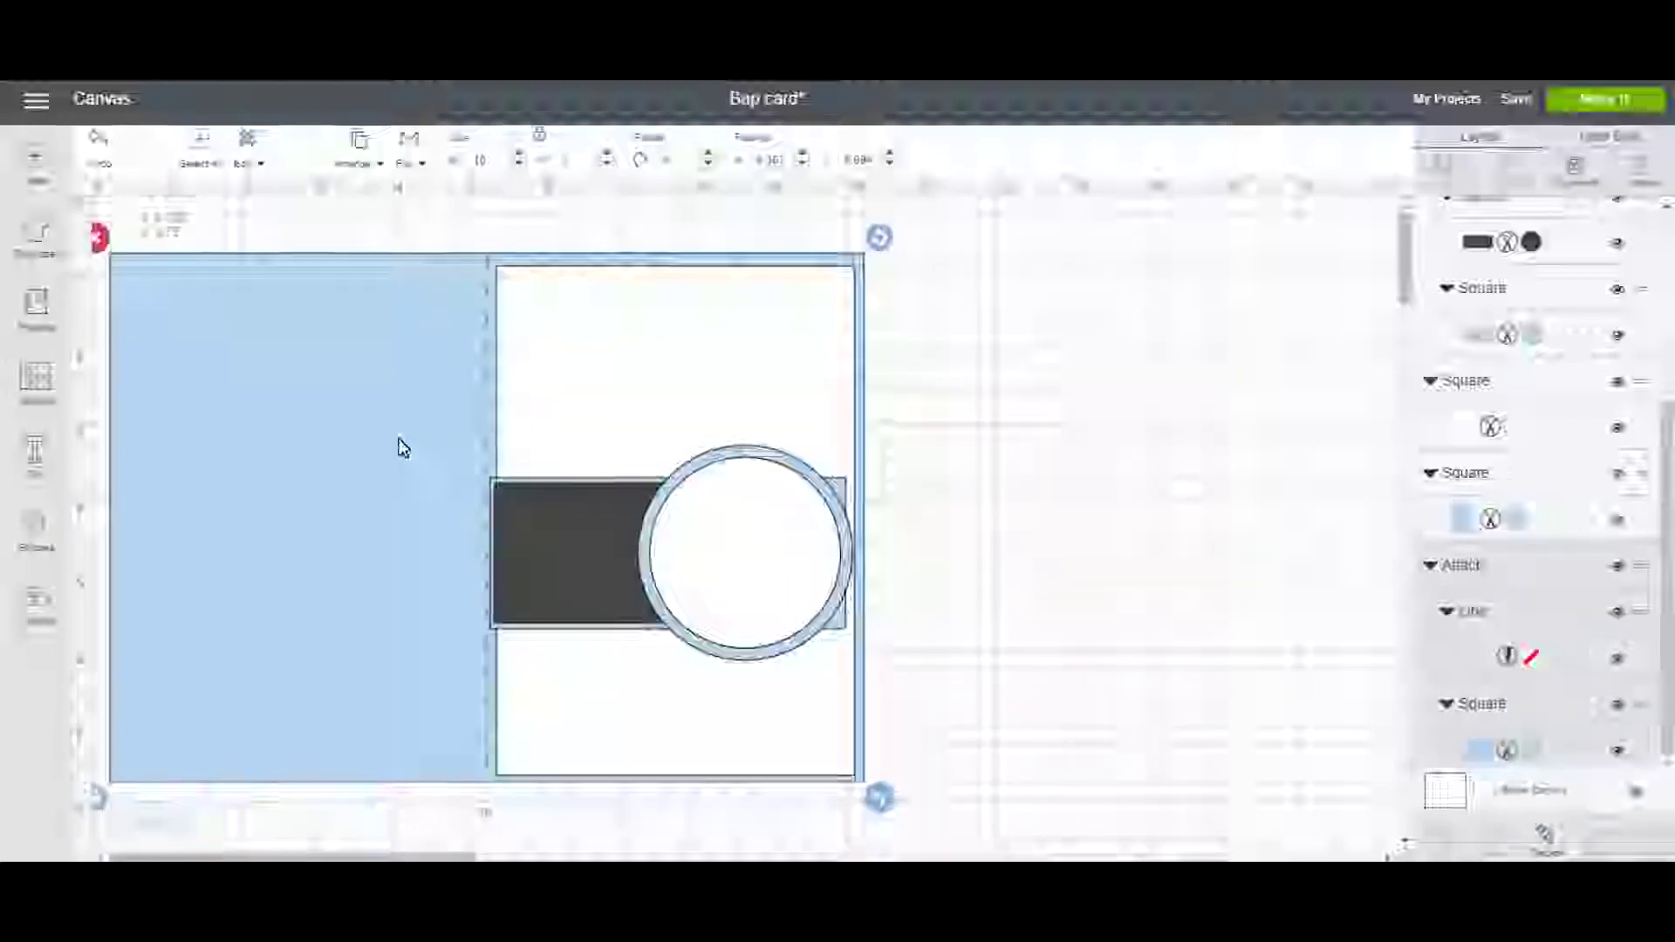
Copy the white front panel's 4.75 in width value.
click(550, 549)
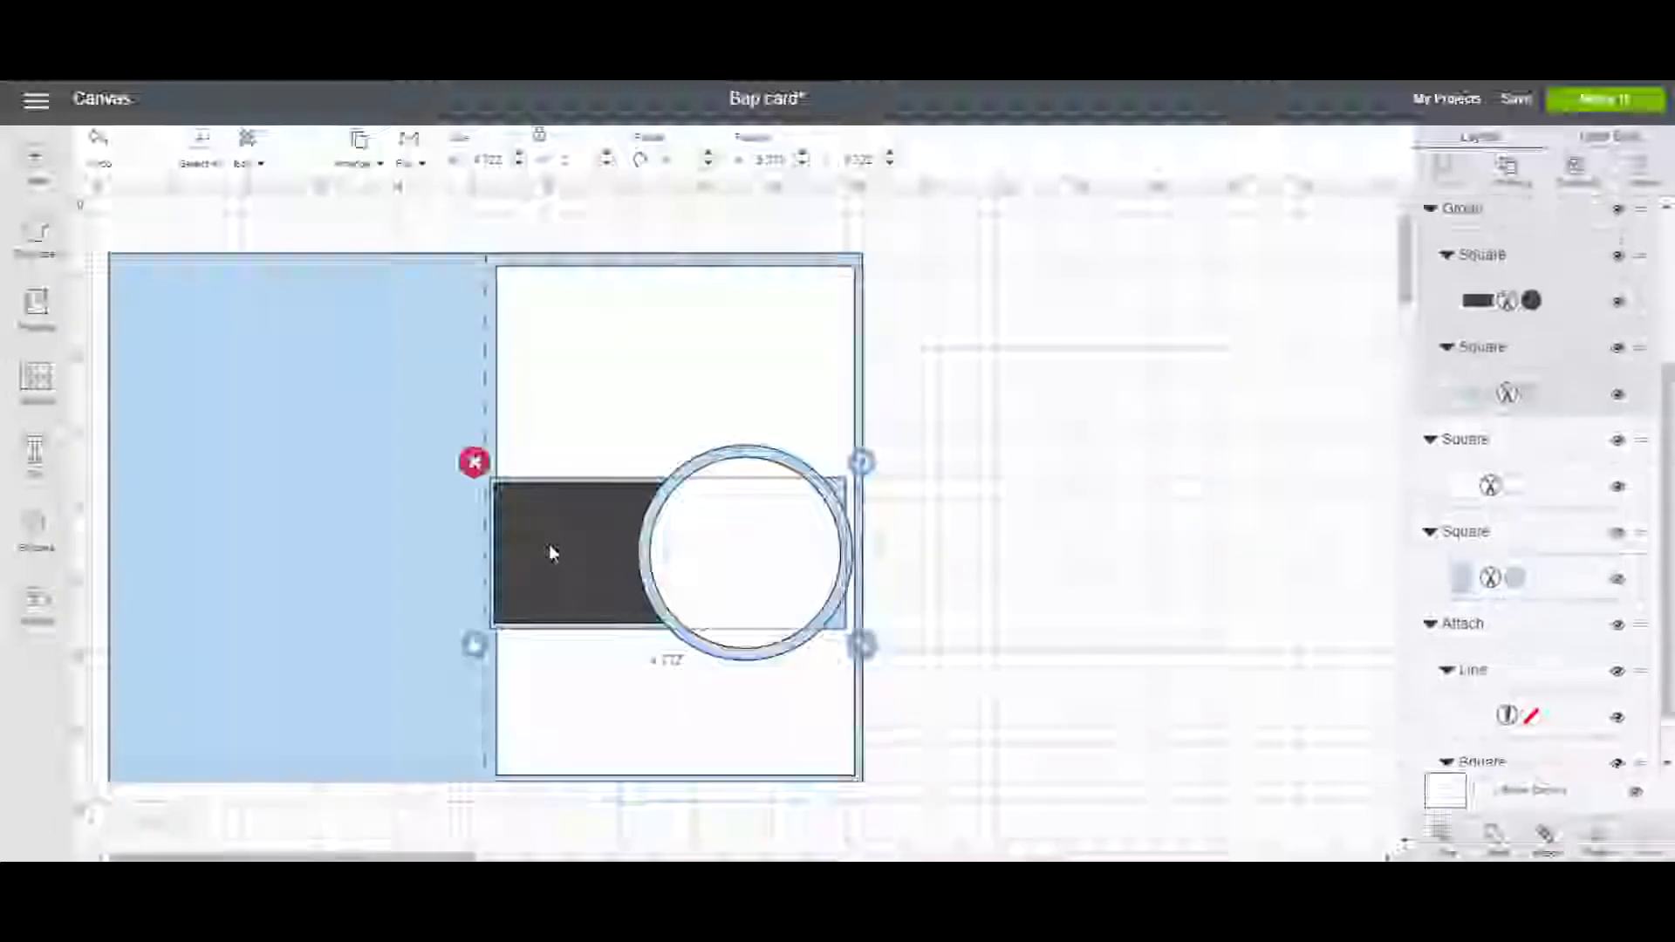
click(550, 411)
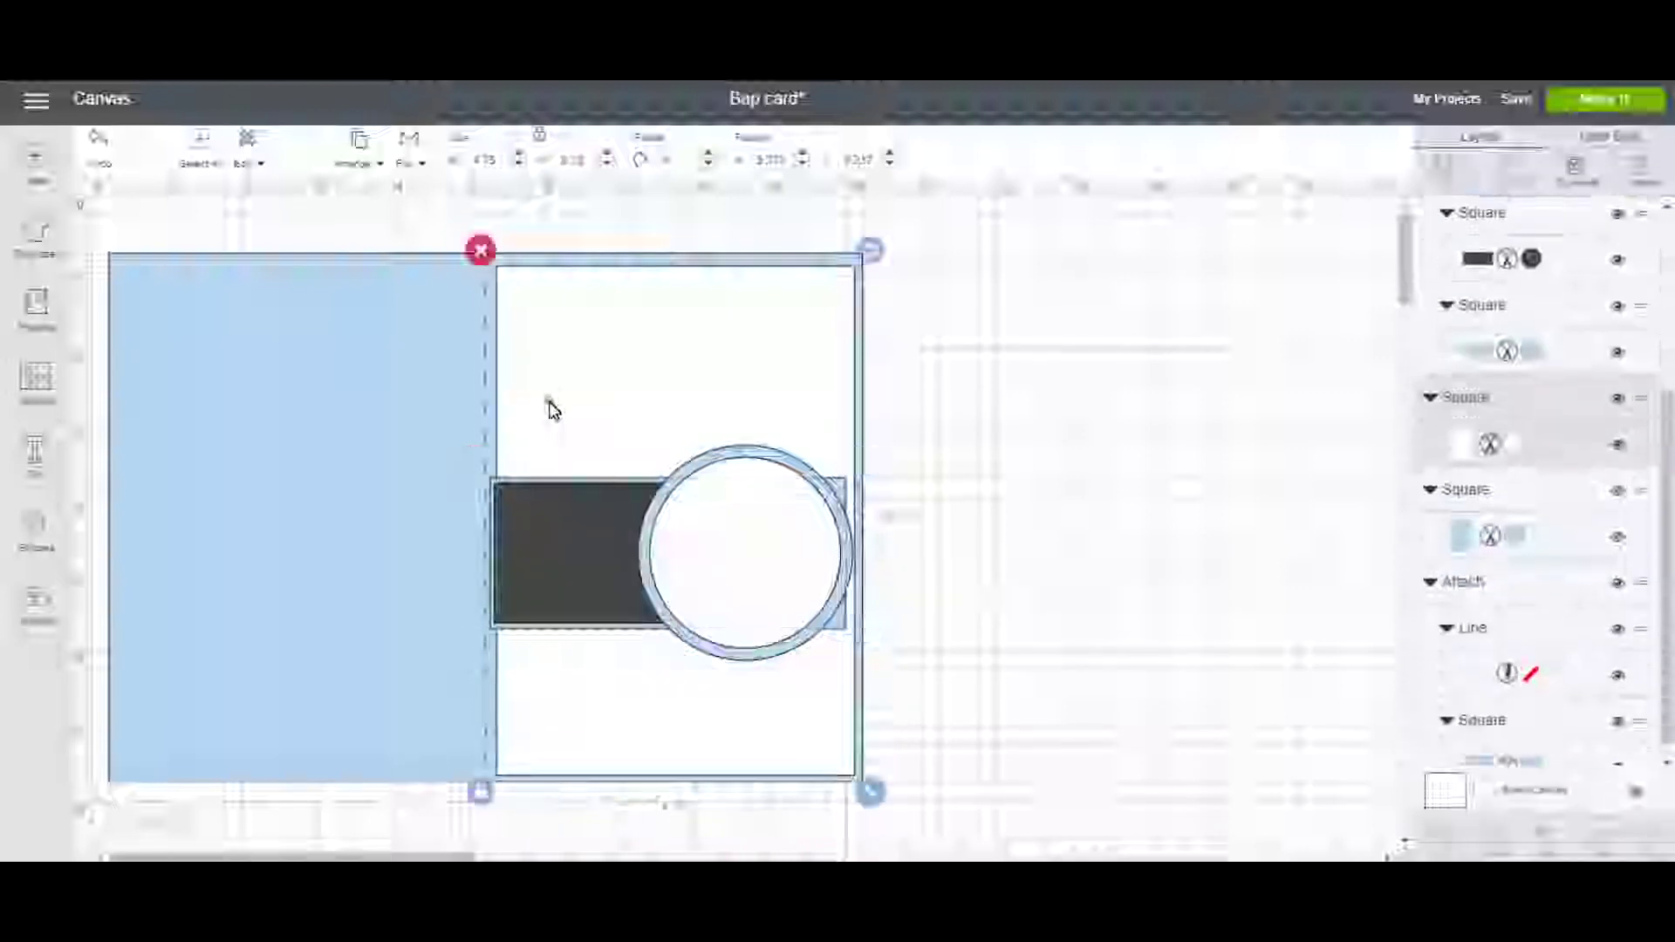
right_click(480, 162)
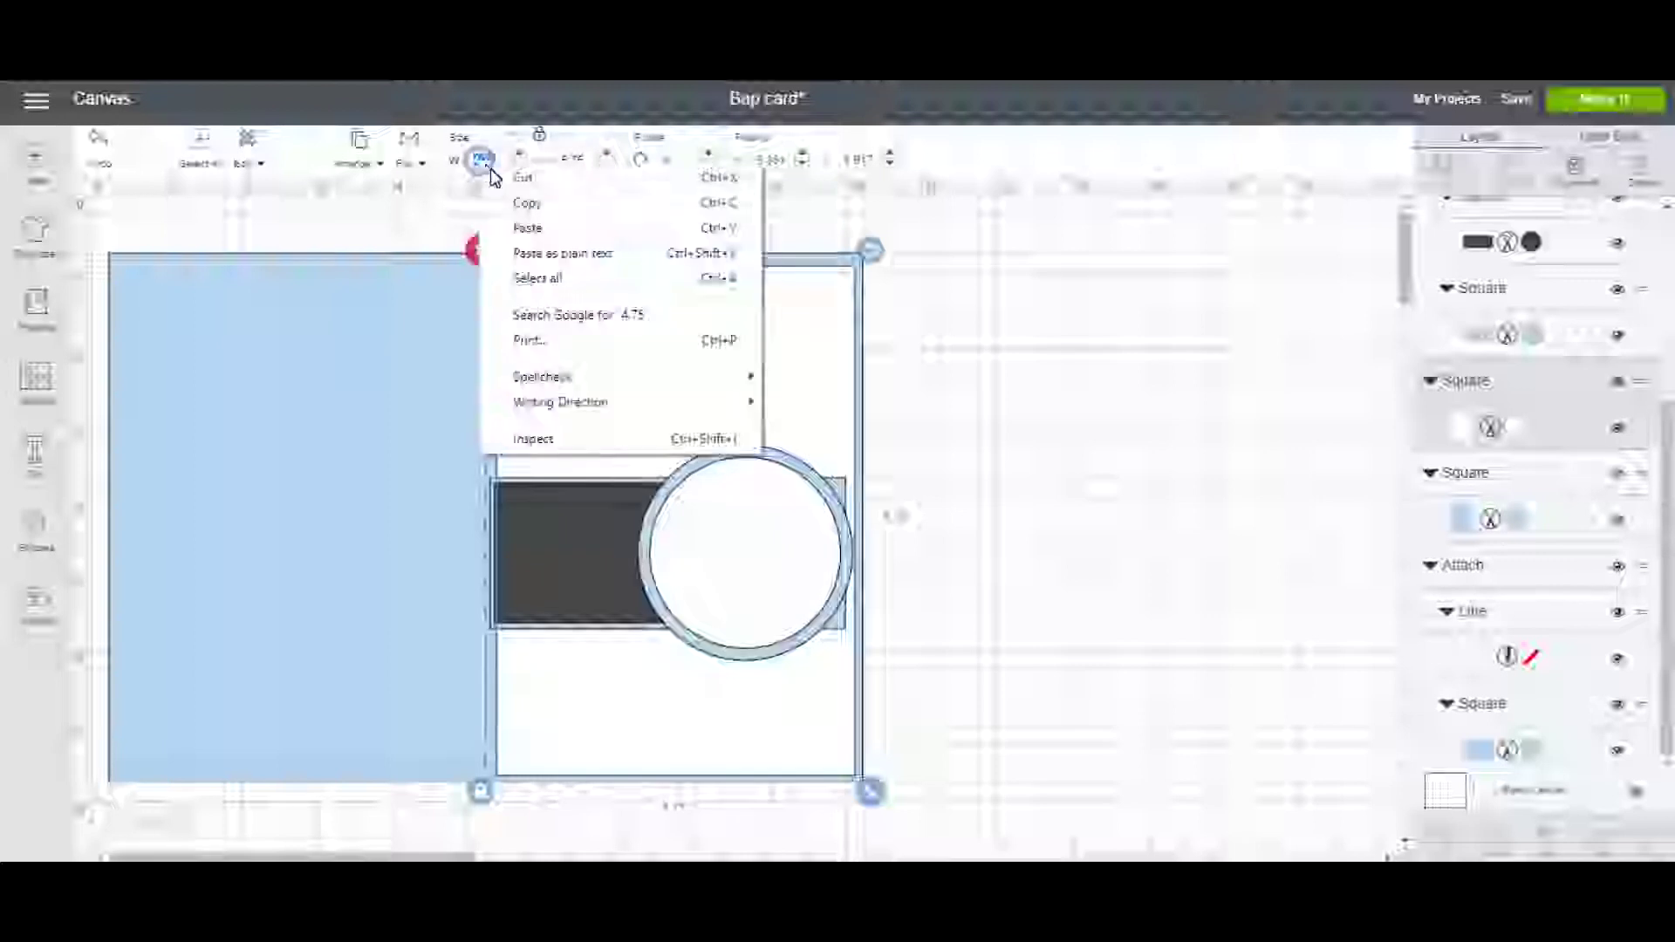
click(520, 203)
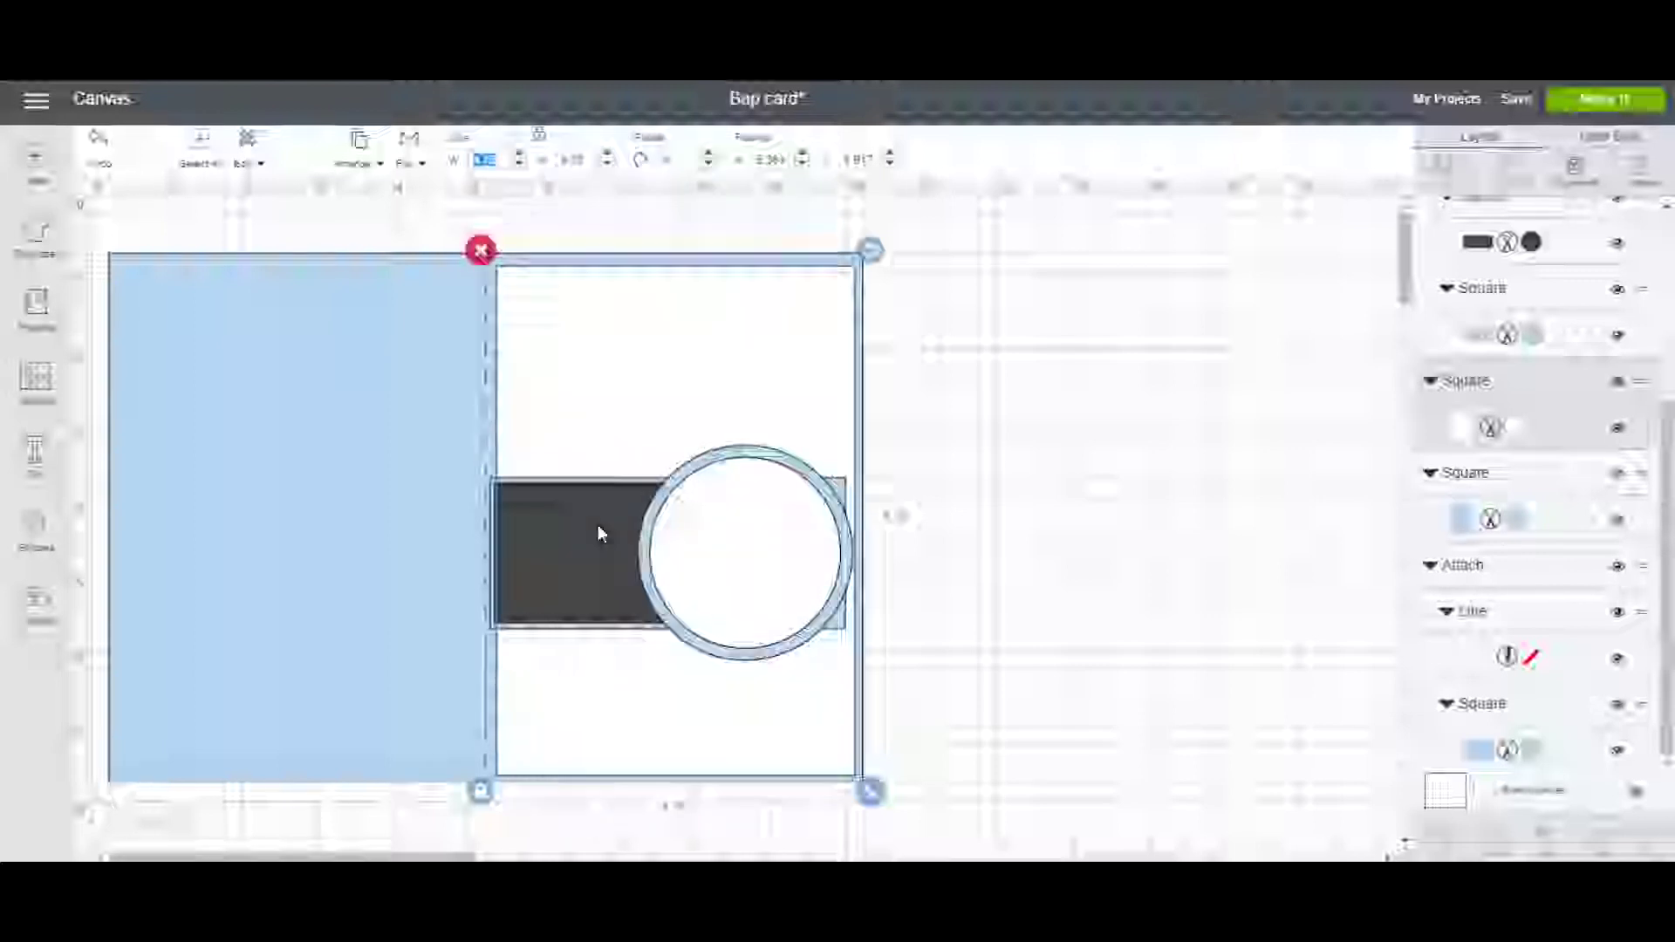
Paste 4.75 as the band-and-circle group's width, apply it, and ungroup it.
click(598, 525)
right_click(599, 526)
click(598, 525)
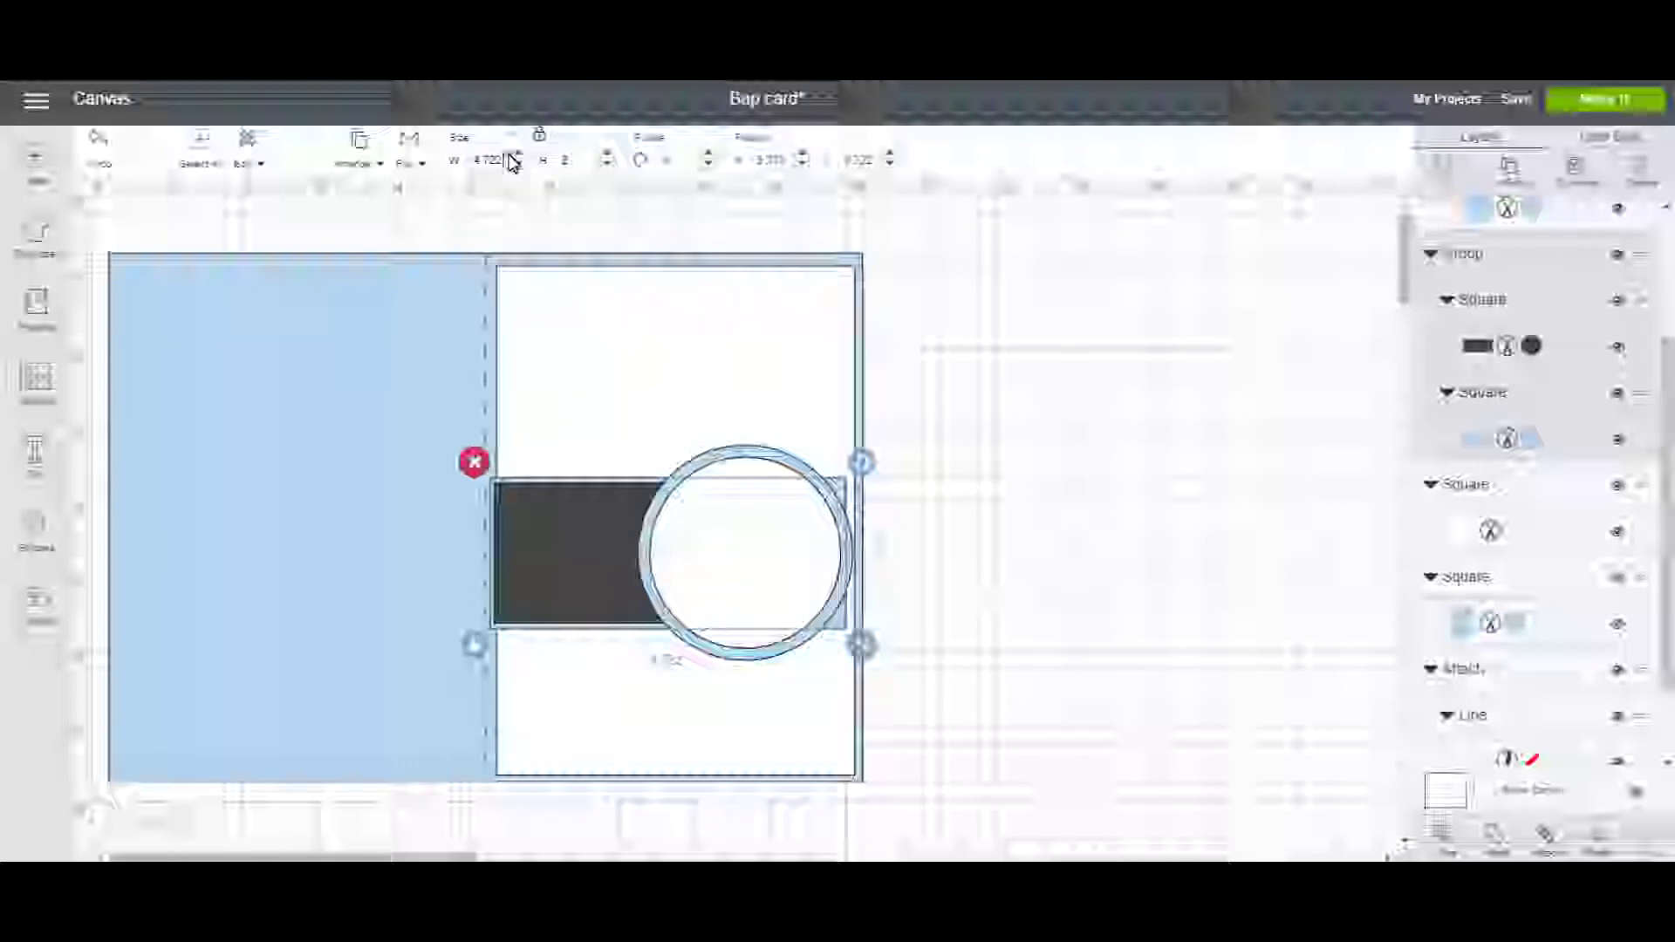
right_click(482, 162)
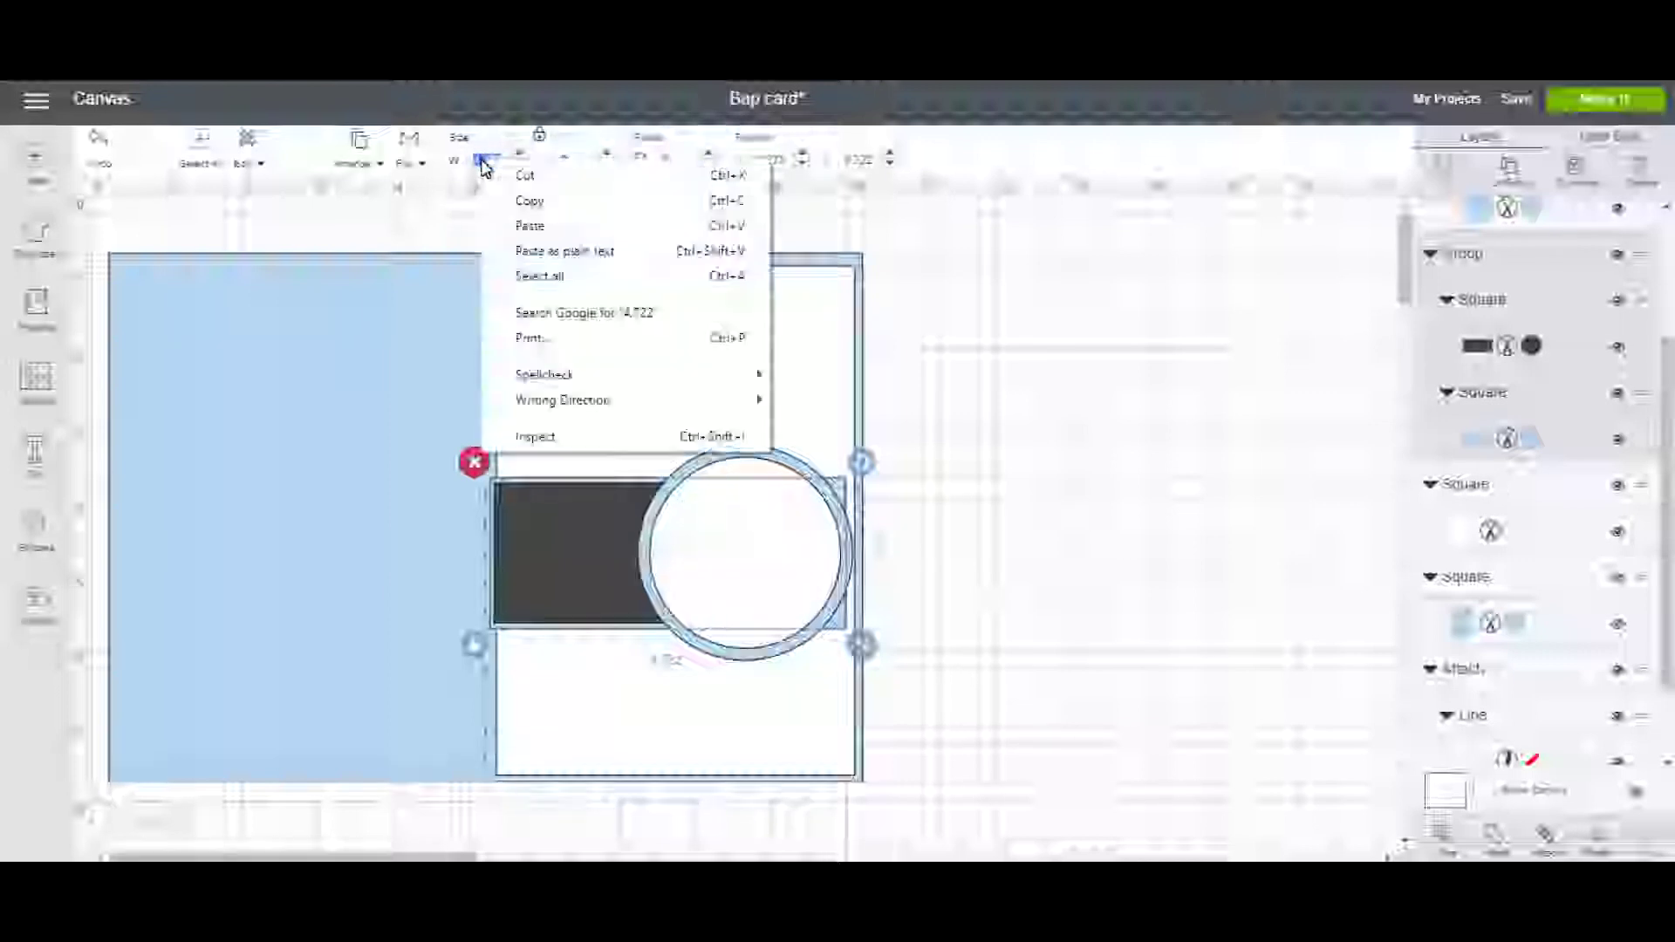
click(527, 225)
key(Return)
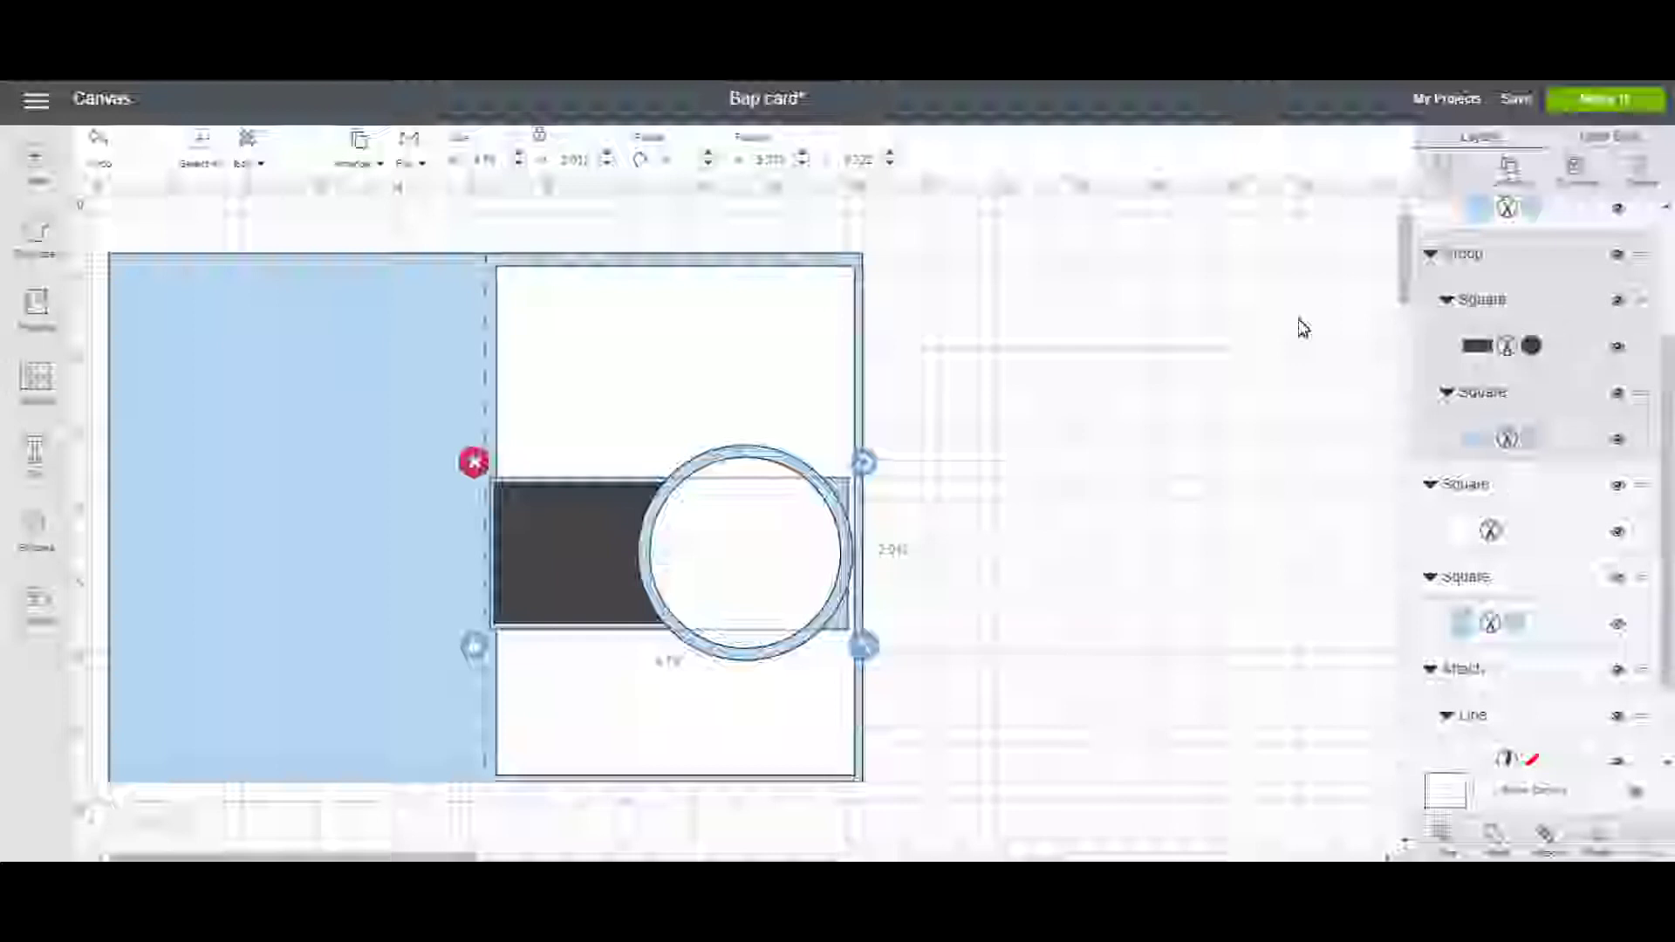
click(1497, 176)
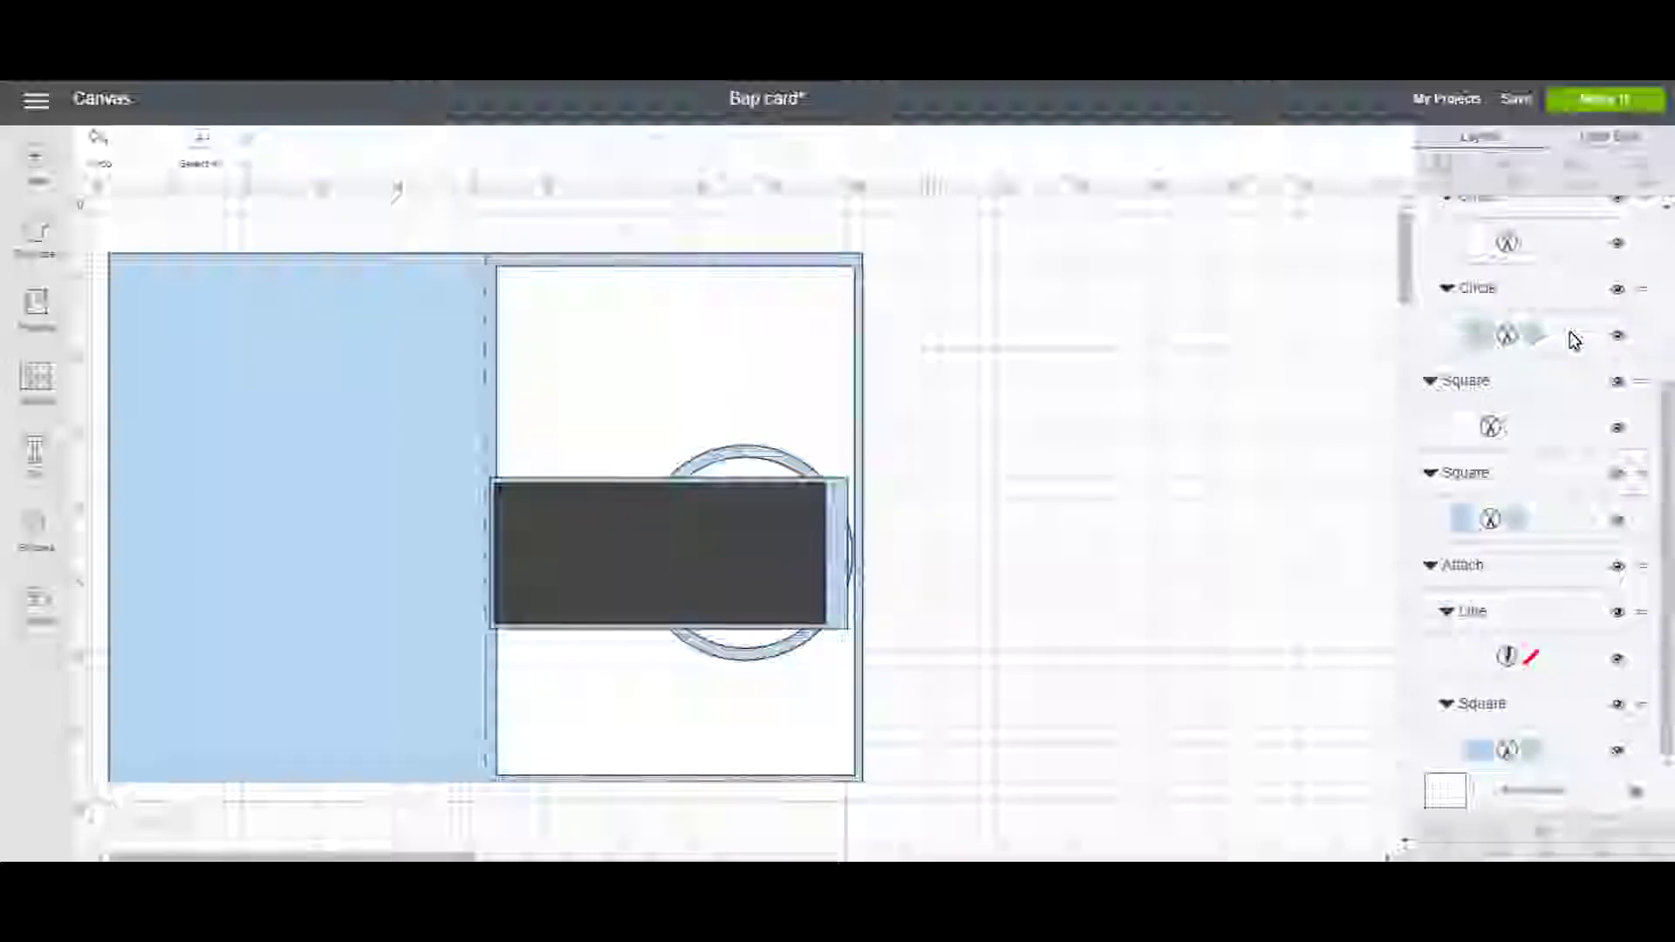
Widen the dark band to reach the front panel's right edge.
click(739, 549)
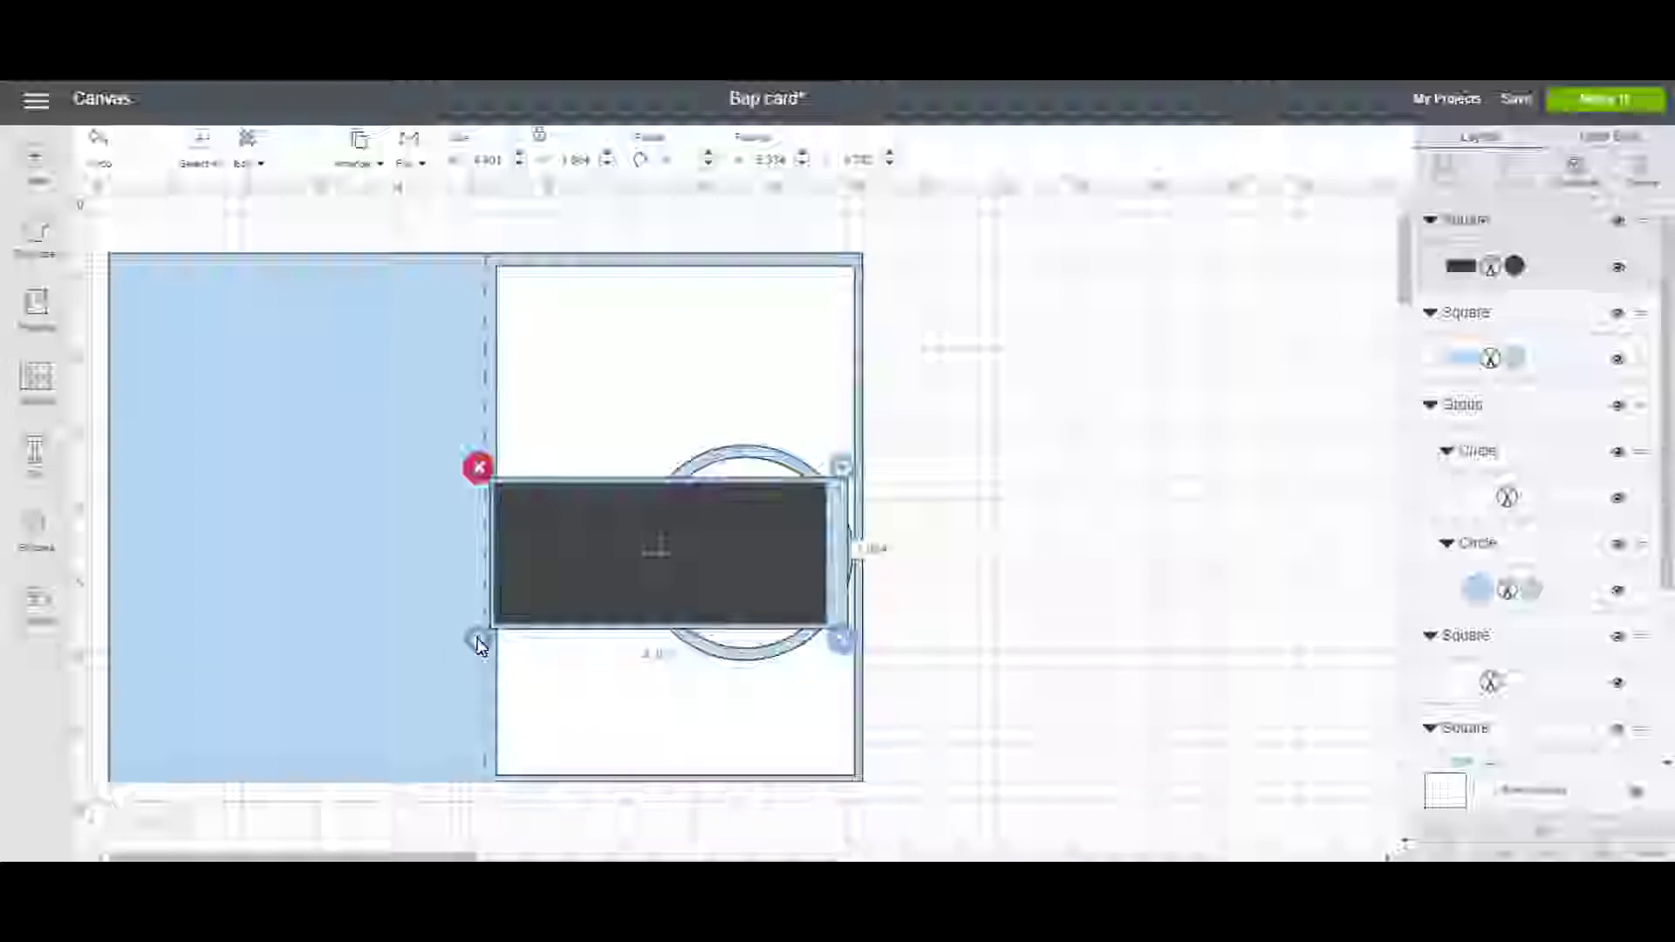
drag(844, 640, 855, 644)
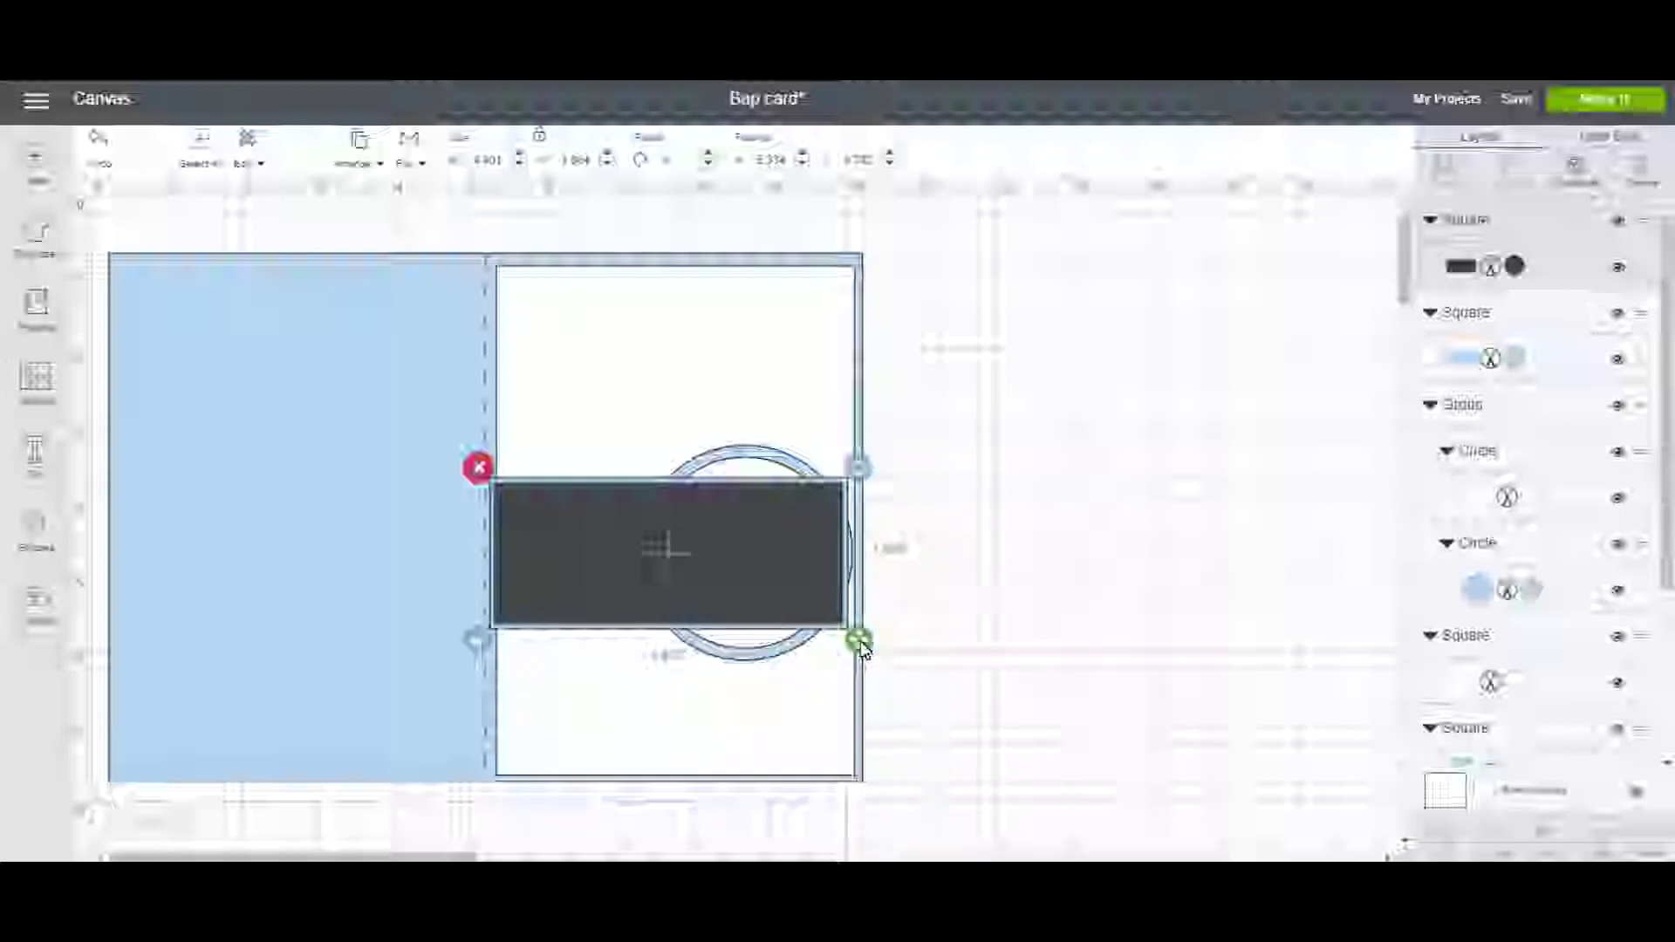
drag(861, 650, 857, 643)
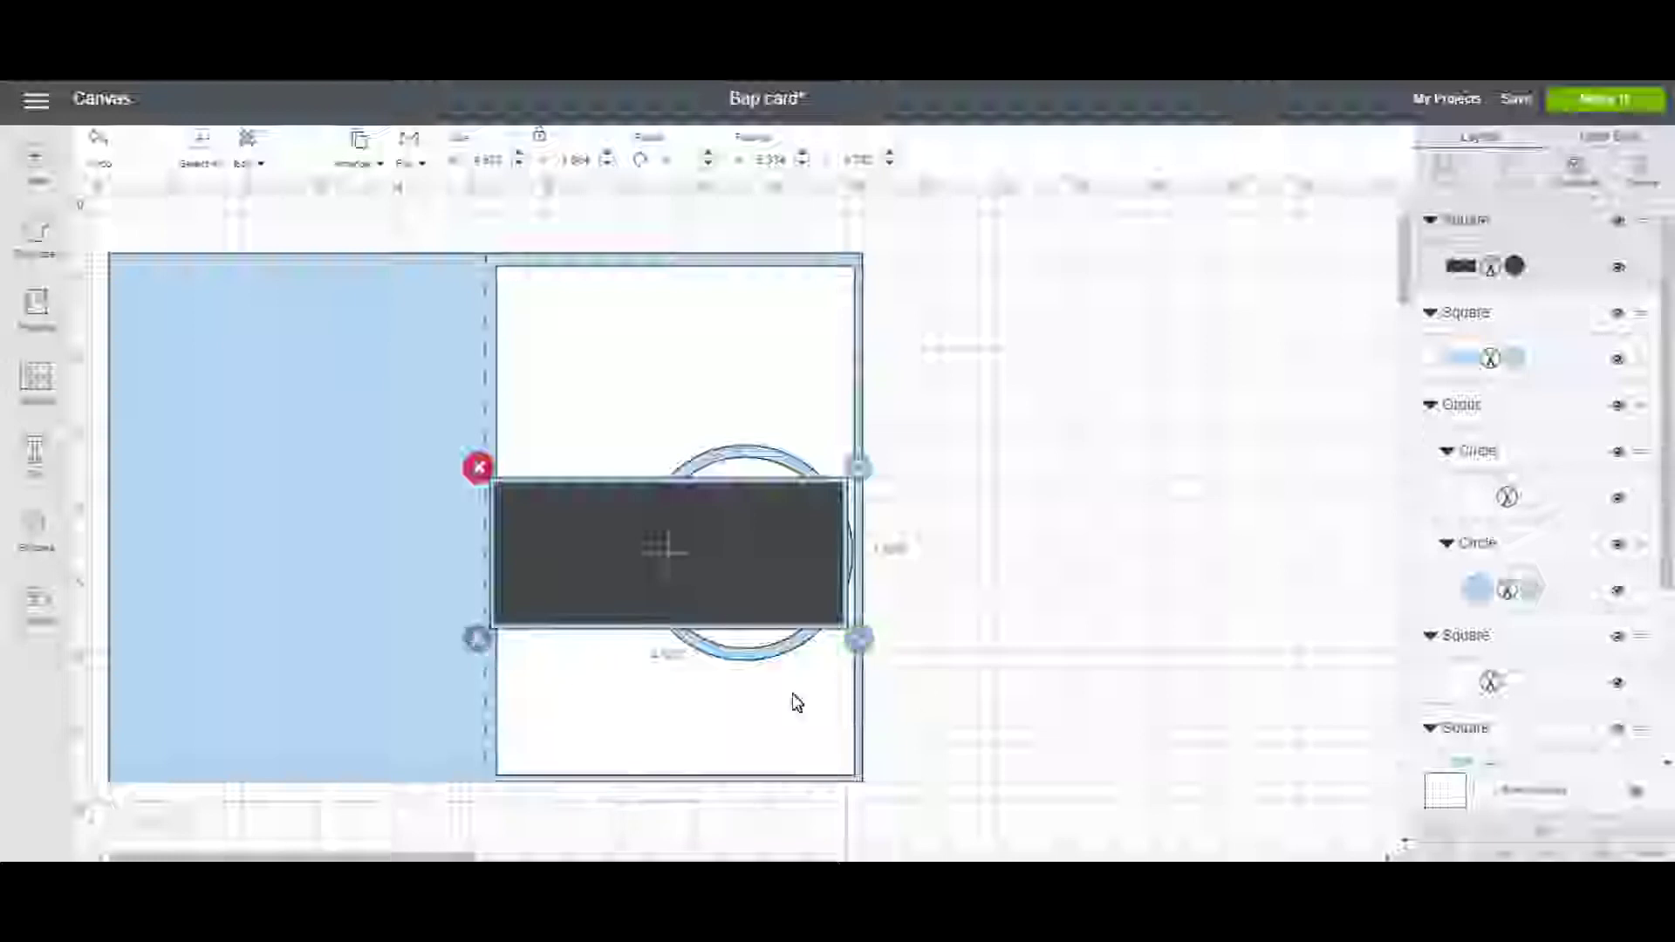
Group the band with its mat, send it behind the circle, and nudge it right.
shift+click(846, 485)
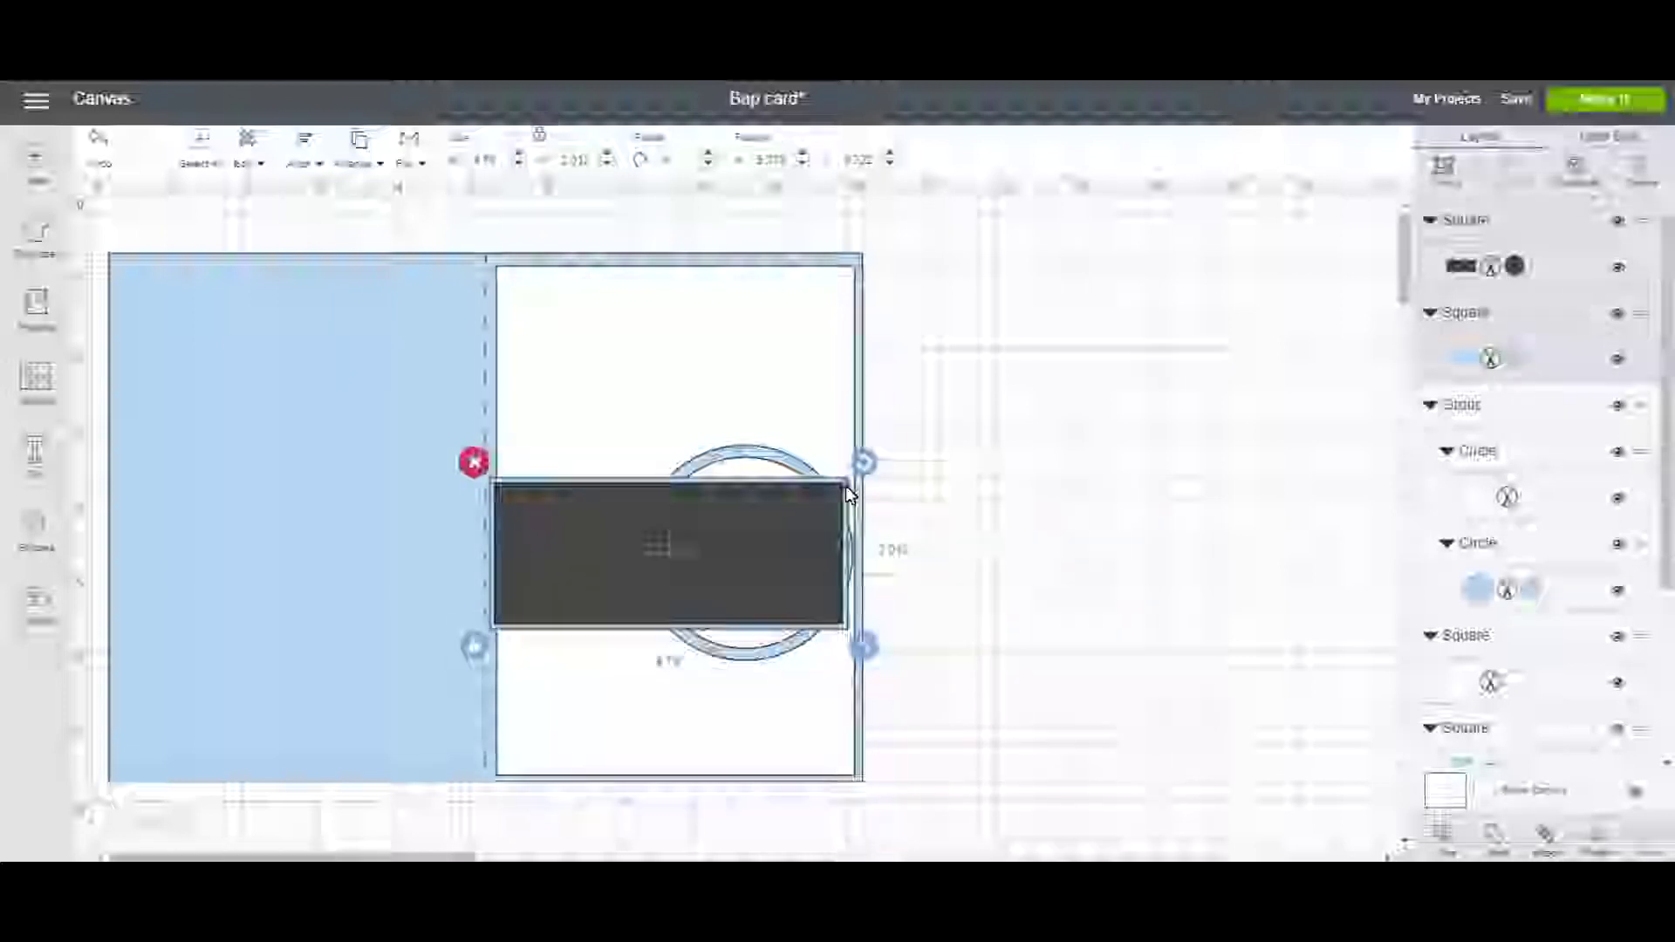
click(1439, 171)
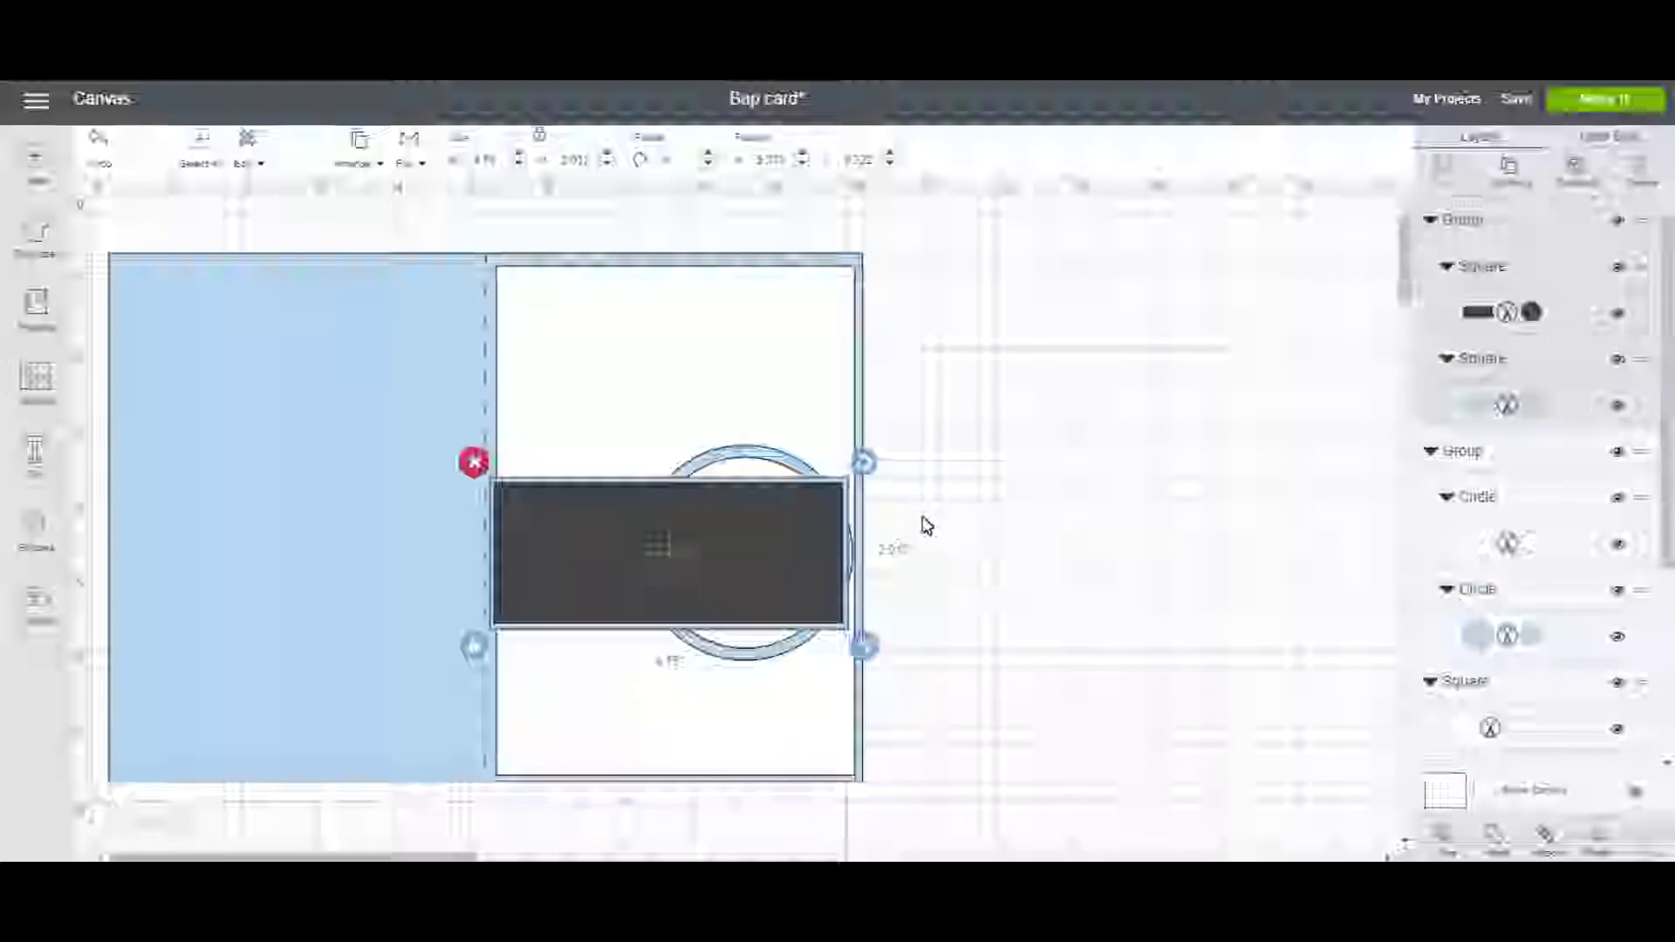
click(363, 163)
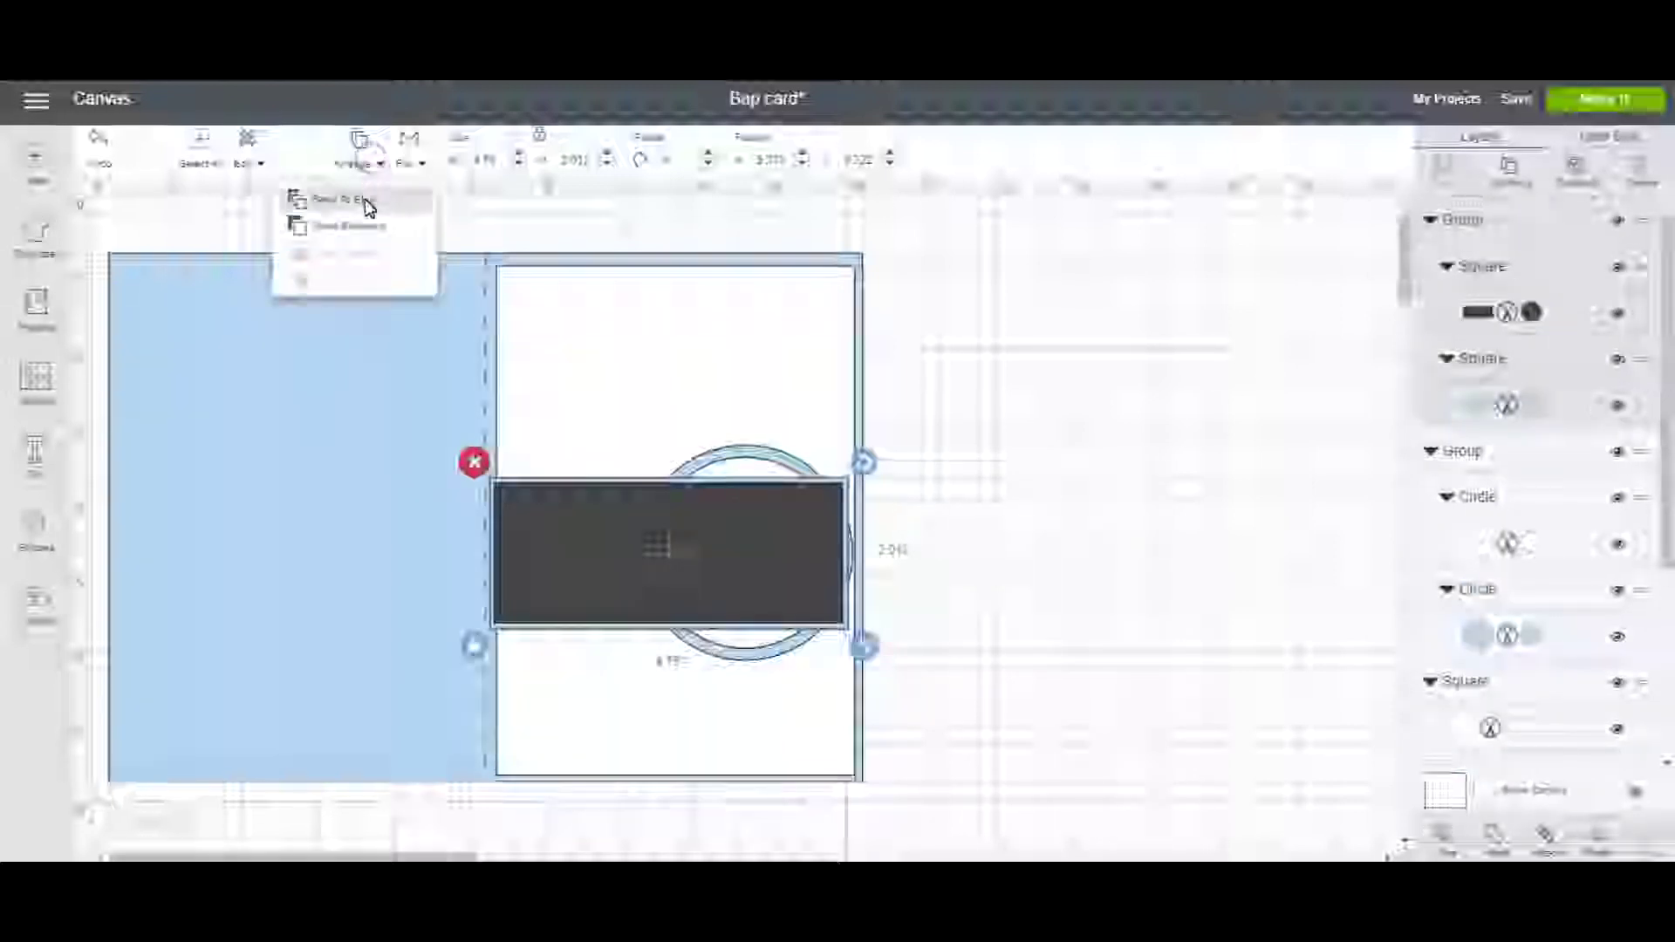
click(364, 229)
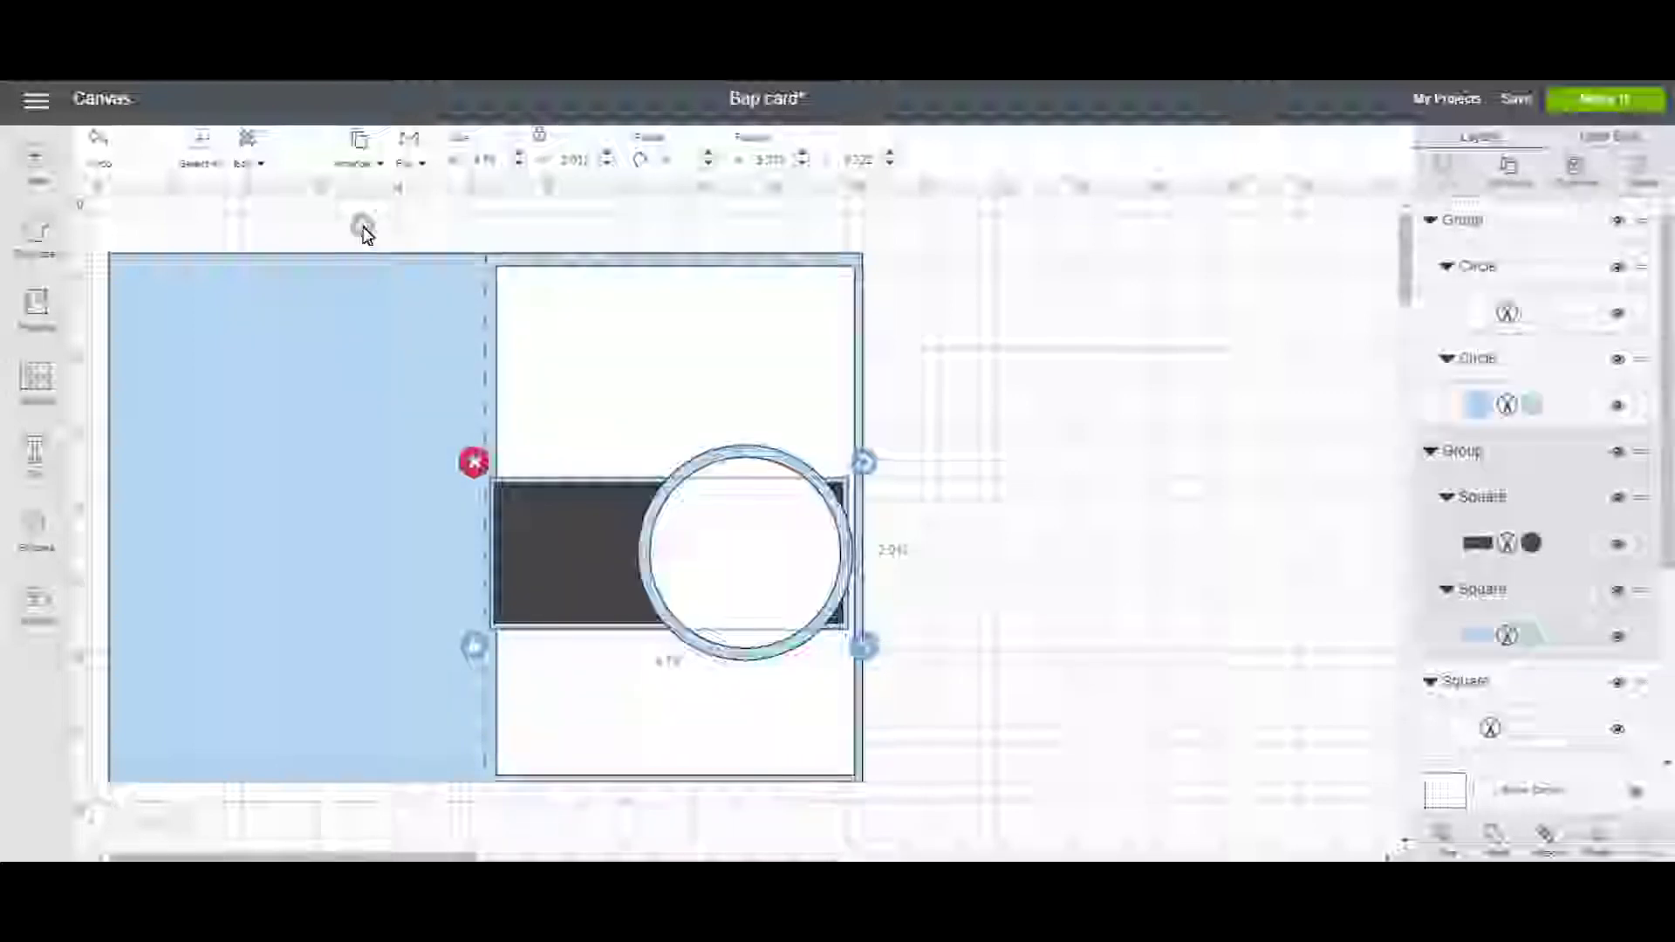
click(1050, 520)
click(591, 590)
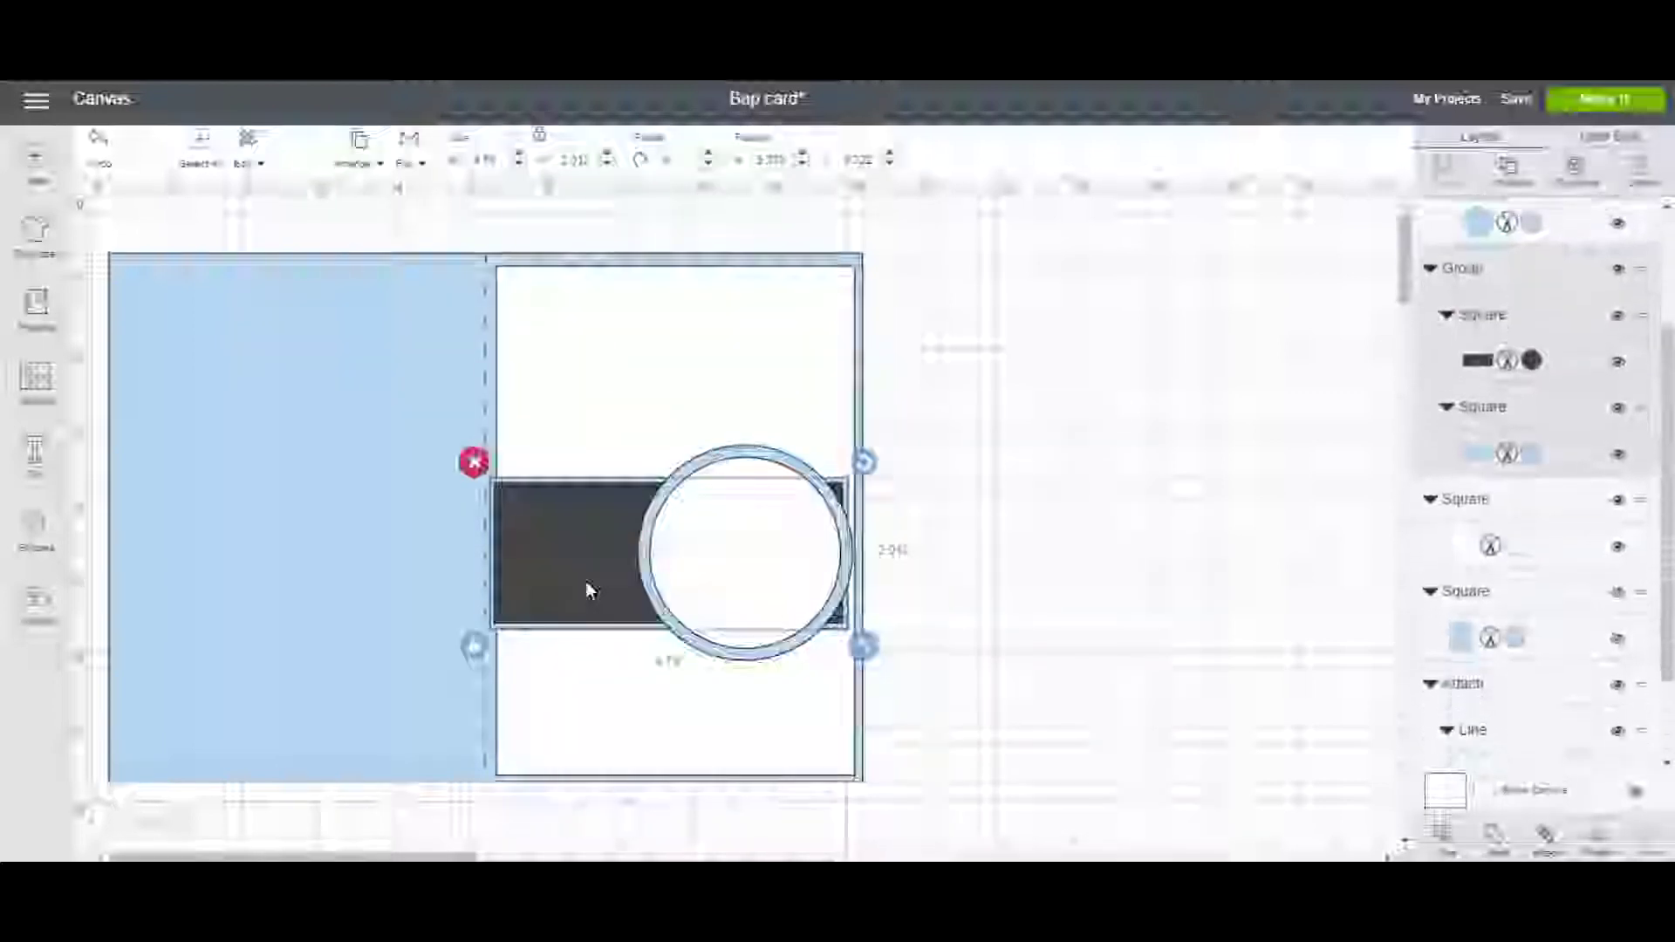
drag(588, 579, 593, 579)
click(991, 645)
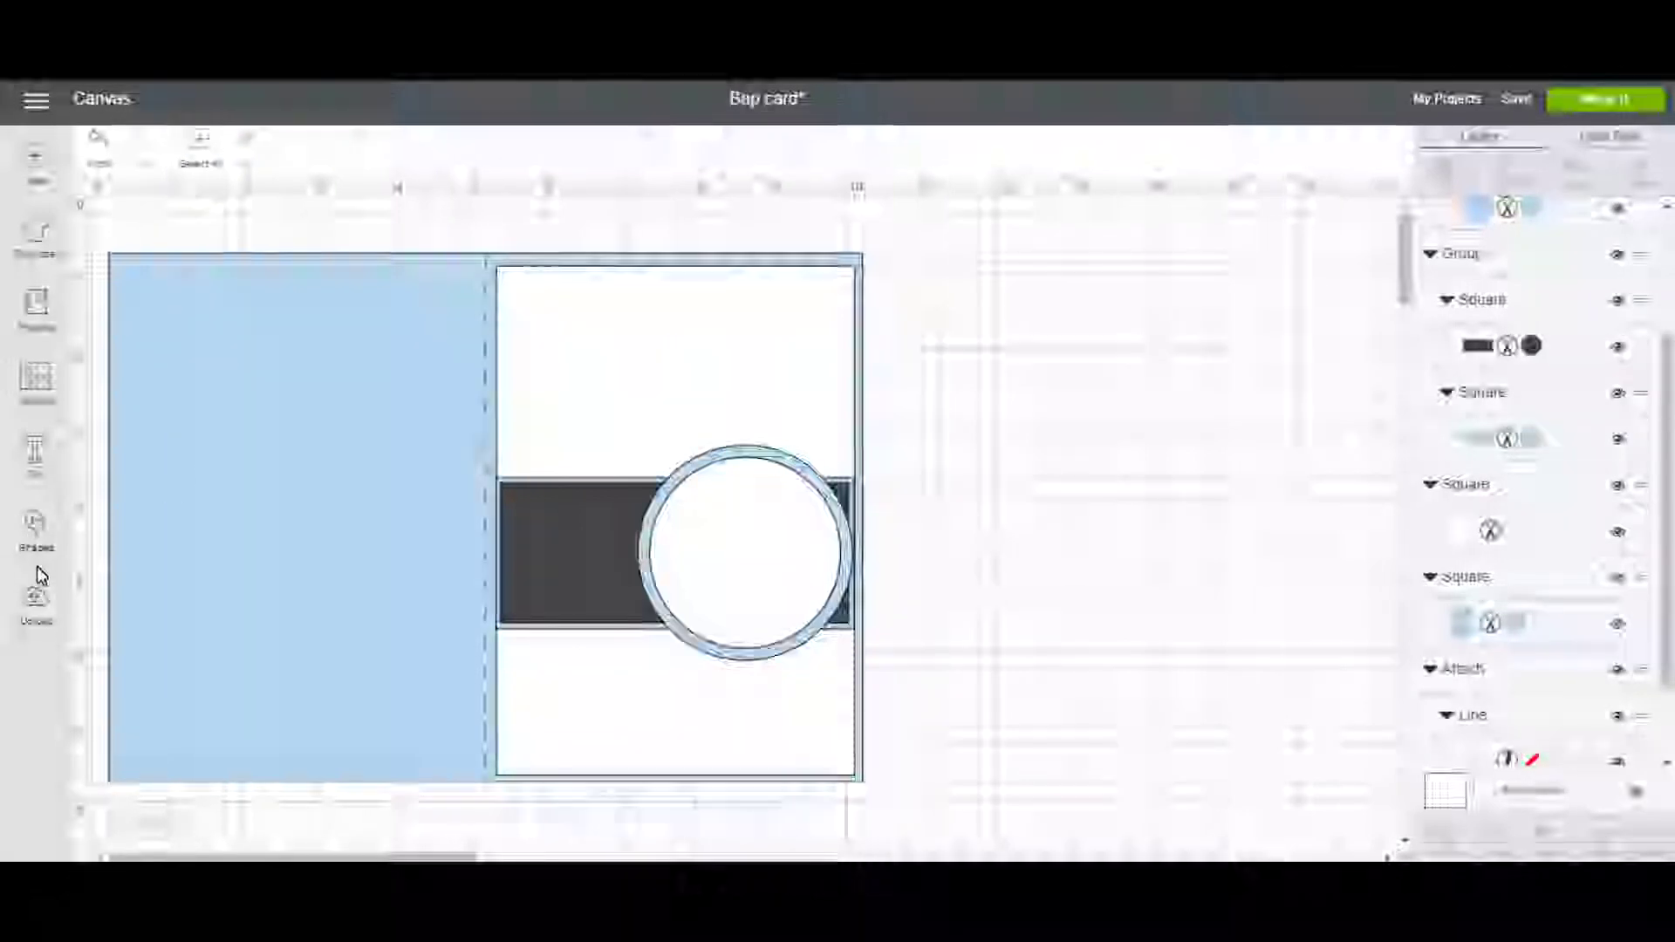
Add a square and a triangle and move both off the card into empty space.
click(31, 529)
click(120, 381)
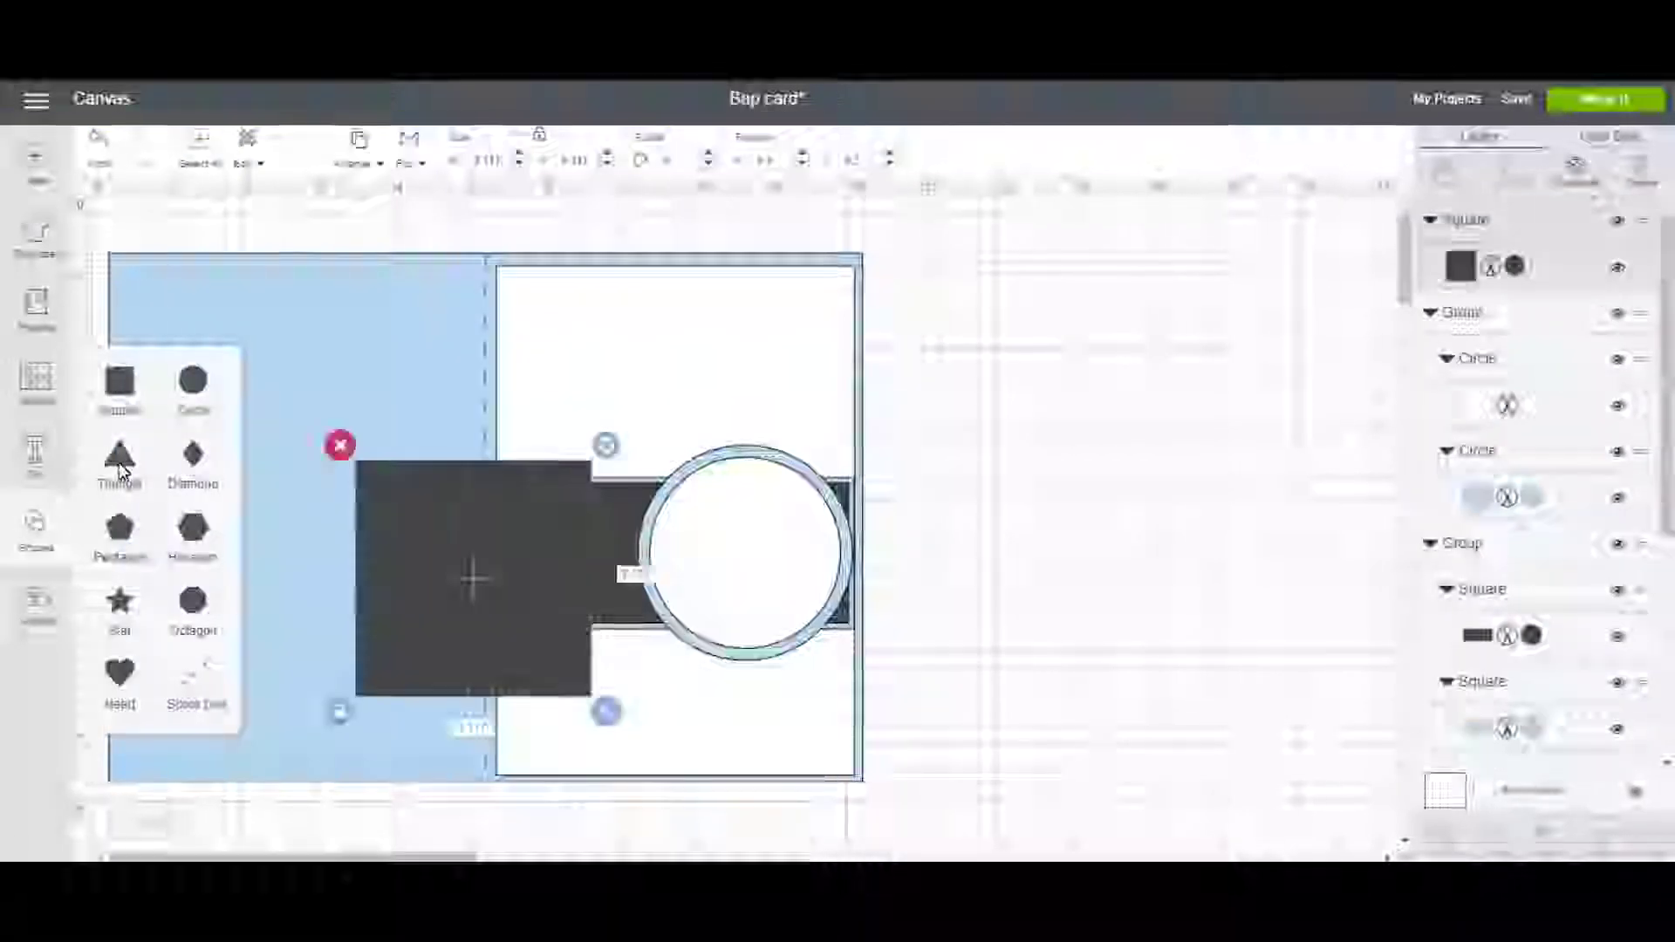
click(119, 453)
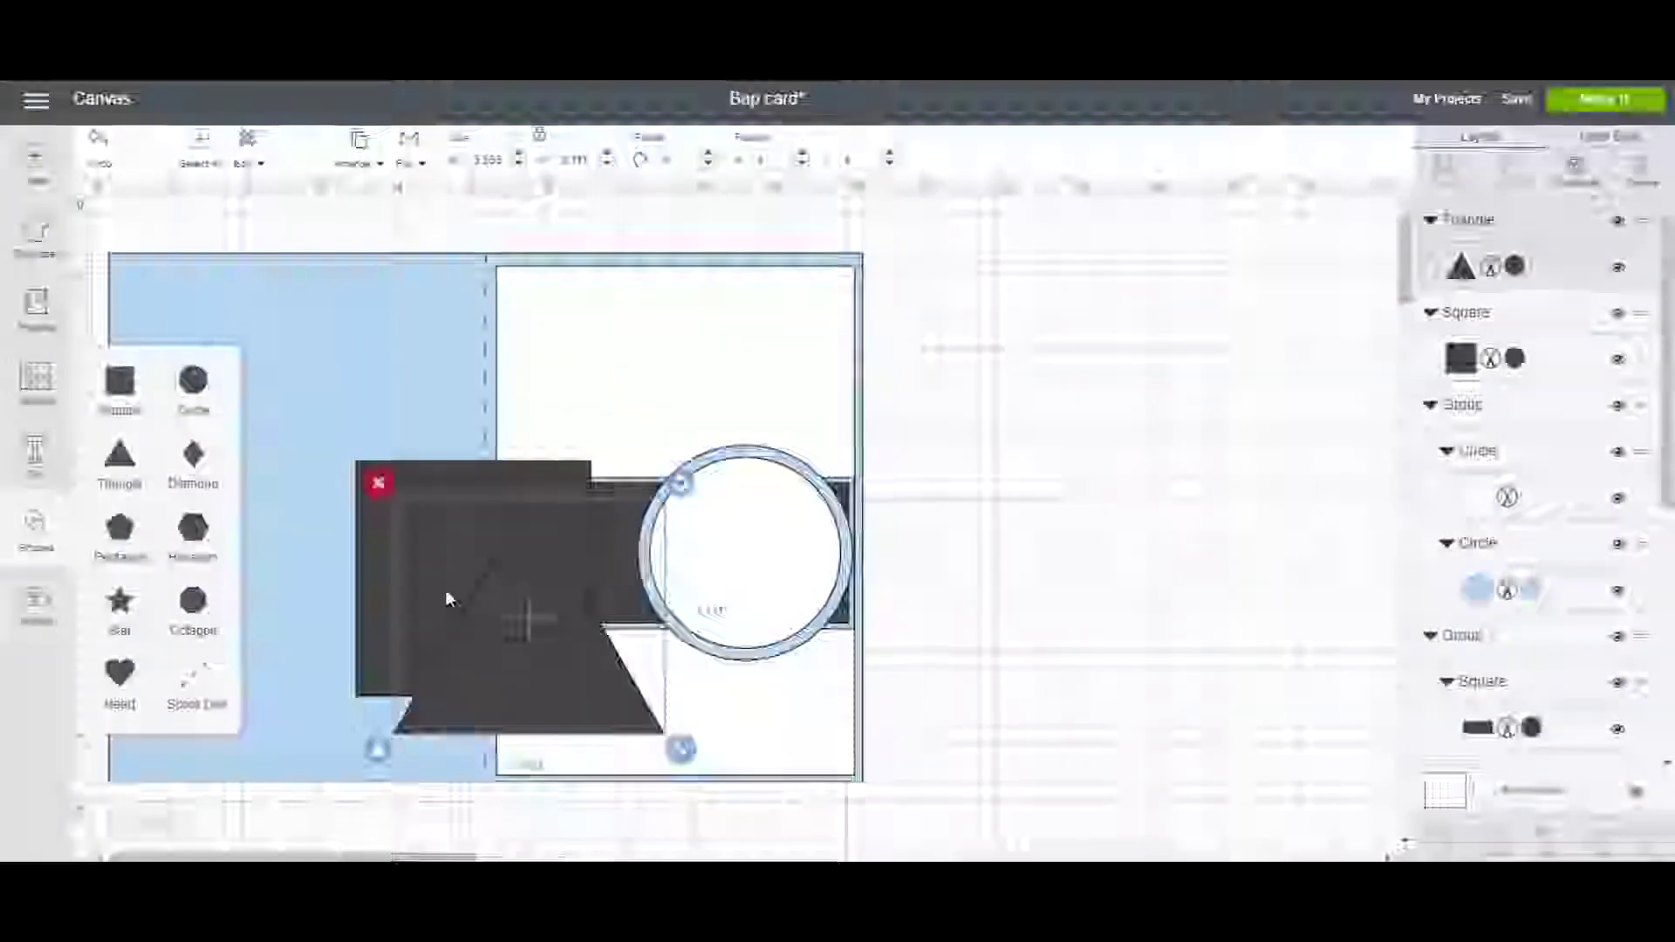
drag(446, 599, 916, 541)
drag(444, 638, 1033, 399)
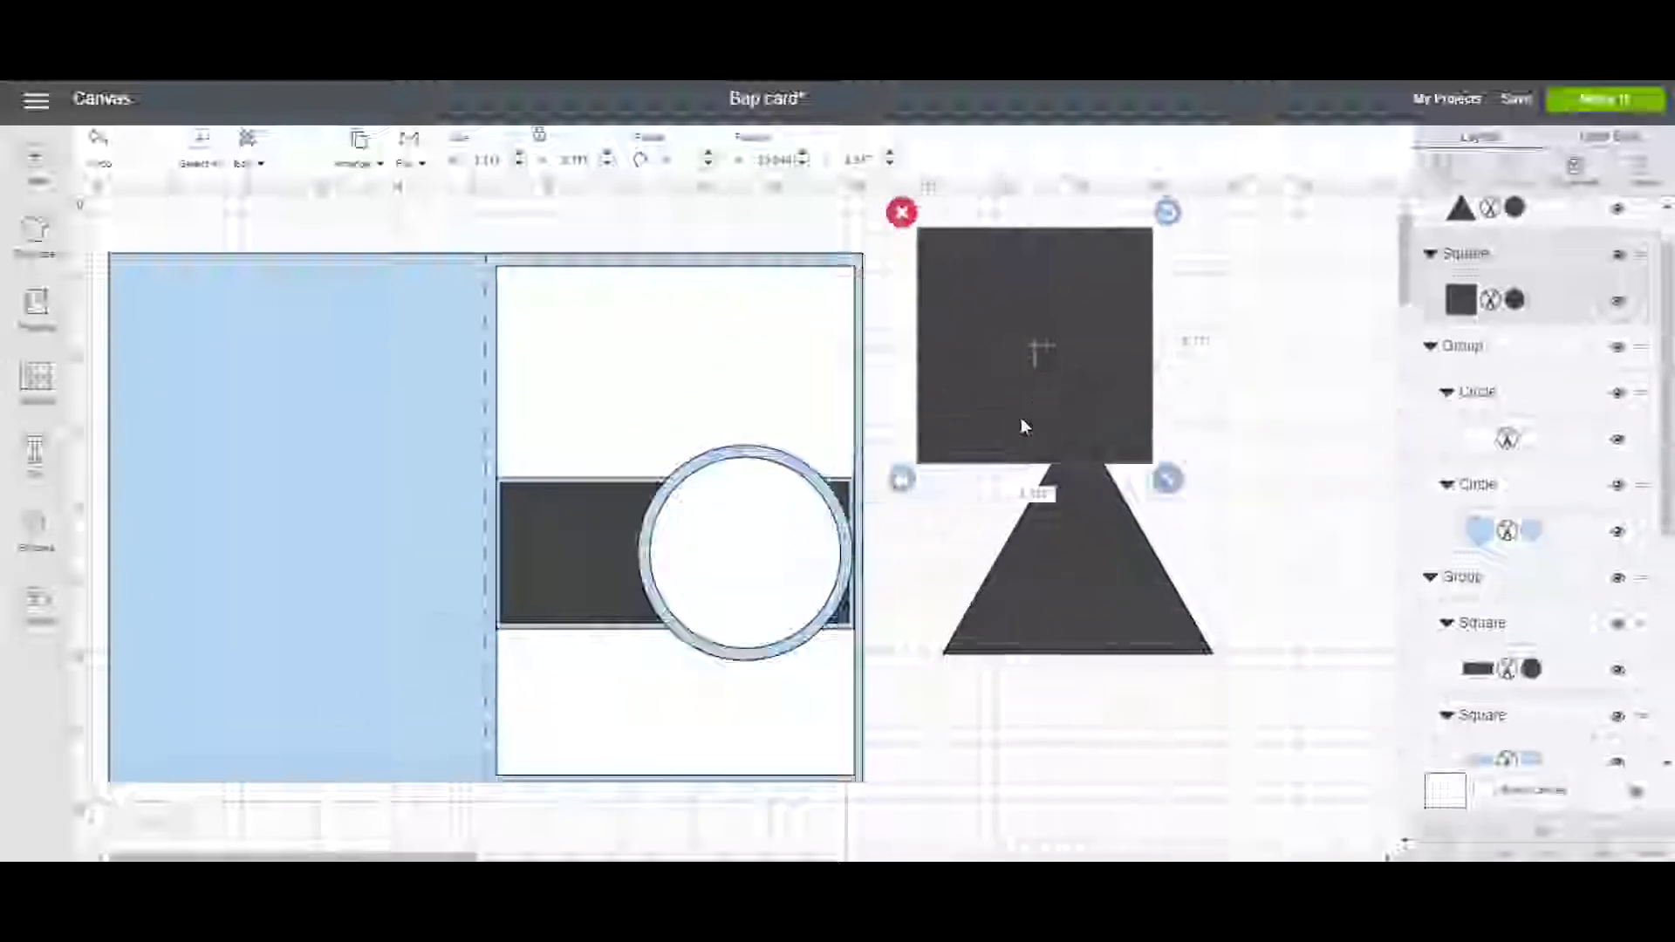
Shape the square into a thin tall bar standing on the enlarged triangle's tip.
drag(1166, 480, 1060, 499)
drag(1141, 593, 1027, 612)
drag(1127, 678, 1266, 798)
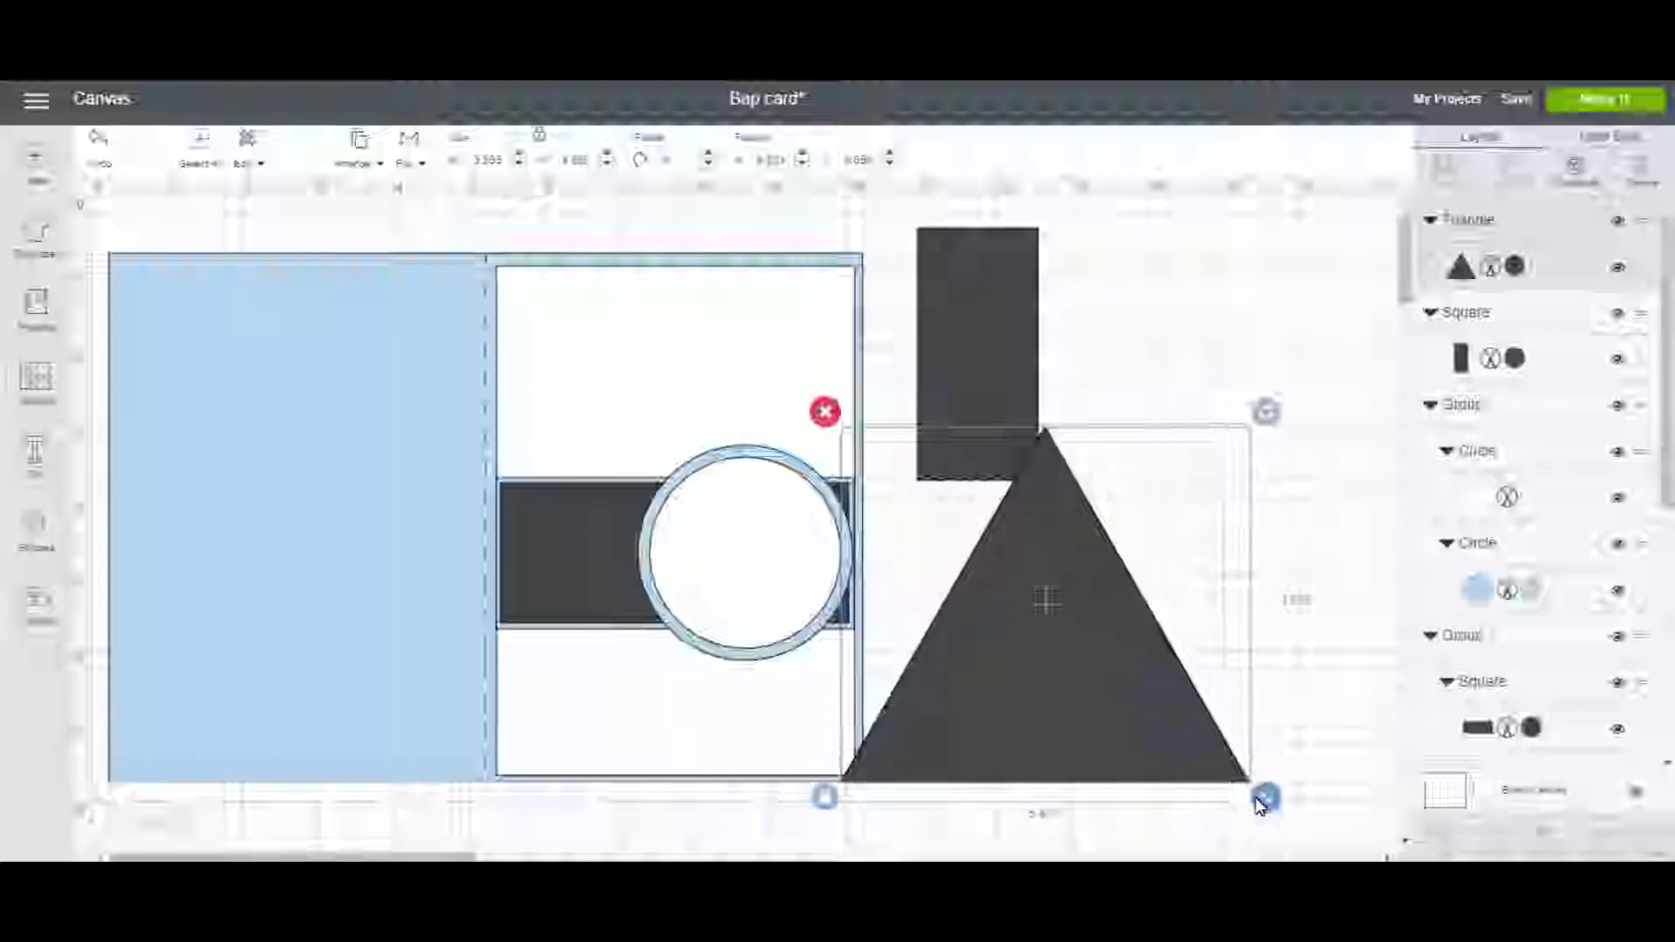
drag(944, 398, 1015, 405)
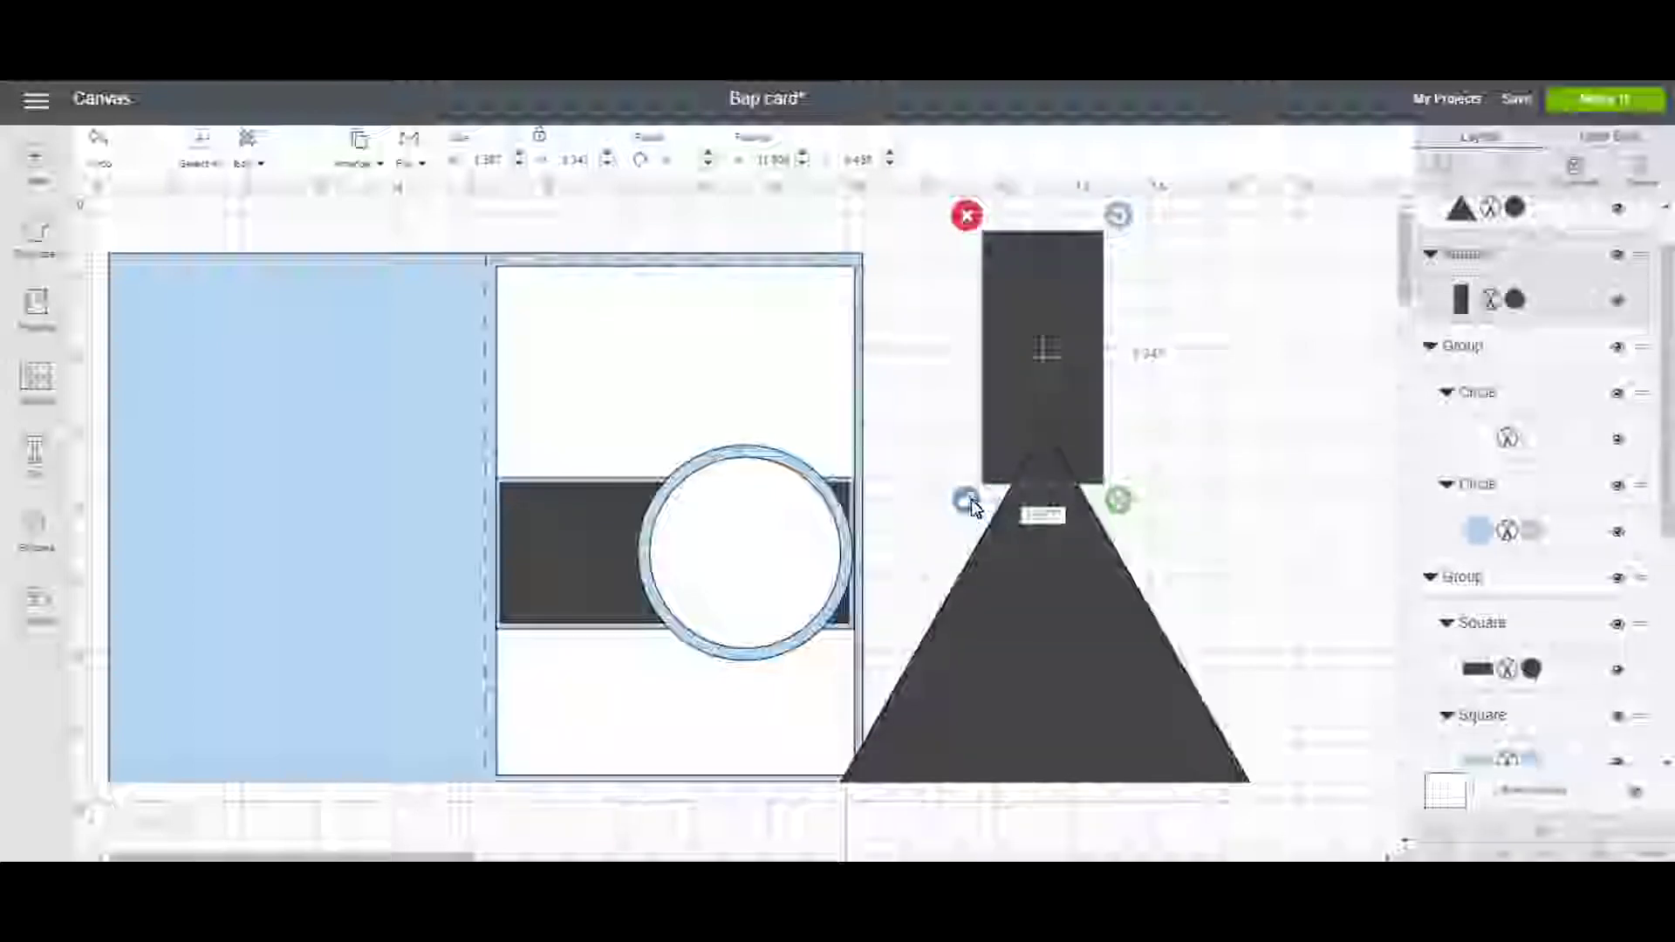
drag(1117, 500, 1054, 502)
click(1015, 442)
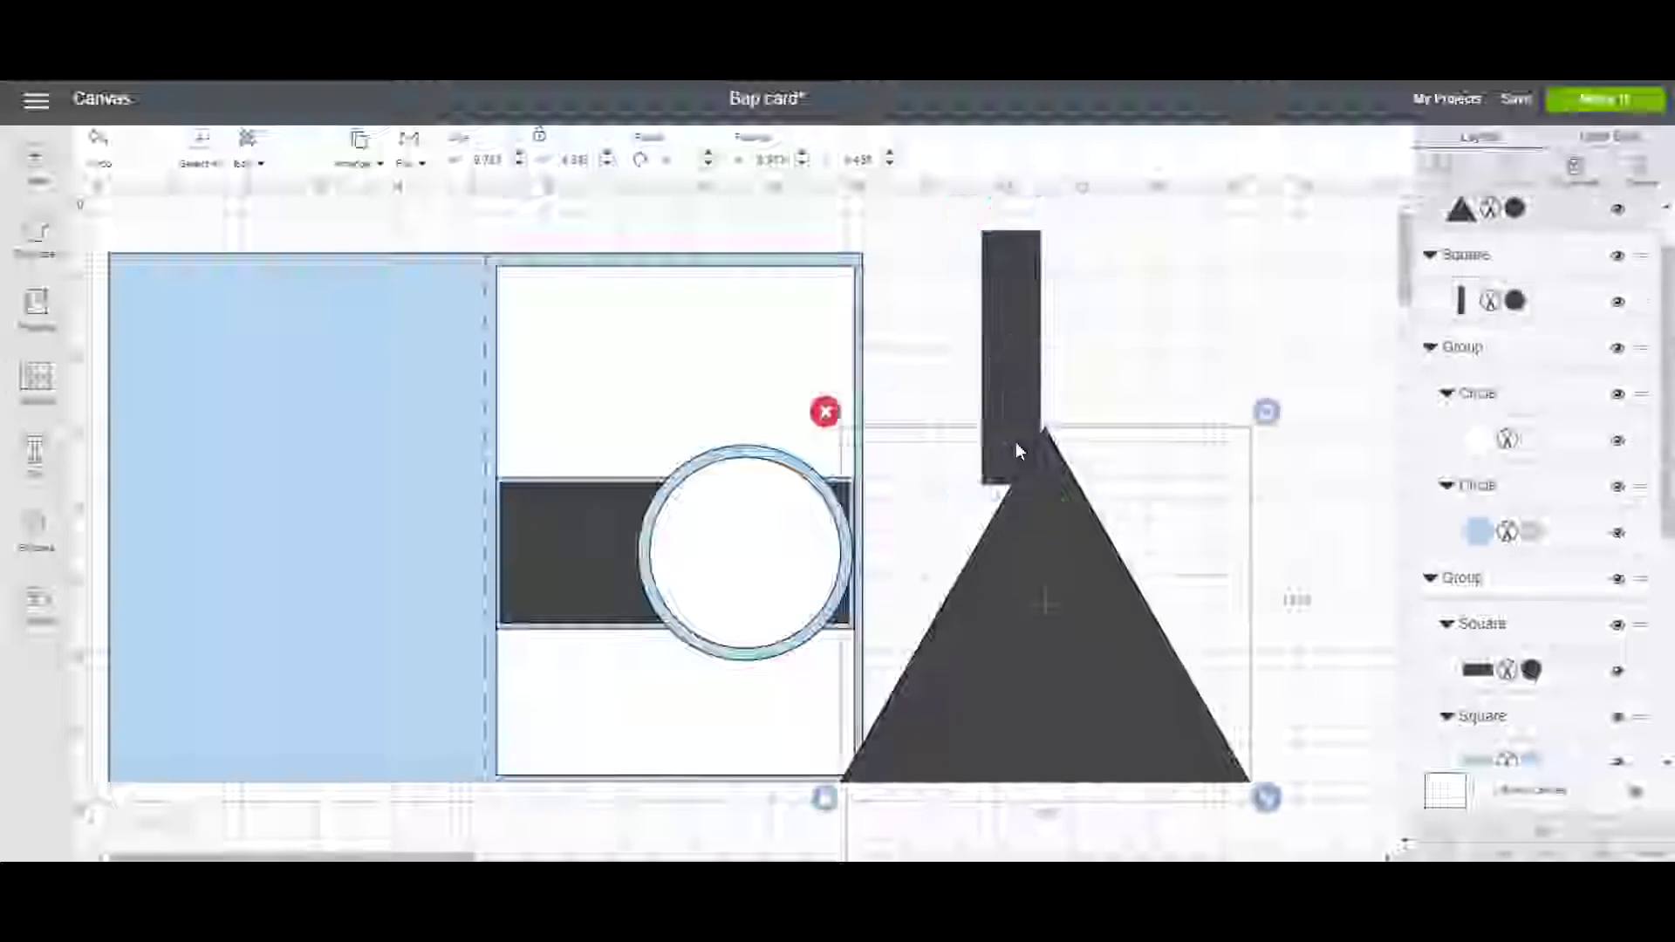
drag(1015, 441, 1036, 442)
drag(1062, 500, 1006, 527)
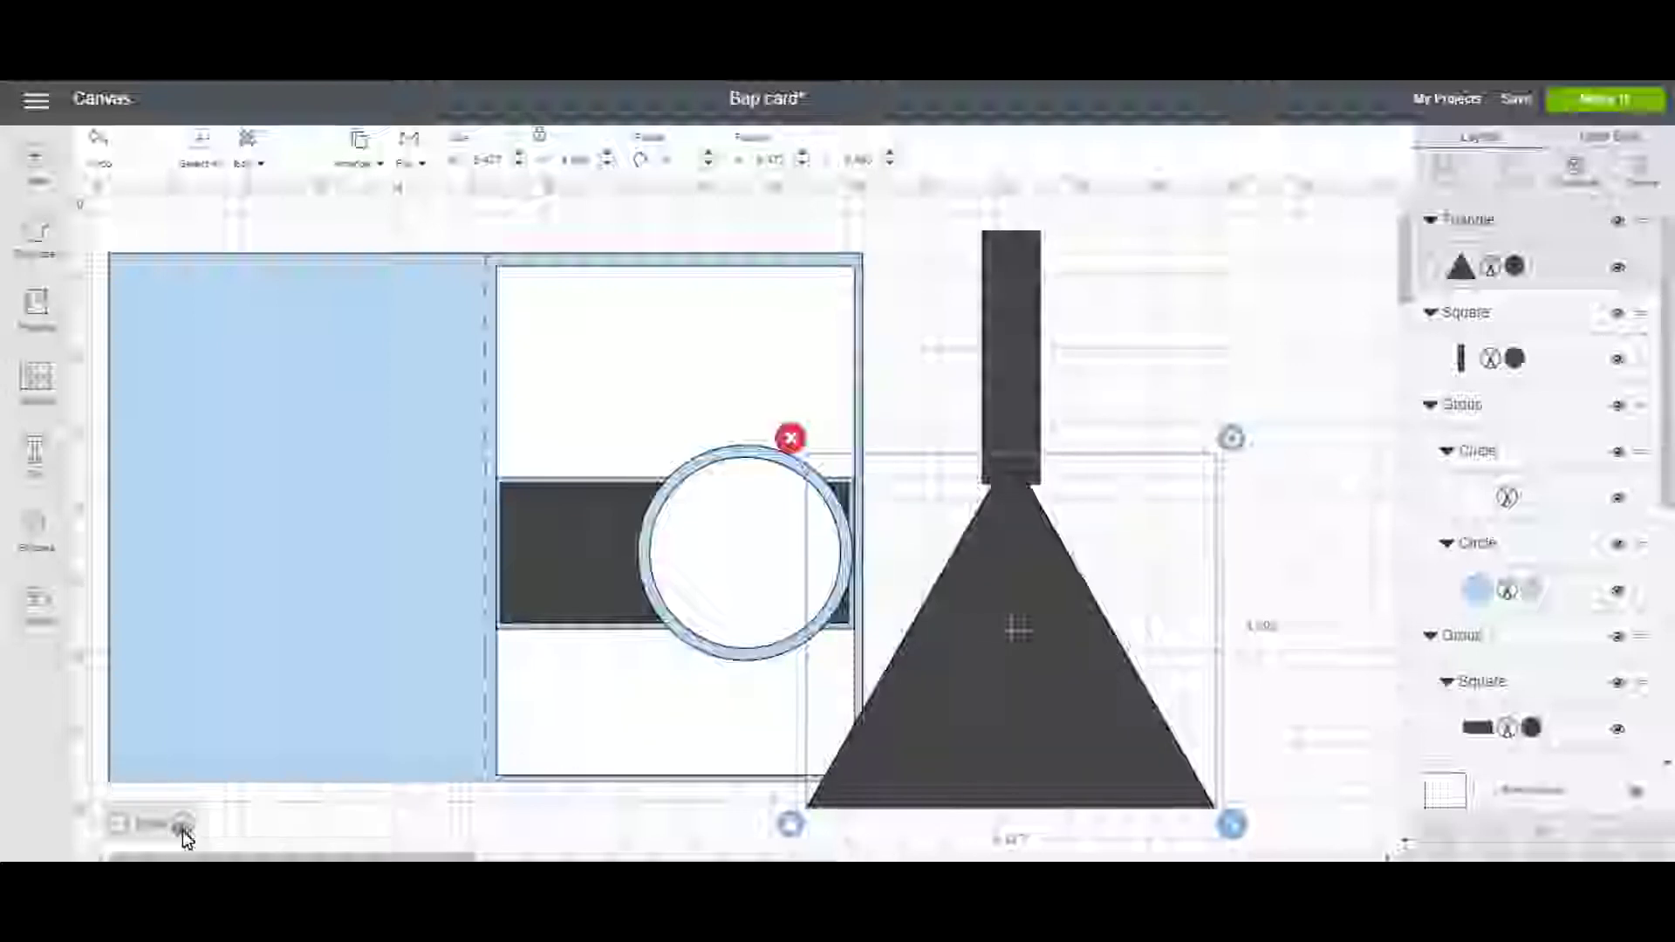
click(183, 832)
Narrow the bar to a thin strip on the triangle's apex, then select both shapes.
scroll(750, 567, right, 7)
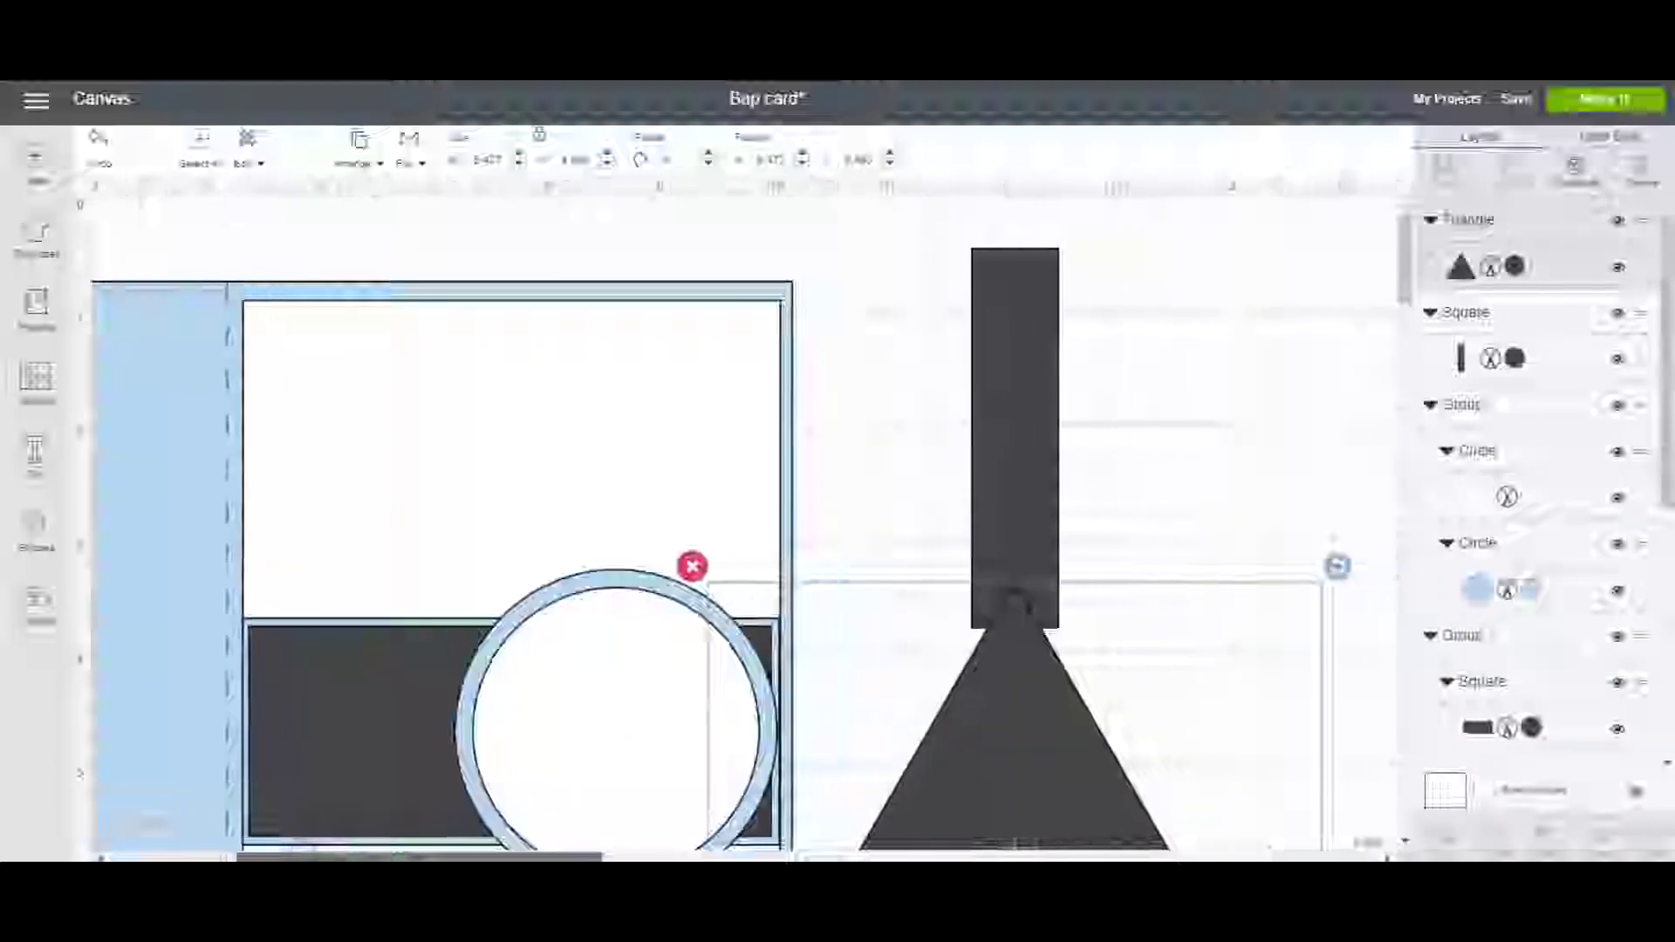
drag(853, 664, 855, 668)
drag(887, 564, 906, 564)
drag(955, 643, 914, 635)
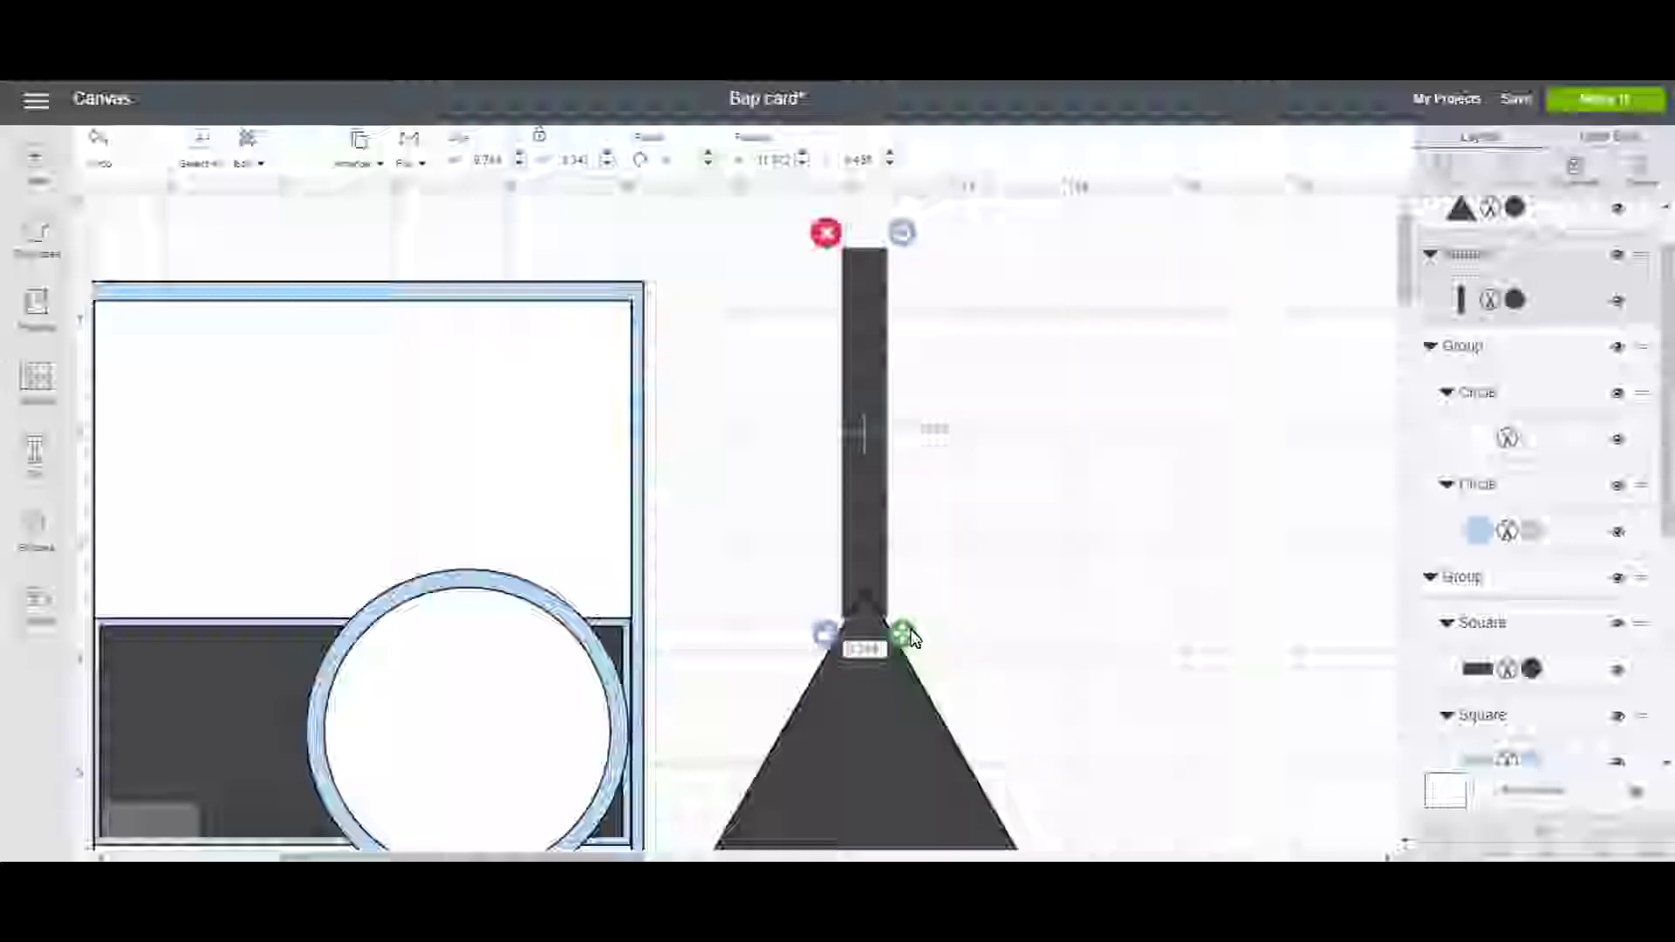
drag(907, 635, 902, 634)
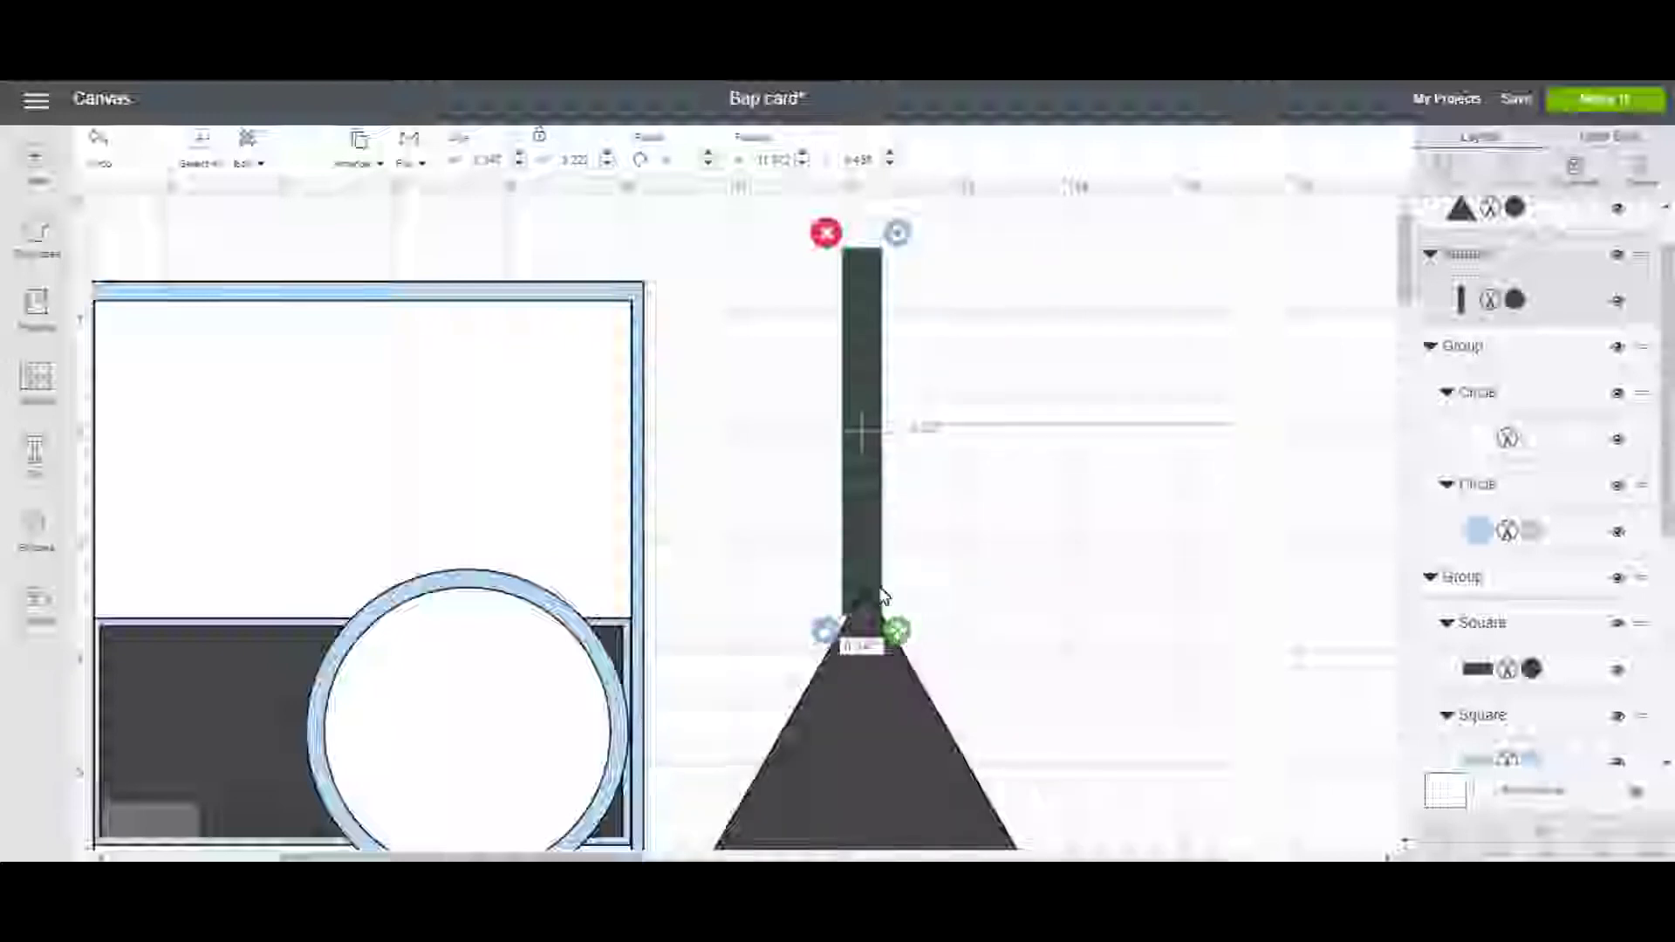
drag(874, 573, 876, 582)
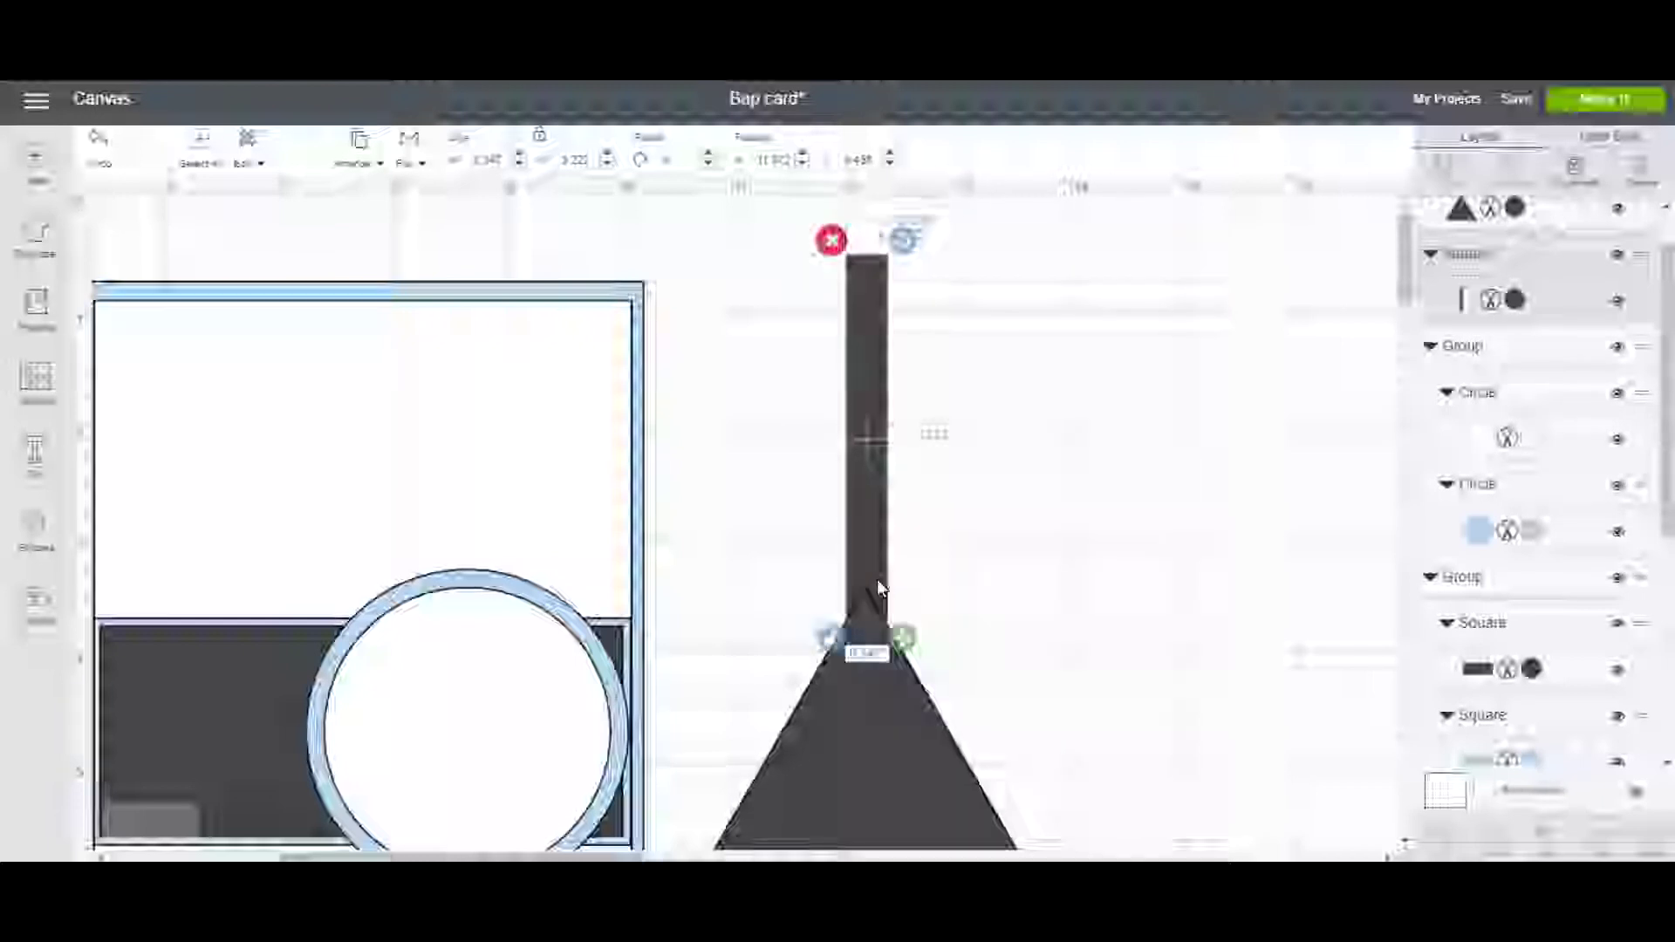
click(931, 602)
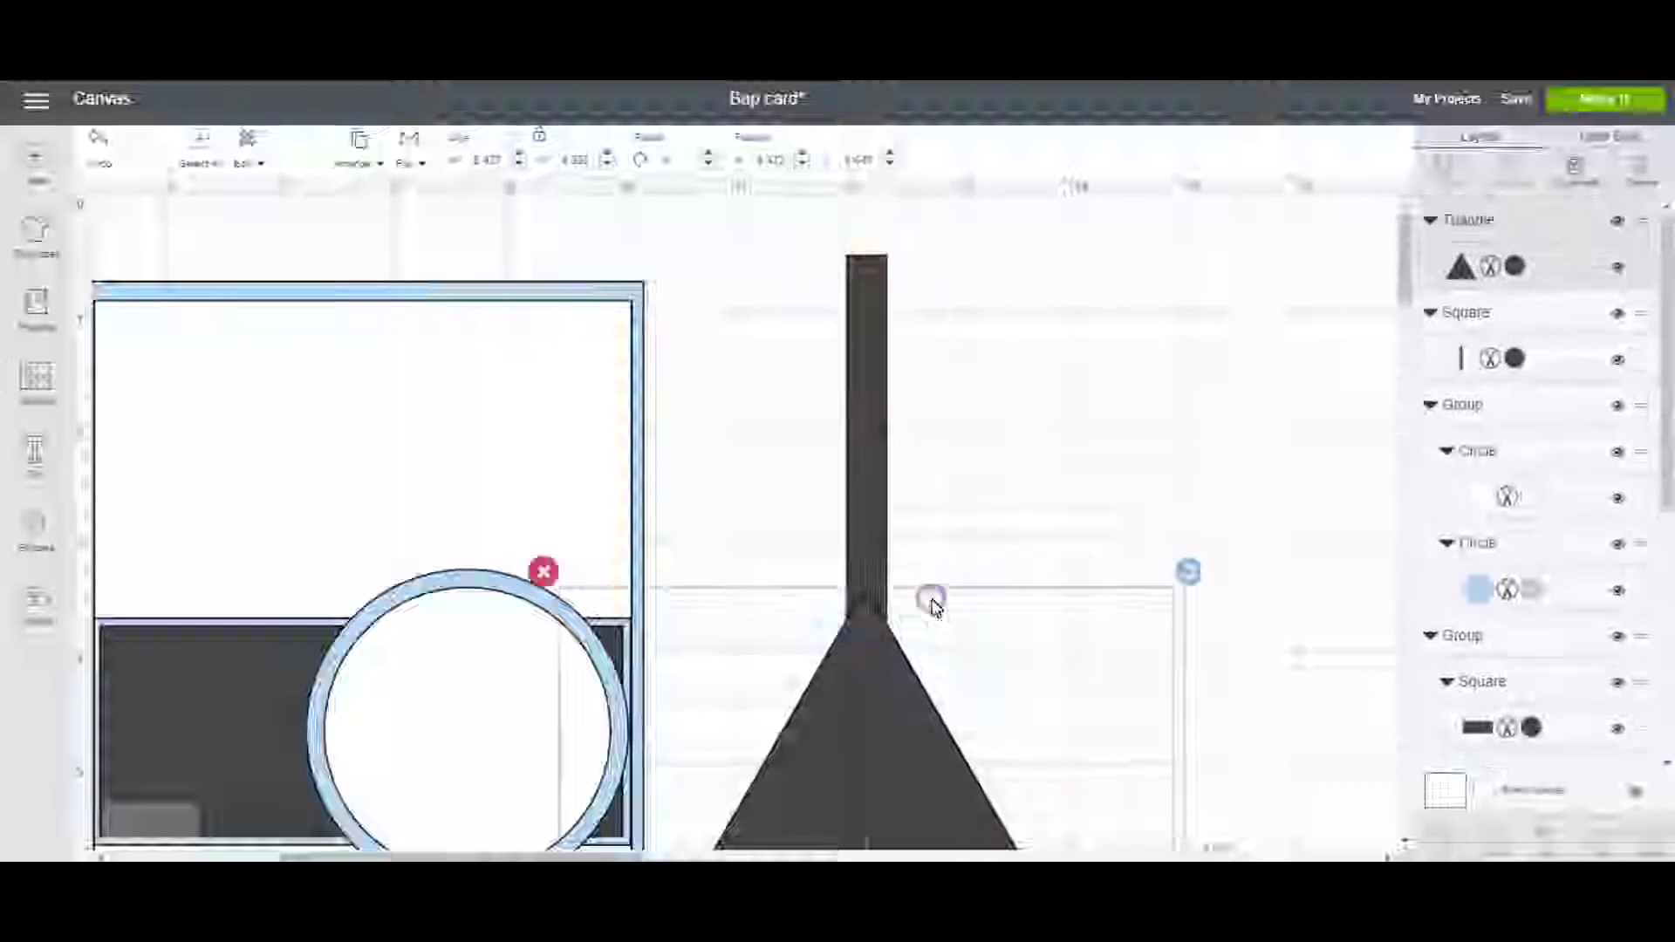
click(876, 568)
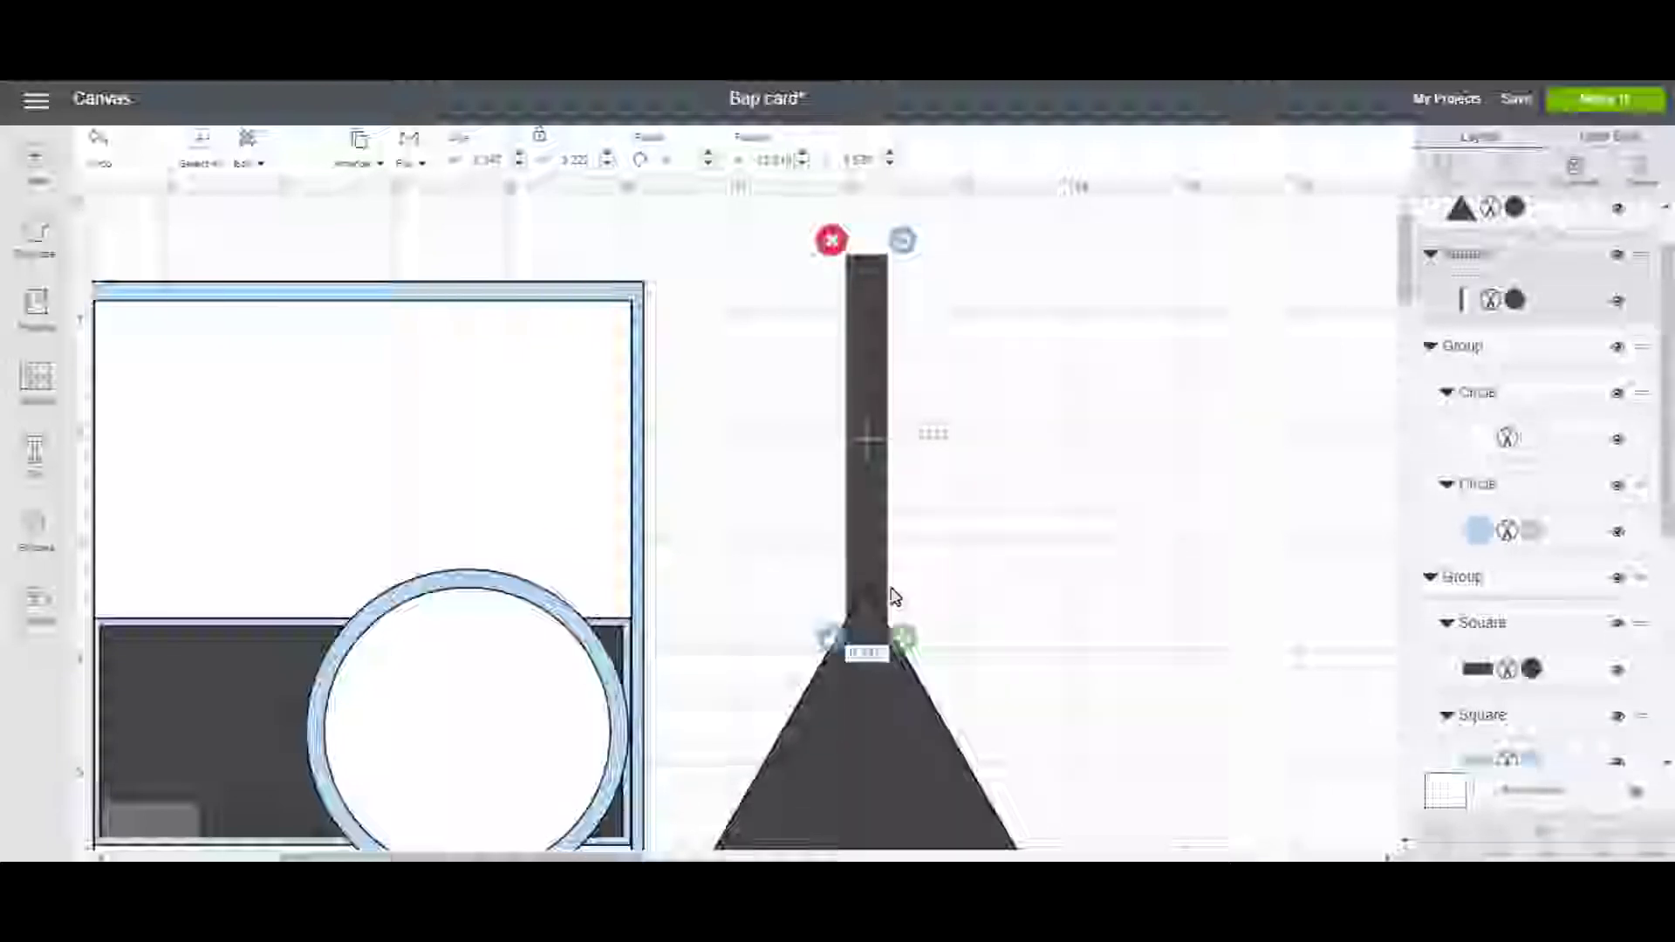
drag(905, 639, 902, 639)
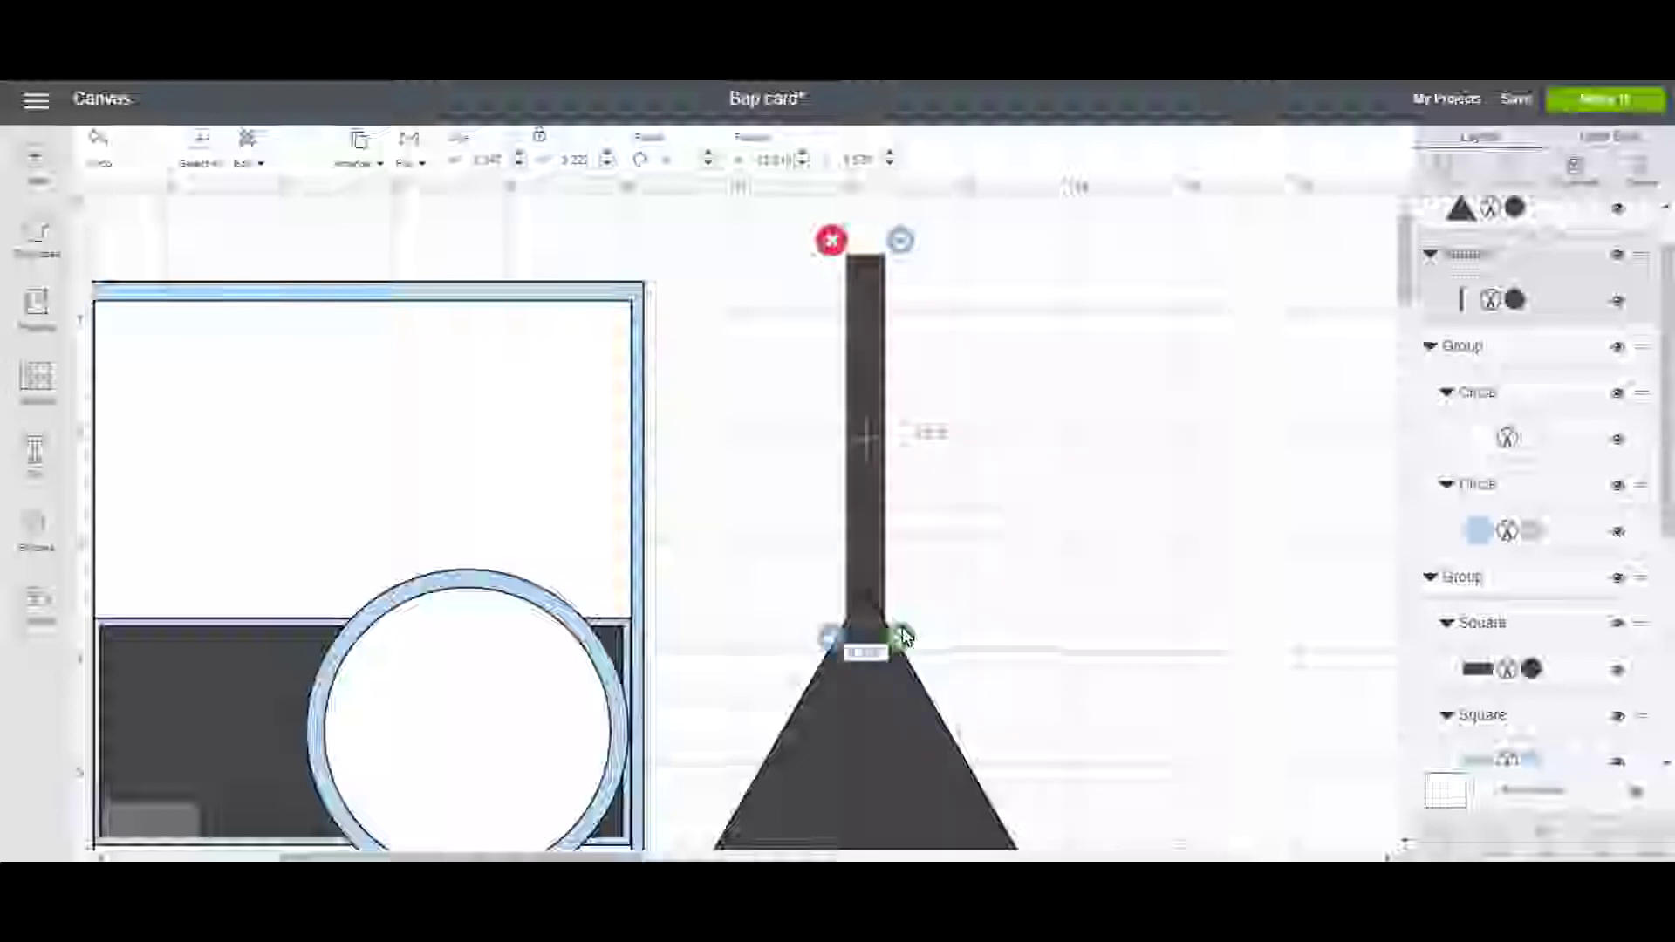
click(975, 621)
drag(782, 529, 897, 609)
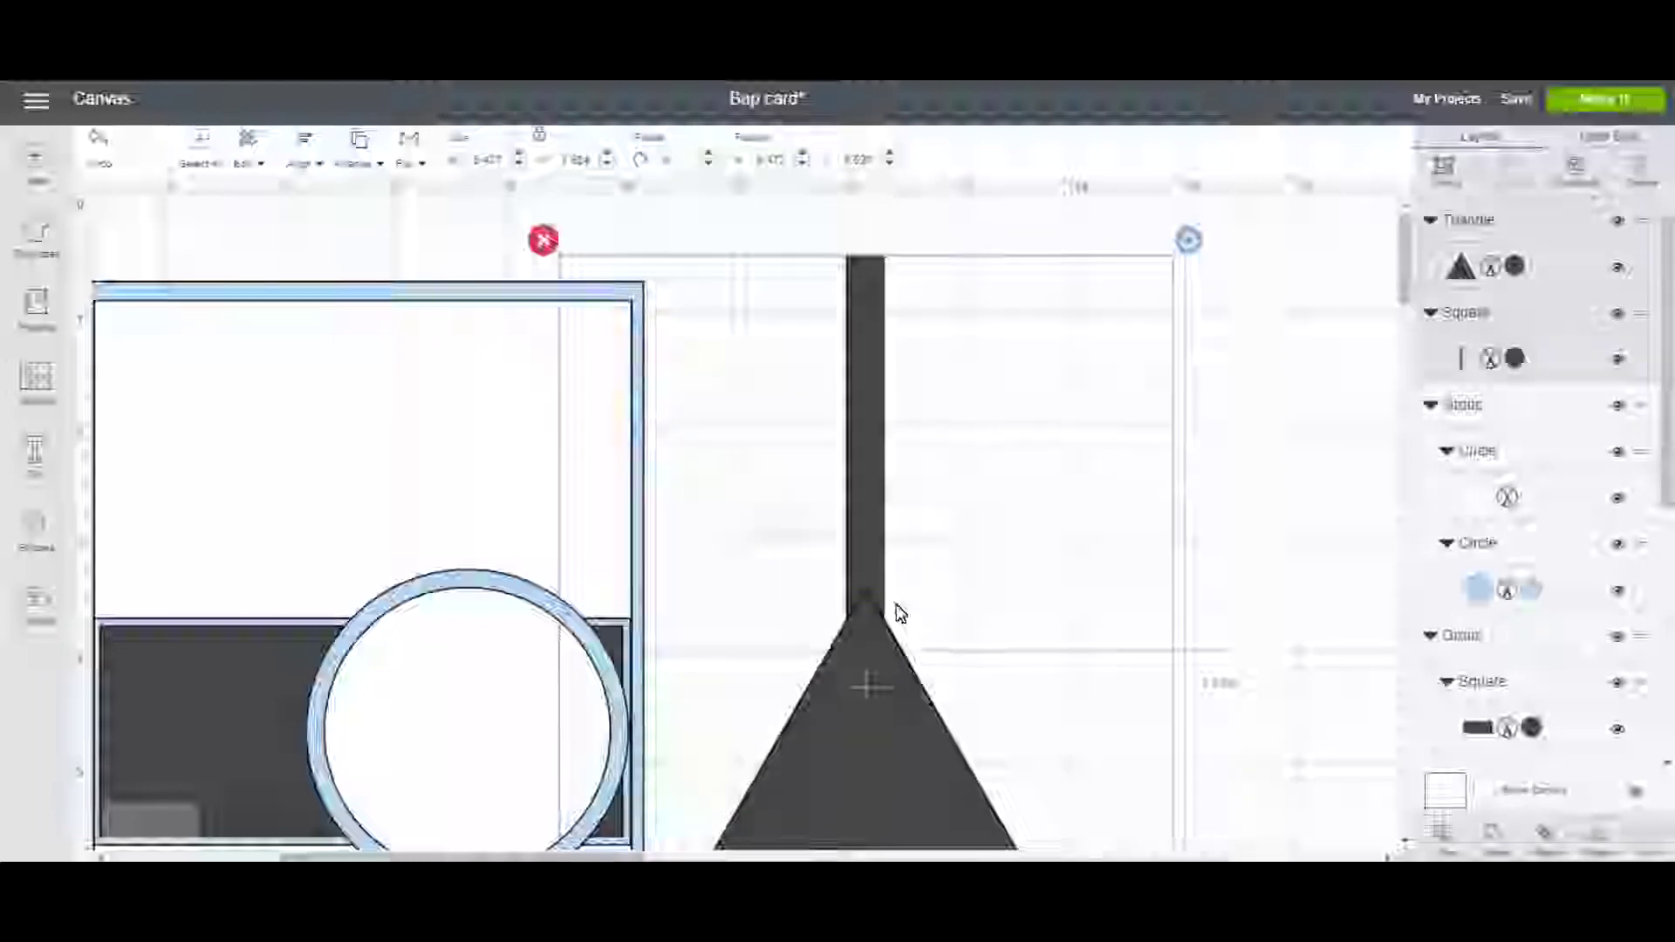
Center the bar horizontally on the triangle, Slice them, and pull the triangle pieces away.
click(300, 164)
click(301, 255)
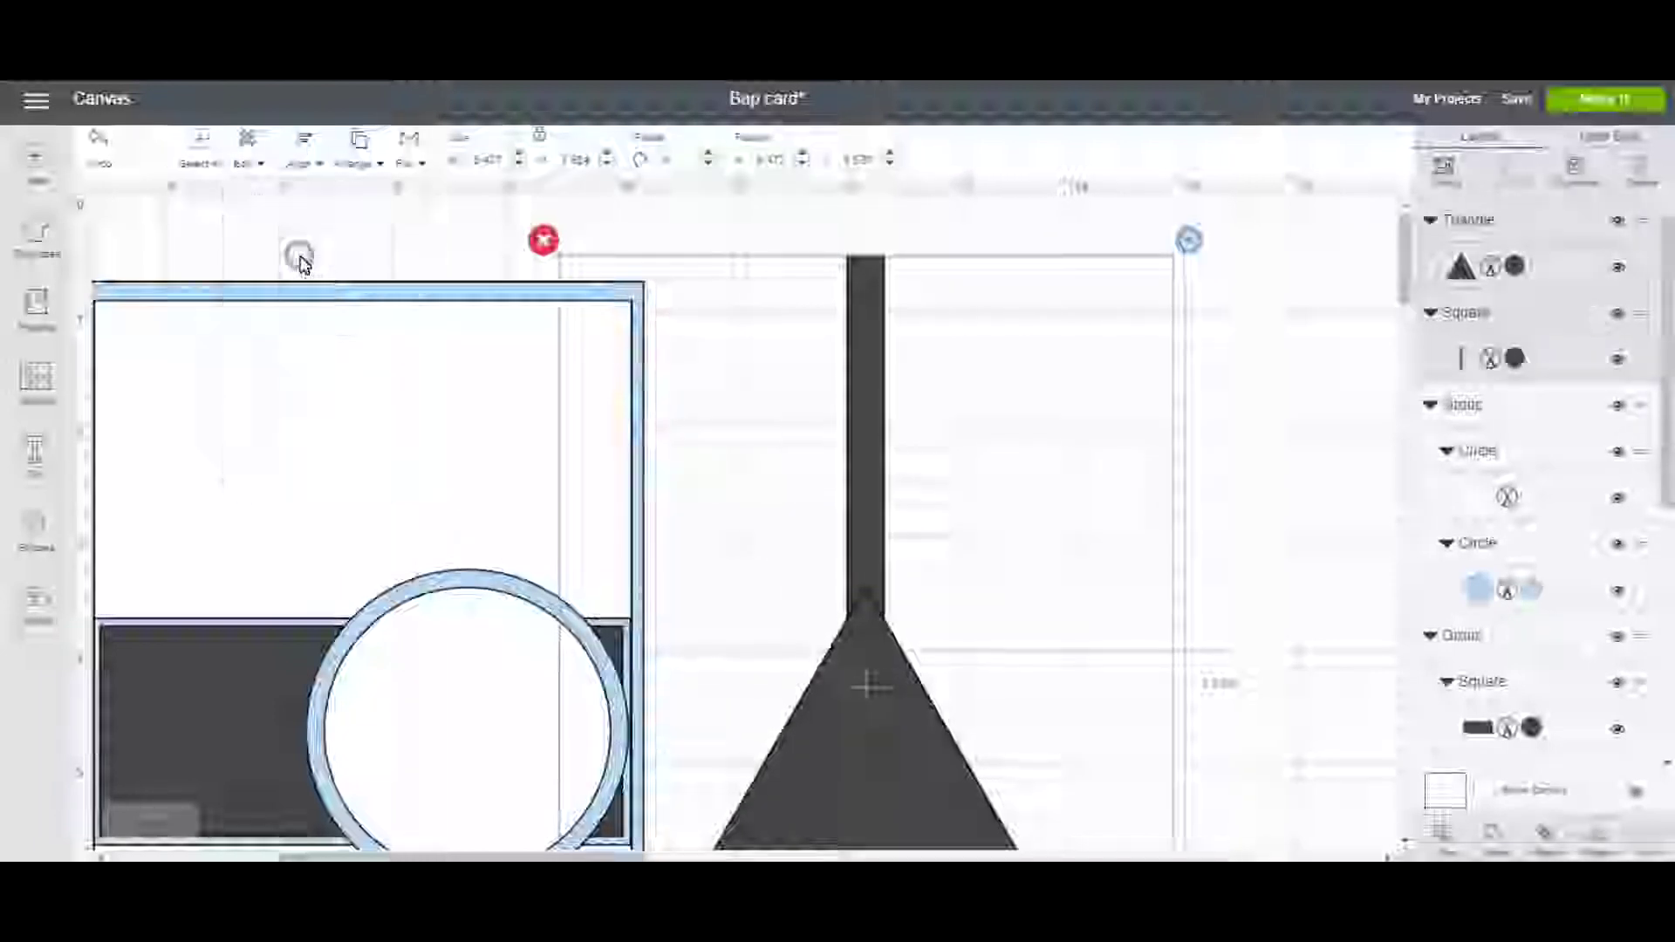
click(1441, 833)
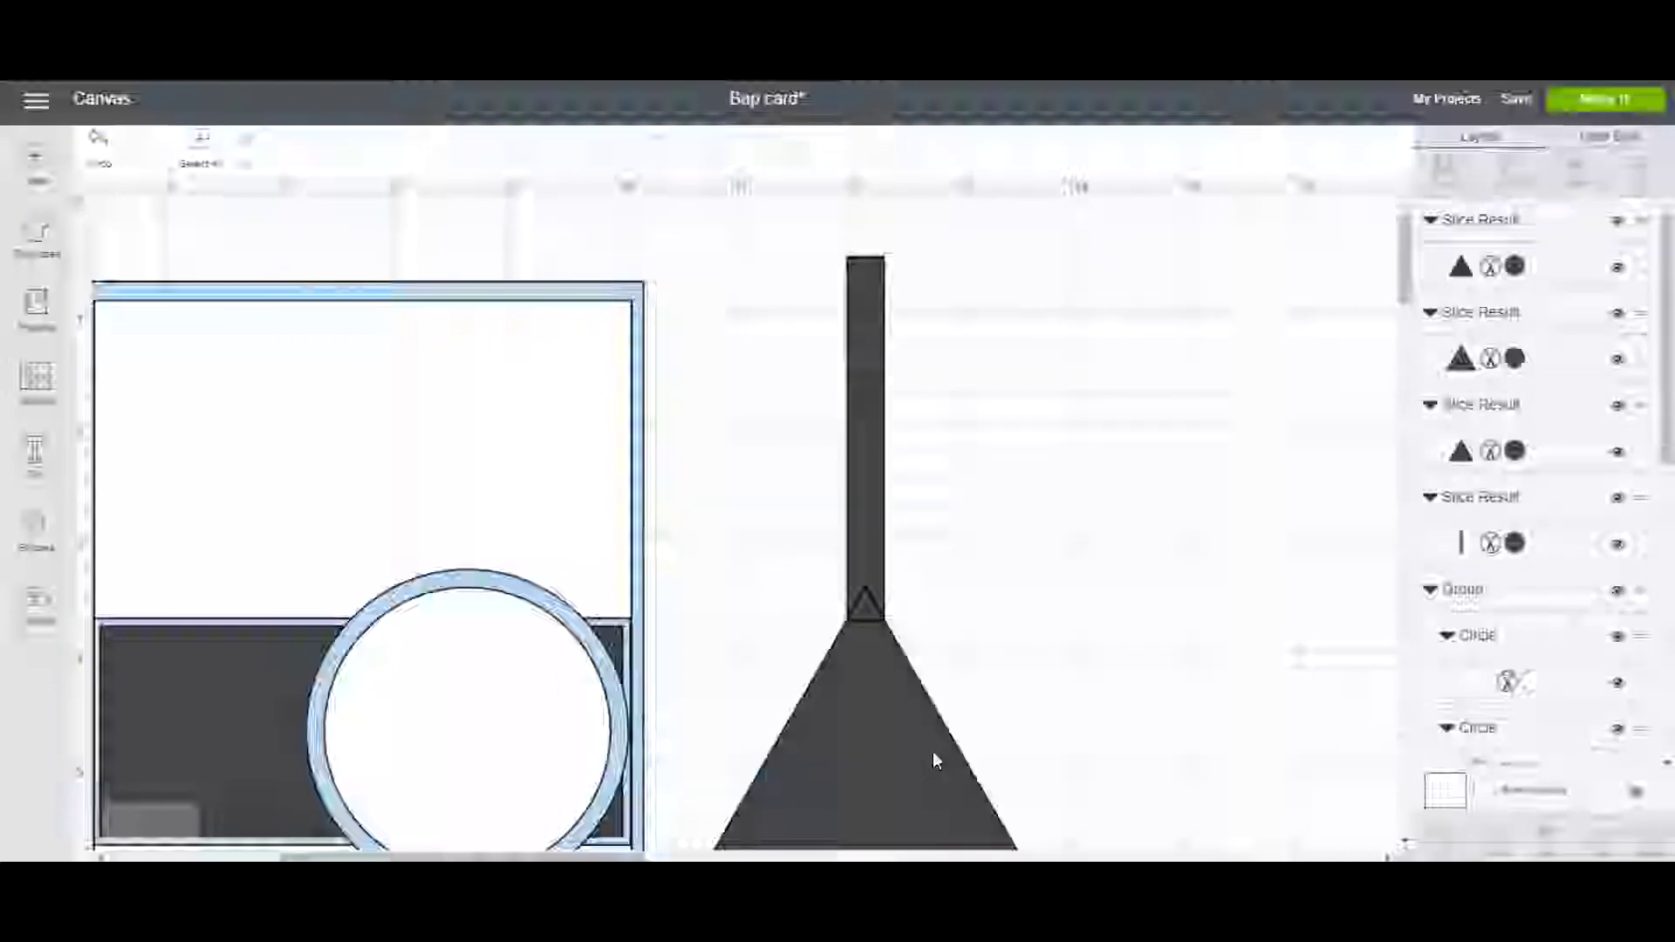
drag(892, 721, 1079, 783)
drag(868, 623, 1028, 645)
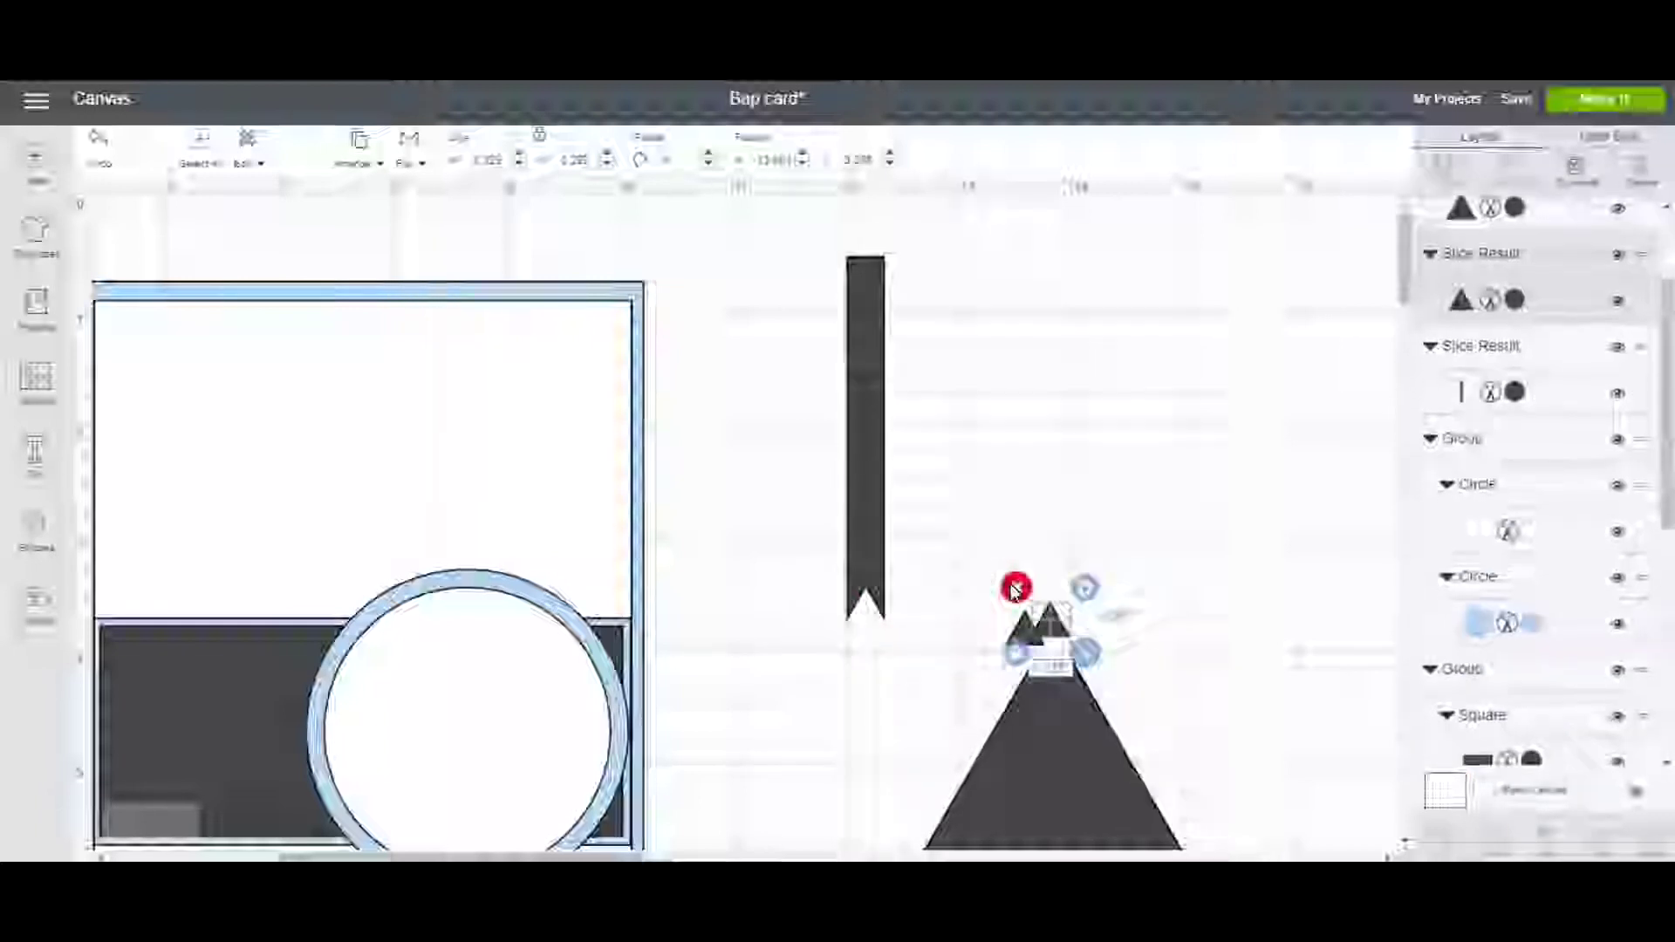
Enlarge the notched ribbon and lay it lengthwise across the circle on the card.
click(863, 569)
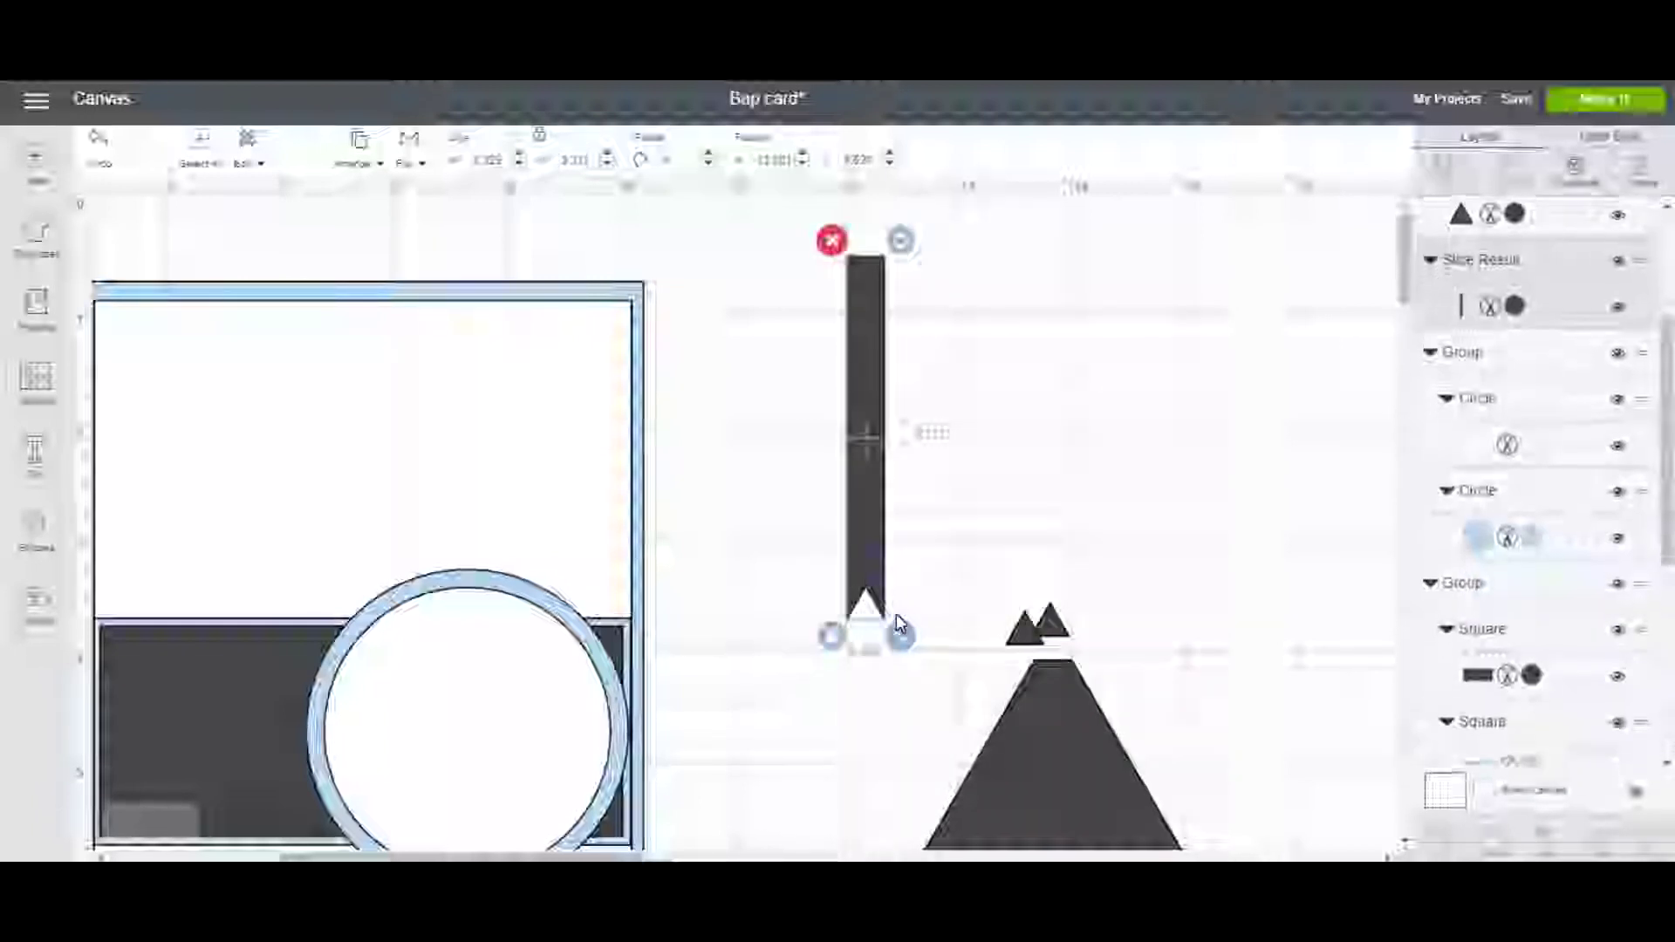
drag(907, 647, 936, 687)
drag(905, 609, 459, 663)
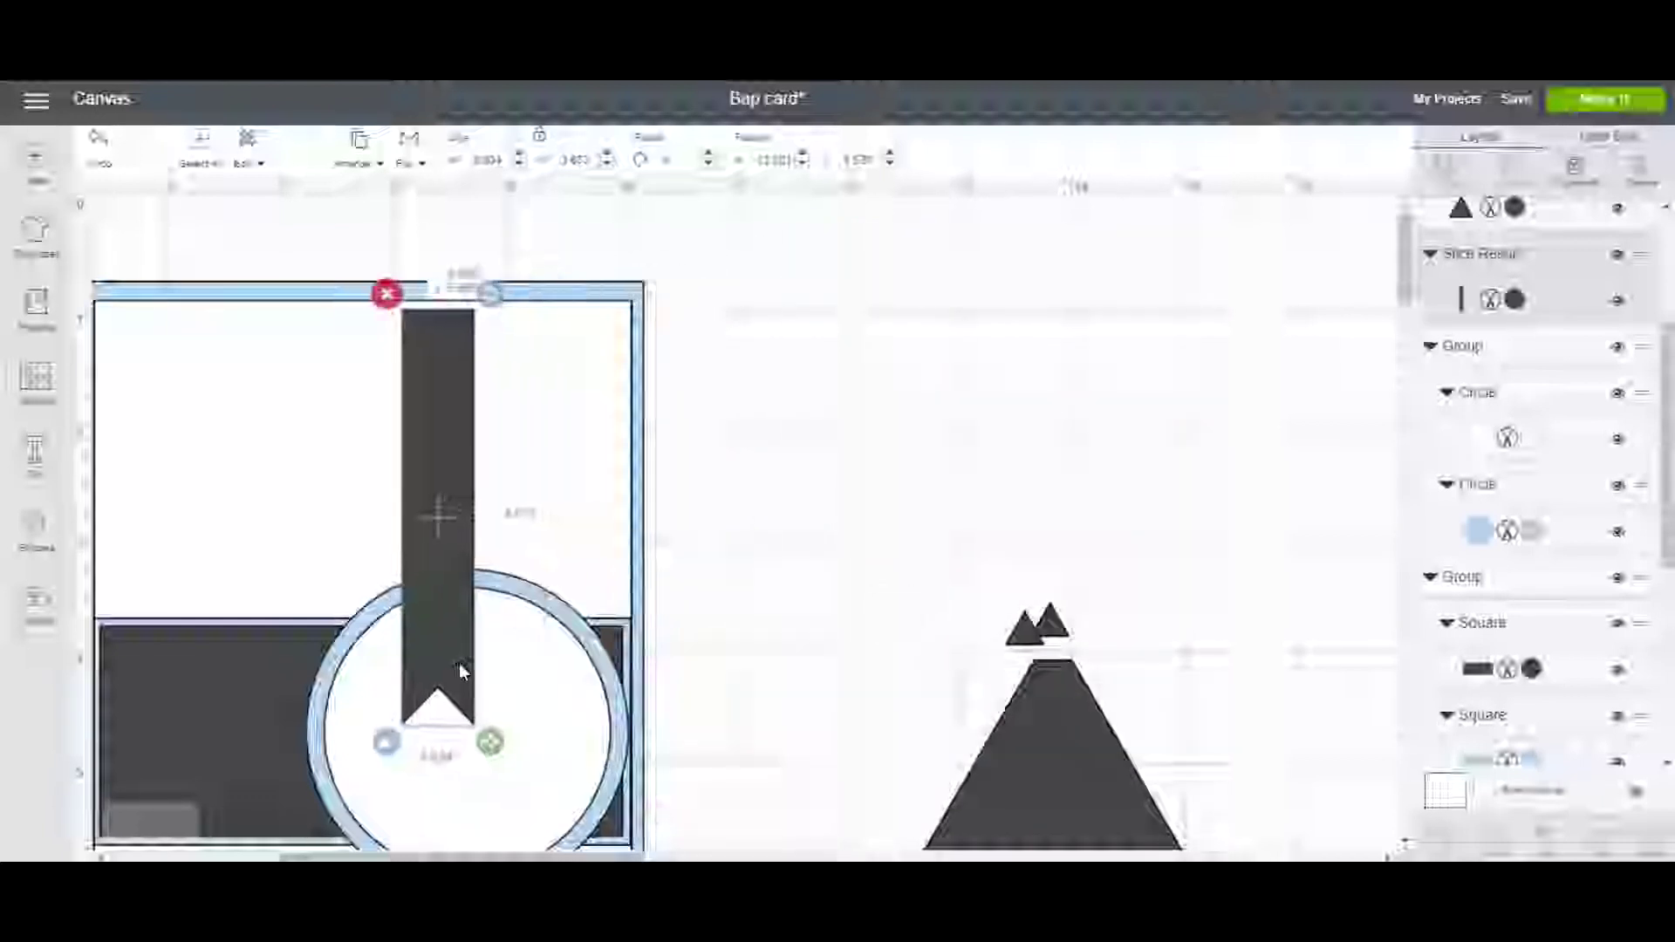
scroll(489, 558, down, 5)
drag(493, 539, 520, 808)
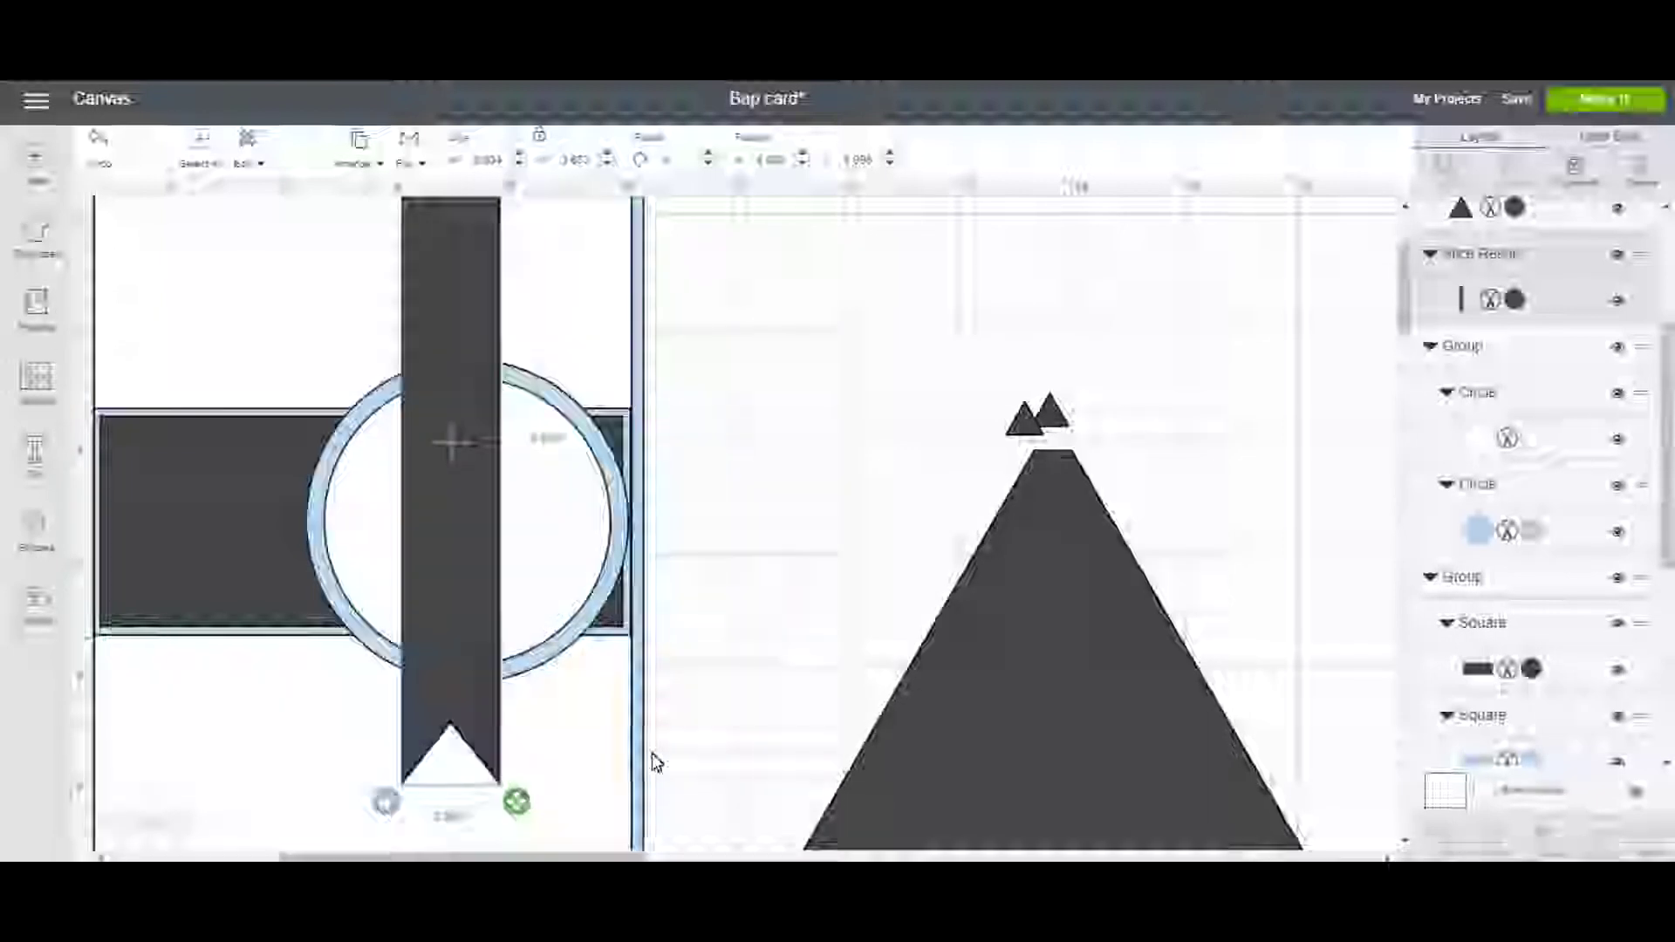
Delete the leftover triangle pieces and zoom out to see the whole card.
drag(934, 371, 1189, 528)
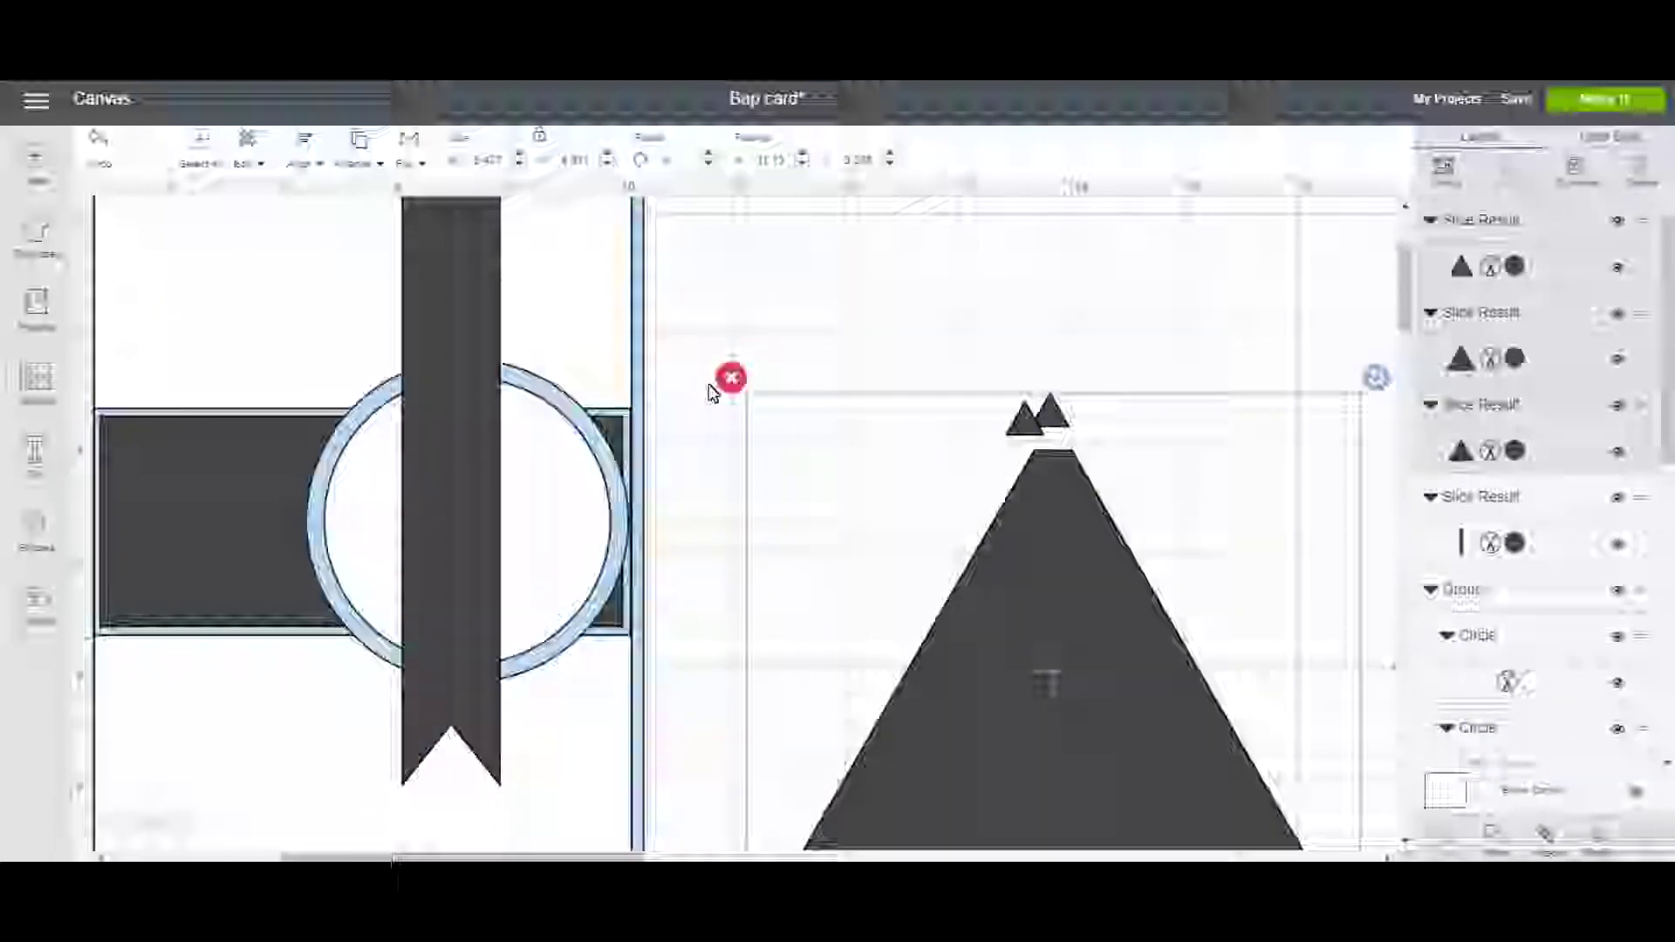
click(730, 378)
click(118, 824)
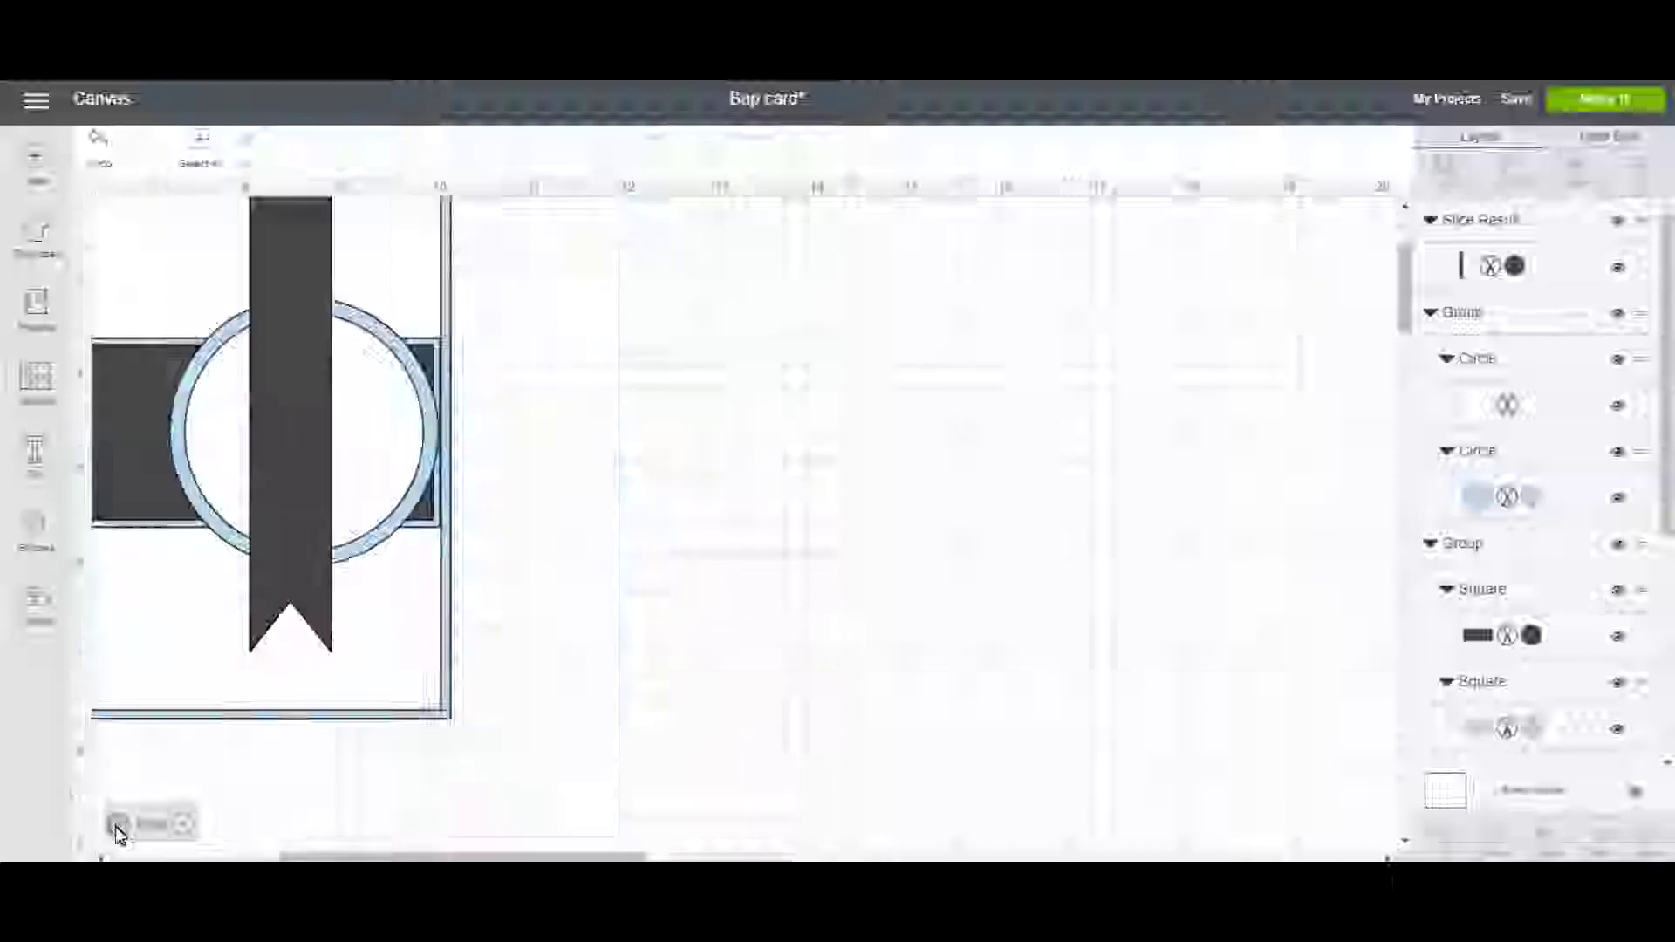
click(117, 823)
drag(361, 860, 246, 858)
scroll(356, 736, up, 3)
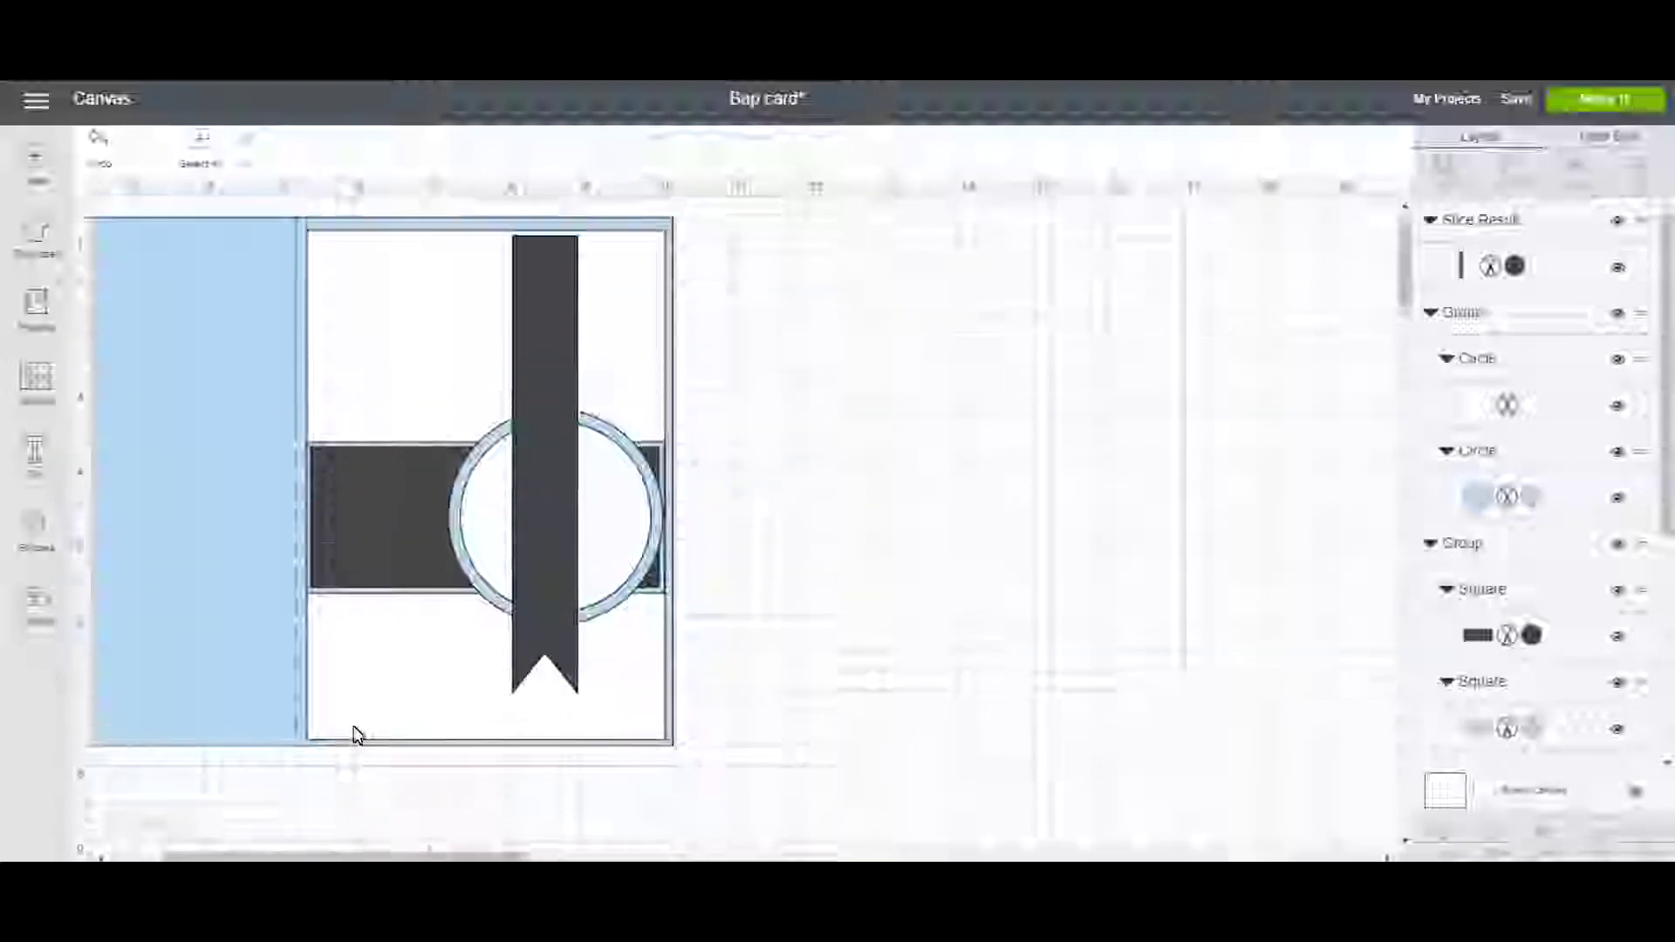
Duplicate the ribbon and place the copy just right of the original.
click(553, 626)
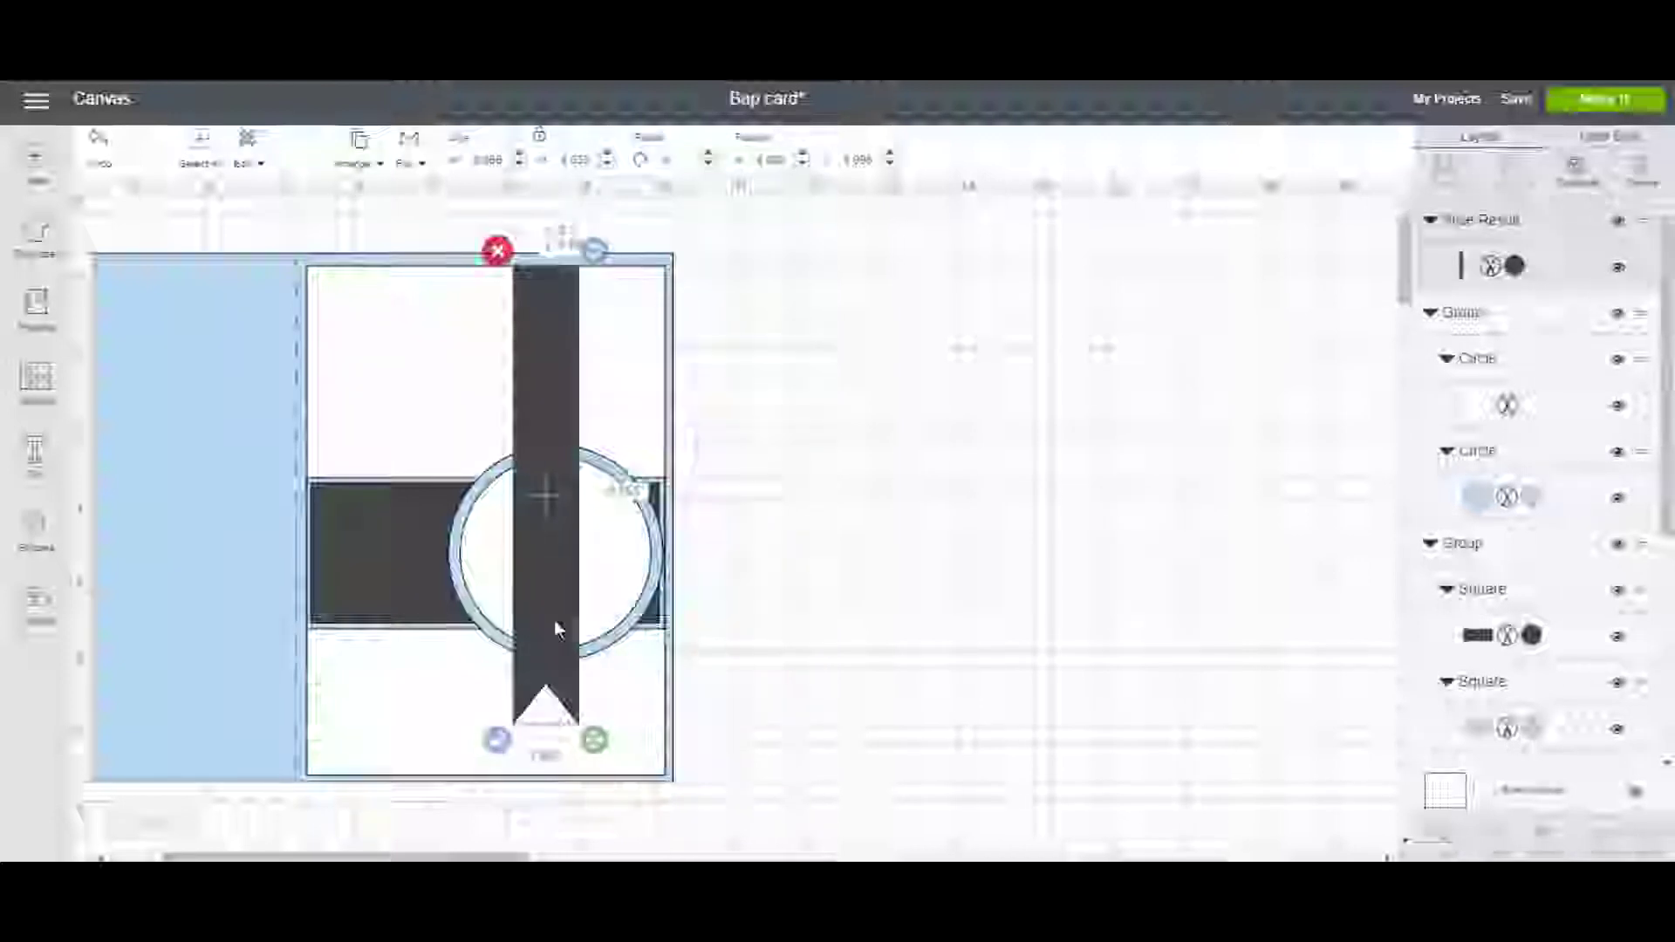
click(1581, 172)
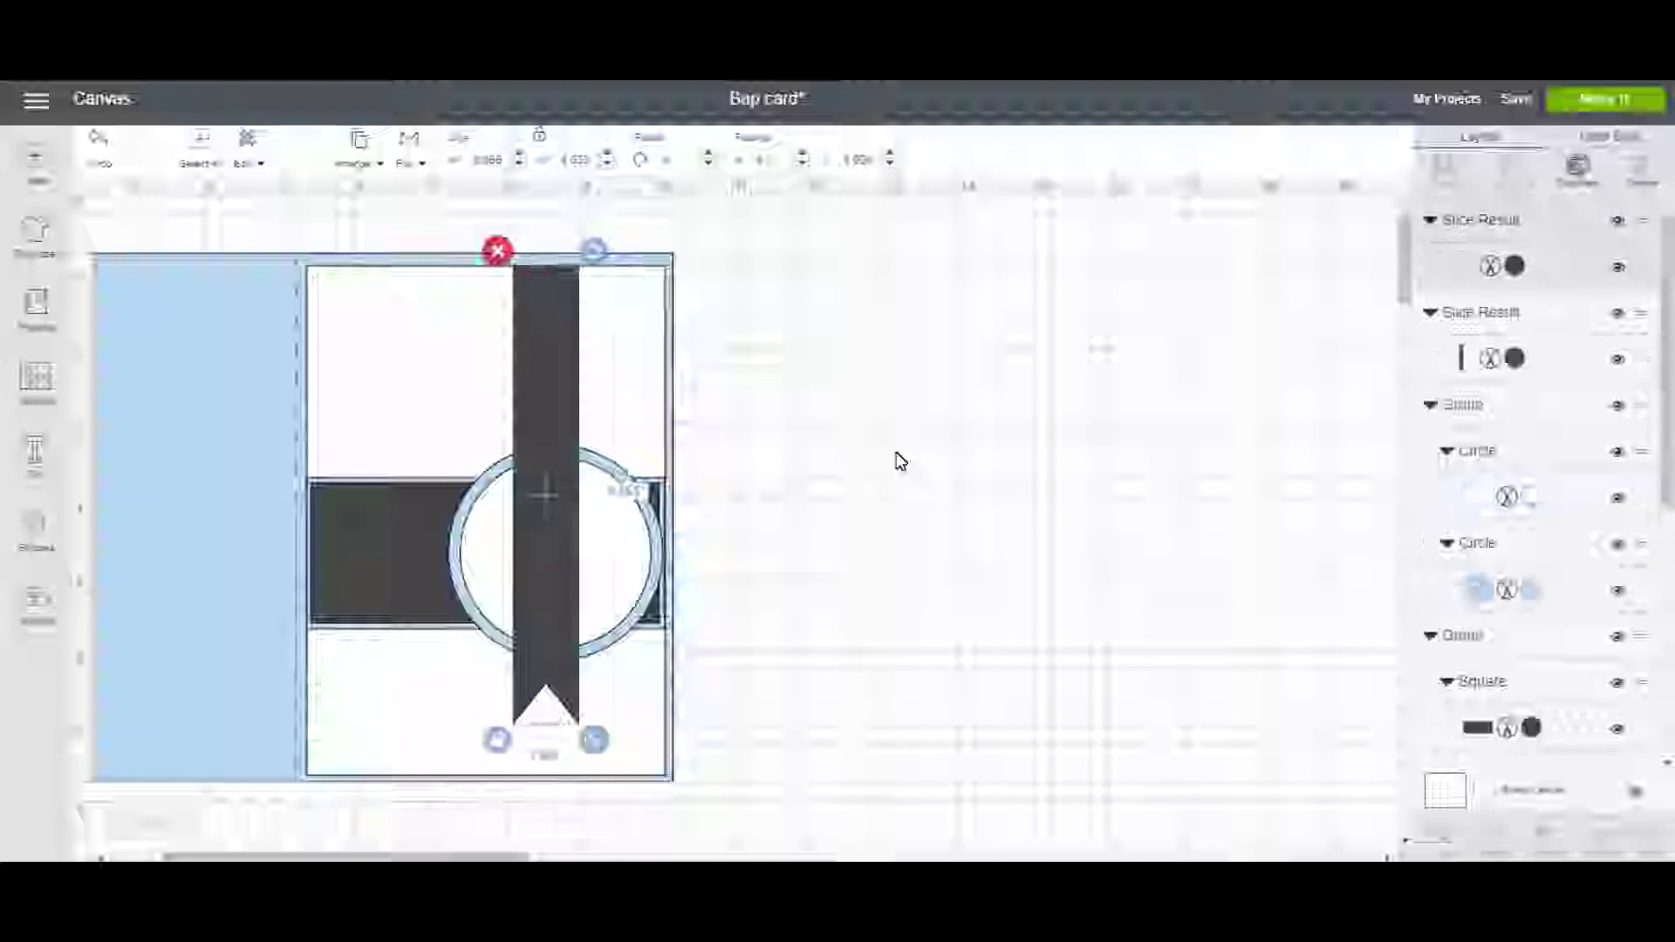
drag(589, 530, 628, 535)
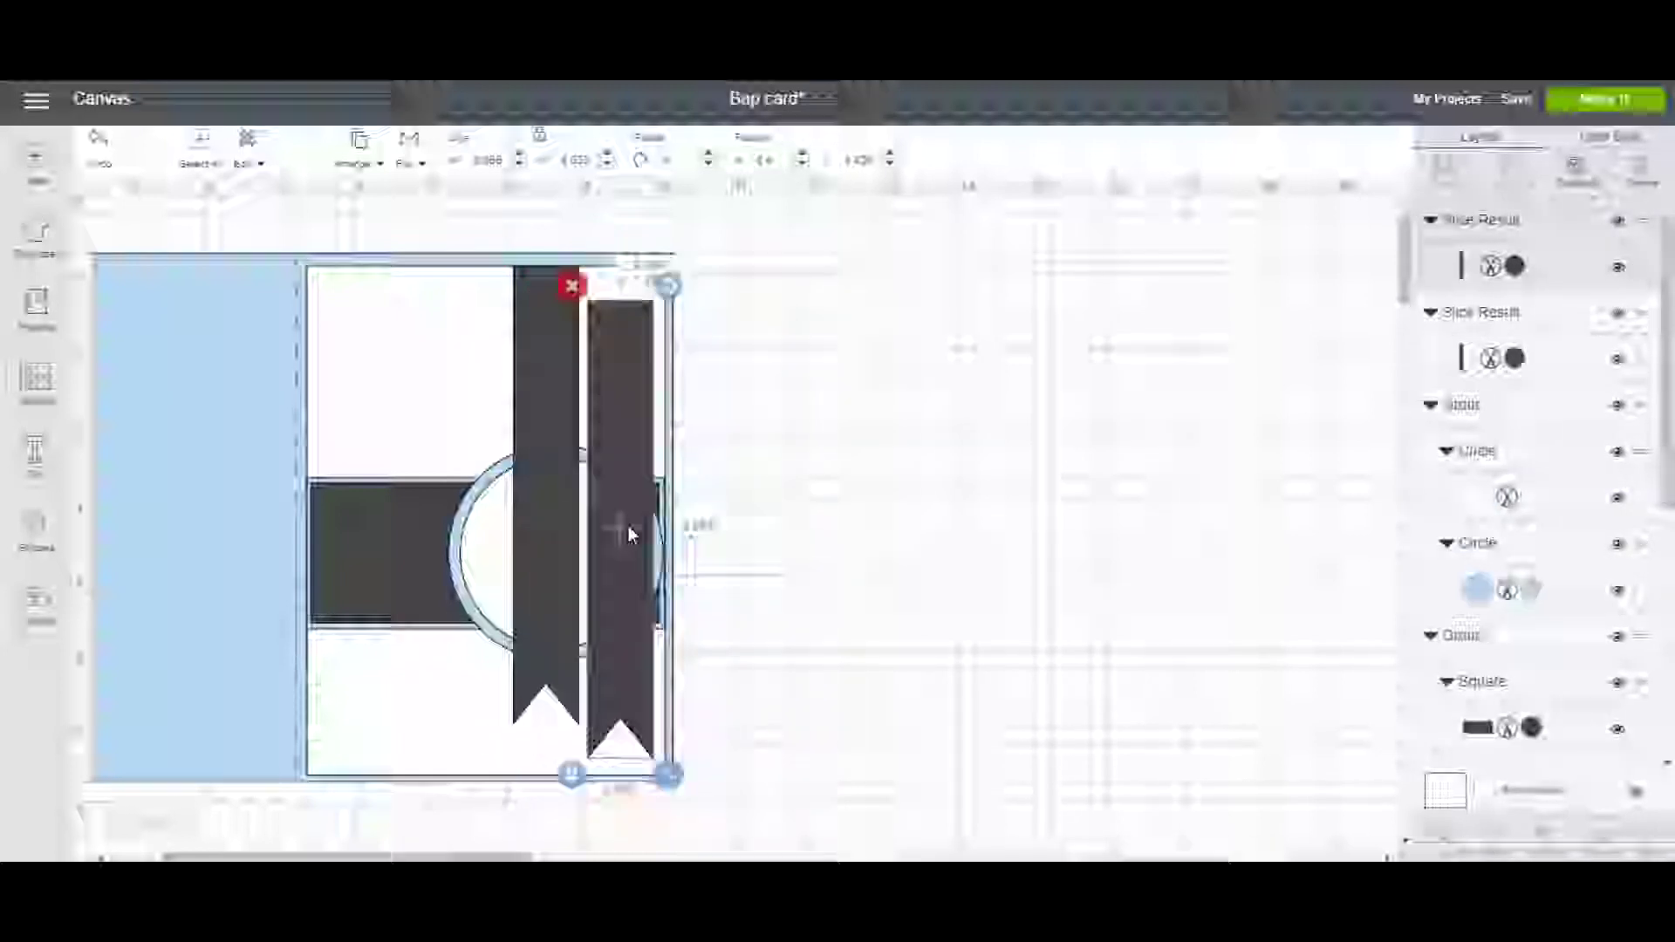
click(551, 516)
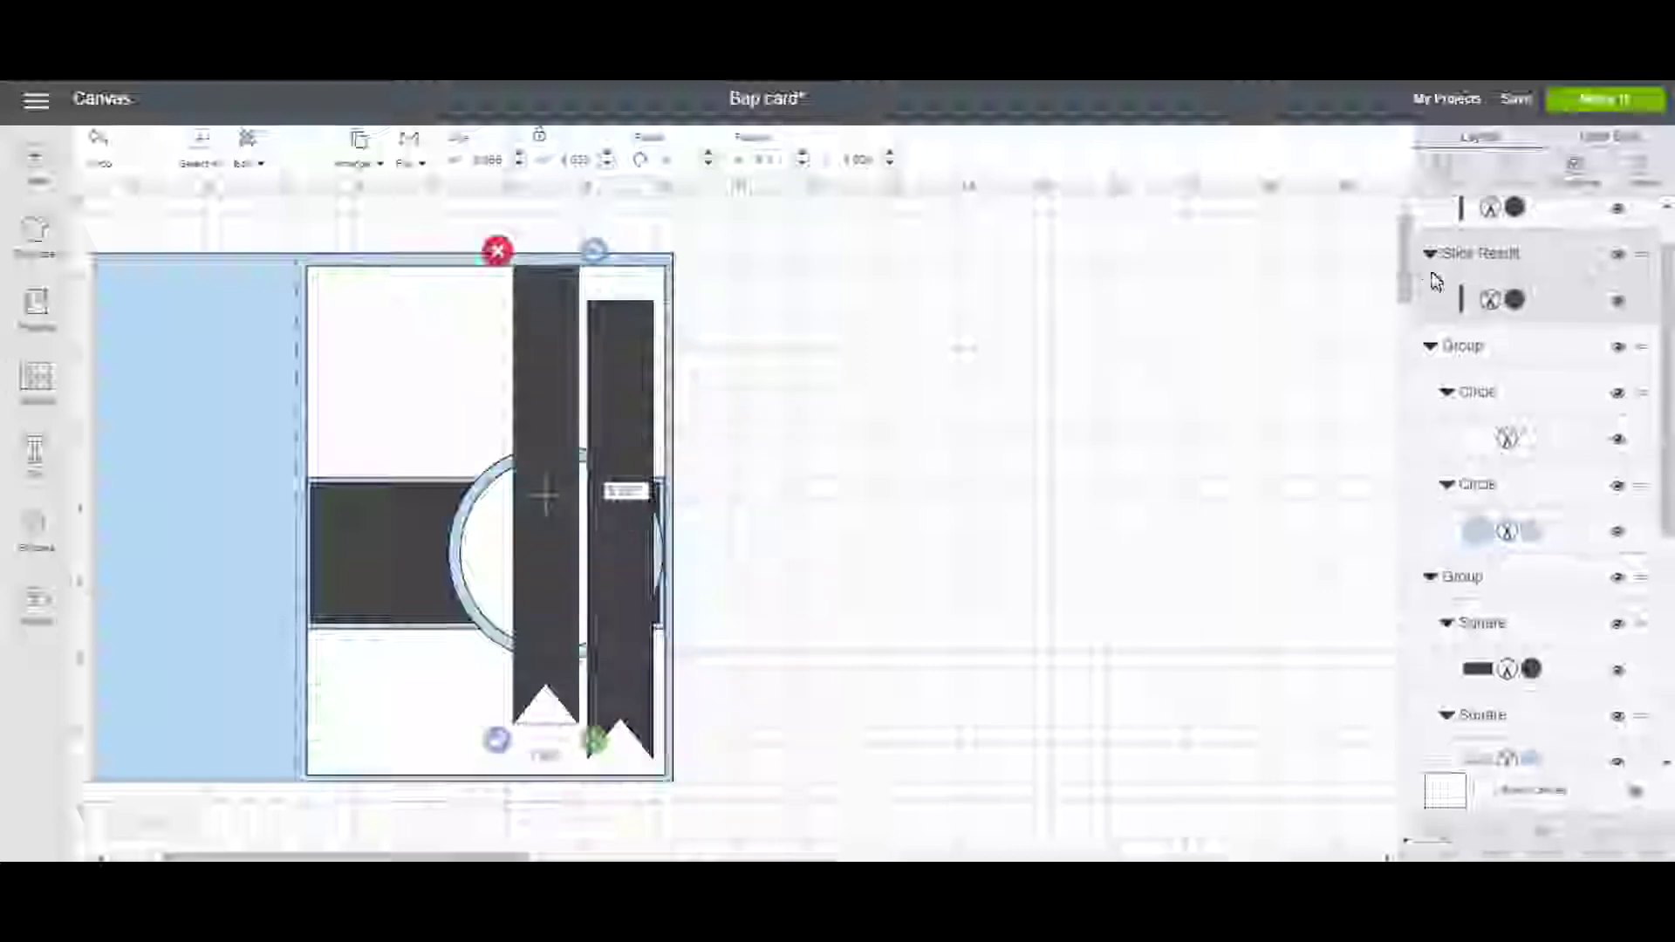
Turn the left ribbon light blue and move the dark ribbon beside it.
click(1515, 306)
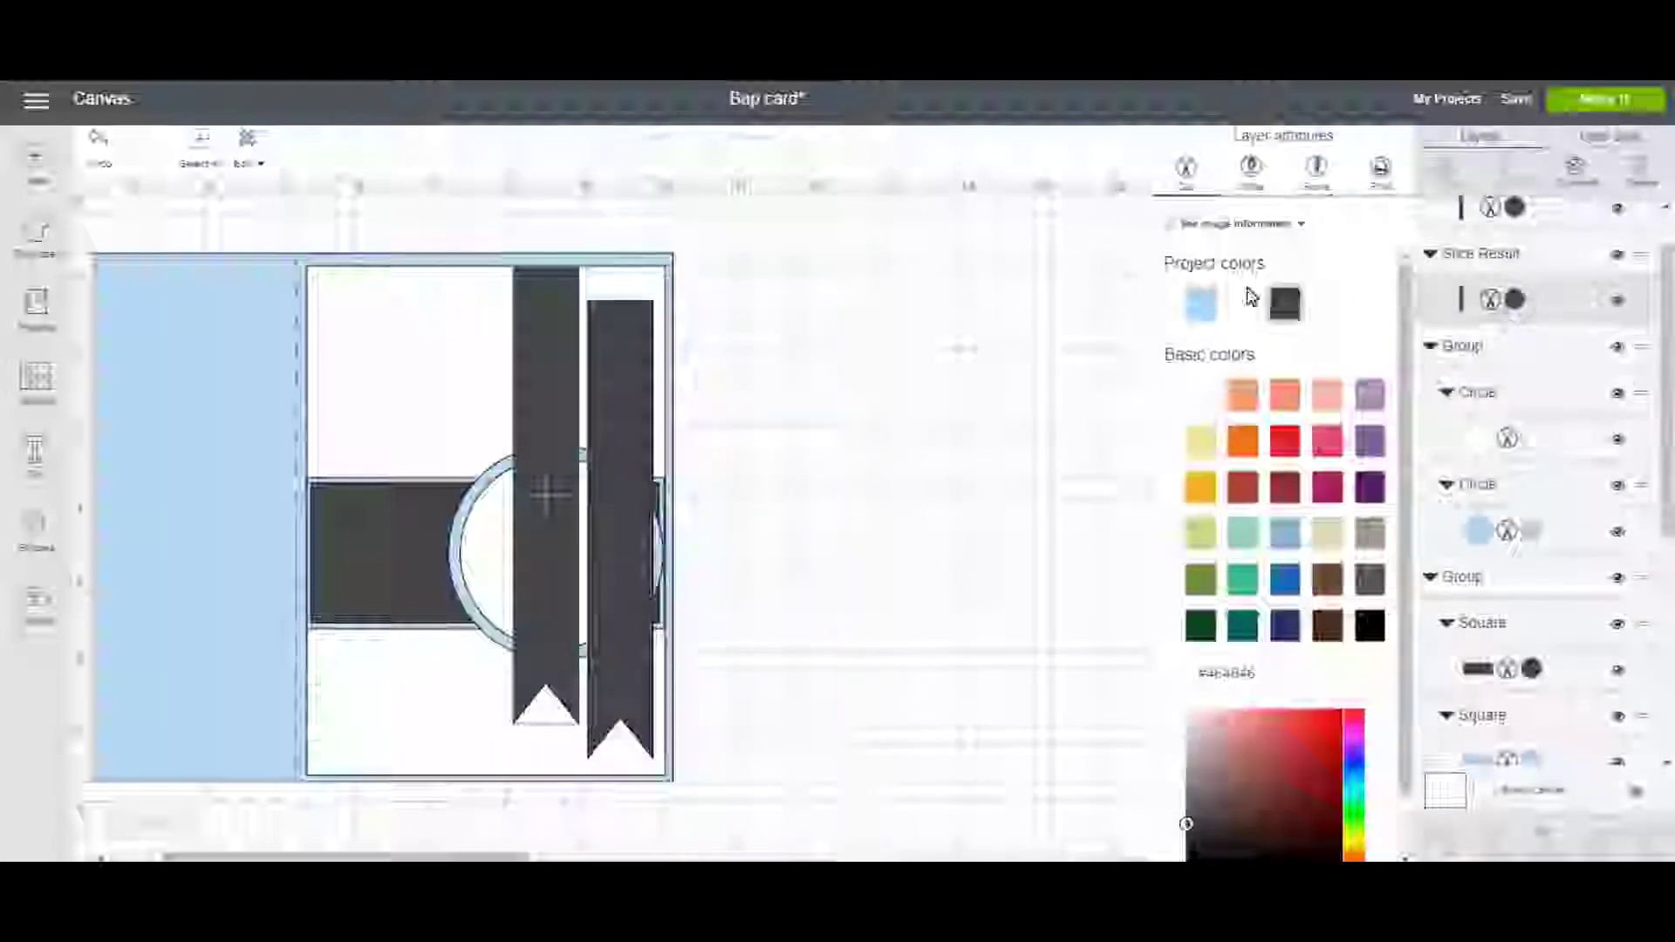
click(1198, 296)
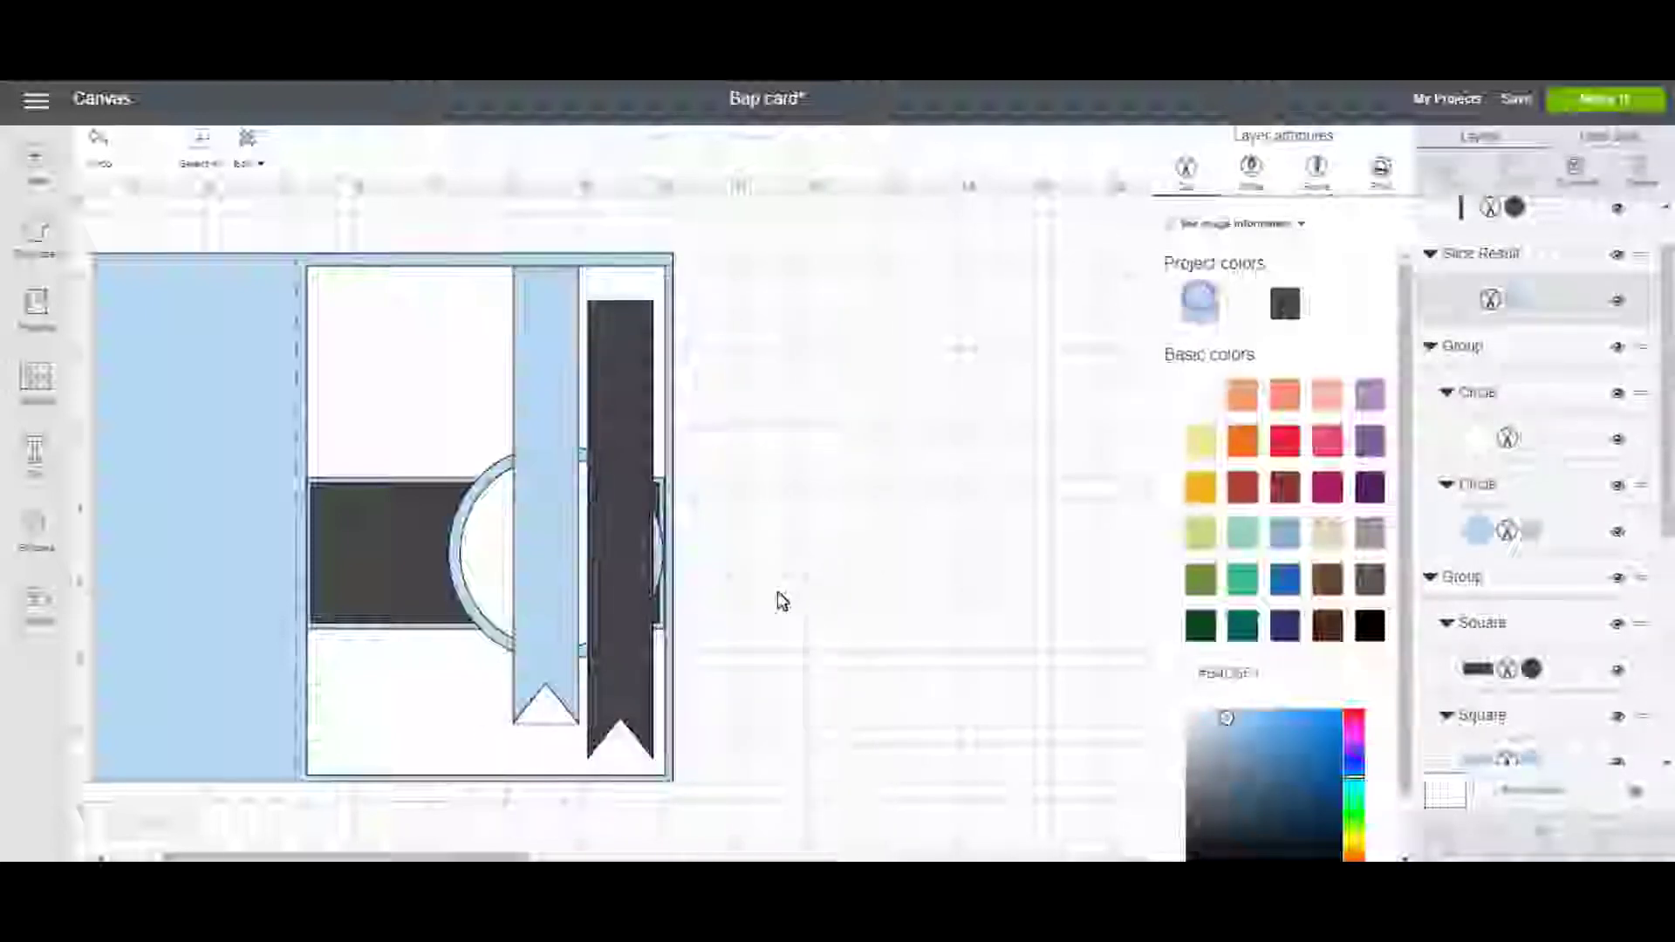
click(635, 621)
drag(635, 621, 615, 595)
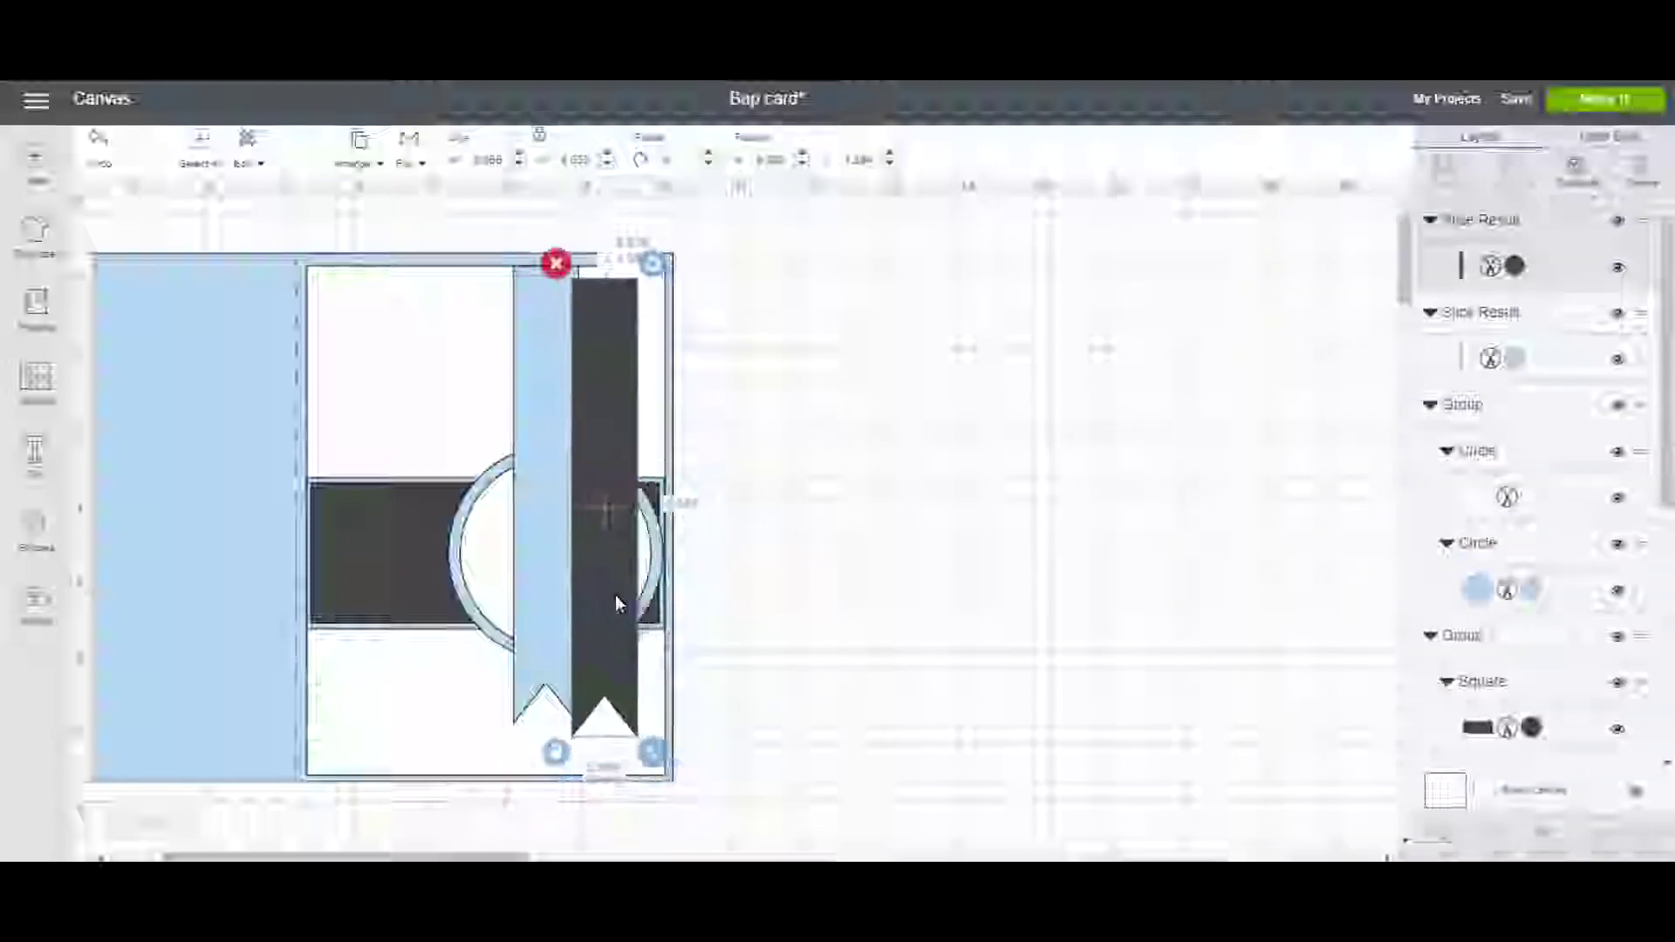
Resize and position the dark ribbon over the light one so a thin light border shows.
drag(646, 749, 637, 726)
drag(614, 649, 566, 654)
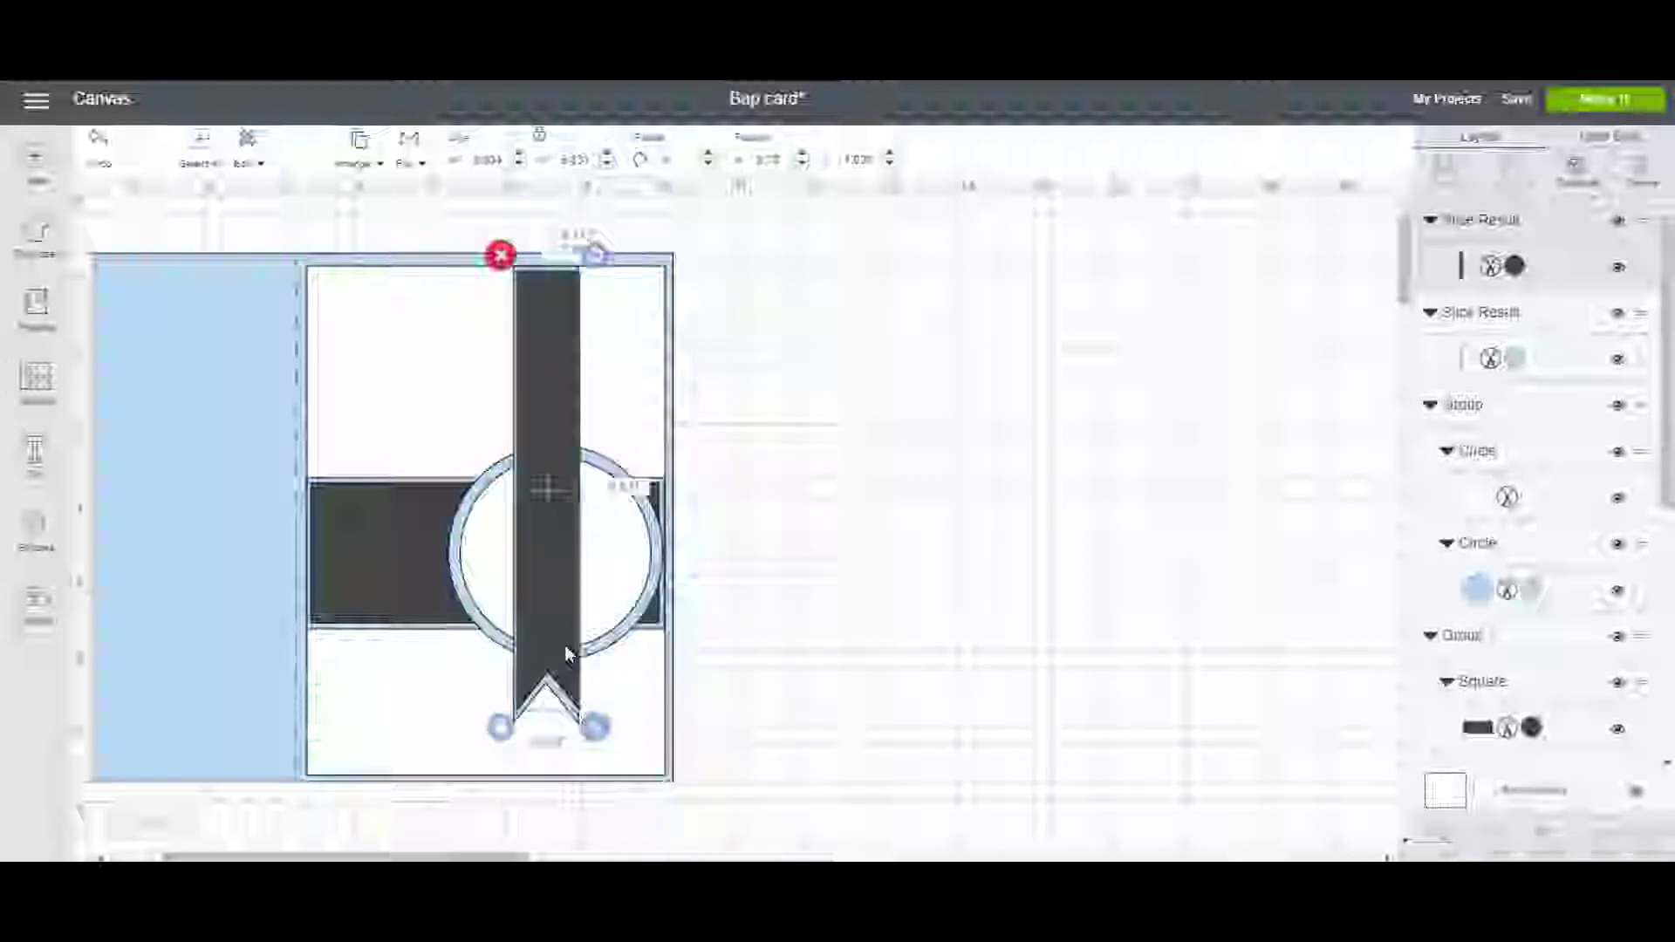
drag(595, 727, 582, 717)
drag(556, 626, 555, 632)
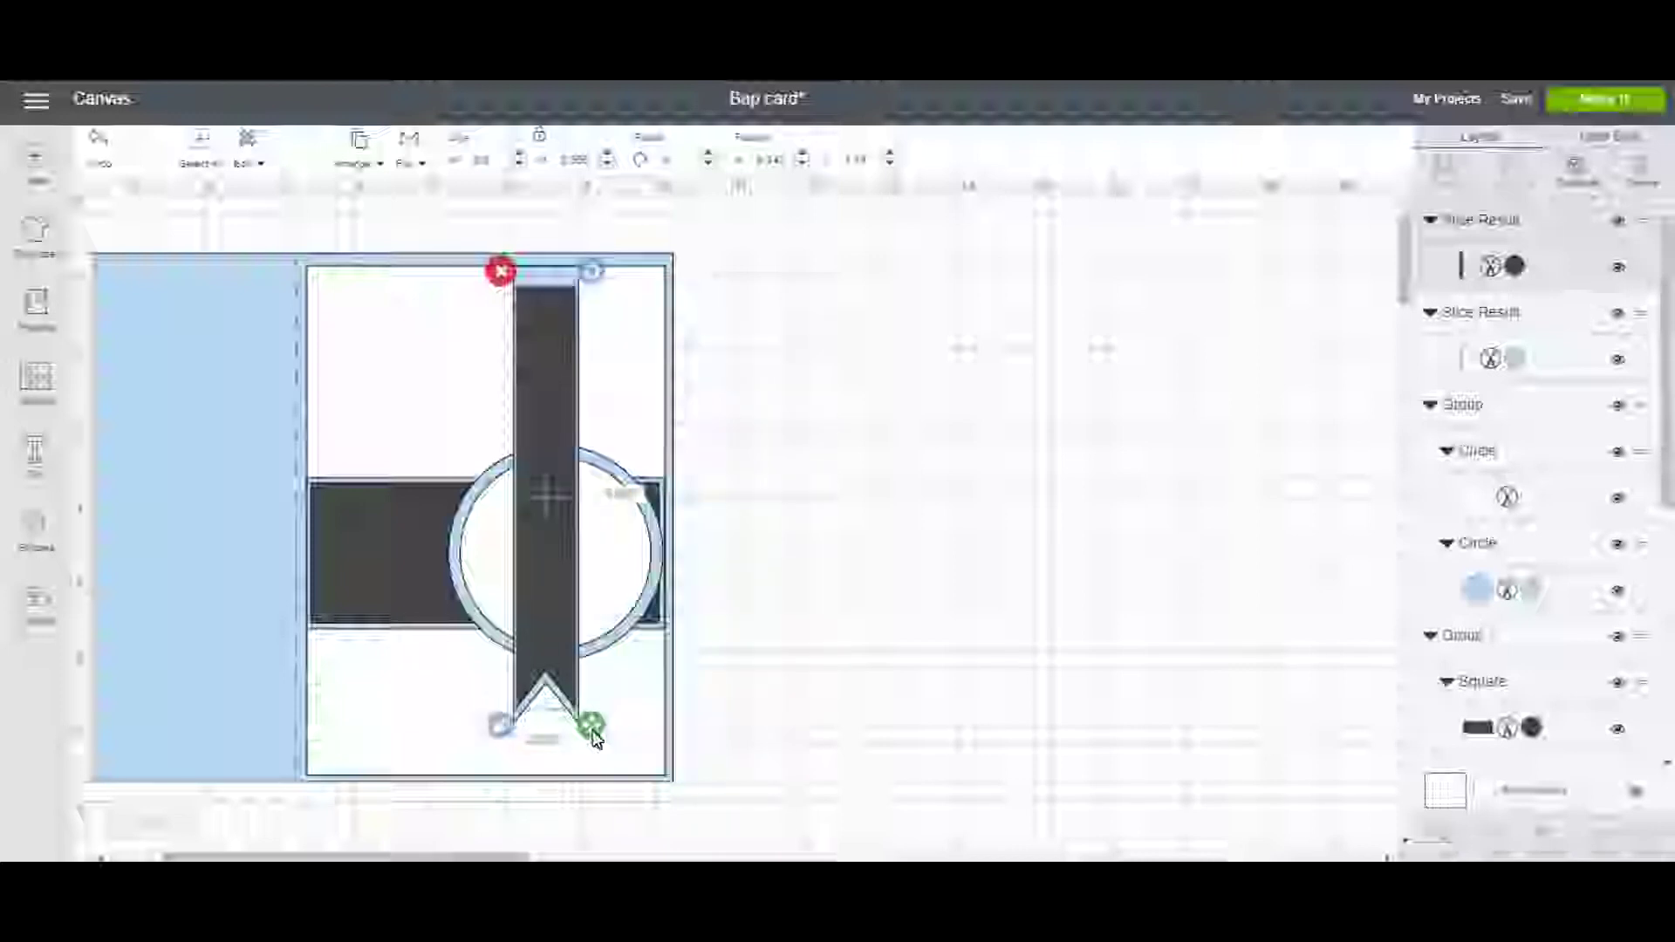
drag(565, 656, 566, 643)
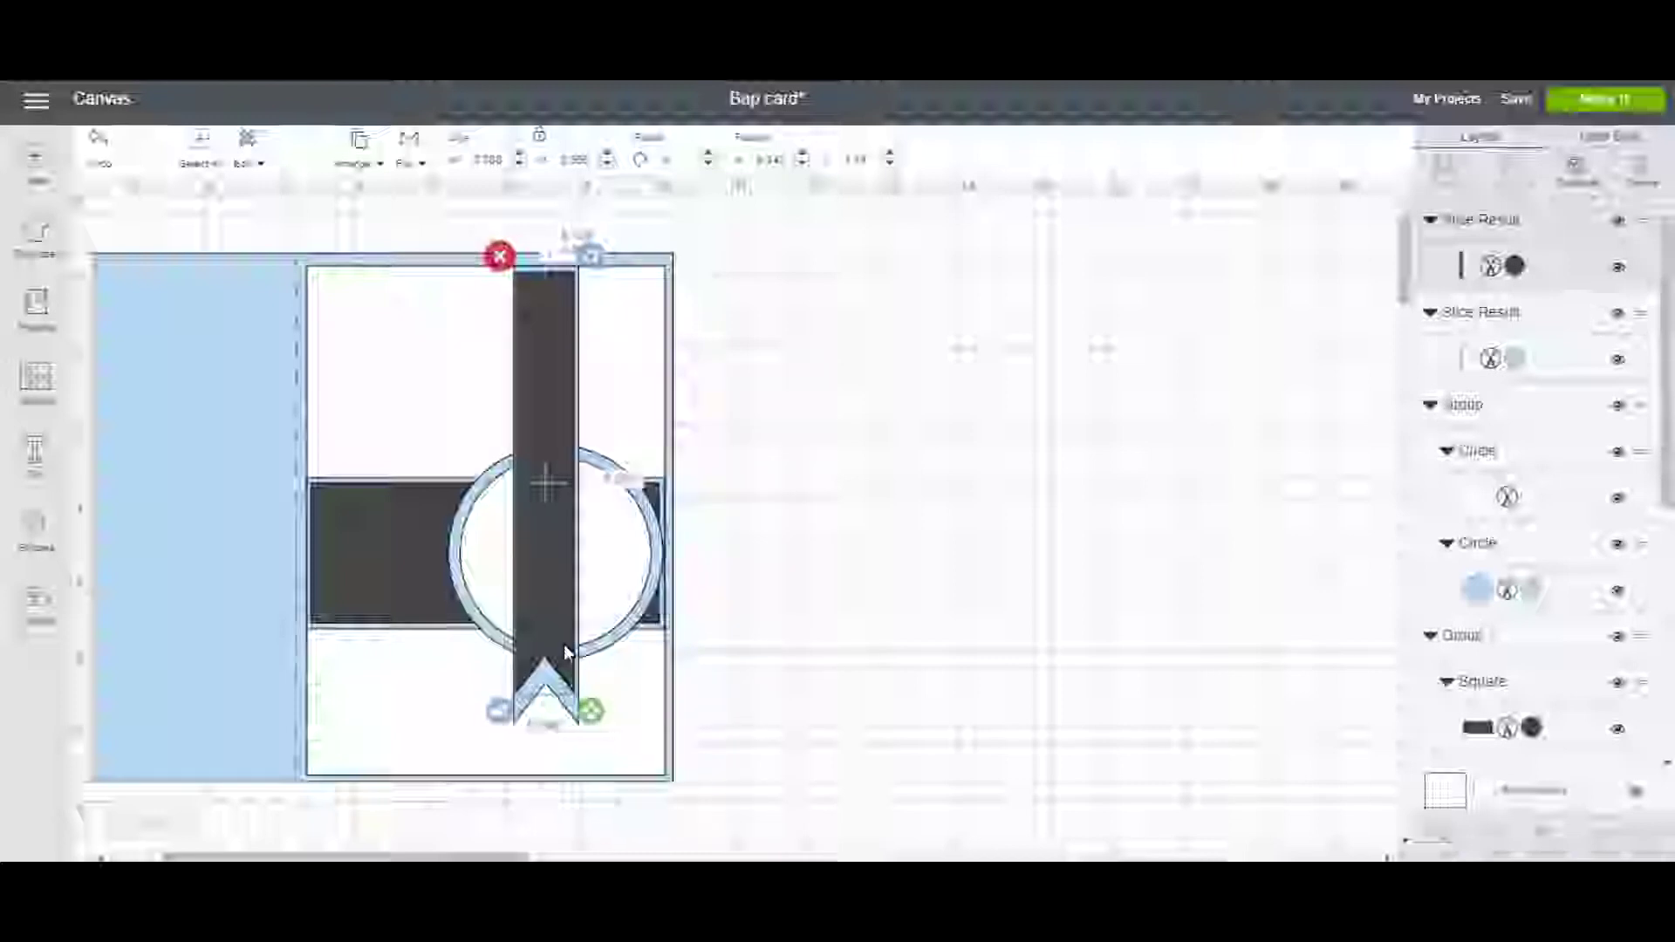
drag(589, 711, 586, 717)
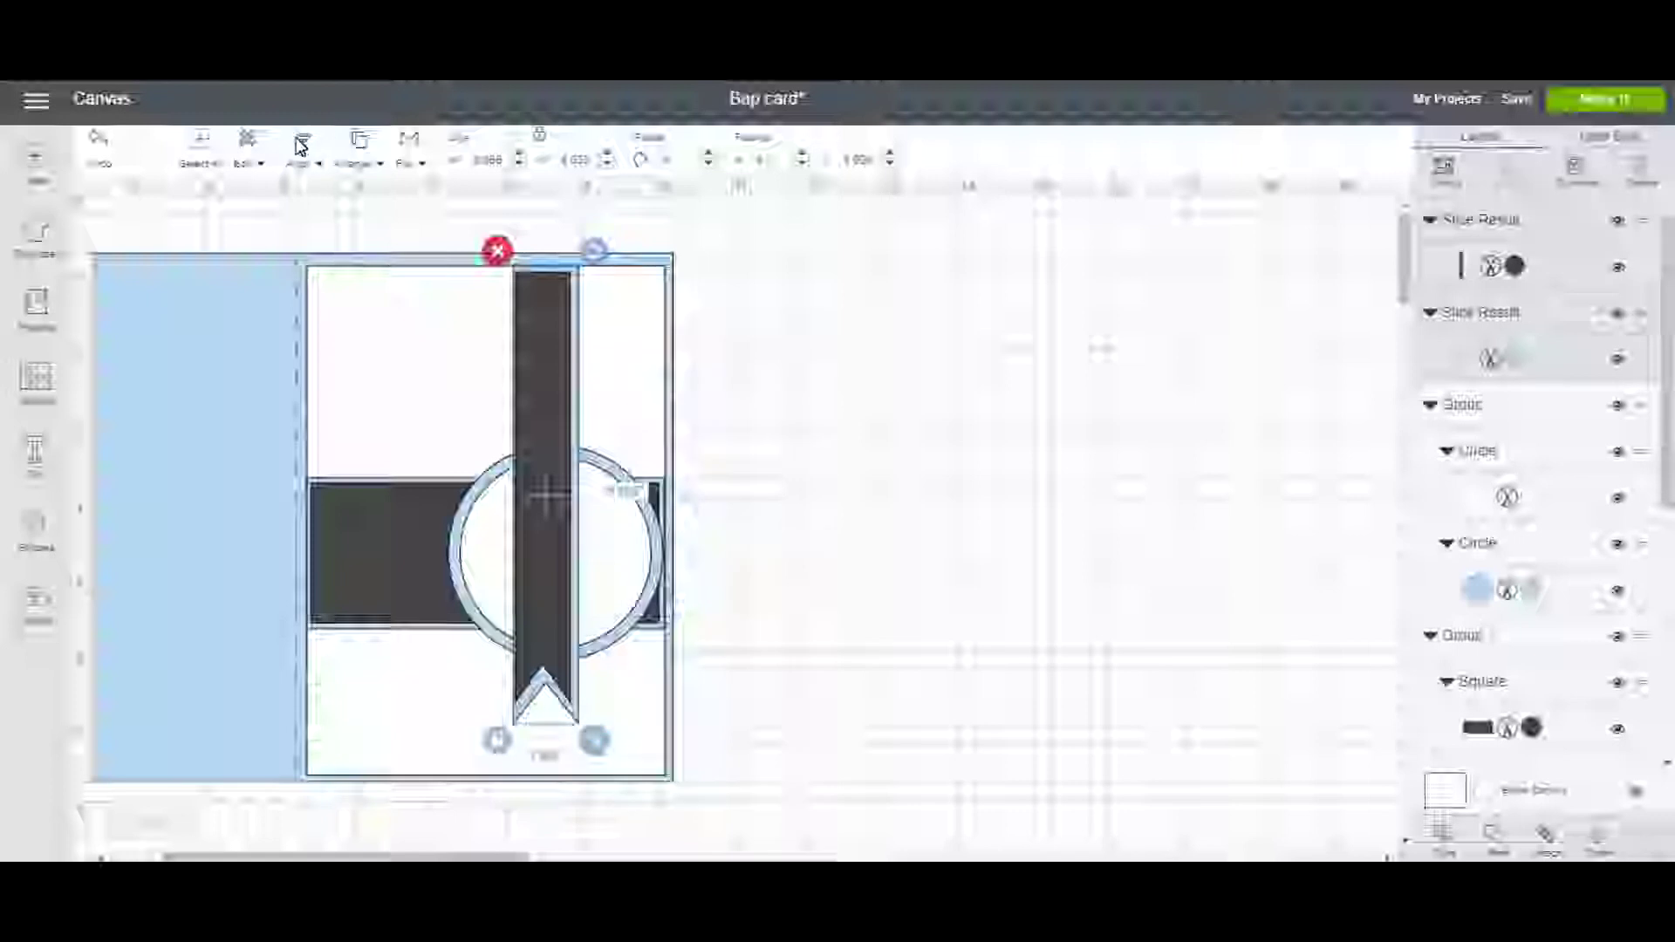
Center the two ribbon layers on each other and set a duplicate off the card.
click(298, 146)
click(329, 378)
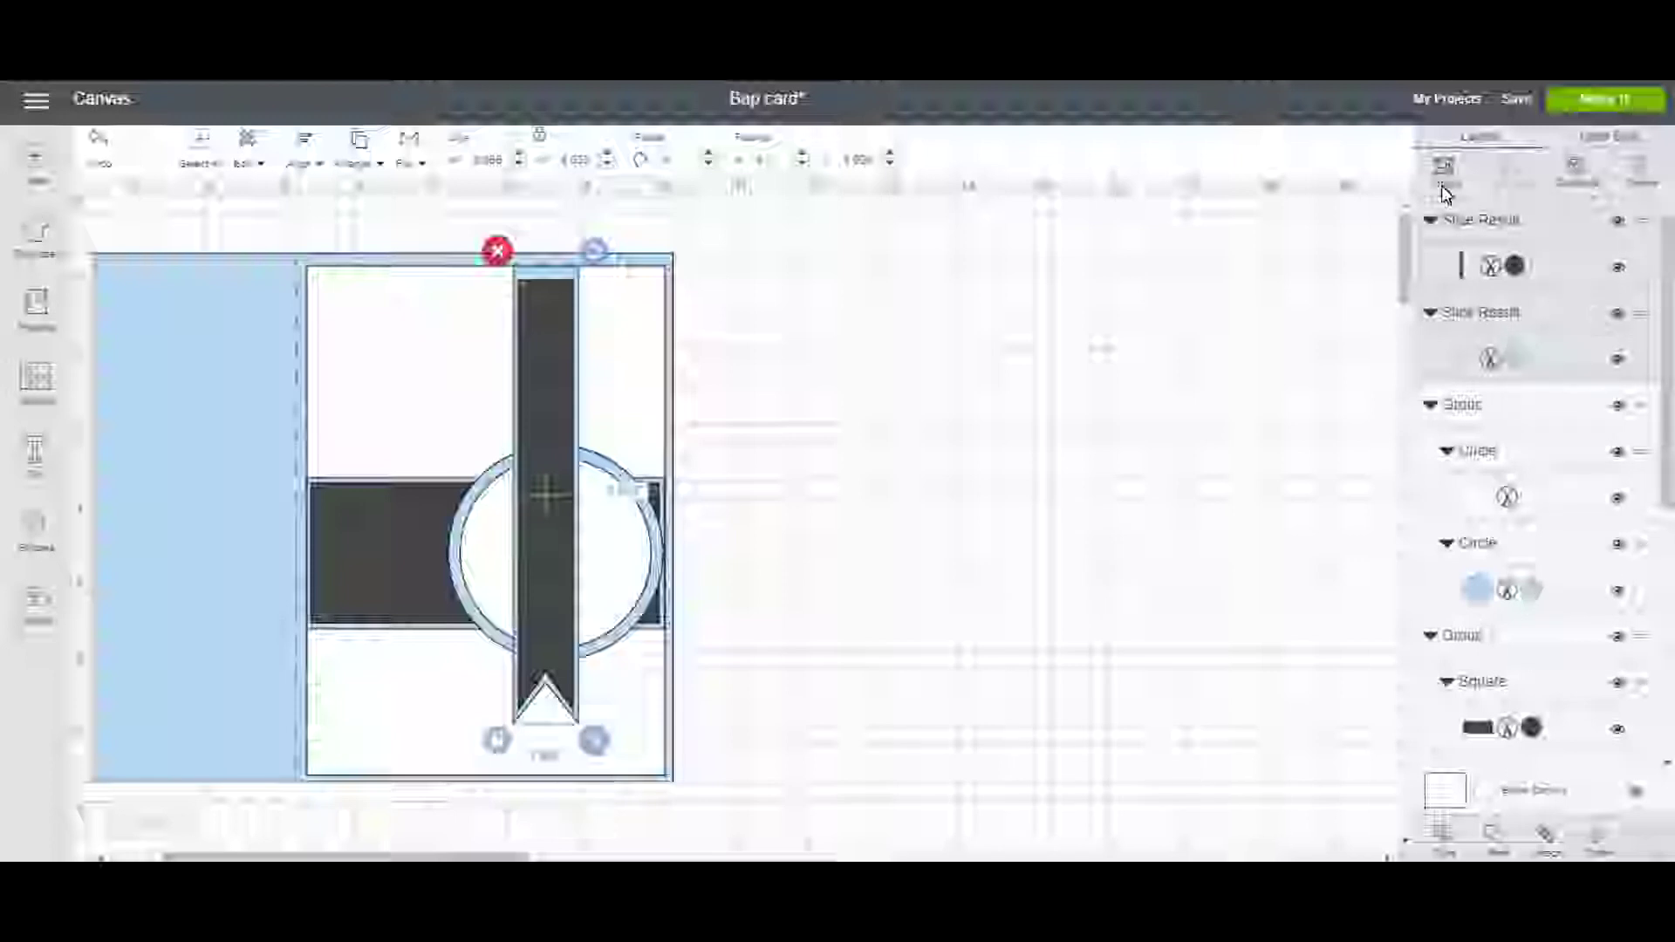
click(1575, 173)
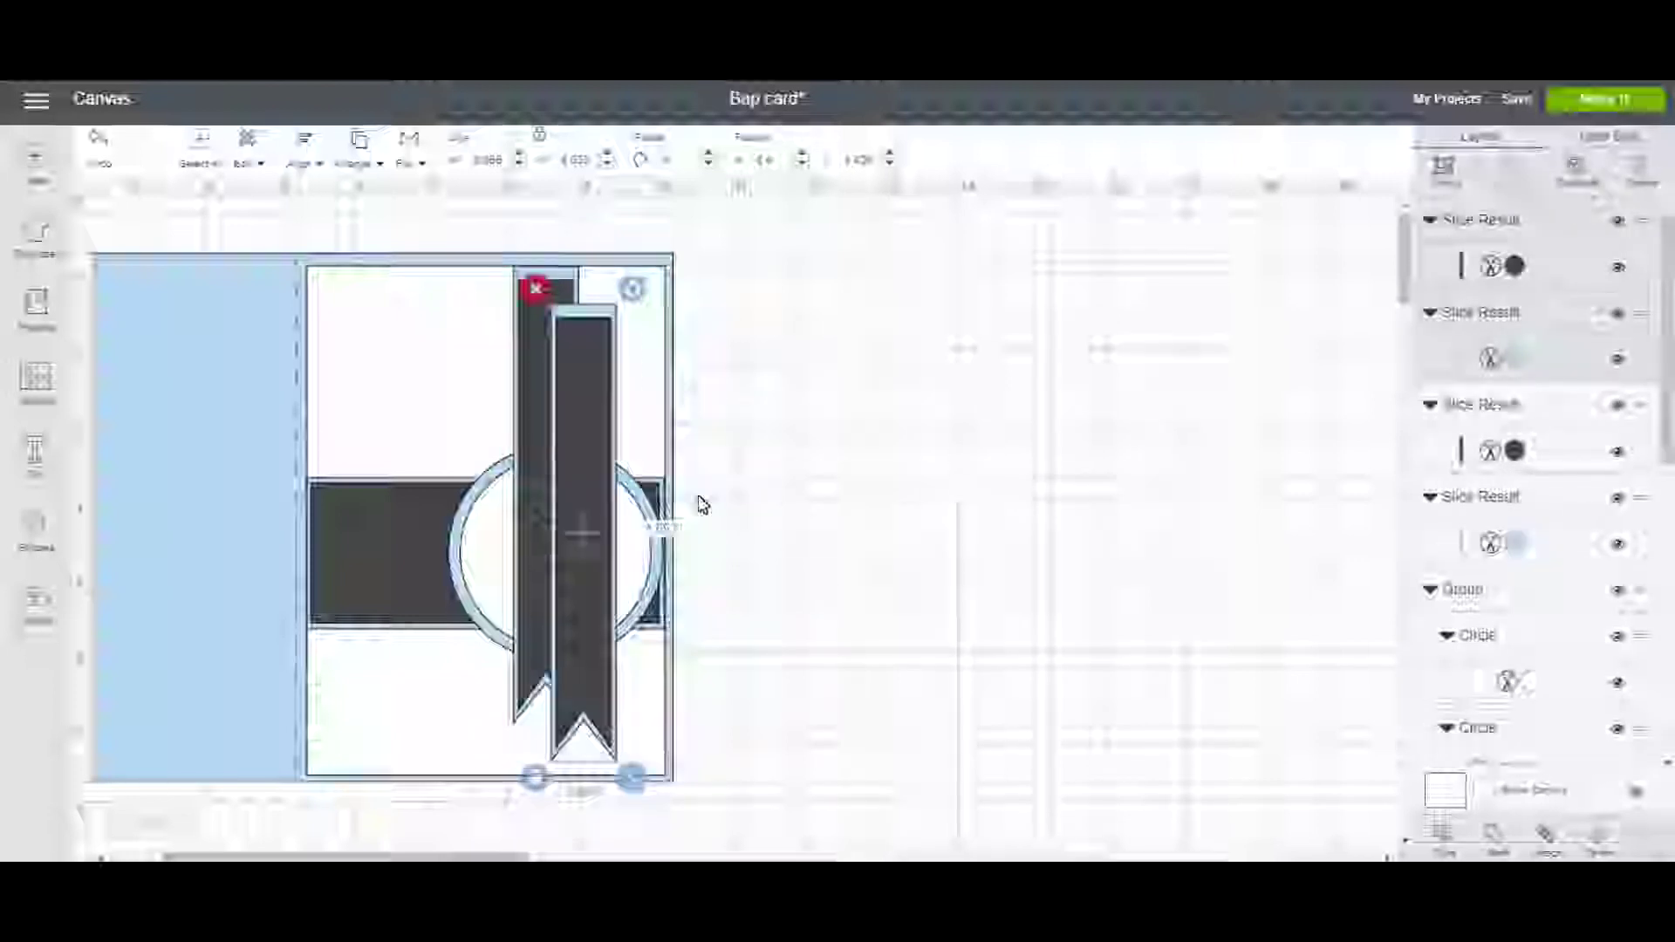
drag(574, 390, 919, 419)
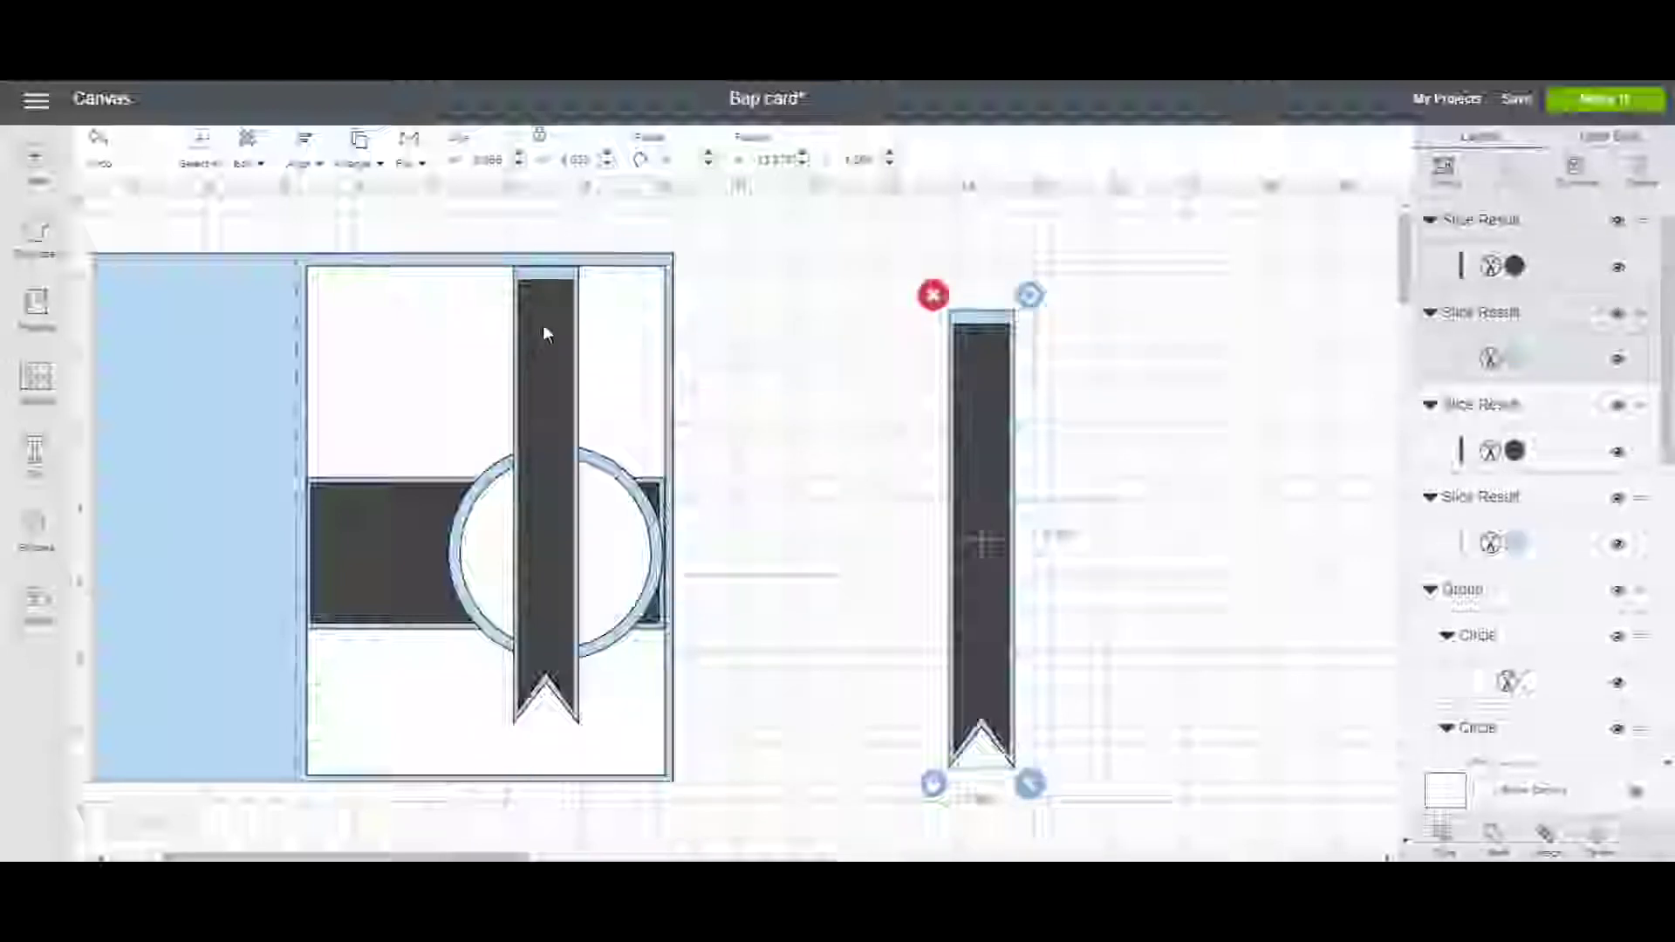
Group the card ribbon and move it backward three times to sit behind the circle.
click(552, 275)
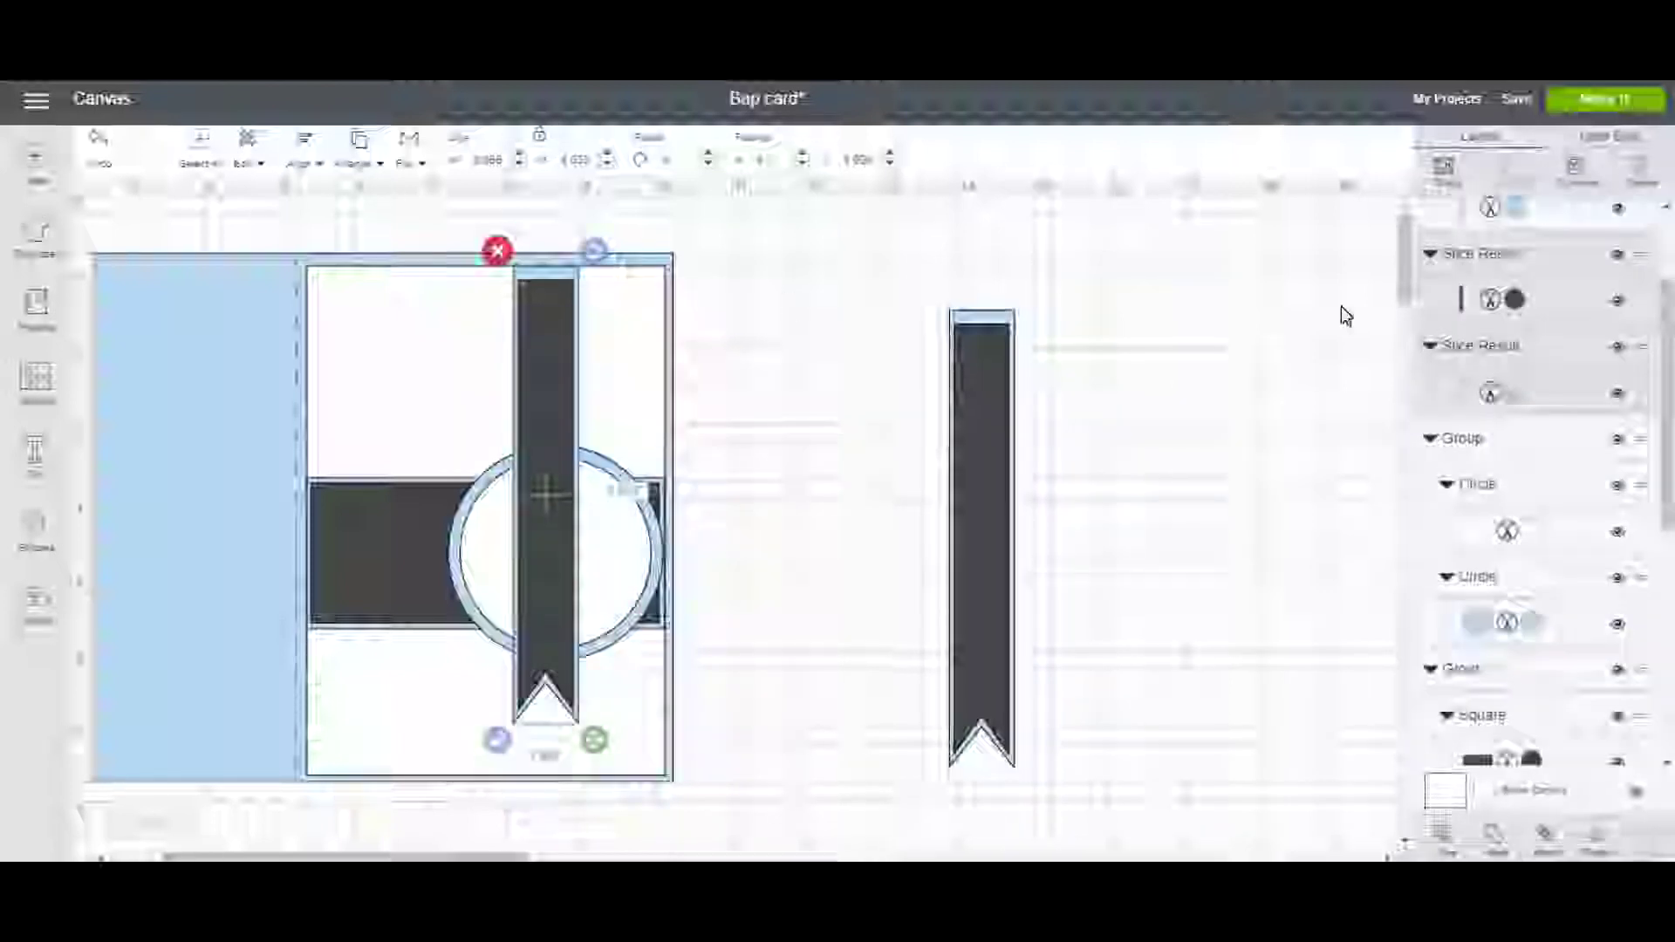
key(ctrl+g)
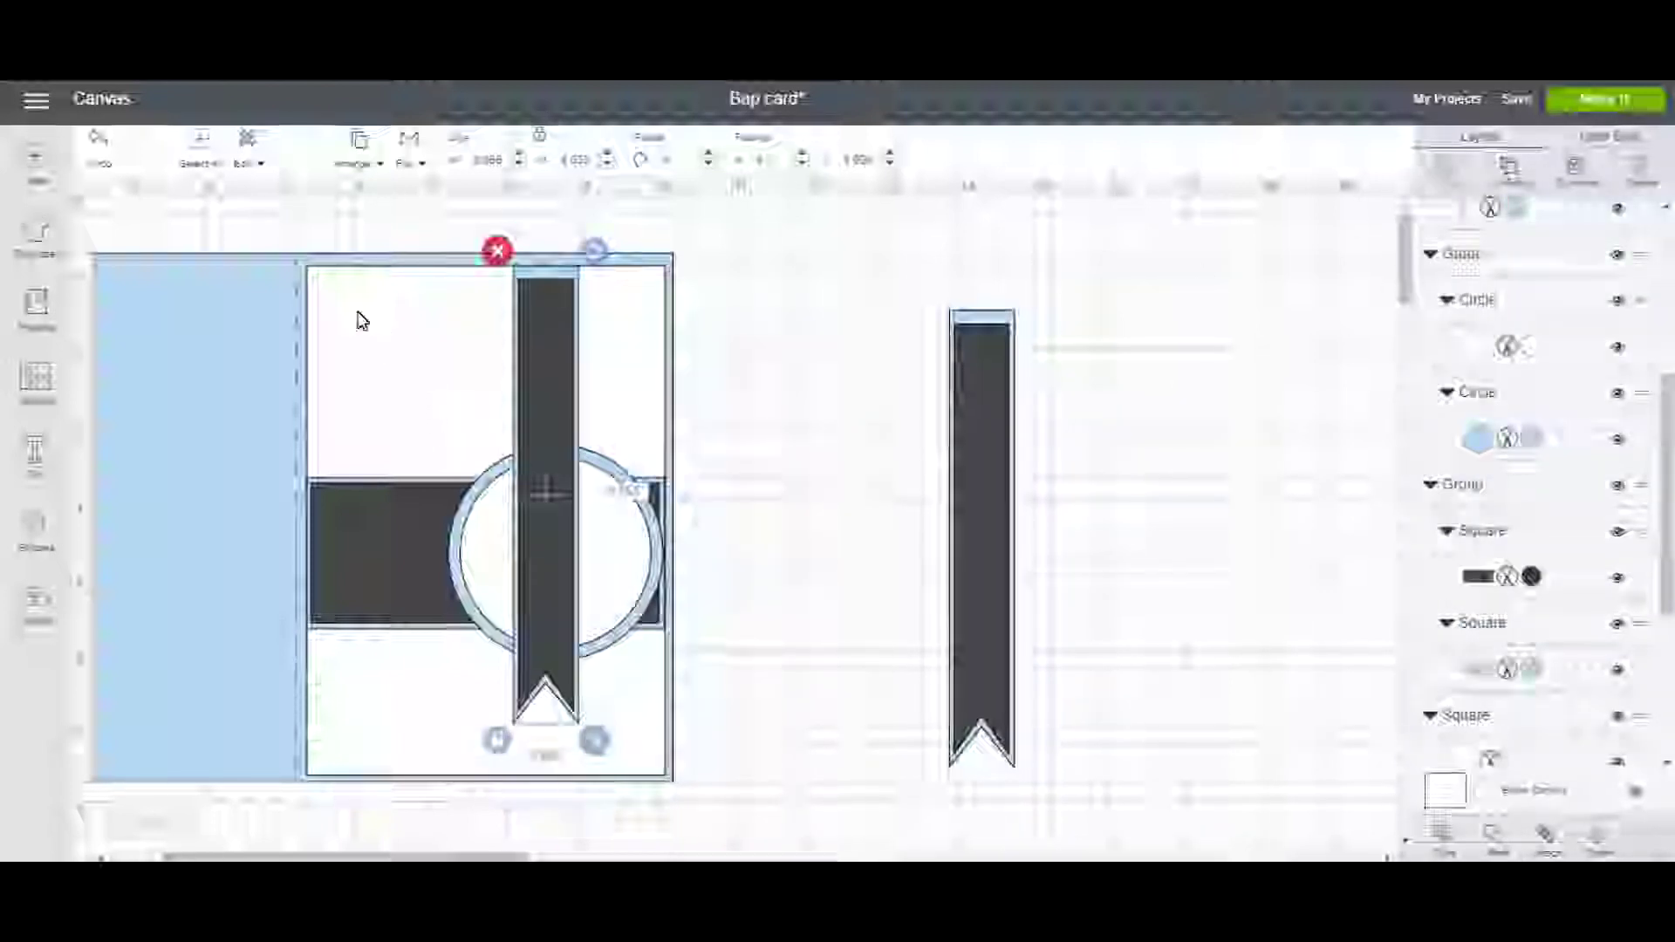
click(366, 171)
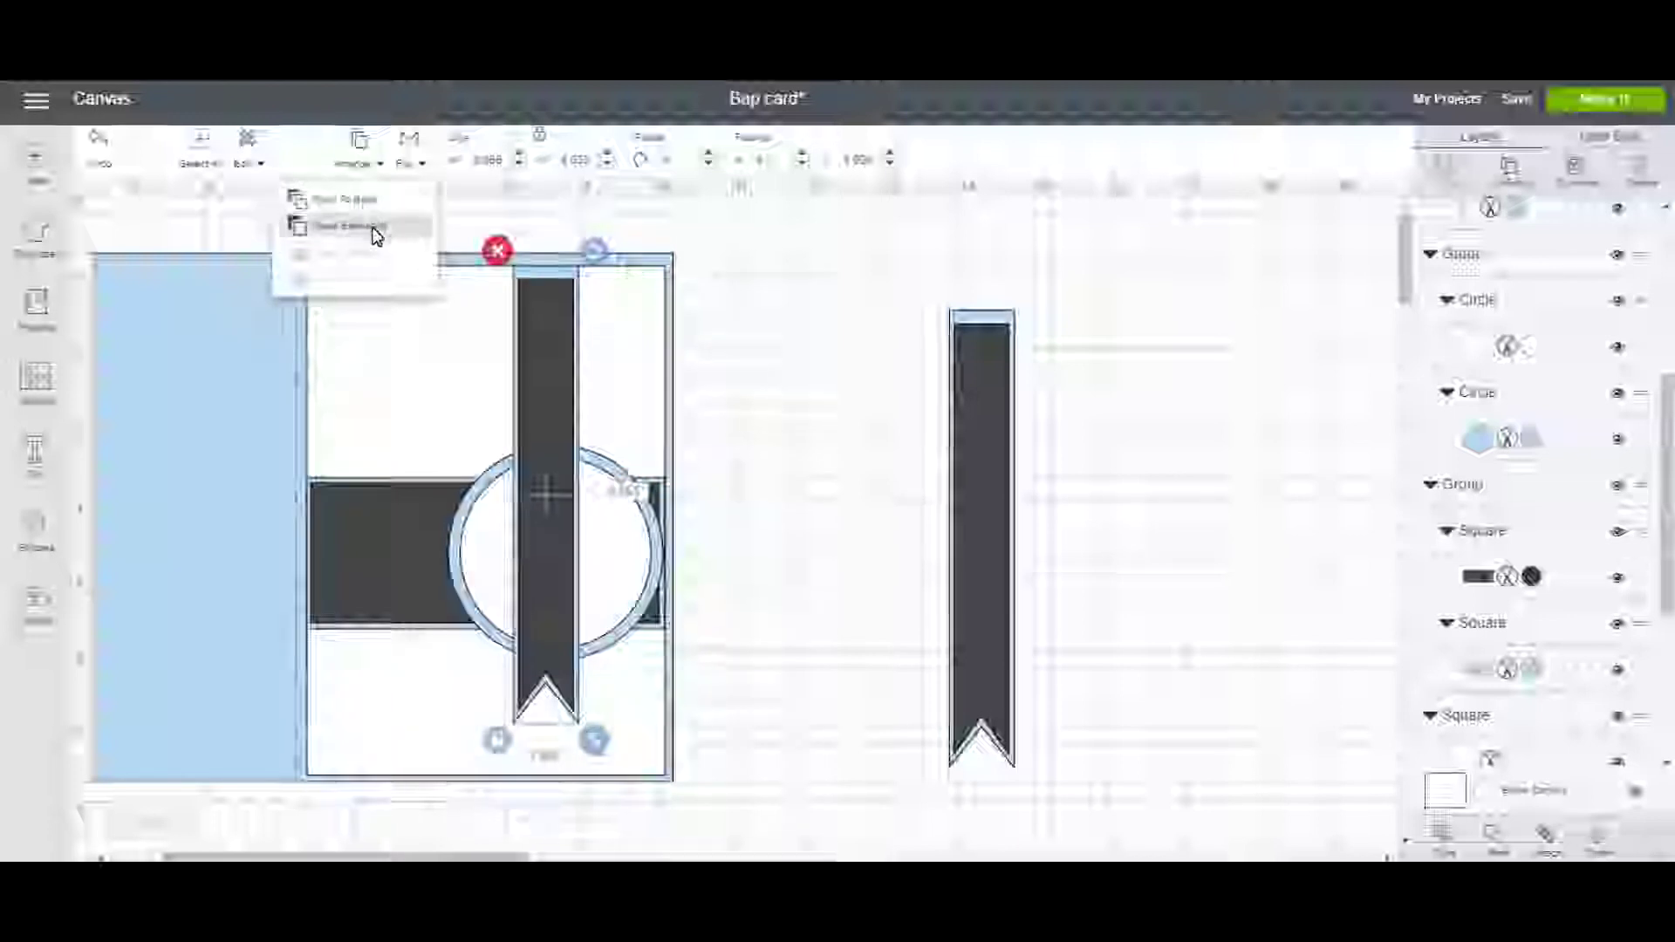
click(373, 231)
click(352, 158)
click(360, 224)
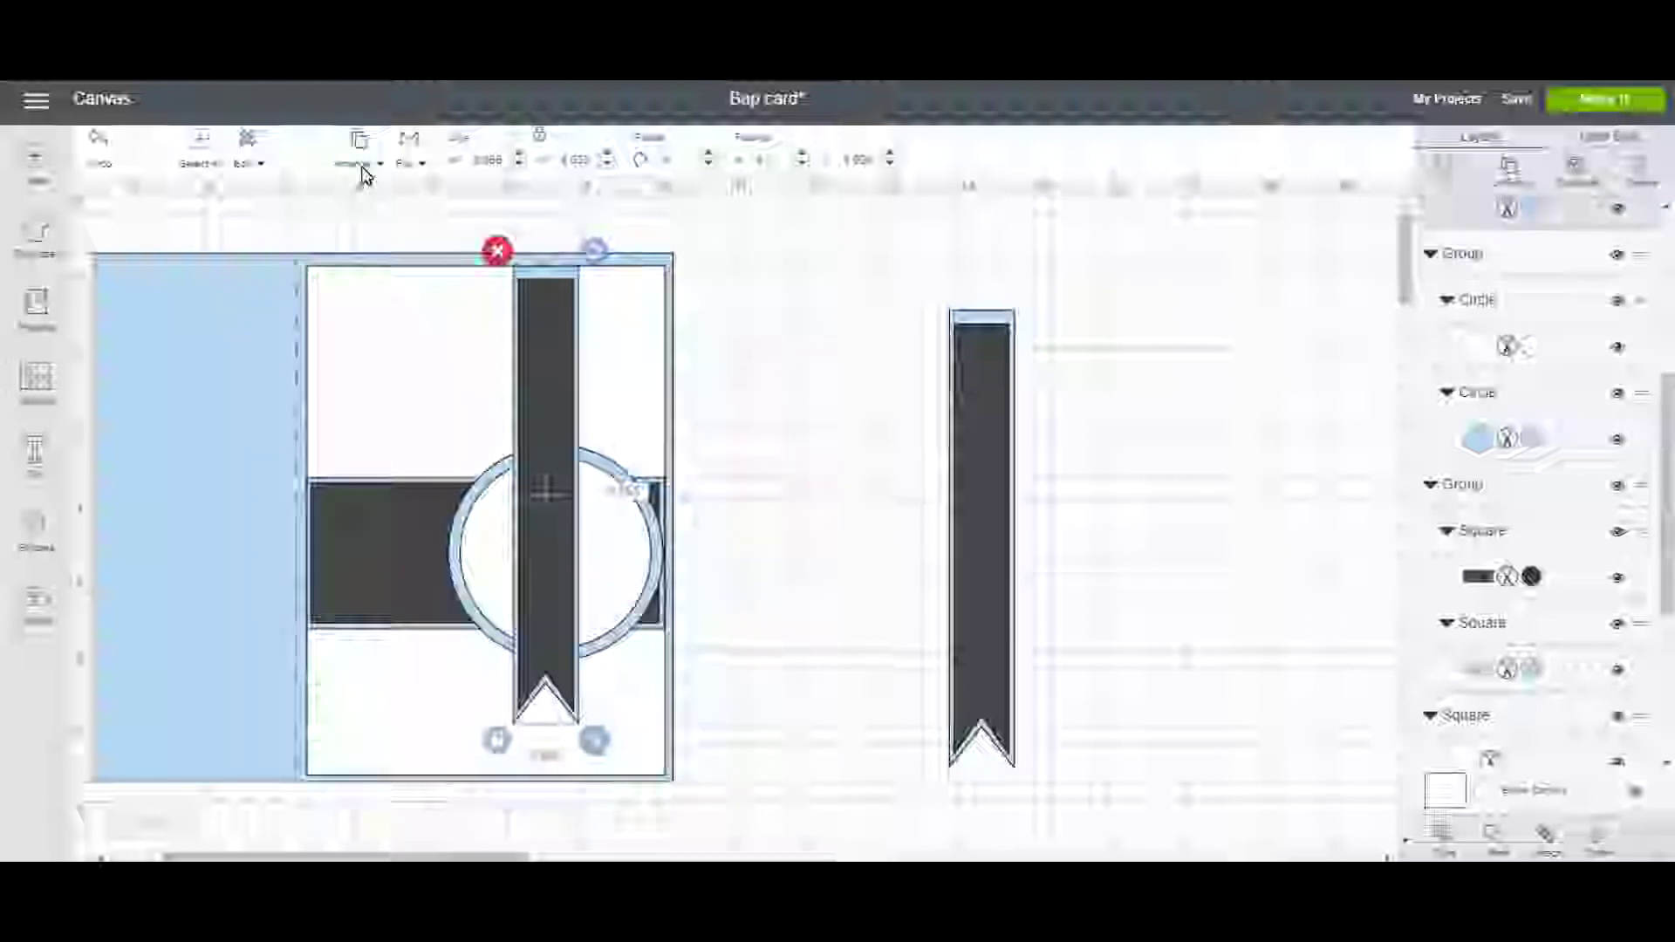
click(365, 175)
click(363, 224)
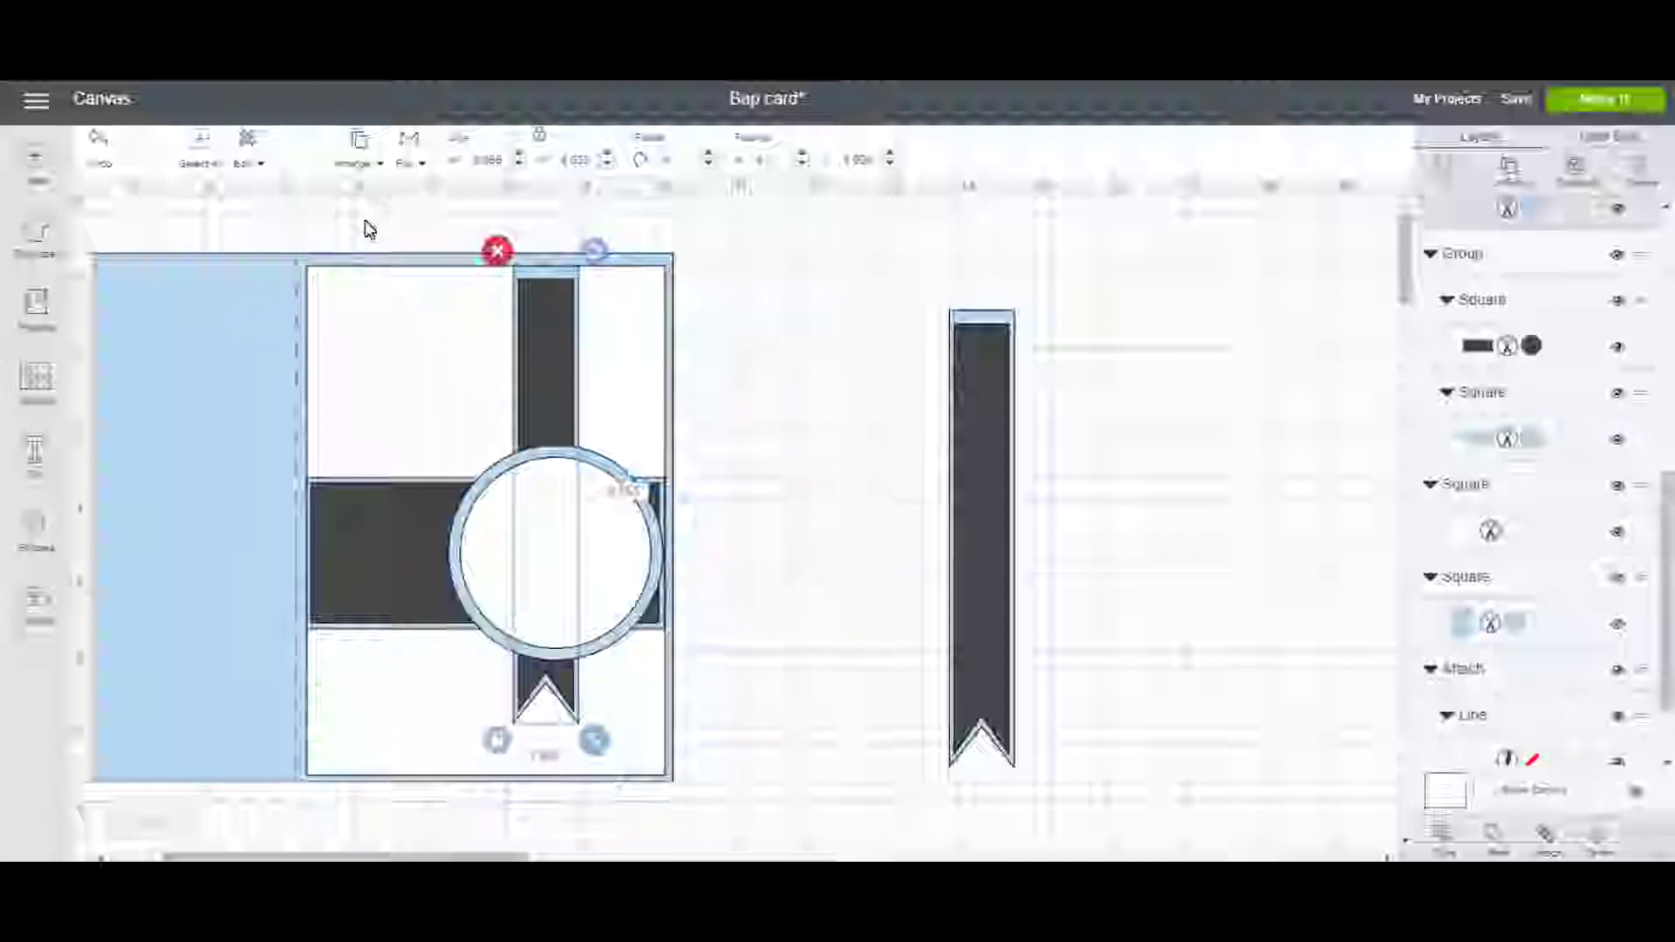
click(986, 493)
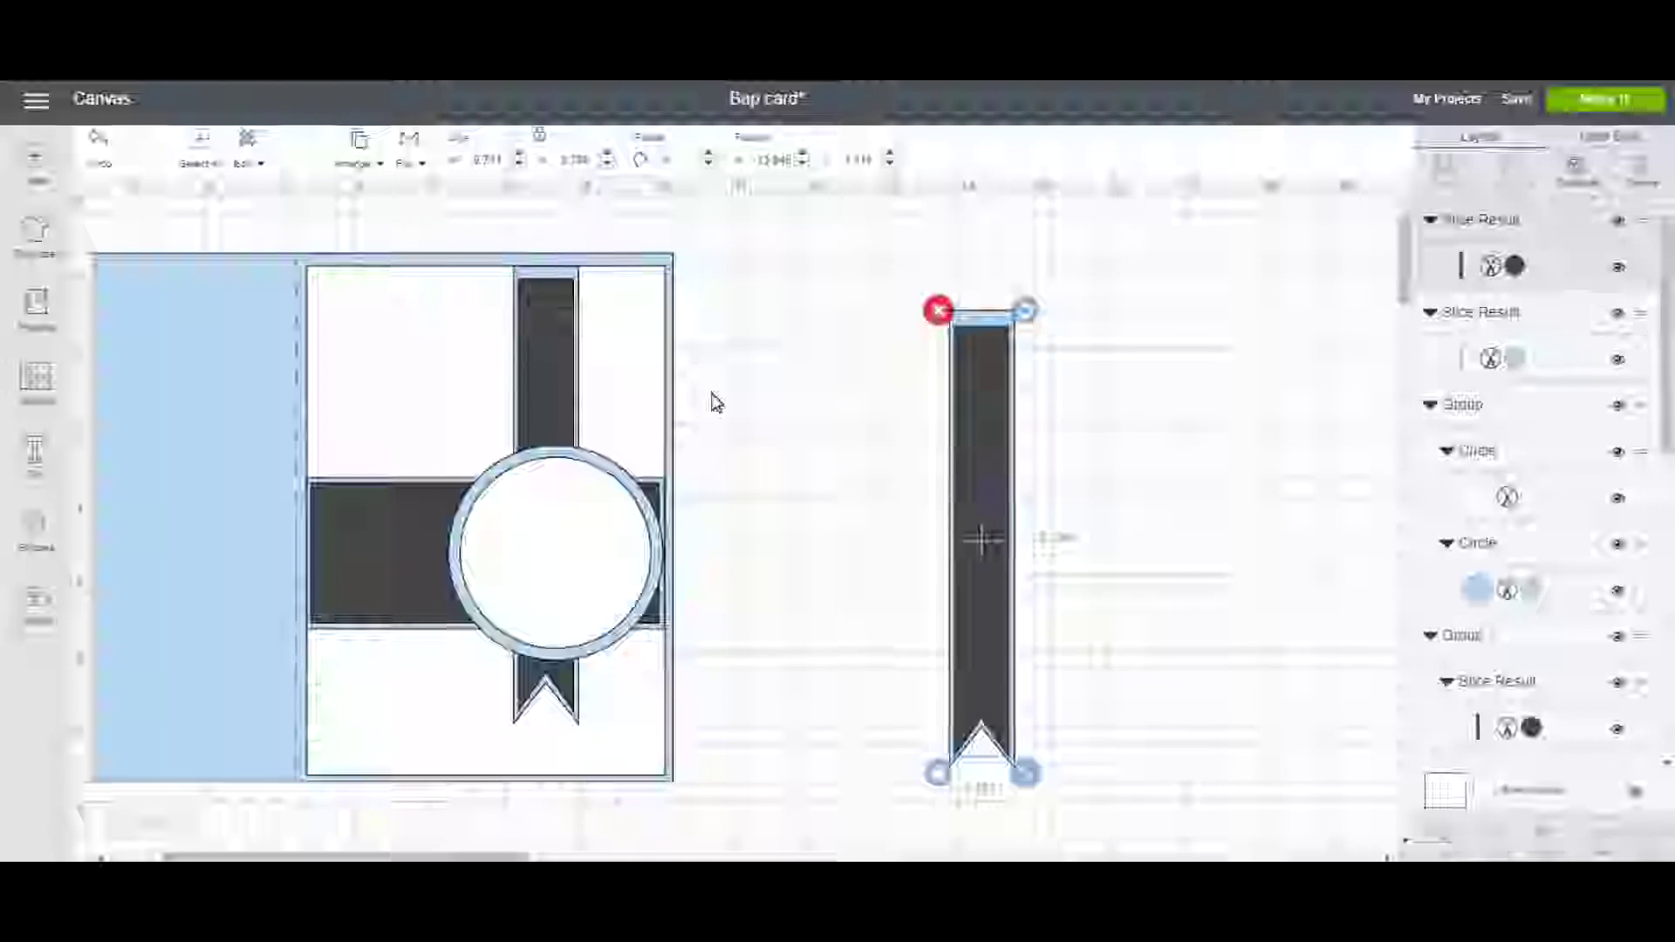
Move the spare ribbon to the card, make it wider and shorter, and set it against the right edge.
click(103, 166)
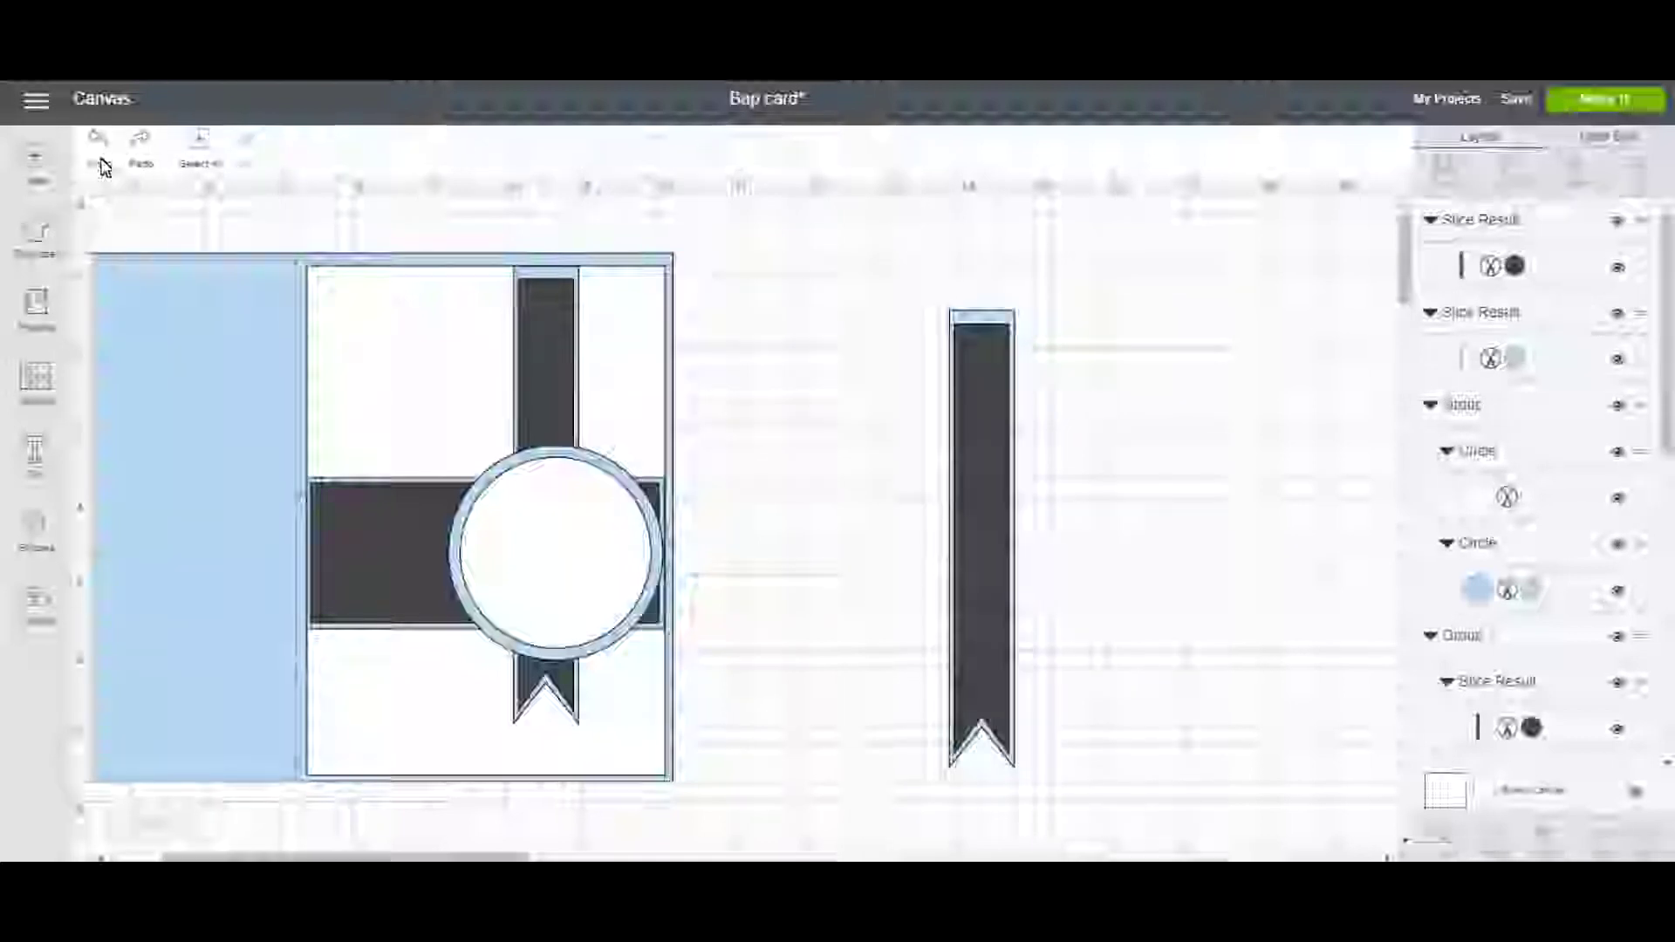
drag(859, 327, 1125, 466)
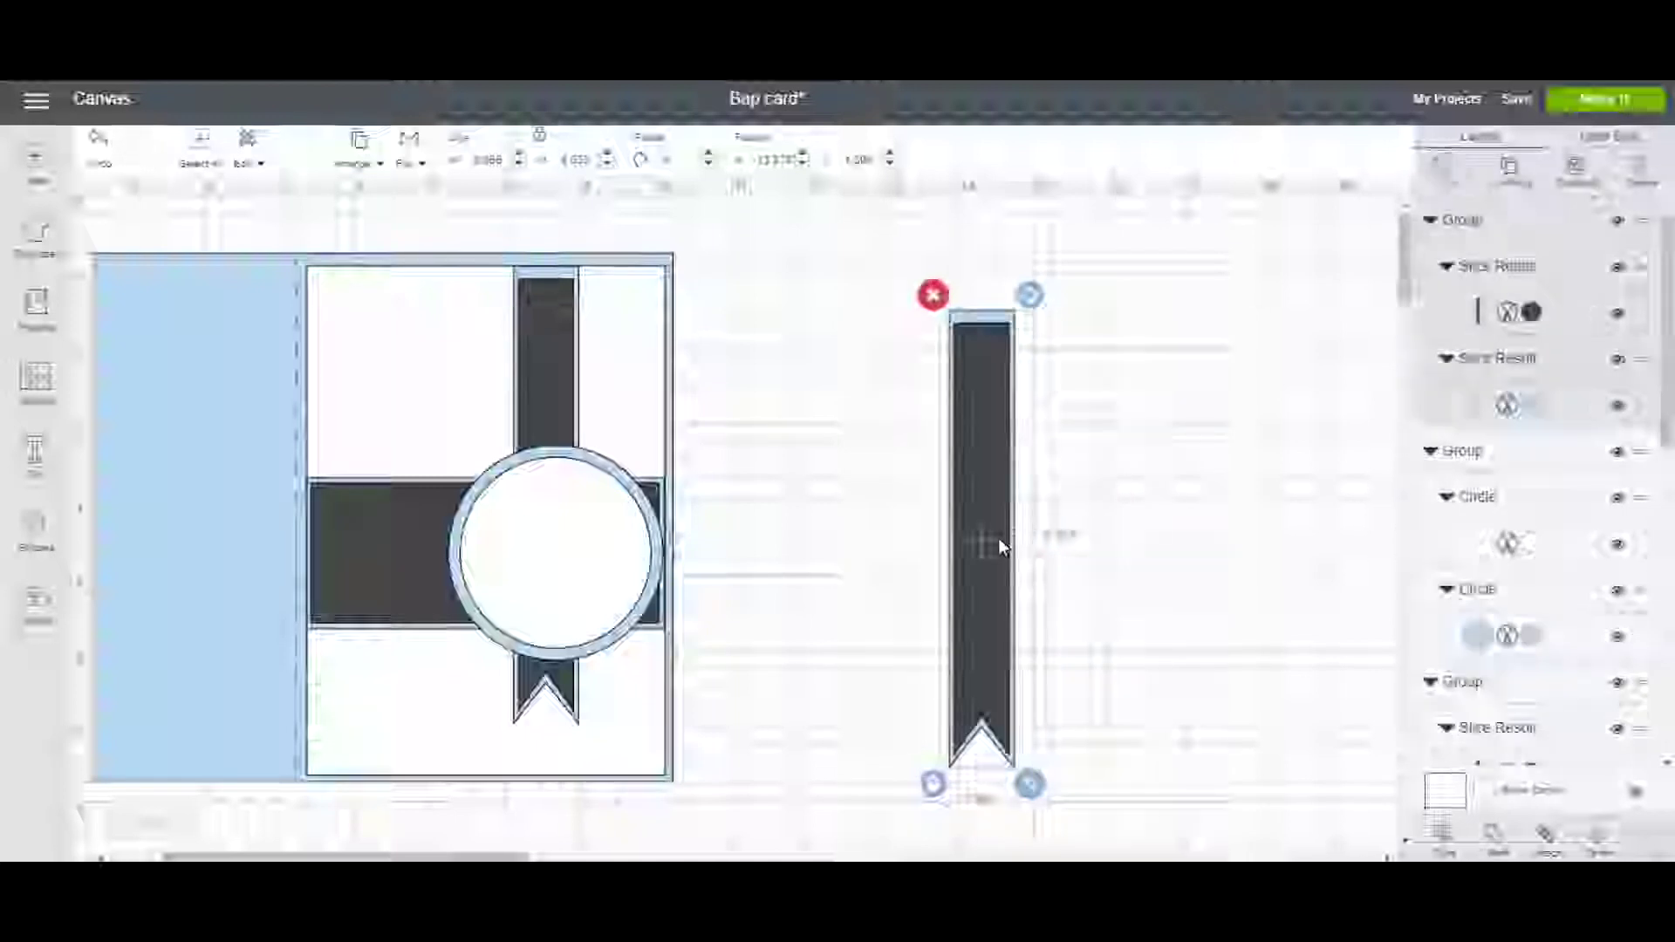
drag(989, 530, 777, 478)
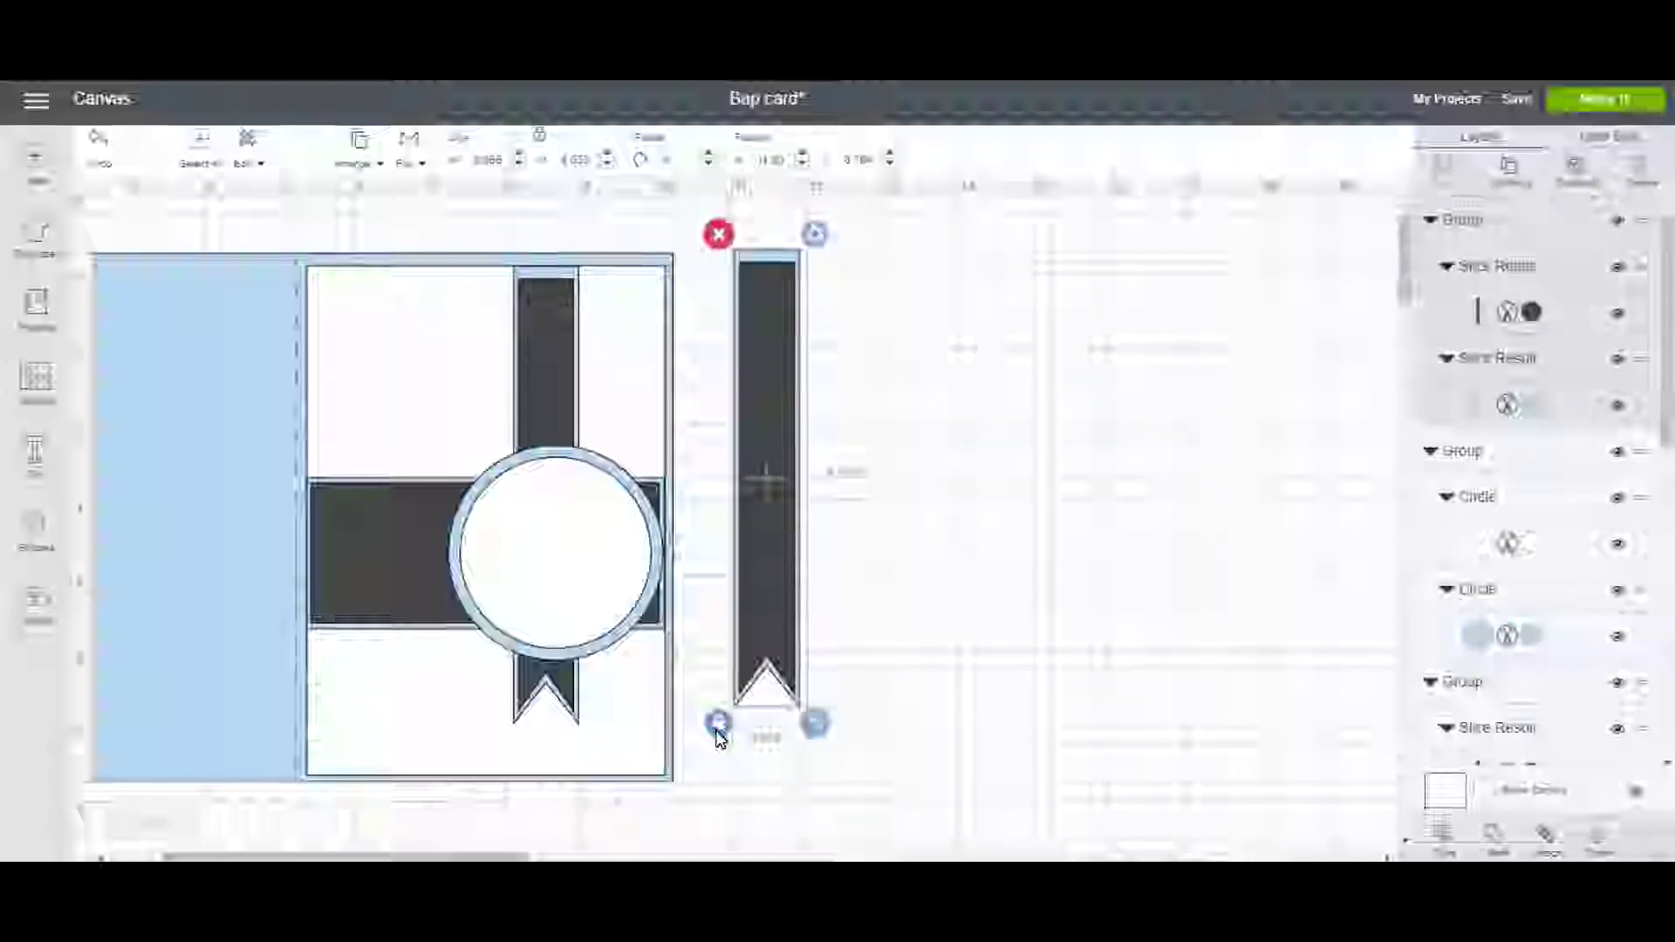
drag(824, 737, 861, 677)
drag(795, 579, 720, 598)
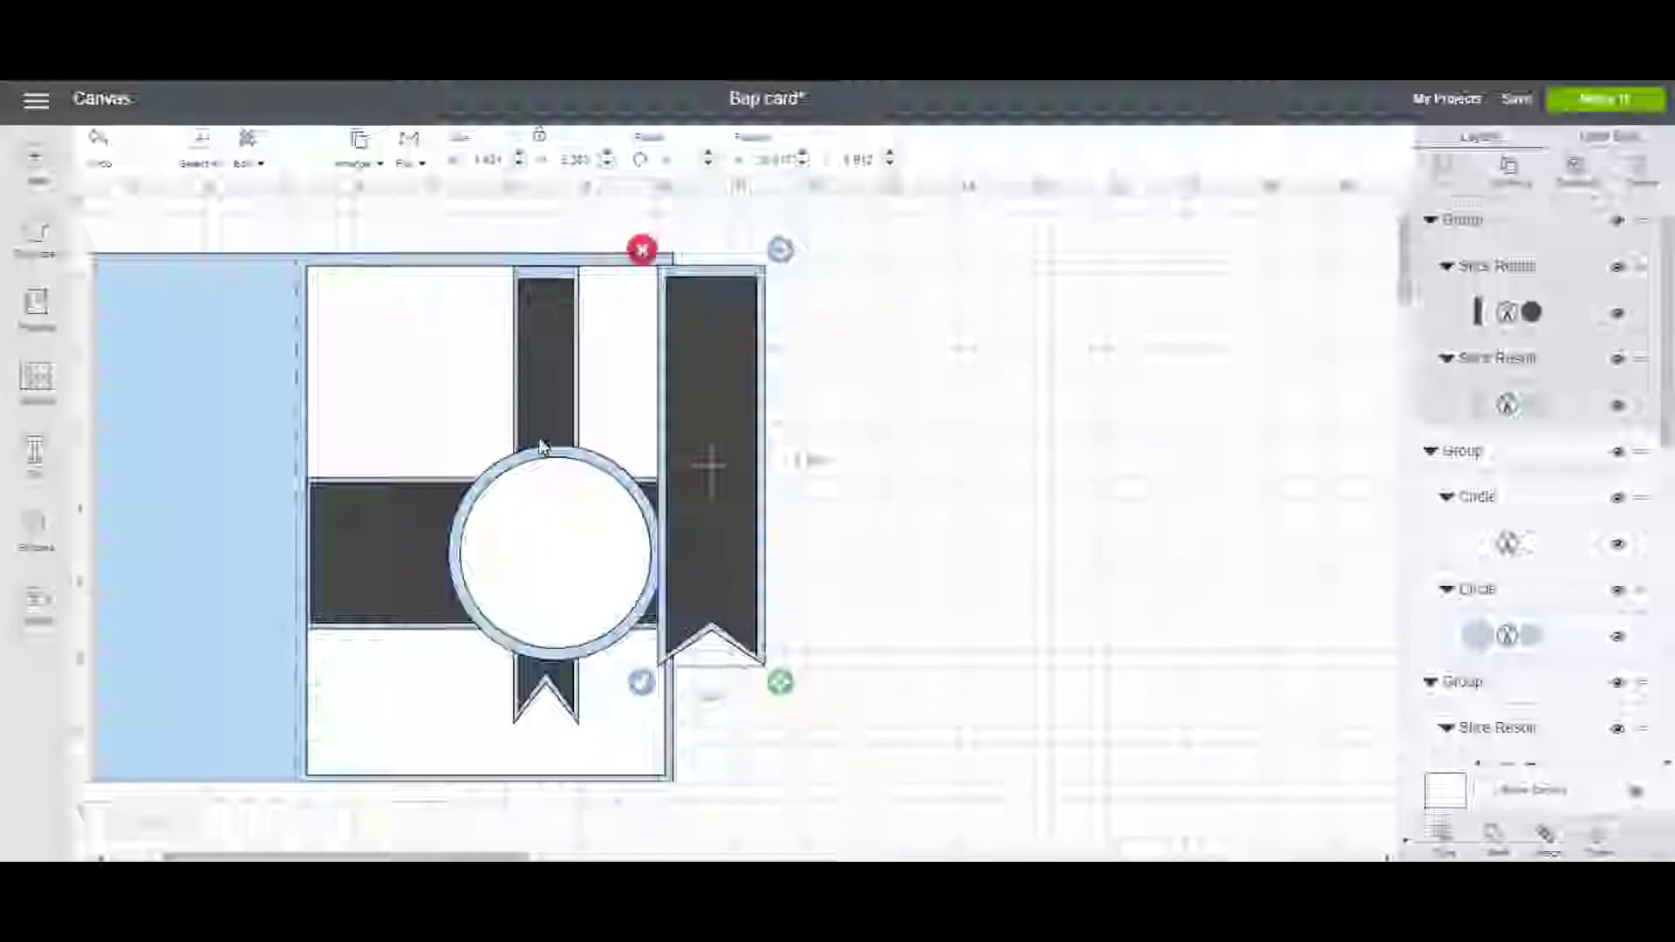
Send the spare ribbon backward three levels in the layer order.
click(354, 166)
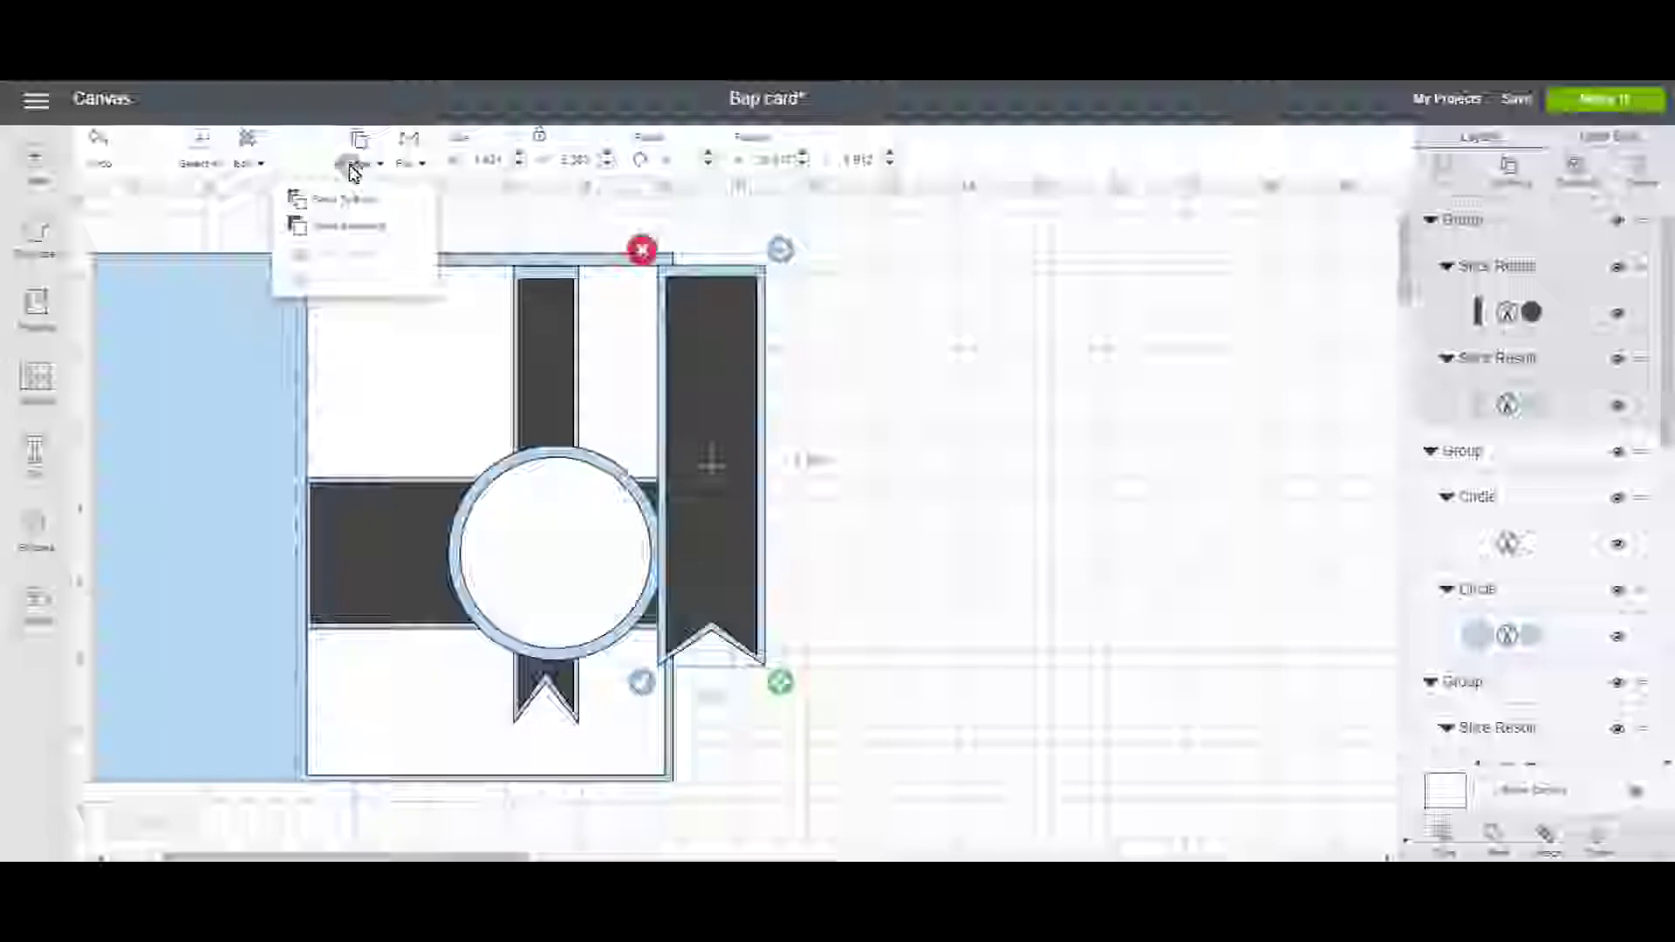
click(347, 226)
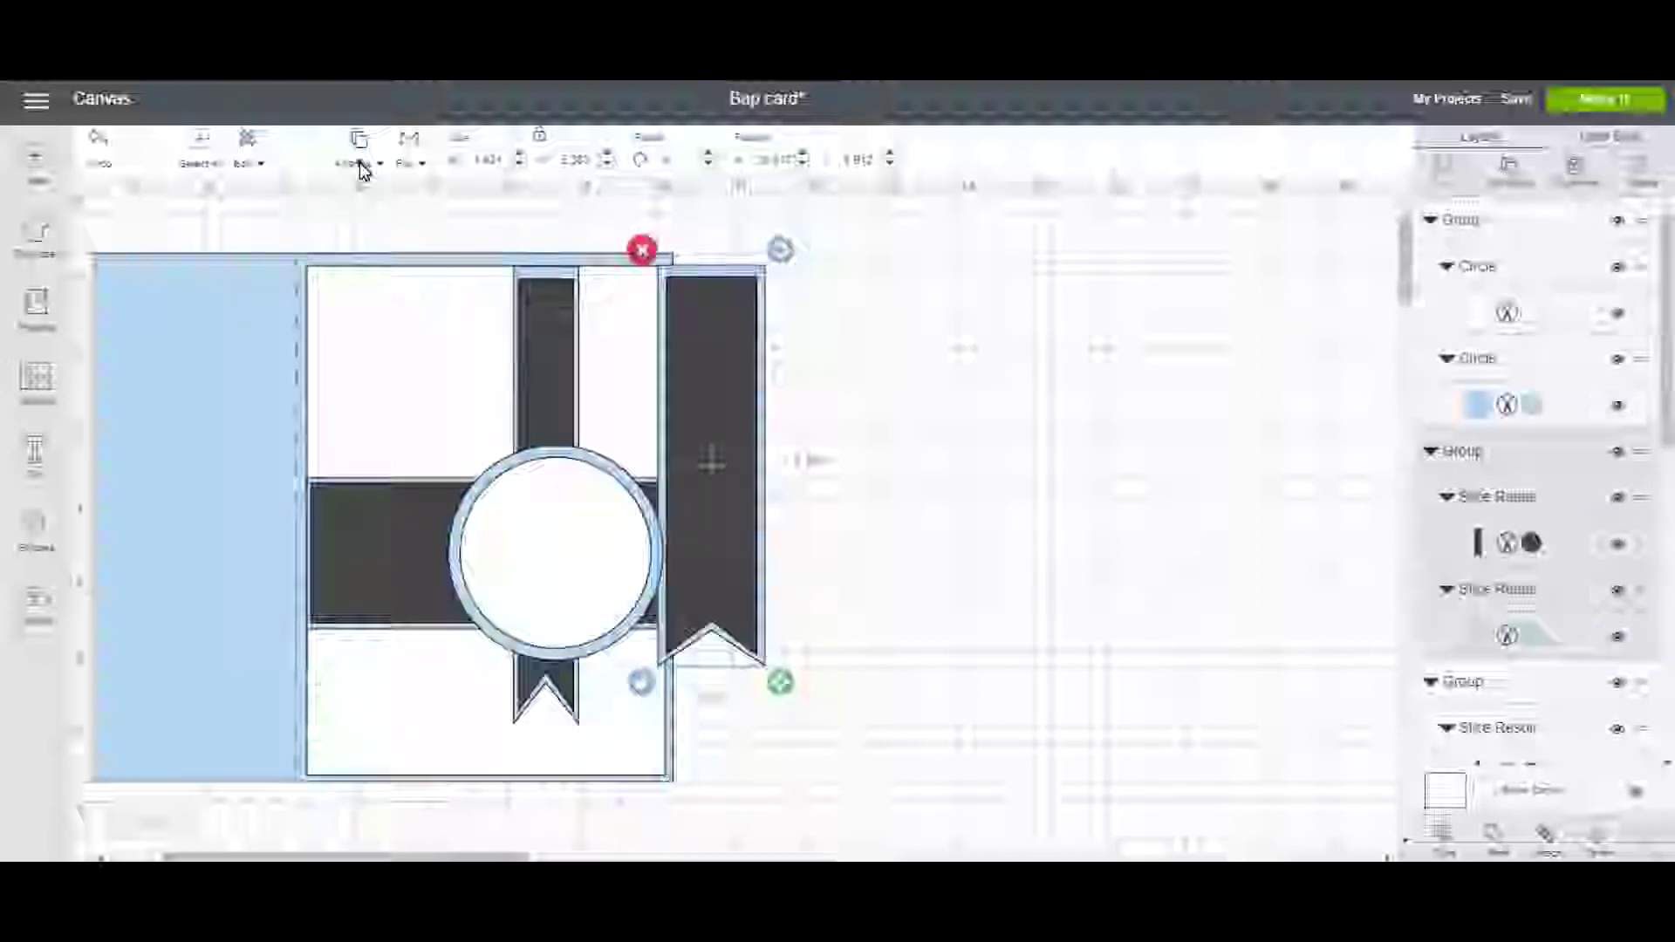
click(361, 164)
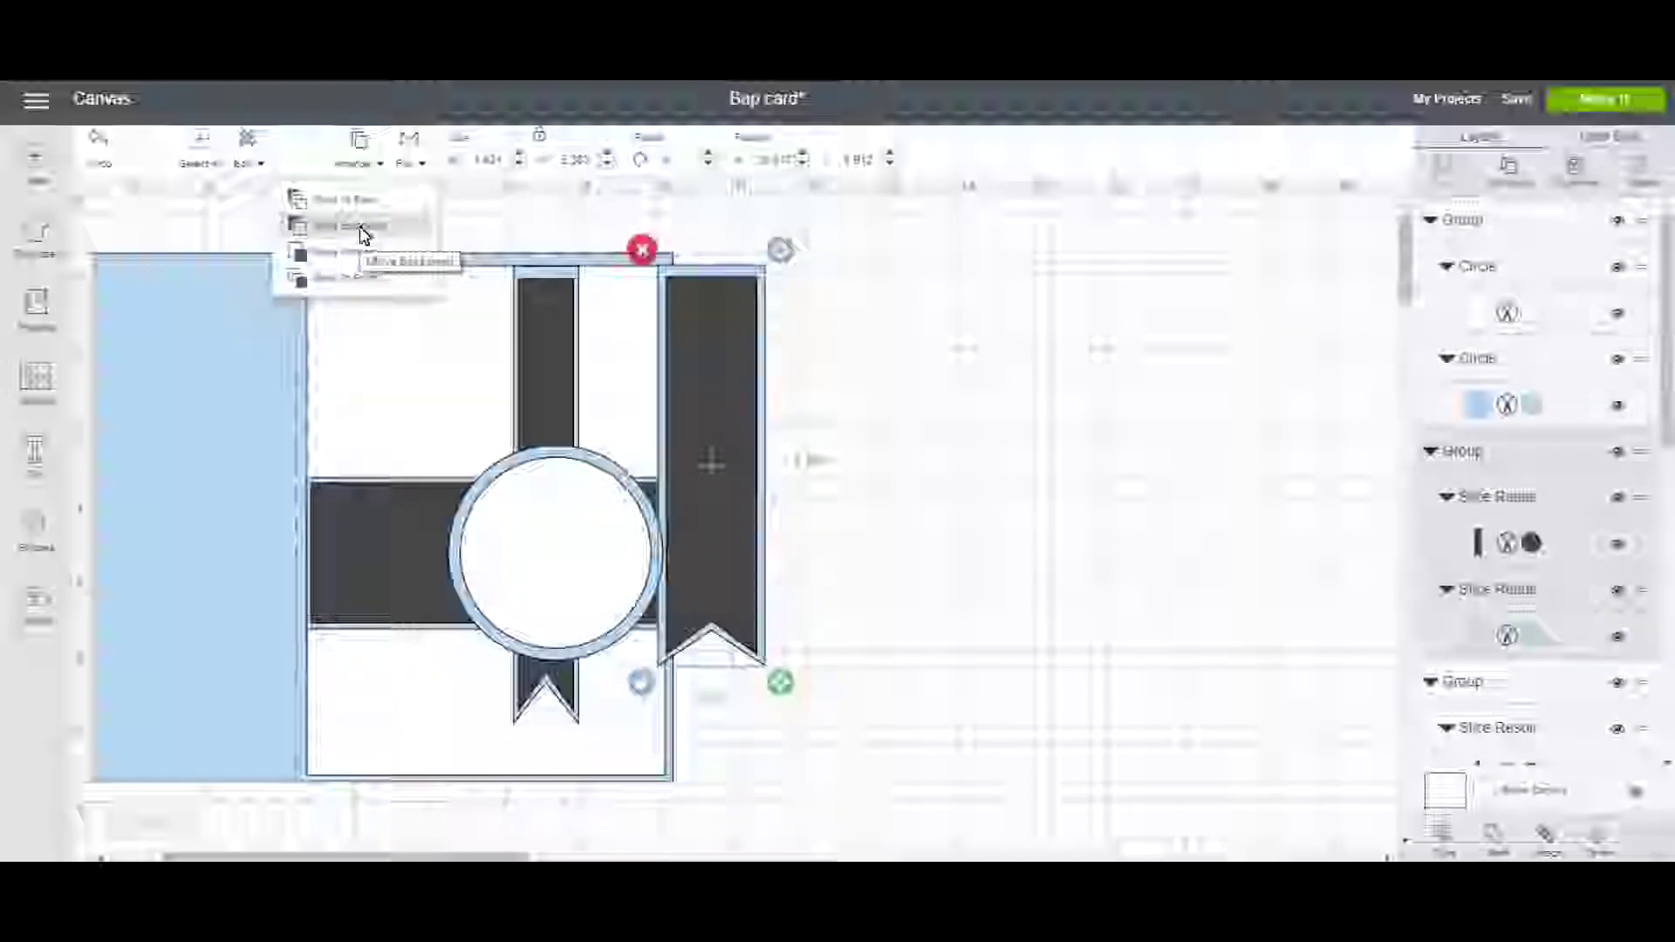
click(360, 227)
Shift the right ribbon left onto the card and stretch it downward.
drag(741, 493, 643, 503)
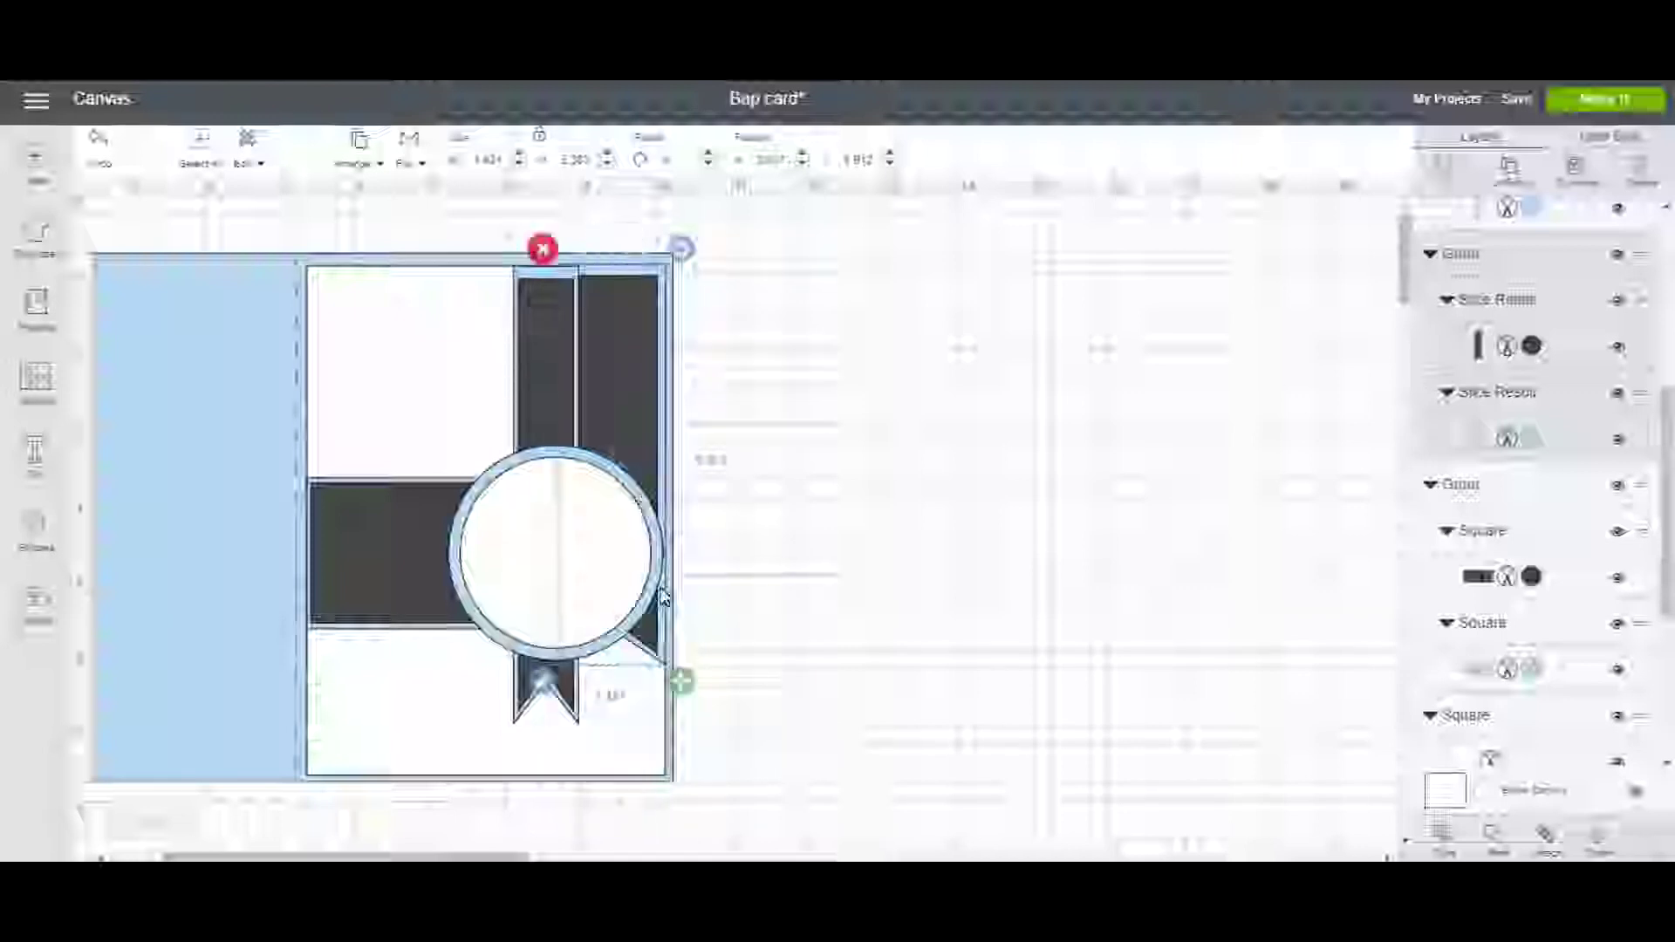
drag(682, 683, 680, 735)
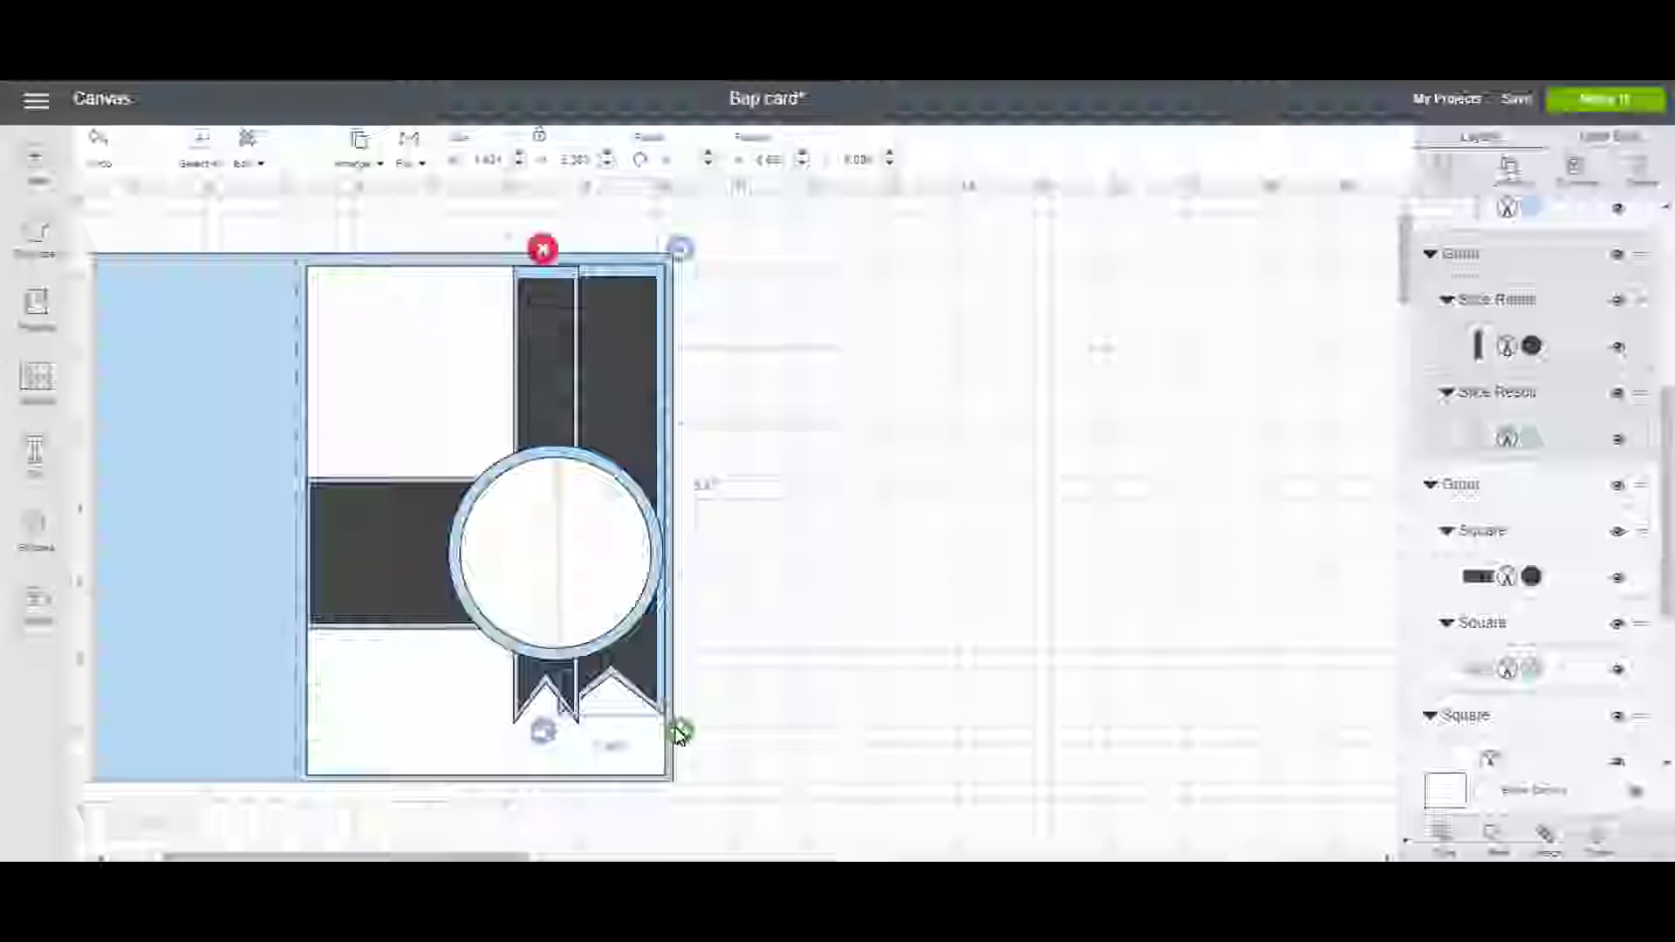
drag(679, 735, 680, 735)
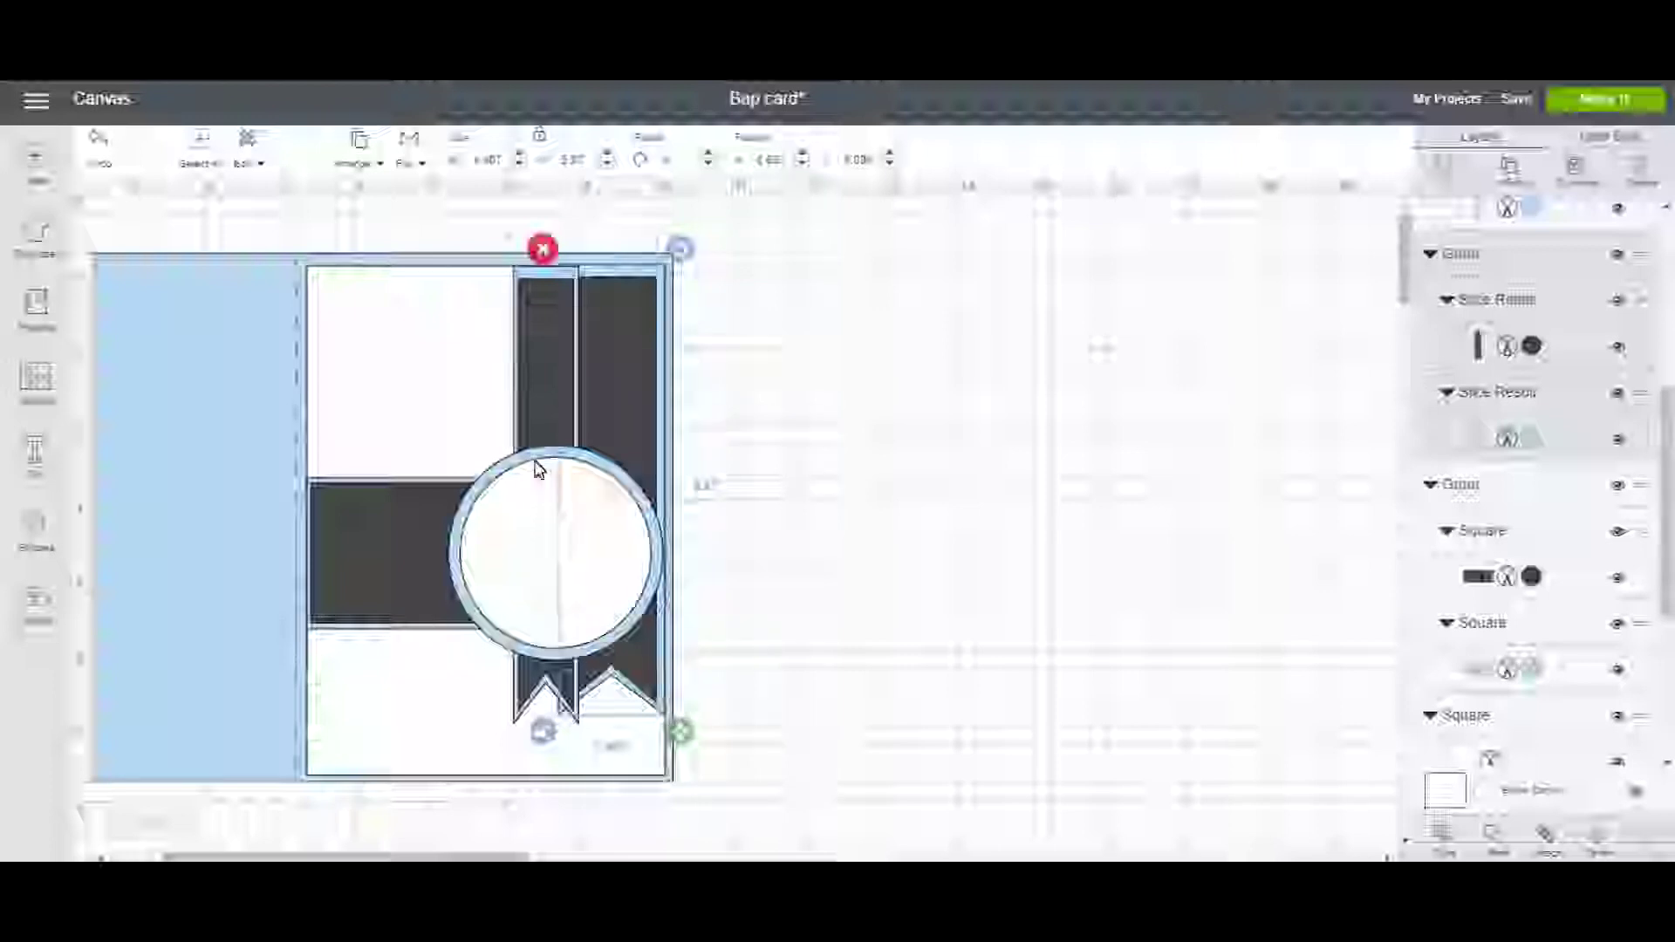
Nudge the left ribbon slightly left, lengthen and widen it, then nudge the right ribbon down.
click(534, 412)
drag(533, 412, 525, 407)
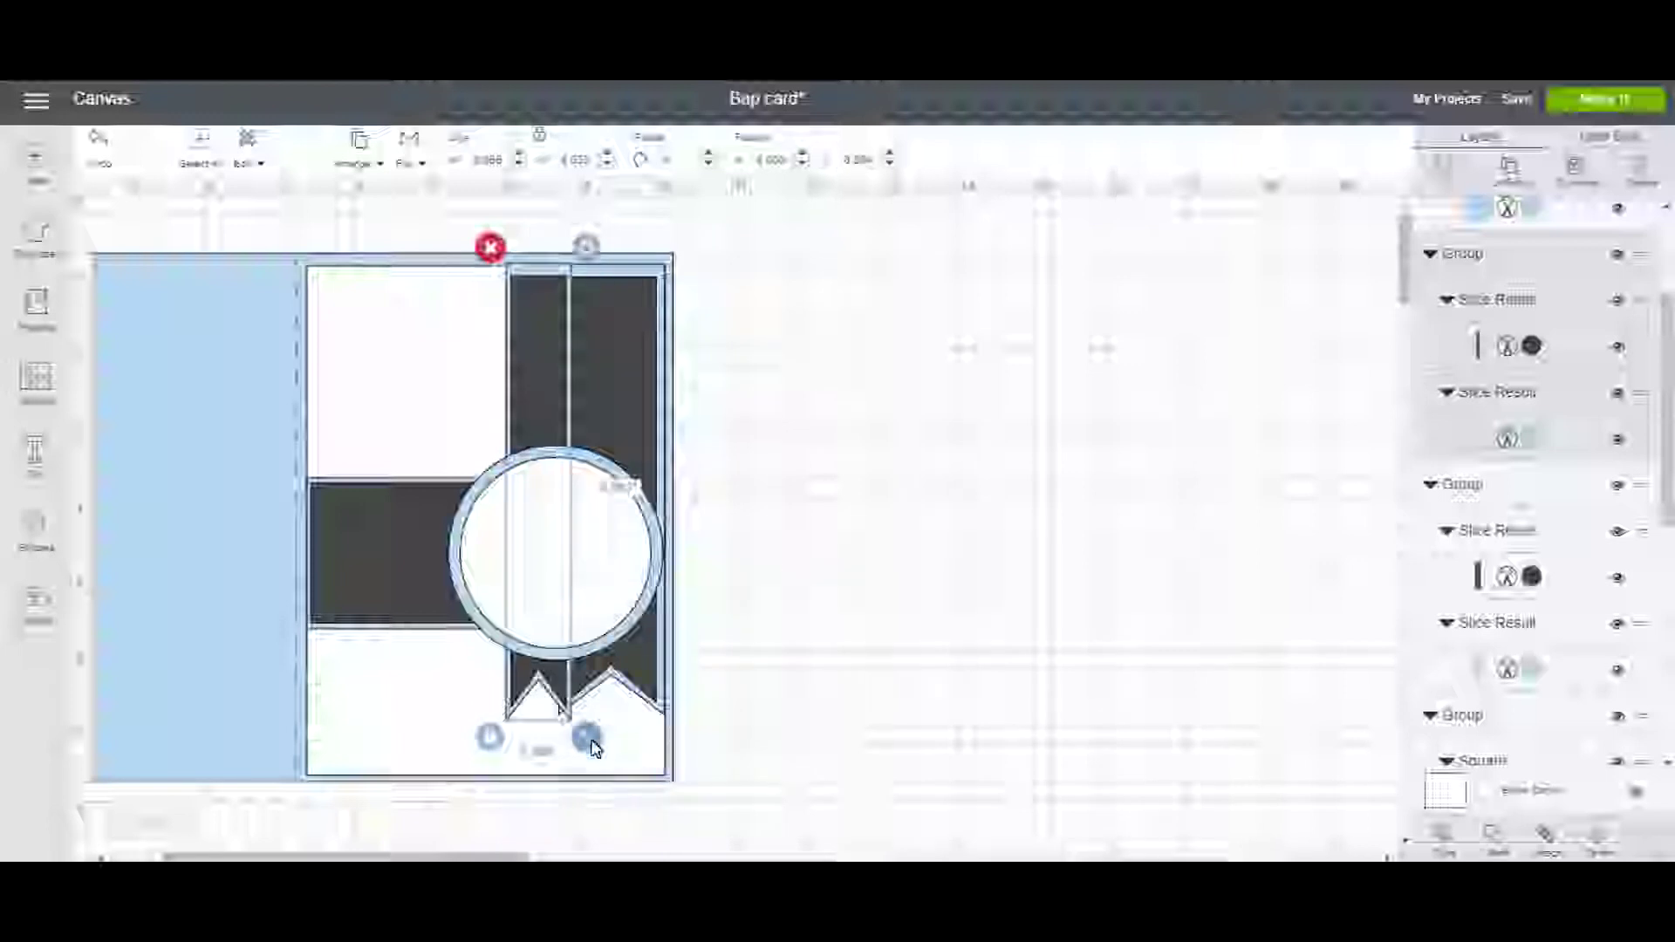
drag(590, 745, 593, 749)
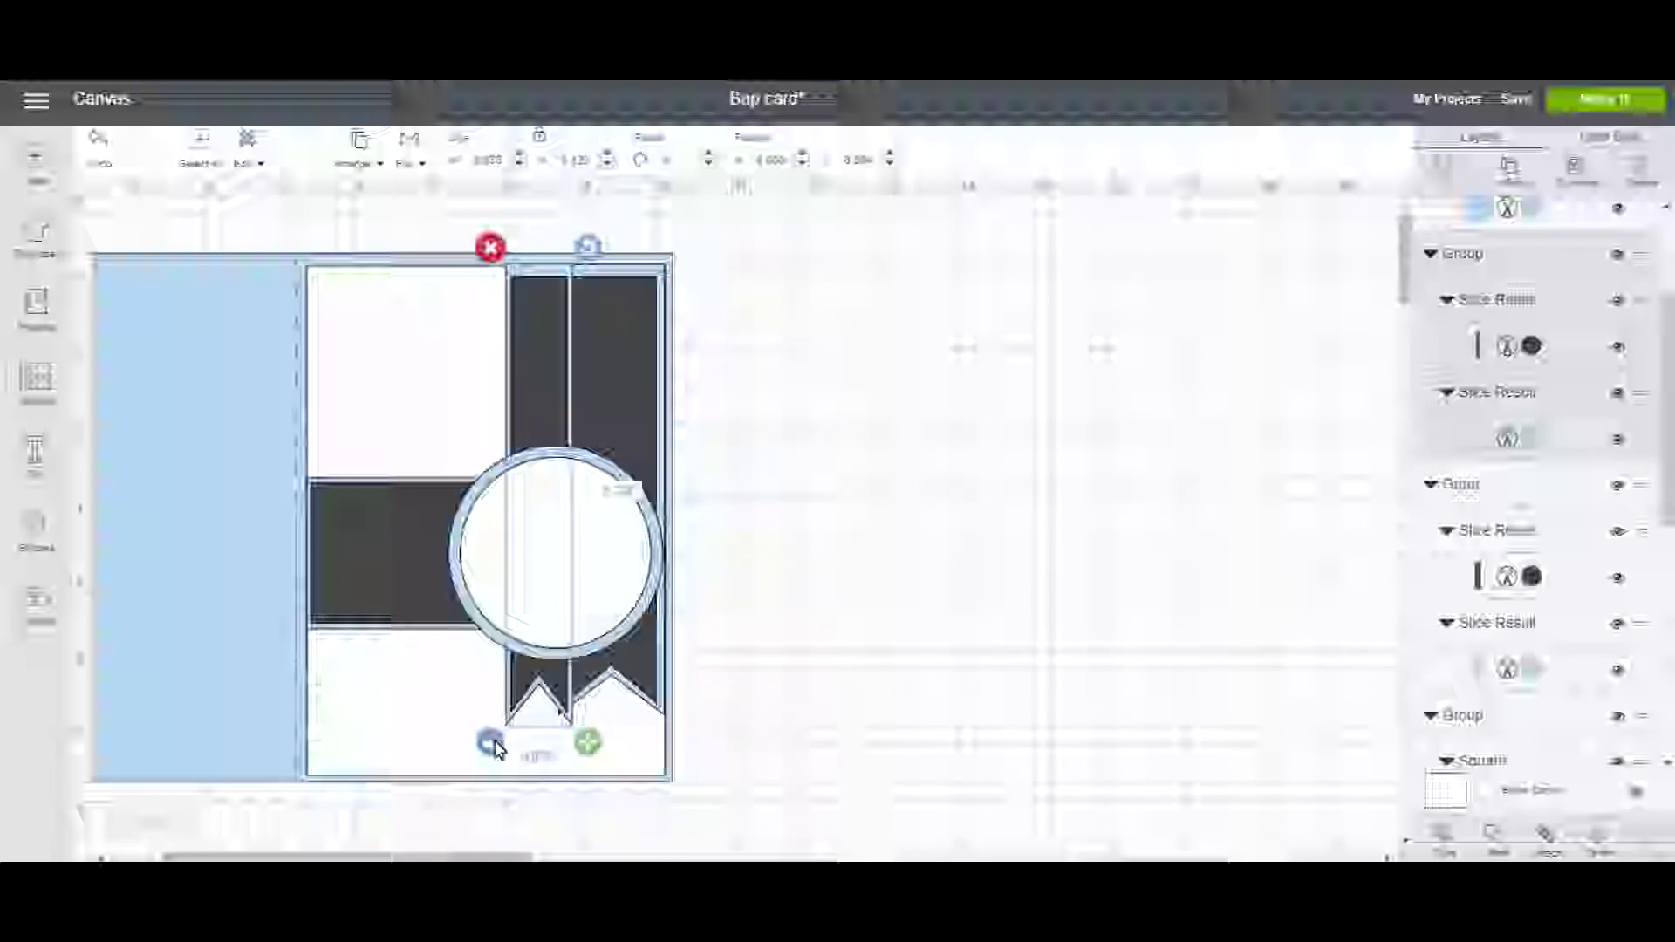
drag(597, 747, 611, 747)
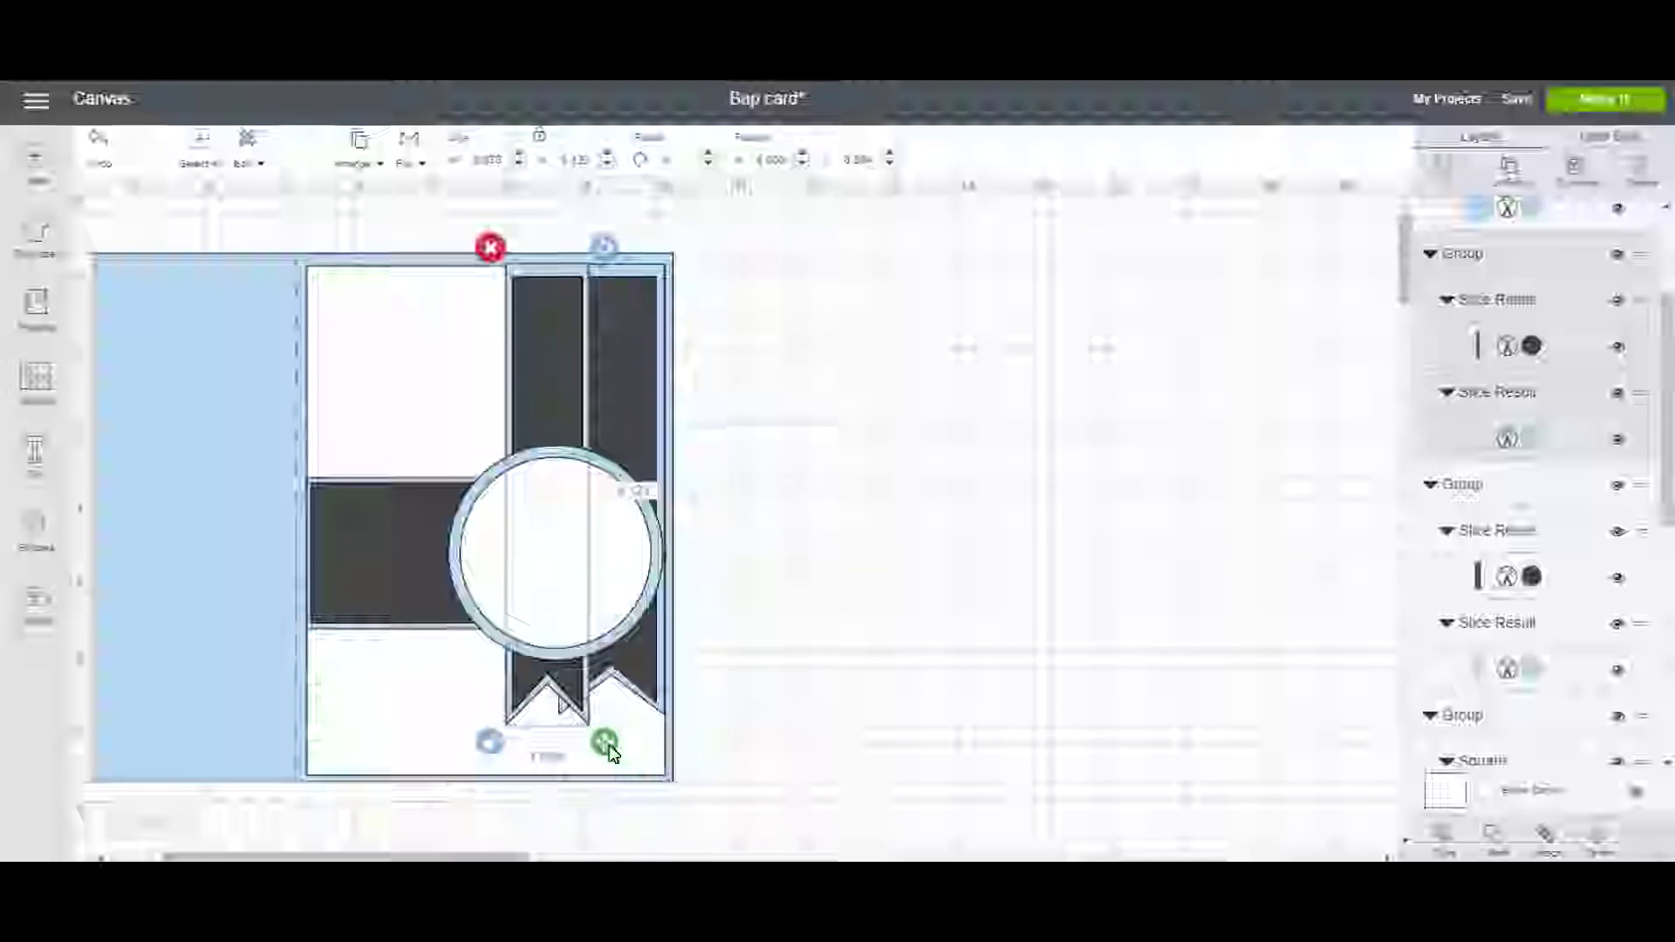
click(642, 665)
drag(643, 667, 642, 673)
Enlarge the ribbon group slightly downward and nudge it into place behind the medallion.
click(785, 678)
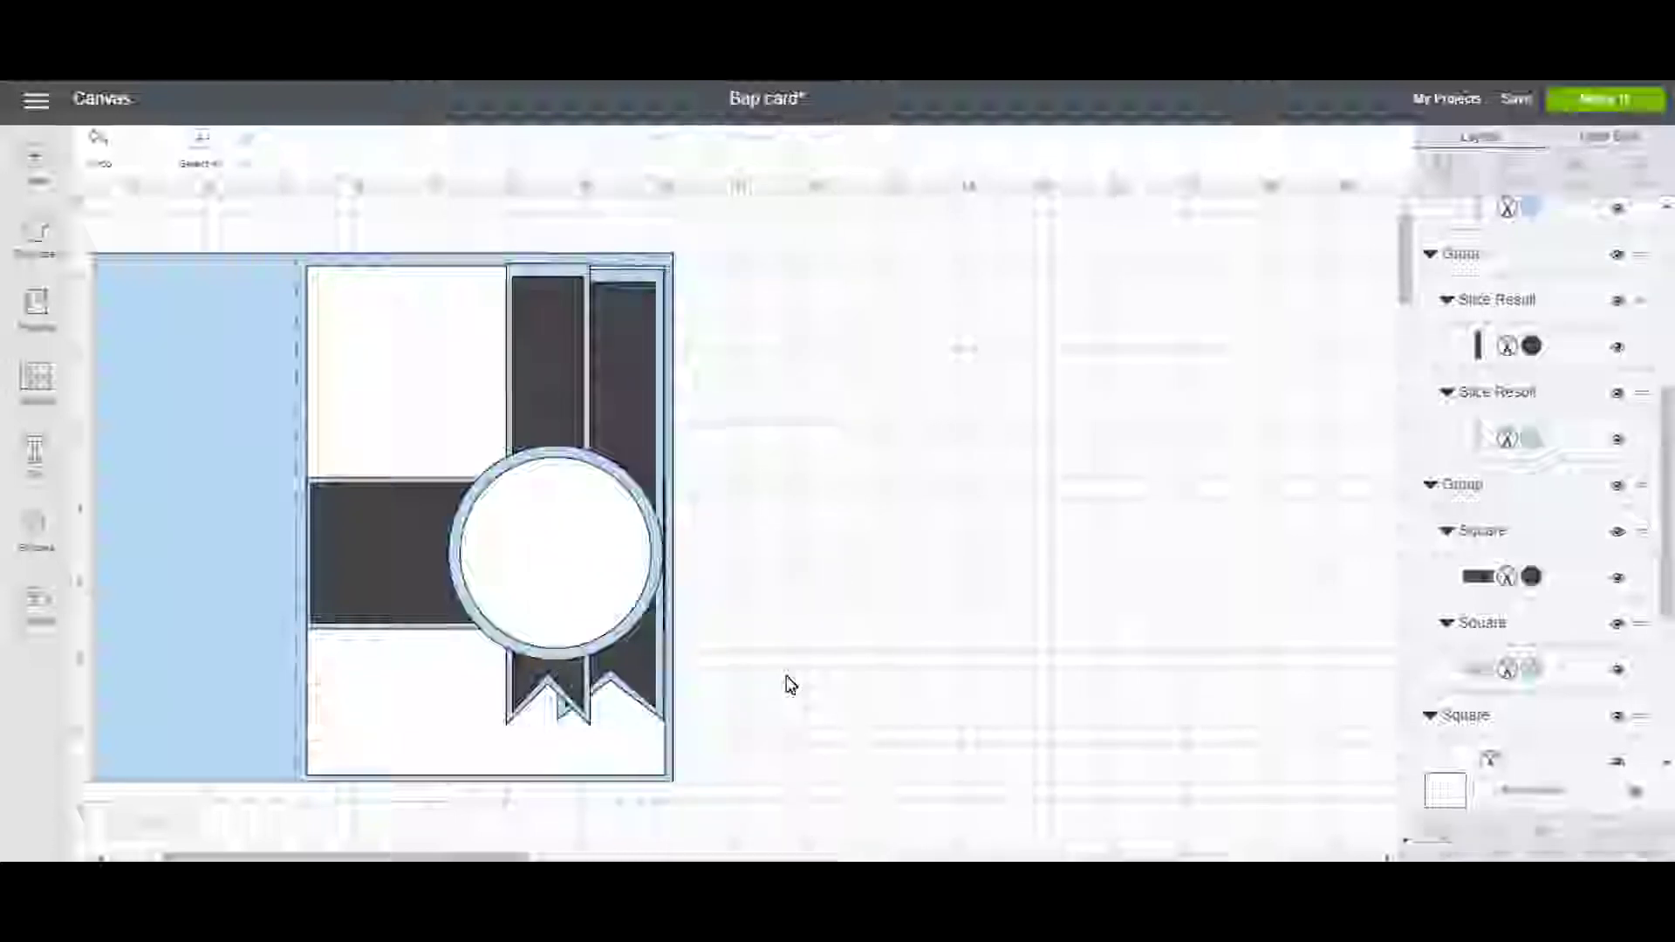
click(622, 661)
click(635, 683)
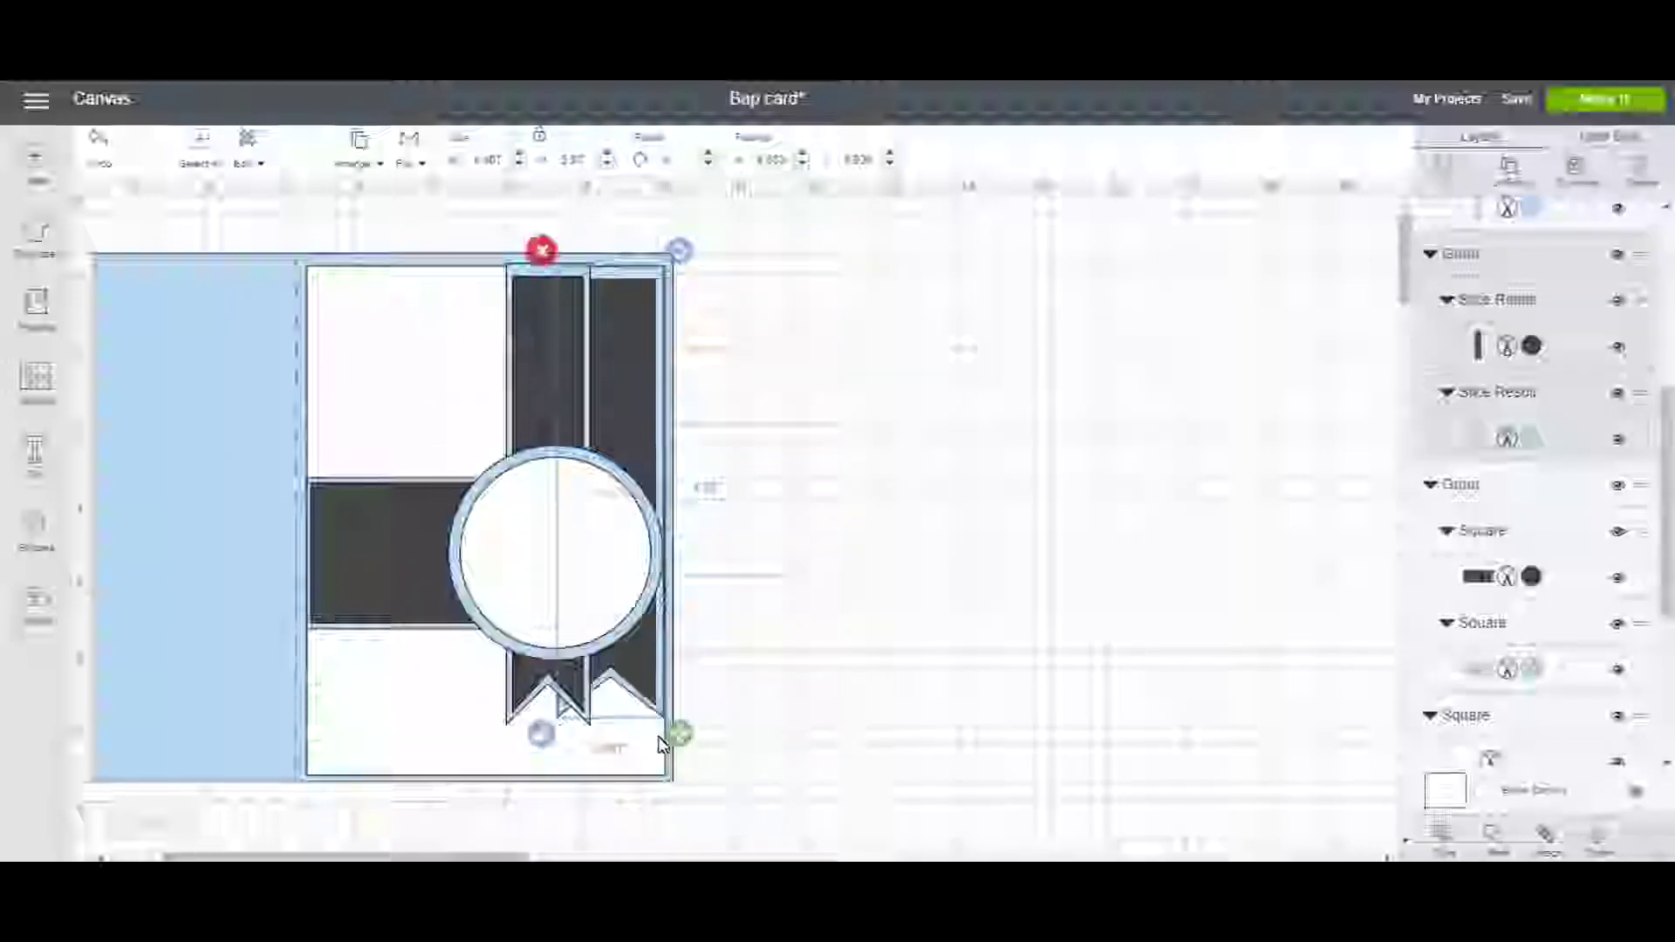
drag(679, 739, 683, 760)
click(752, 710)
click(565, 679)
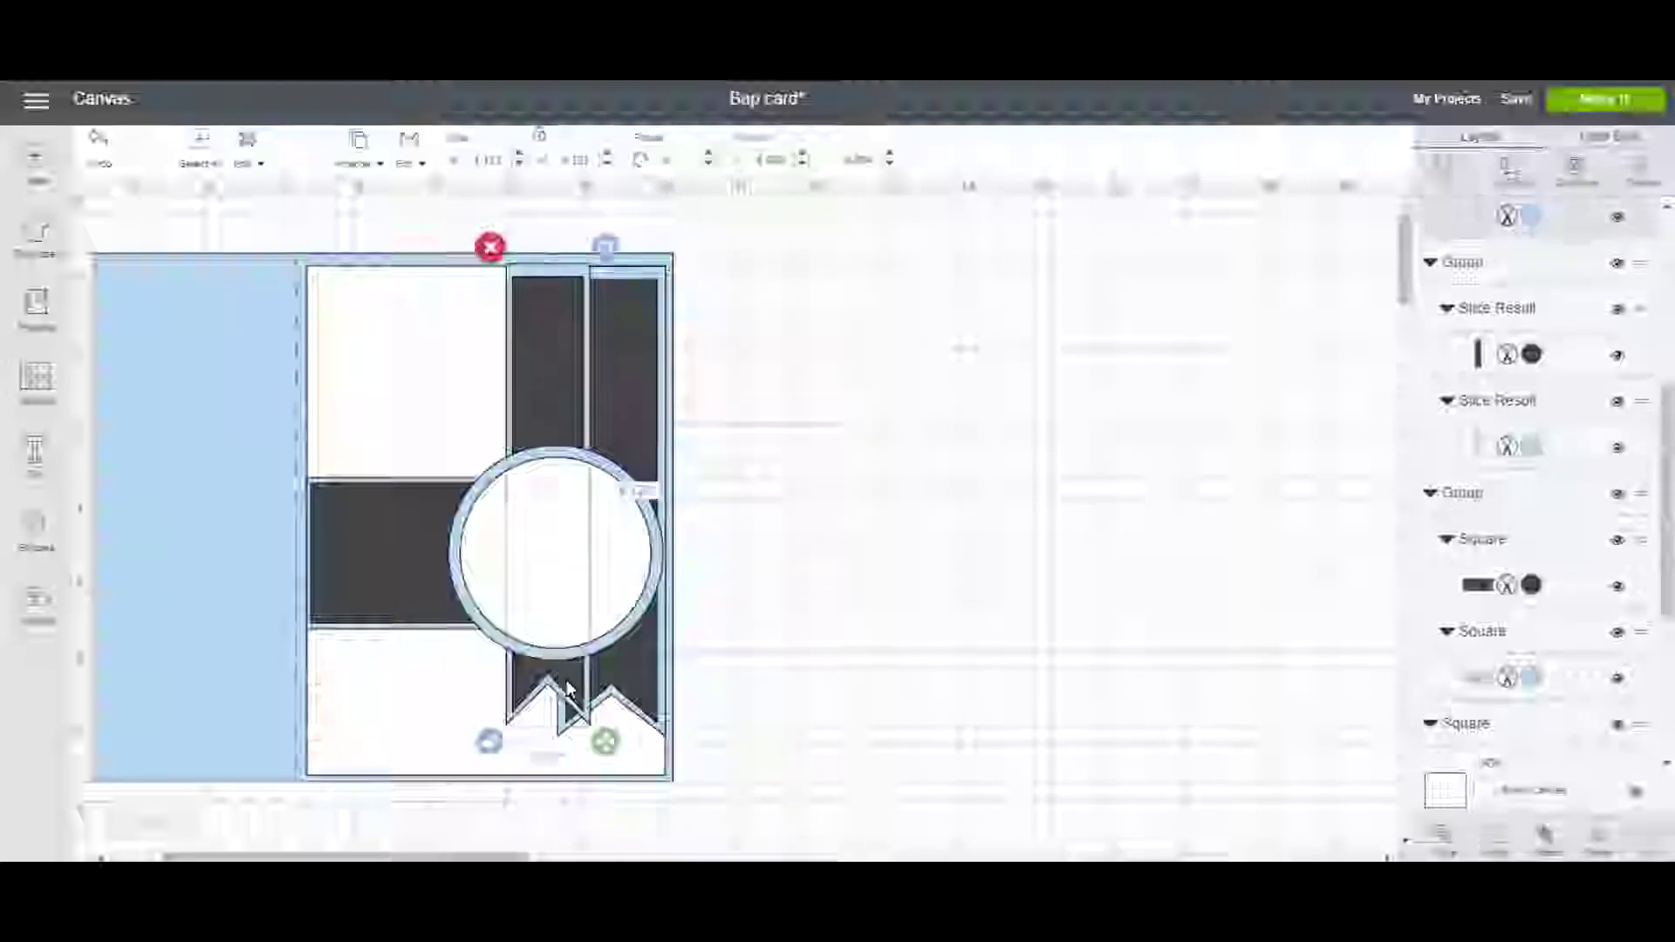
drag(566, 681, 561, 703)
Check alignment by selecting the circle medallion, ribbon and left strip groups in turn.
click(829, 722)
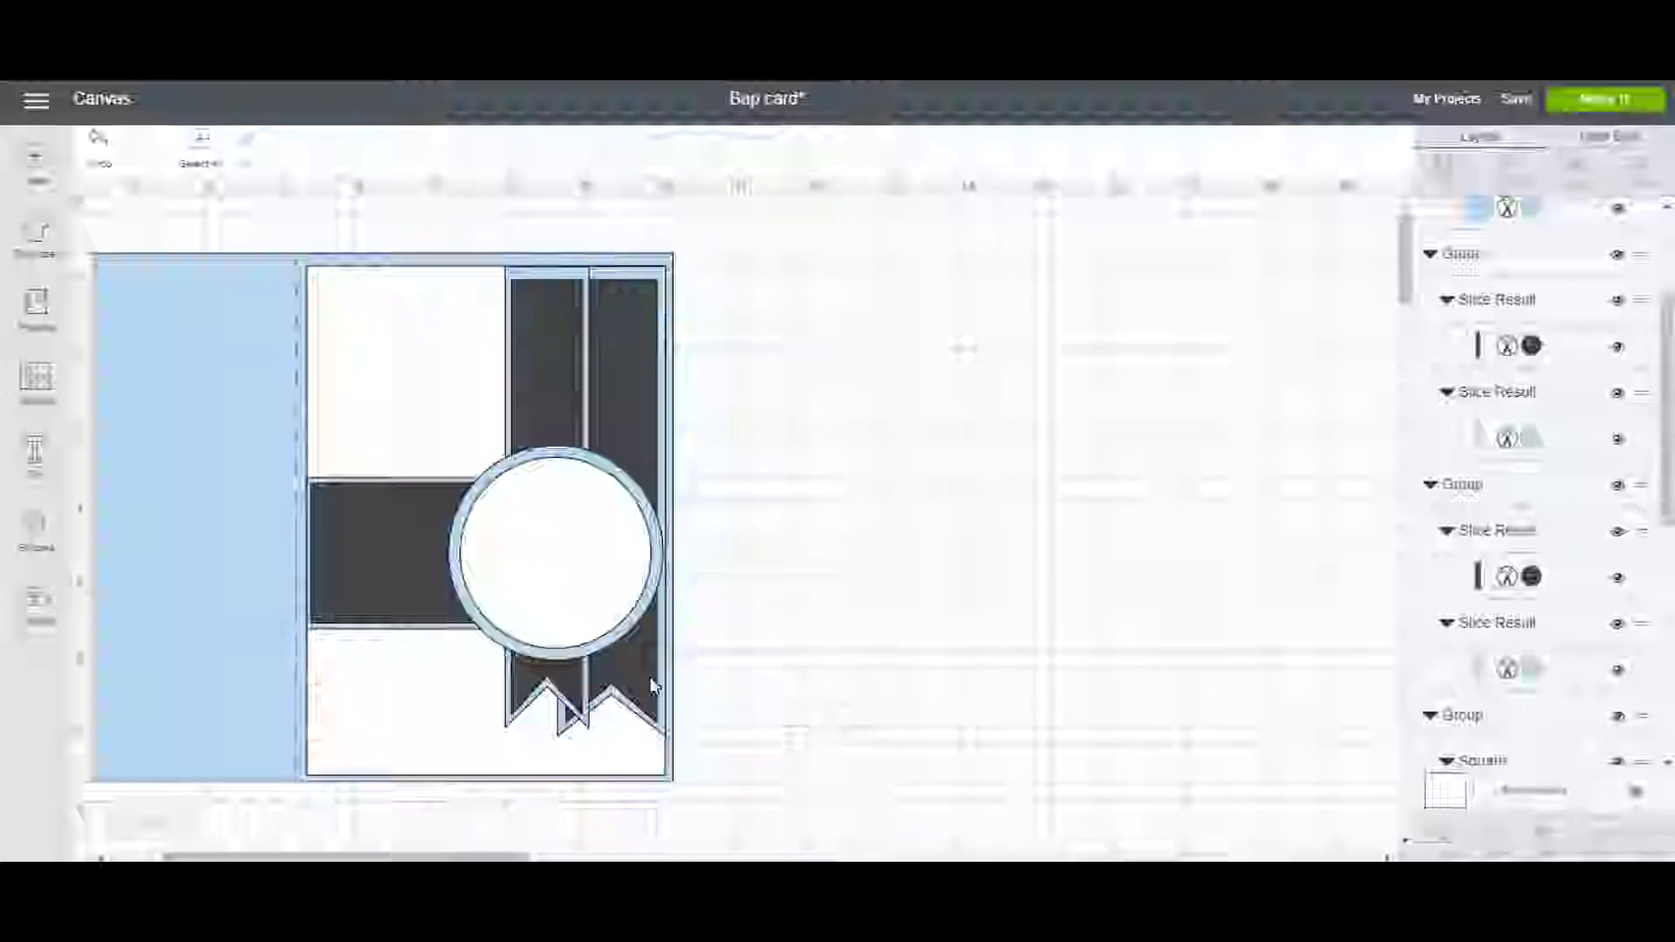
click(619, 659)
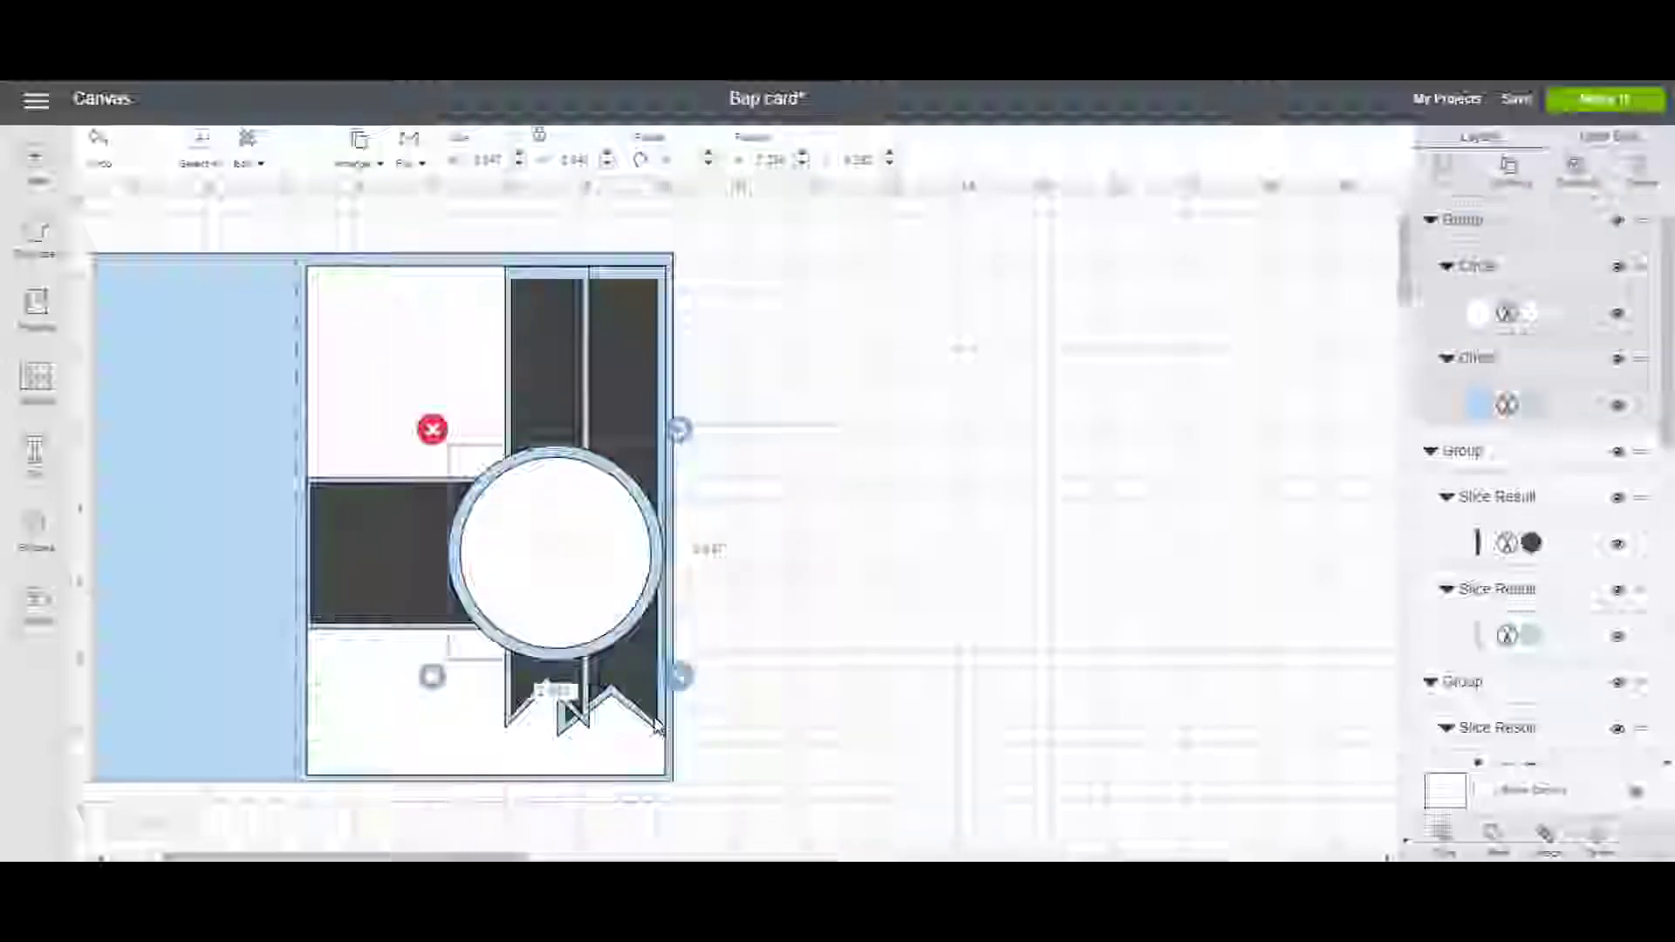
click(656, 727)
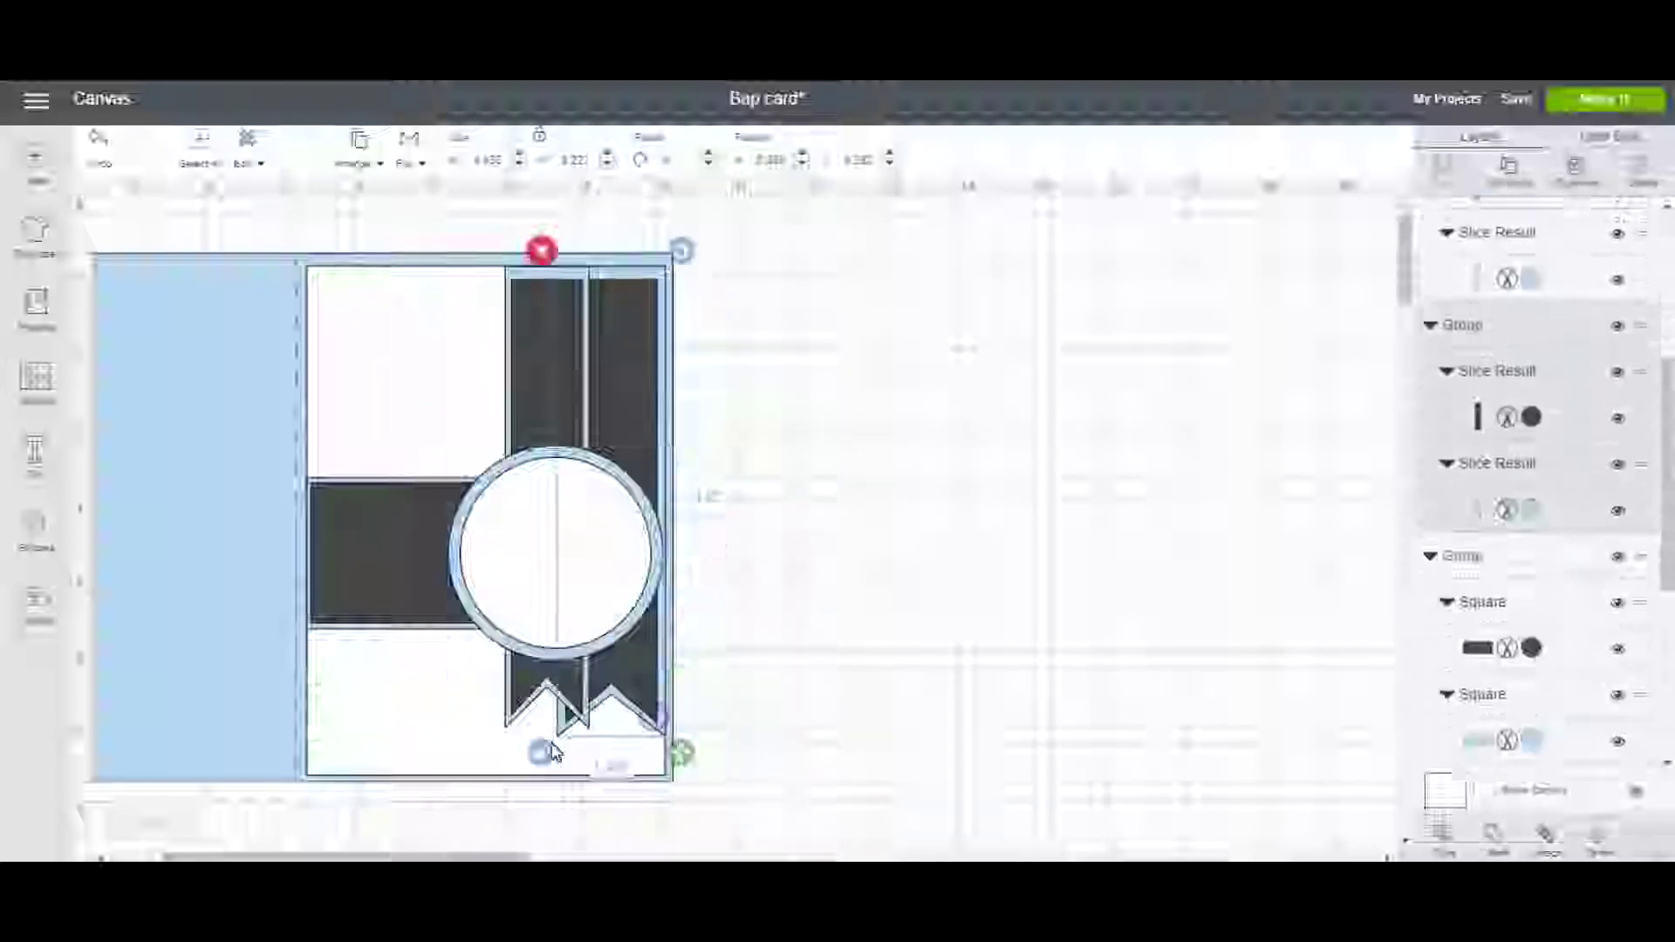
click(523, 706)
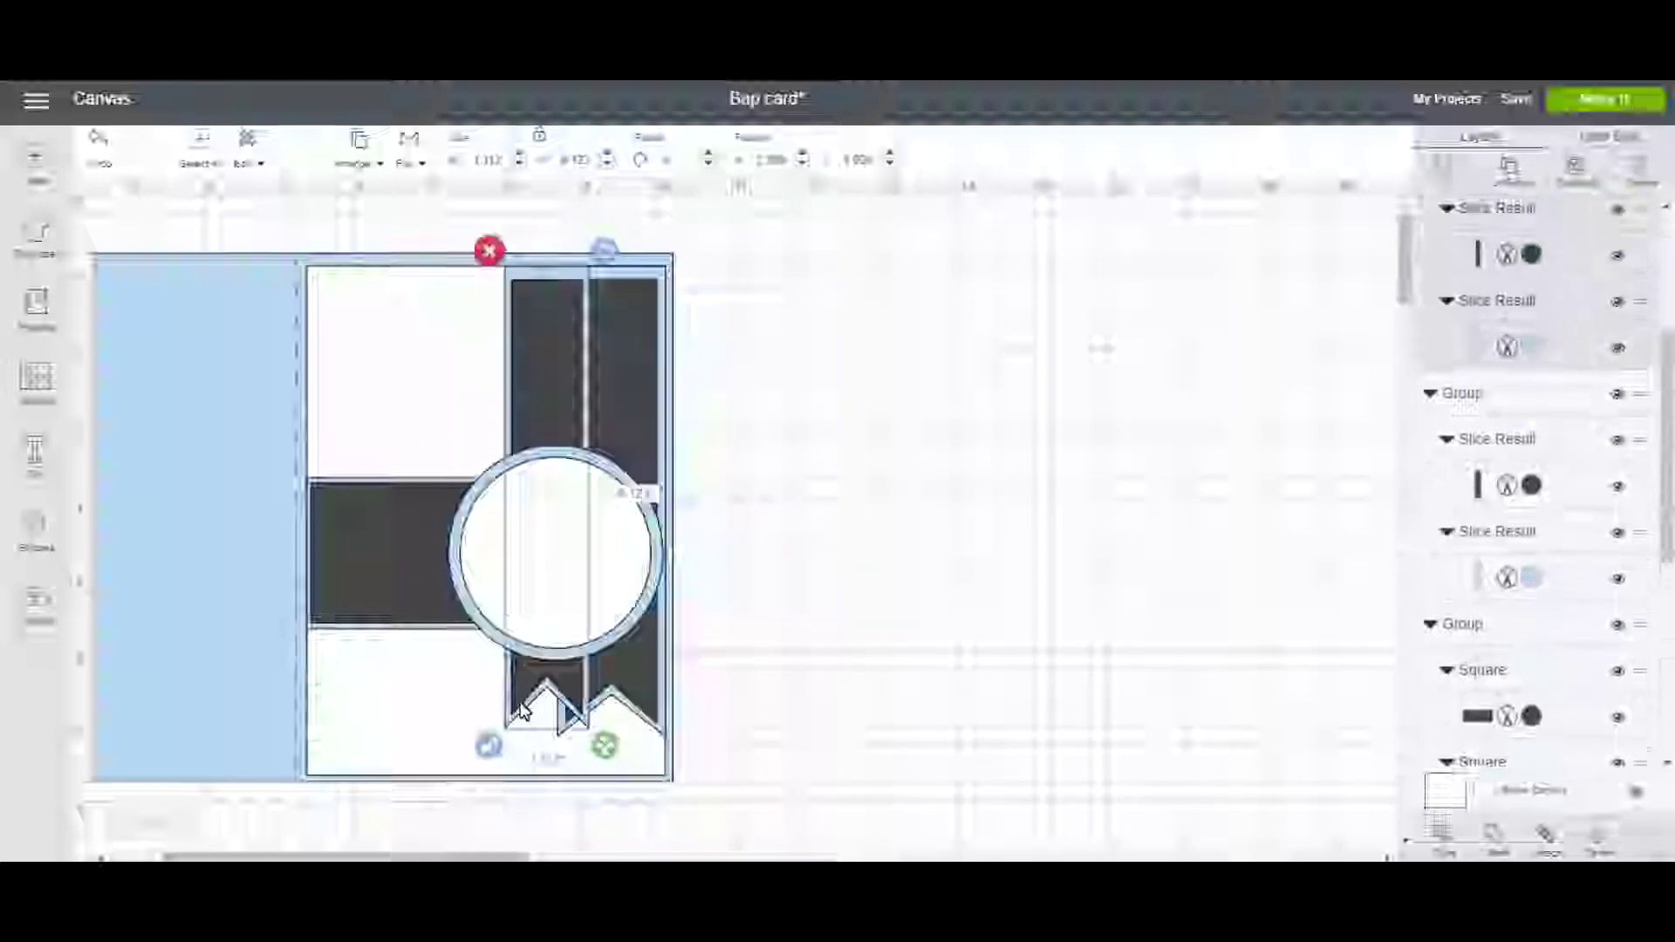
click(831, 684)
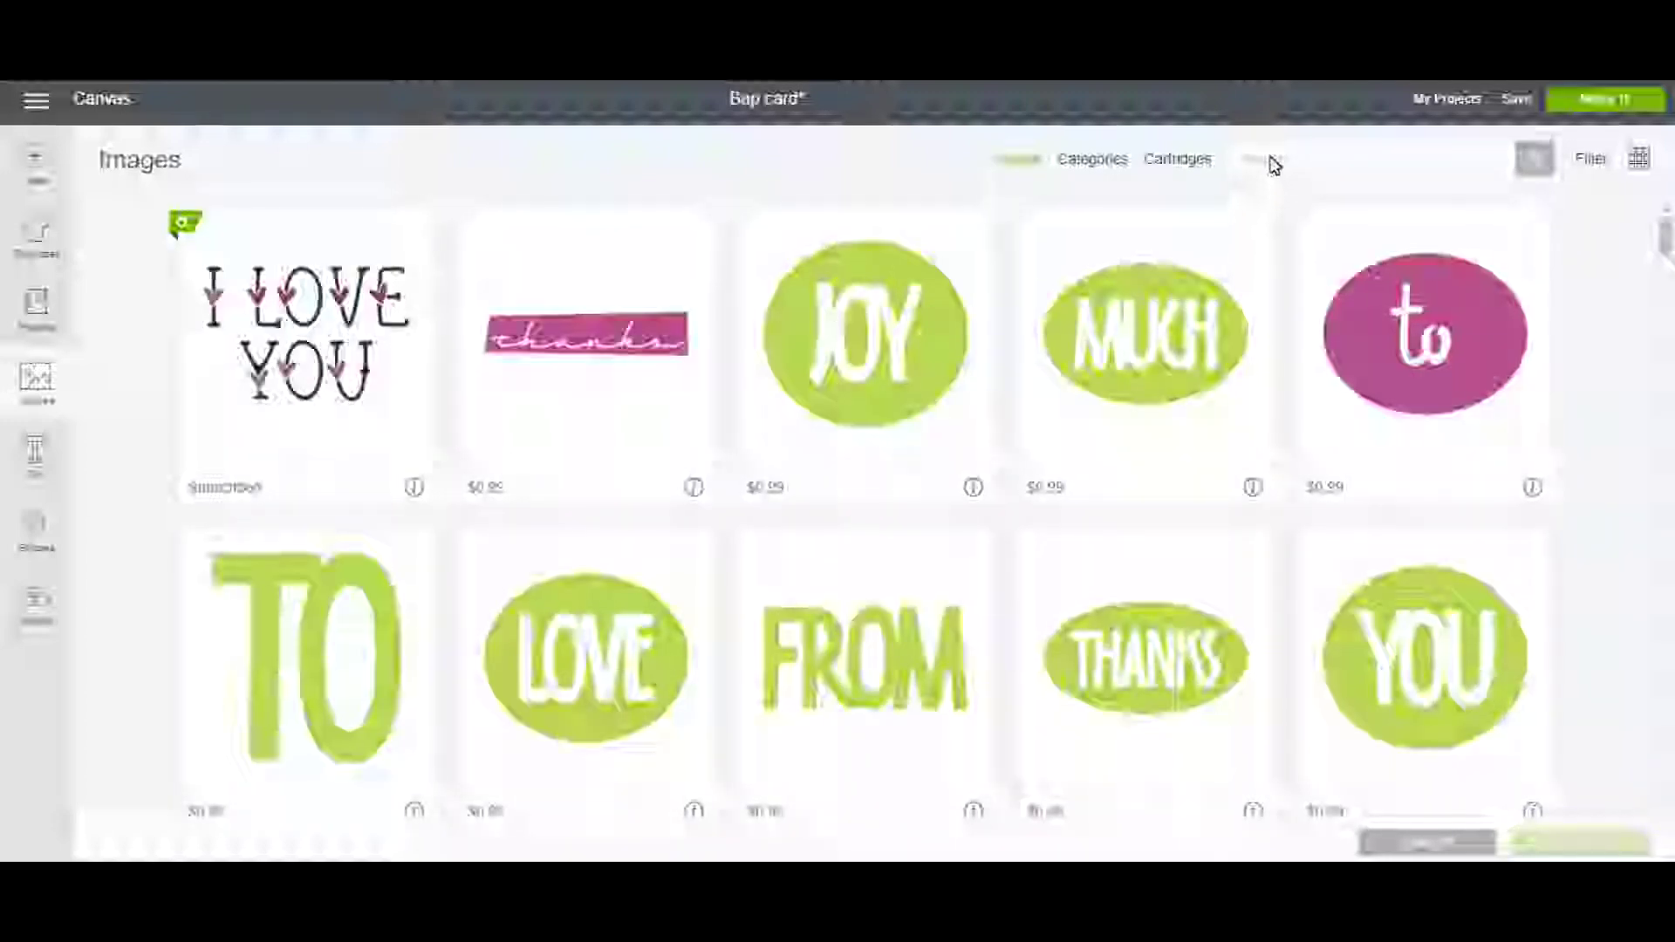
Search the image library for 'cross' and insert the red and green cross image.
click(1274, 164)
text(cross)
key(Return)
scroll(907, 447, down, 2)
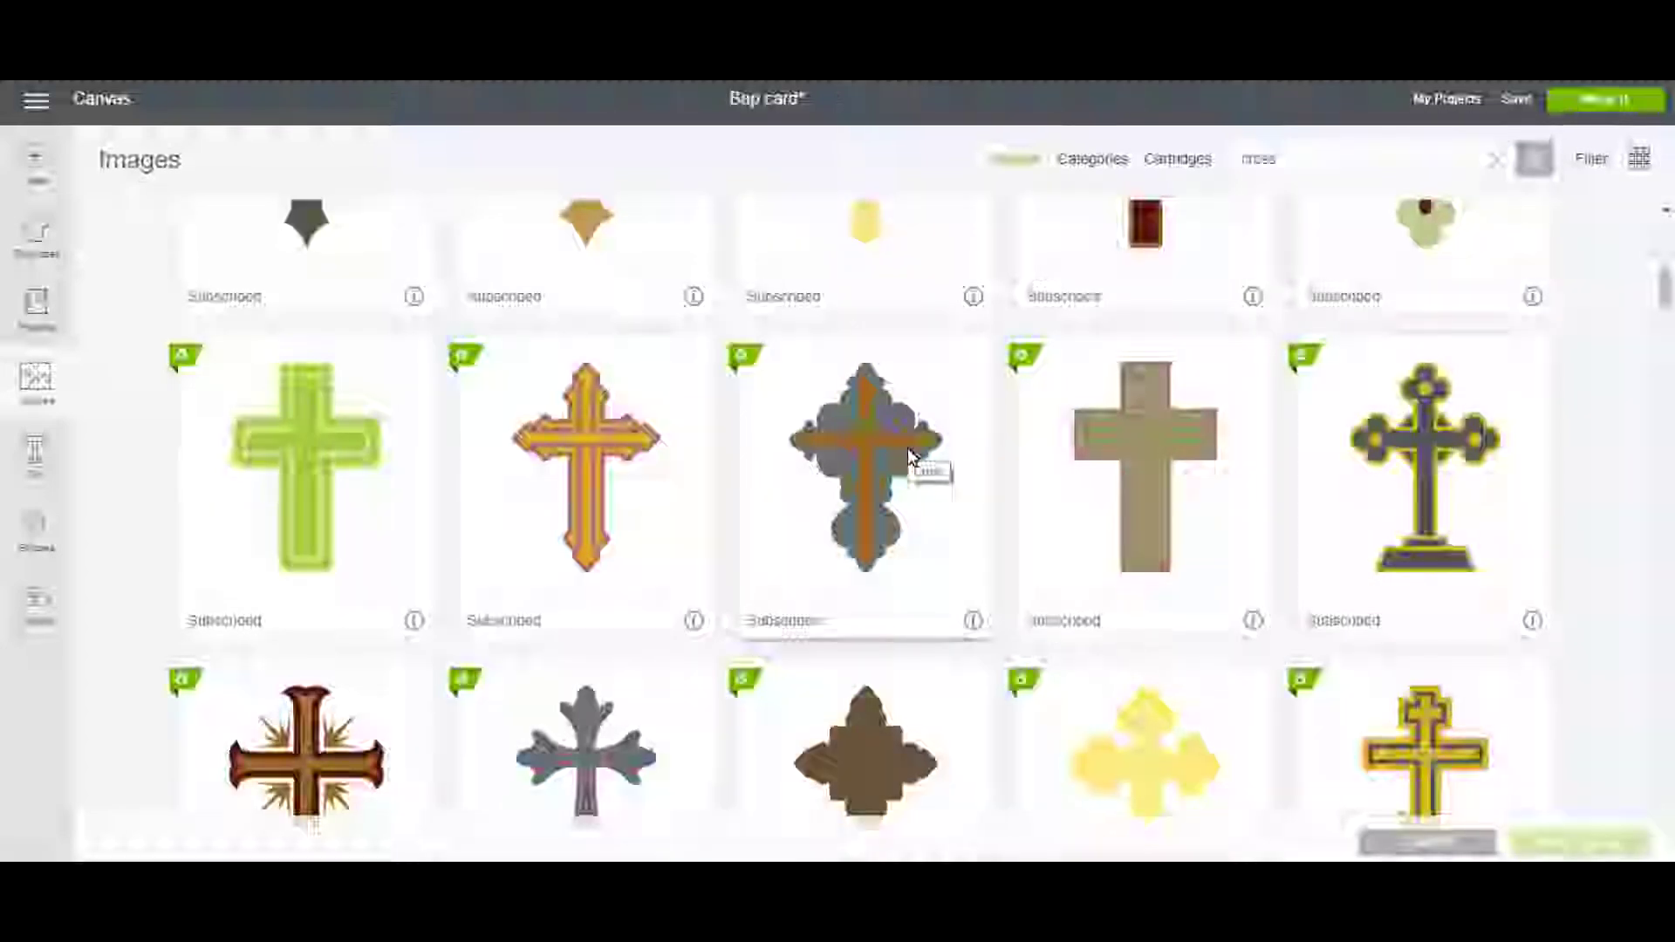
scroll(907, 448, up, 8)
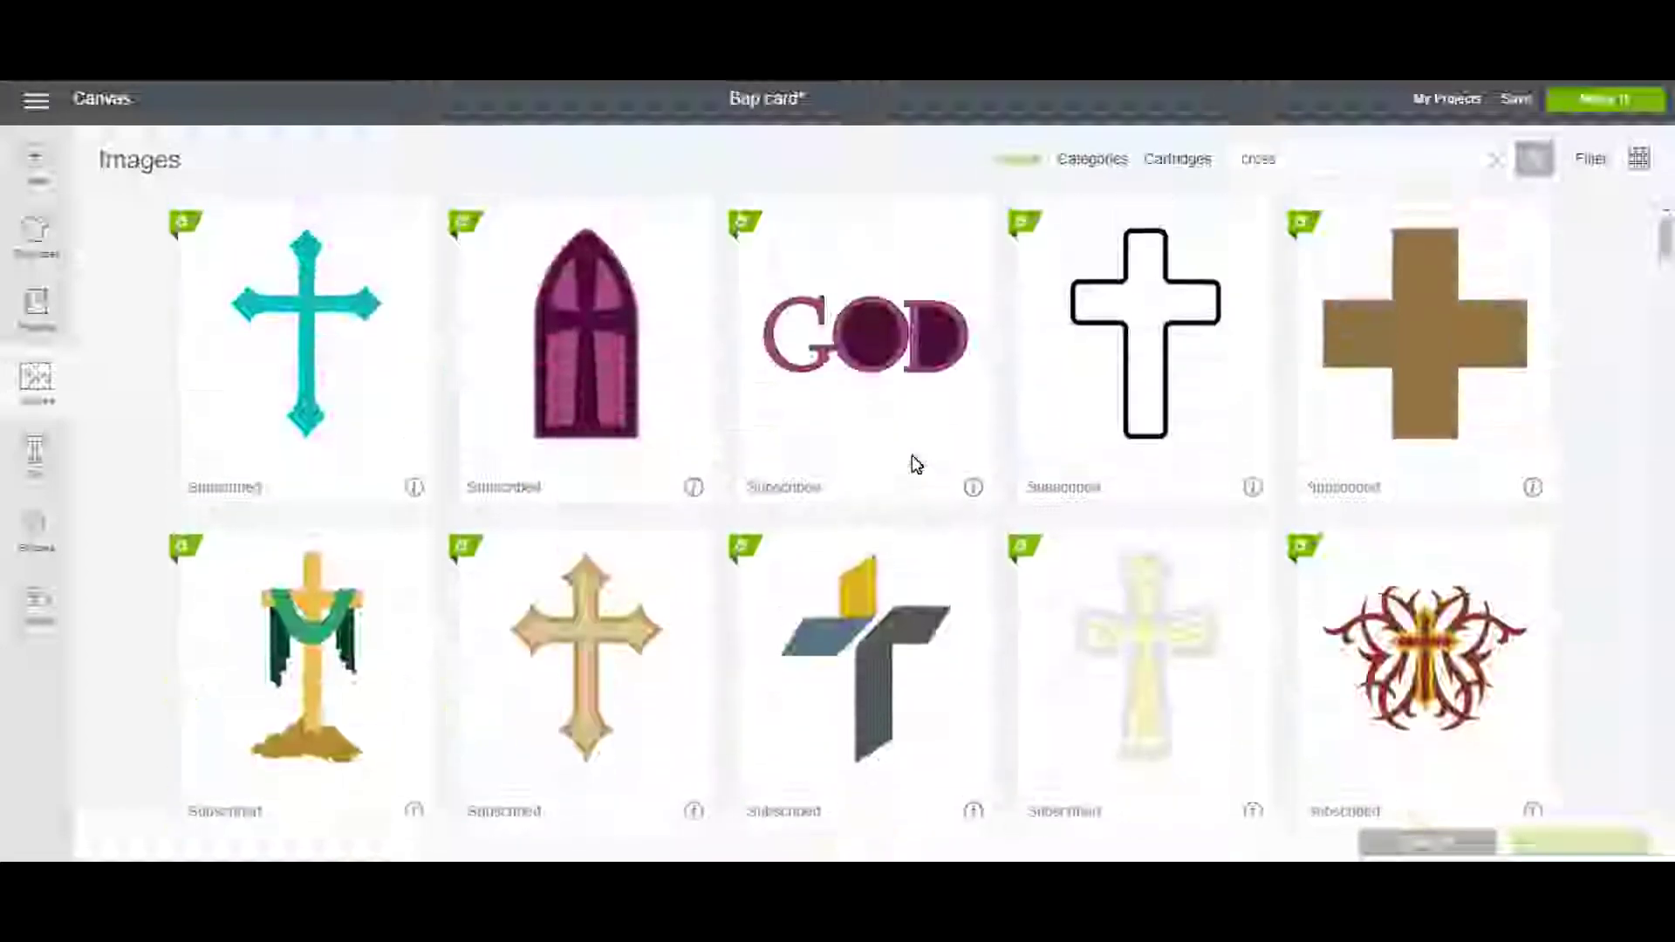
scroll(916, 465, down, 8)
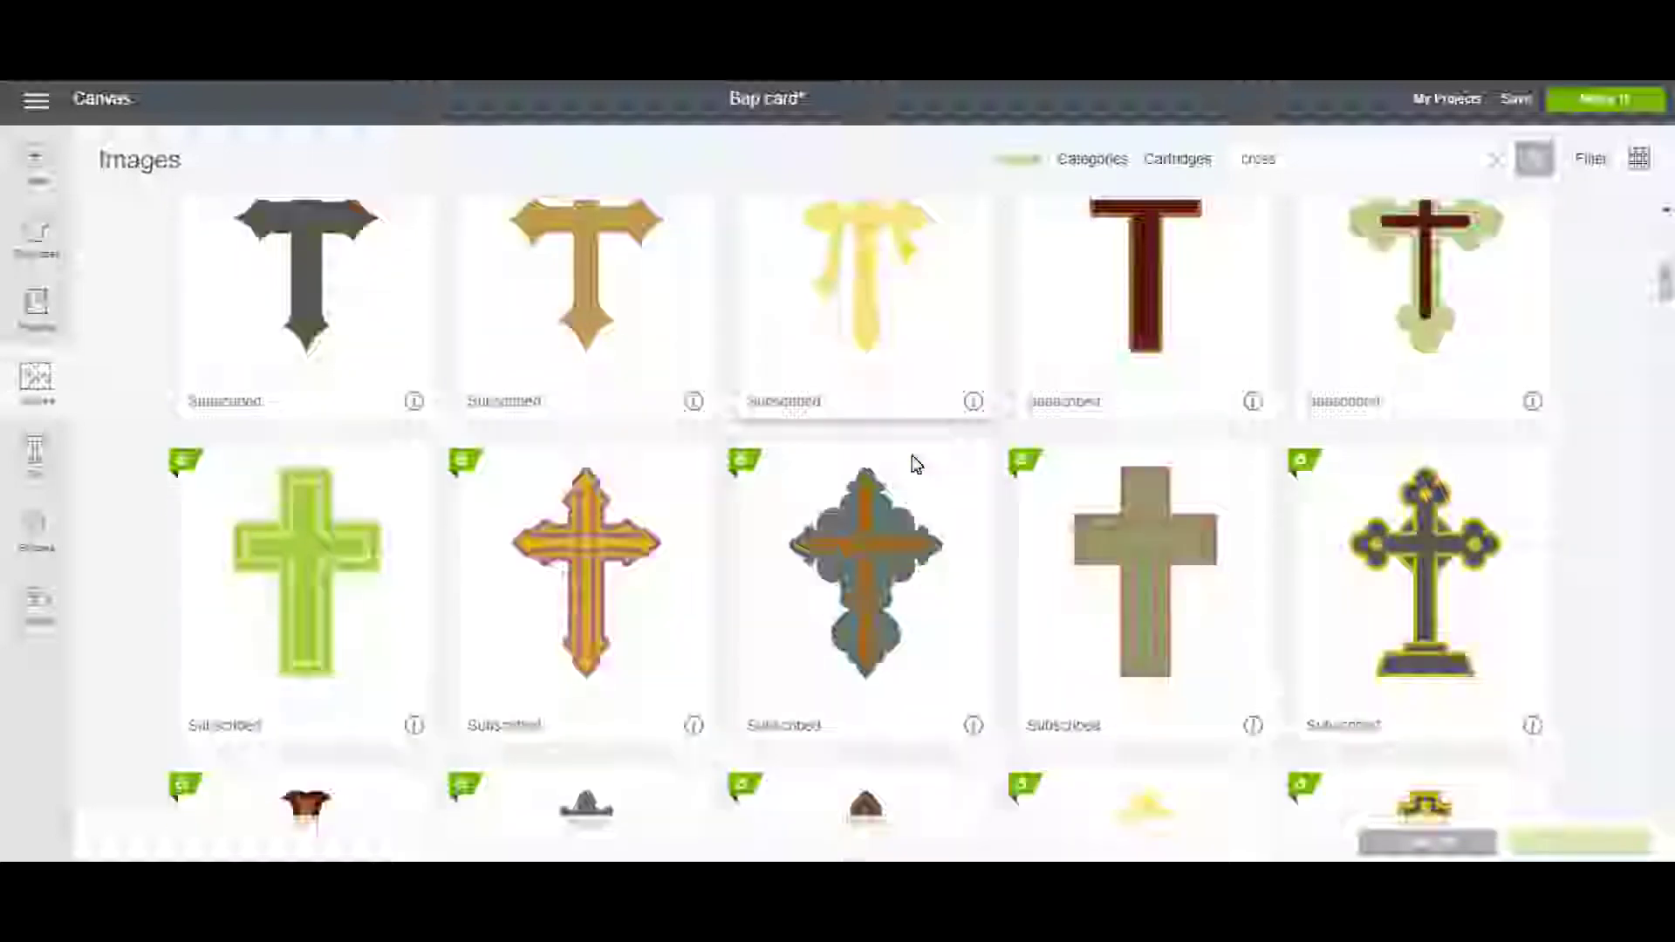
scroll(916, 464, down, 10)
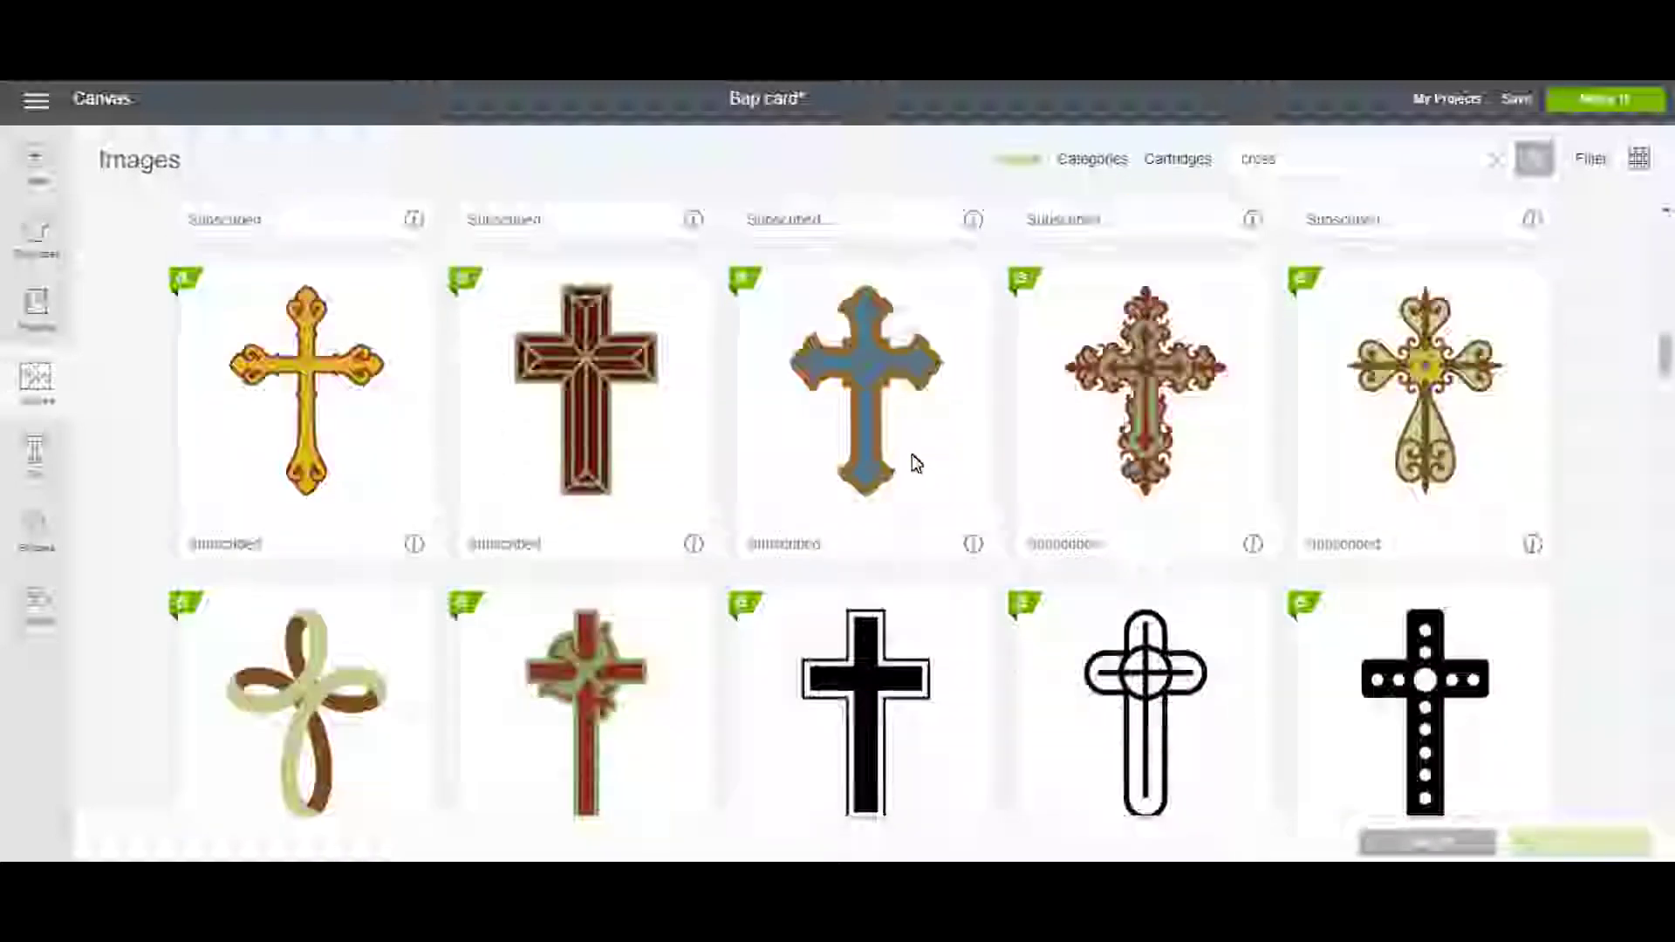
scroll(912, 462, down, 3)
click(606, 510)
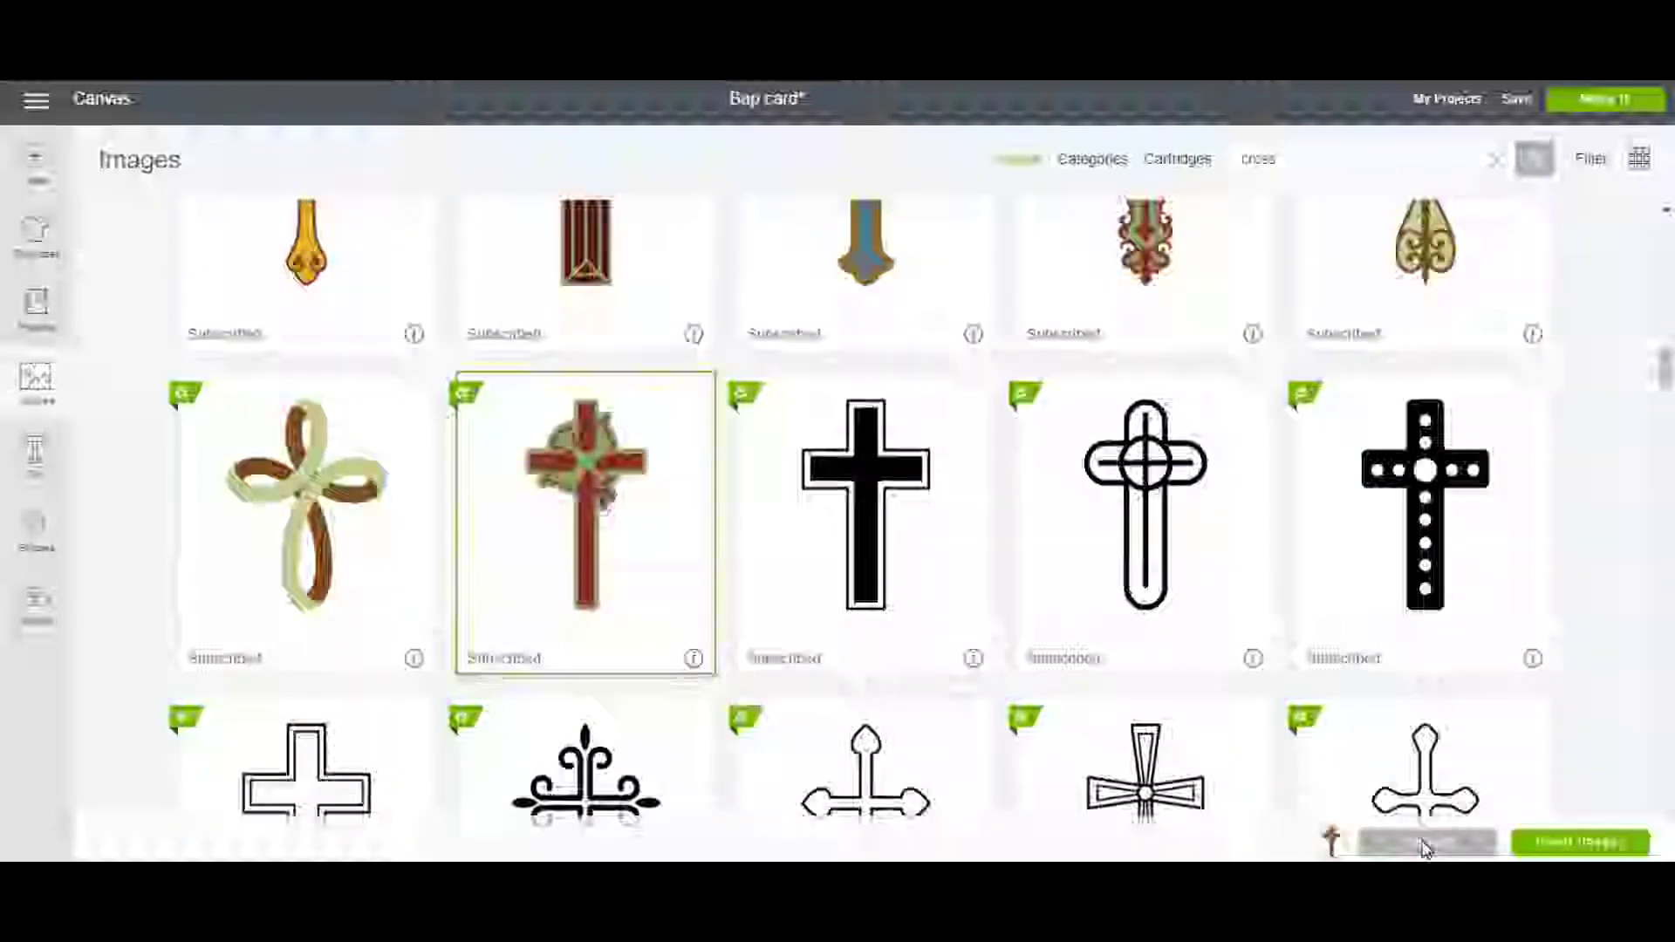
click(1565, 845)
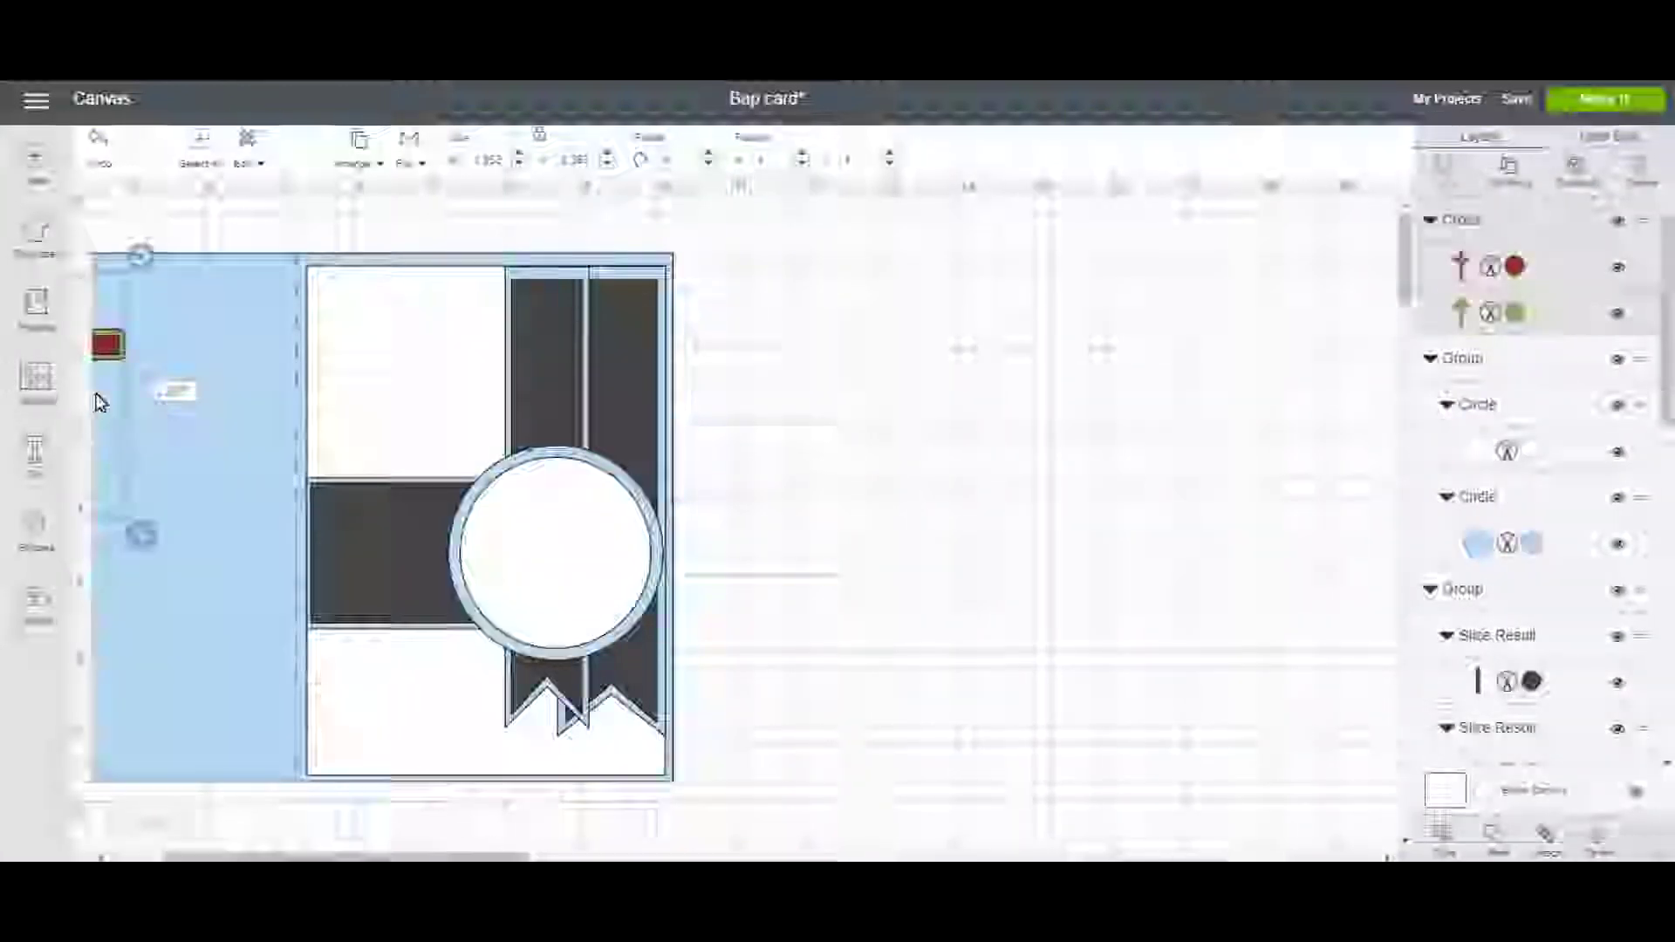
Move the cross beside the card and recolour its dove light blue and the cross white.
drag(106, 349, 225, 458)
drag(792, 547, 796, 543)
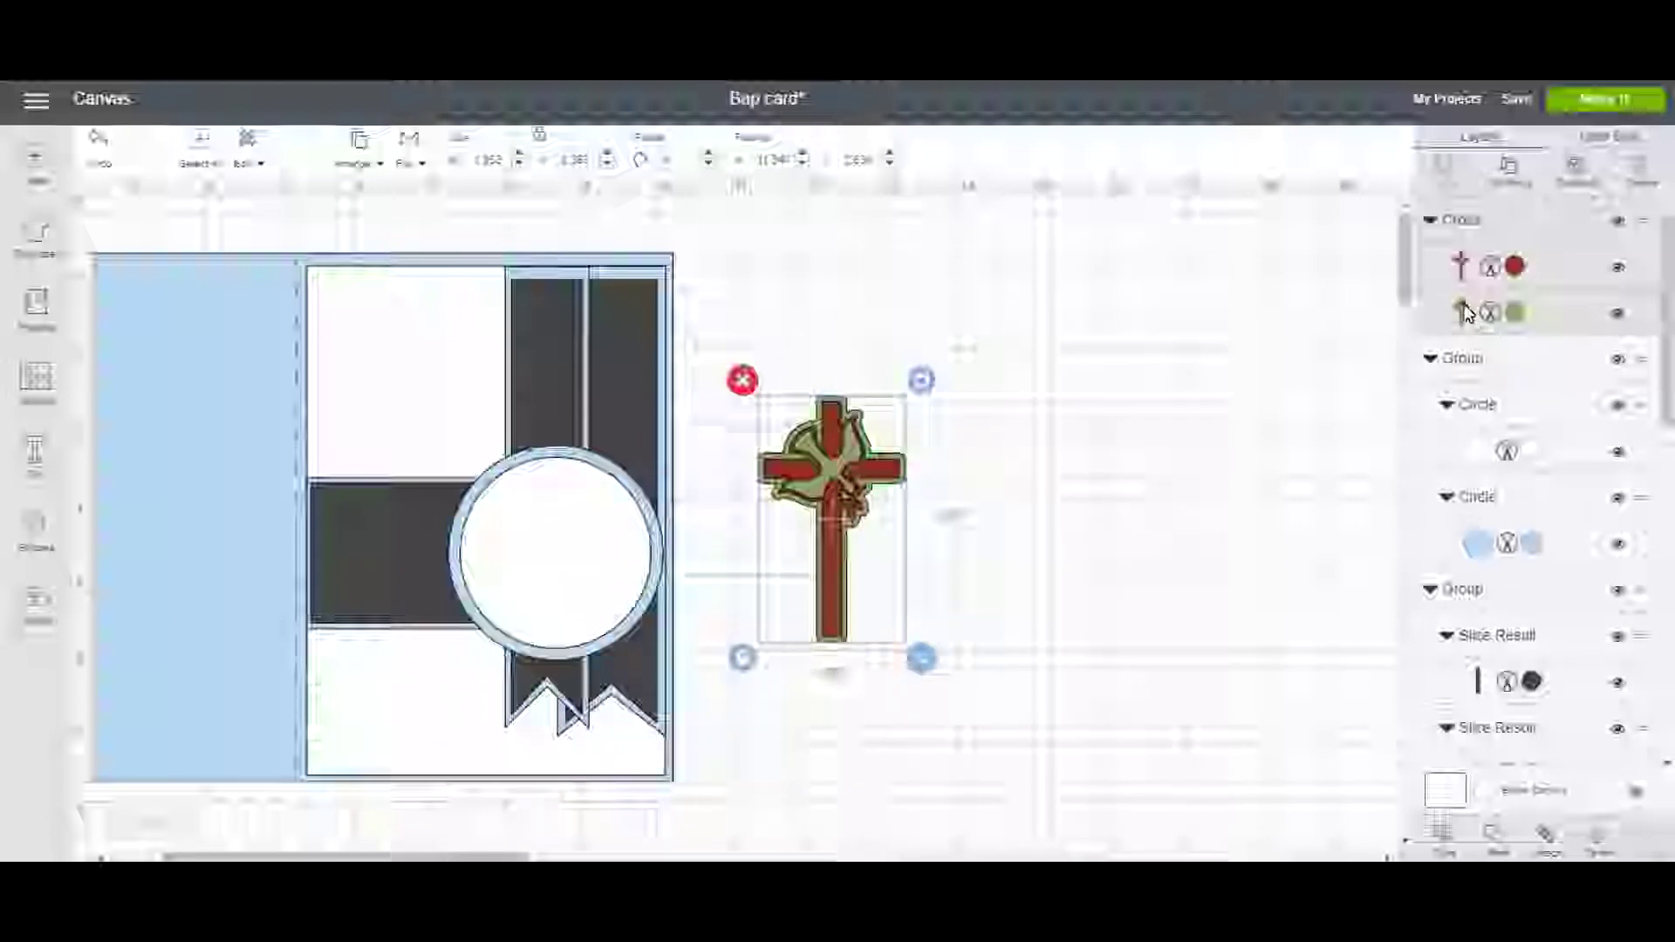
click(1515, 312)
click(1201, 303)
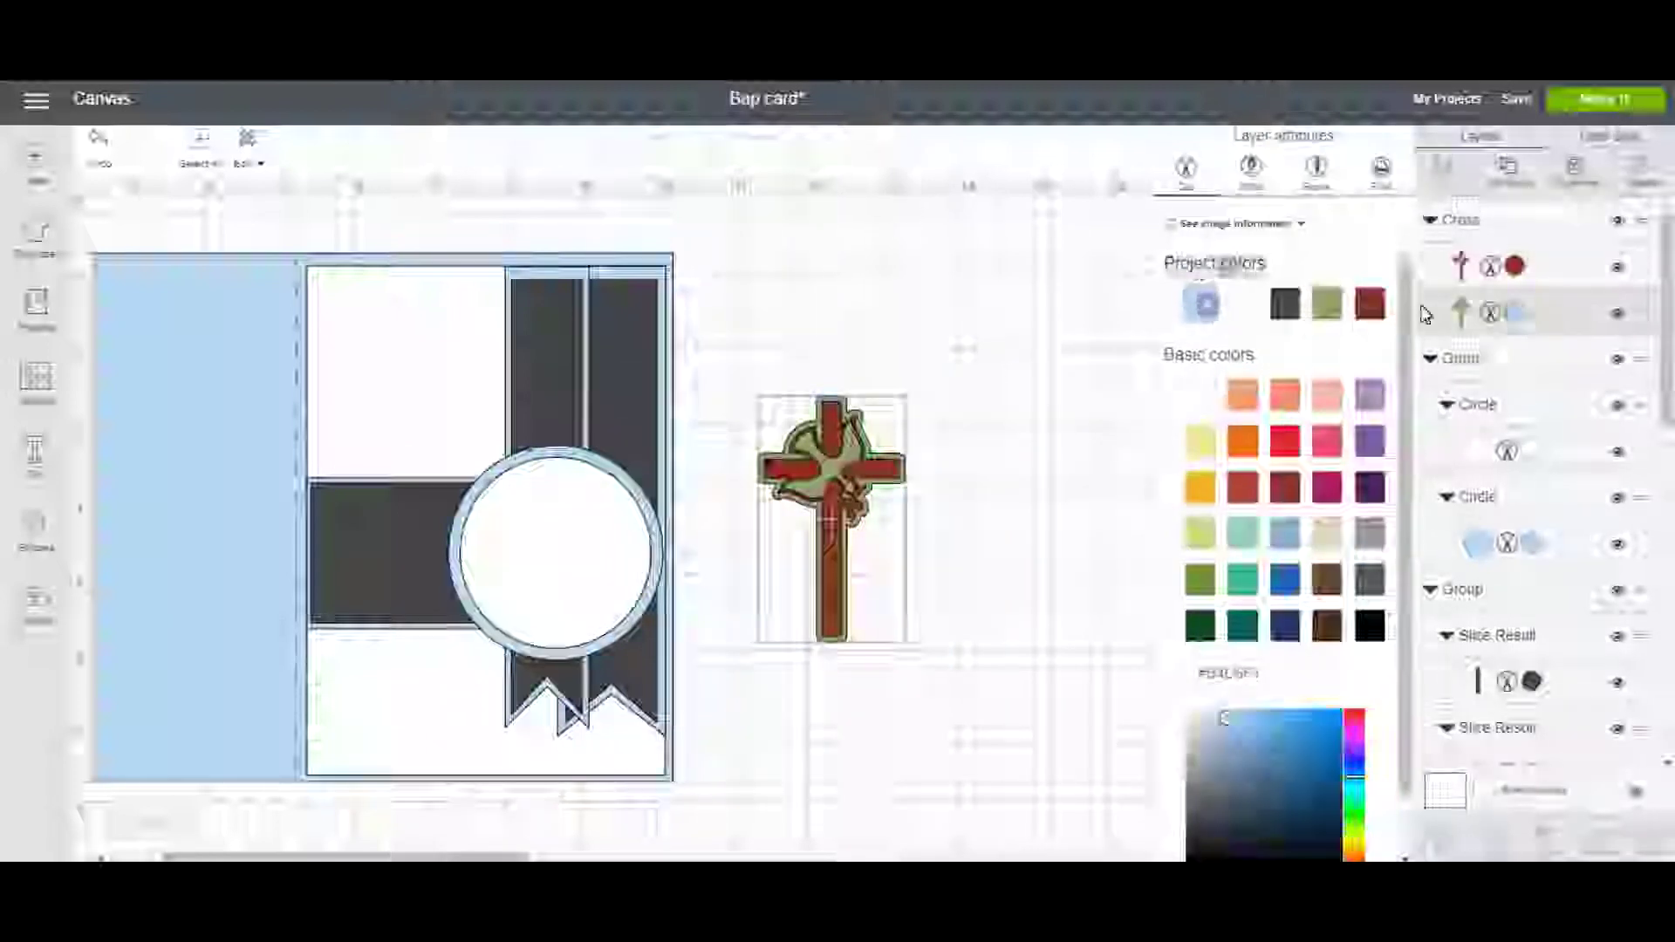
click(1463, 277)
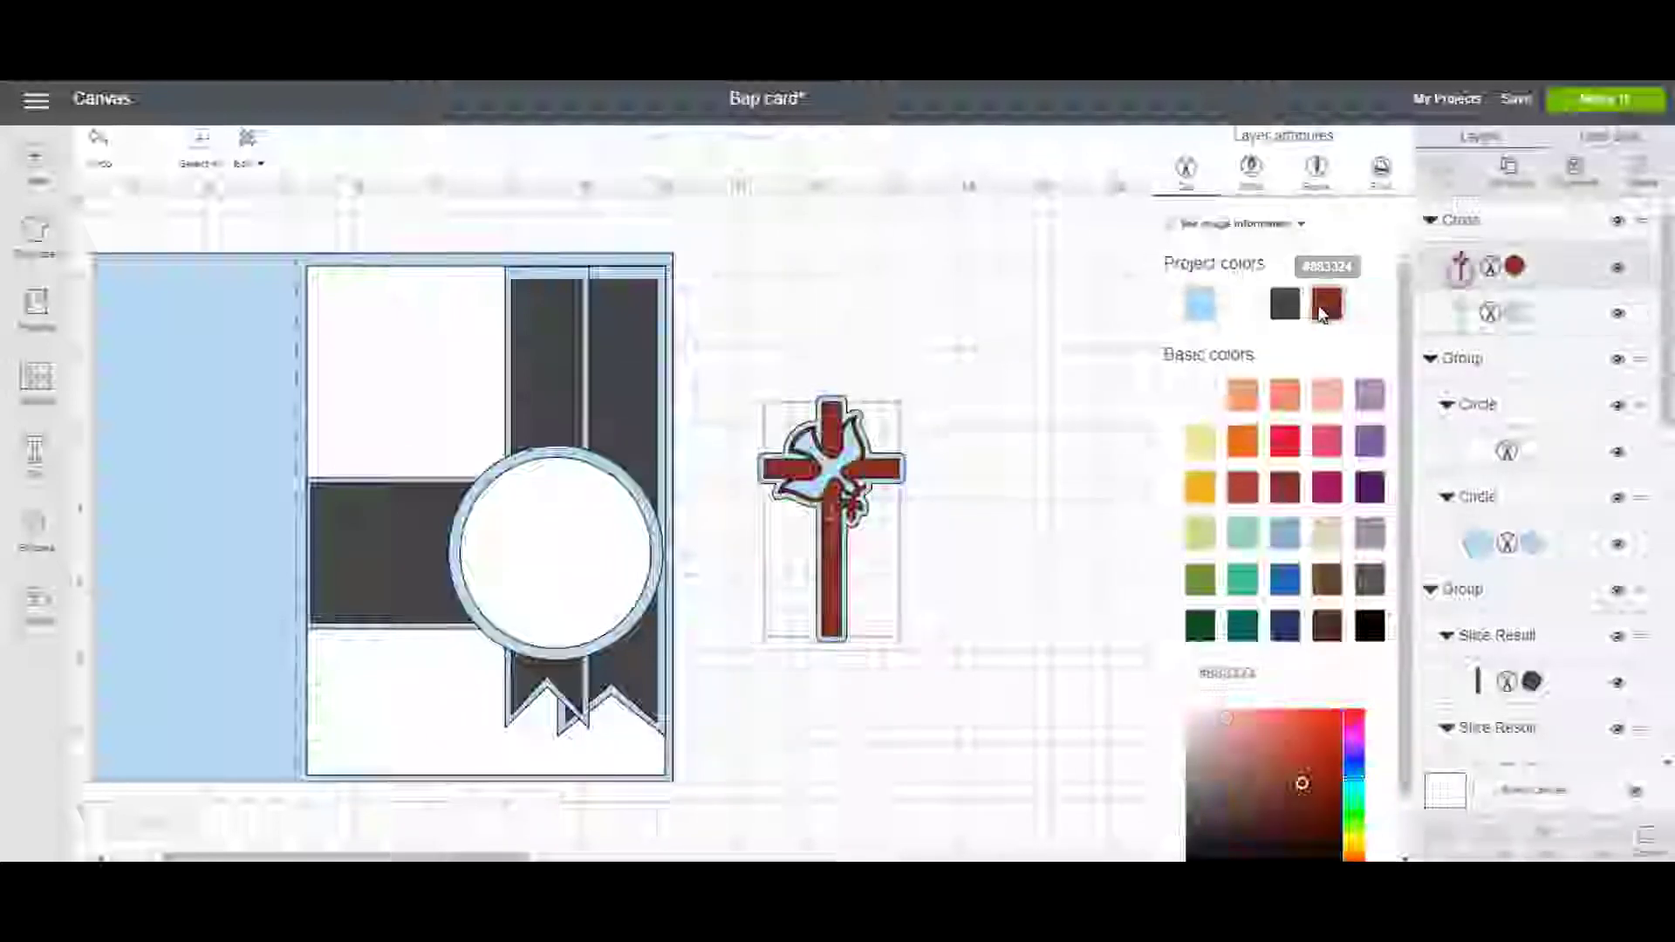
click(1239, 307)
click(835, 510)
Centre the cross on the circle medallion, nudging it slightly up and right.
drag(835, 509, 470, 539)
click(462, 565)
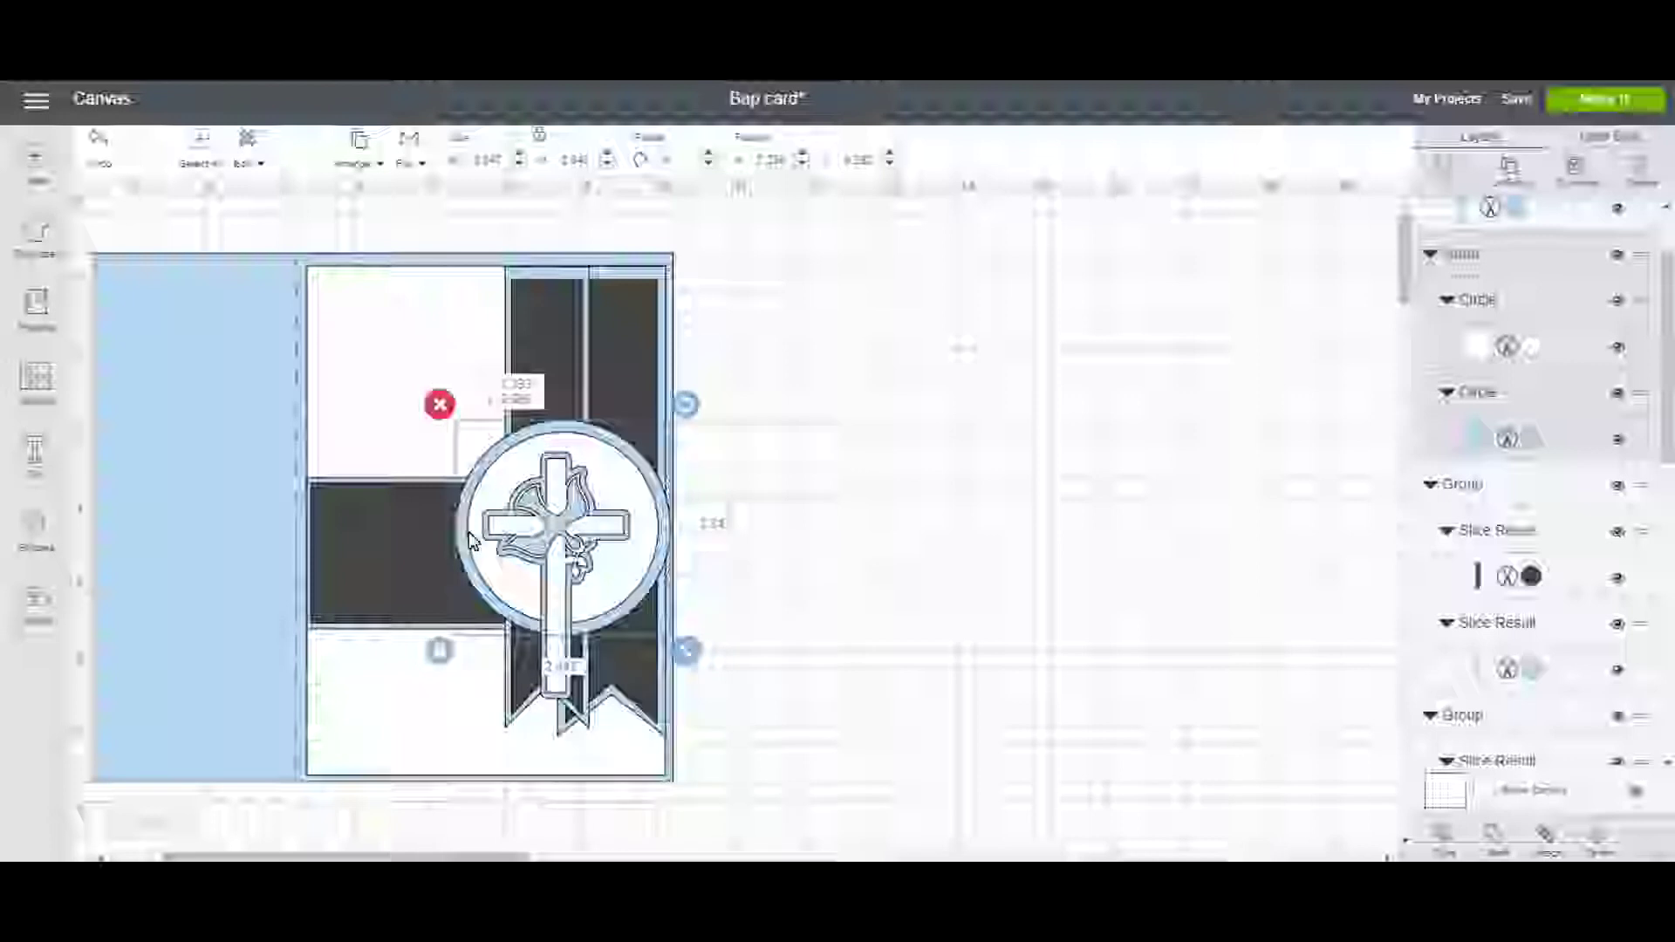
drag(541, 532, 549, 513)
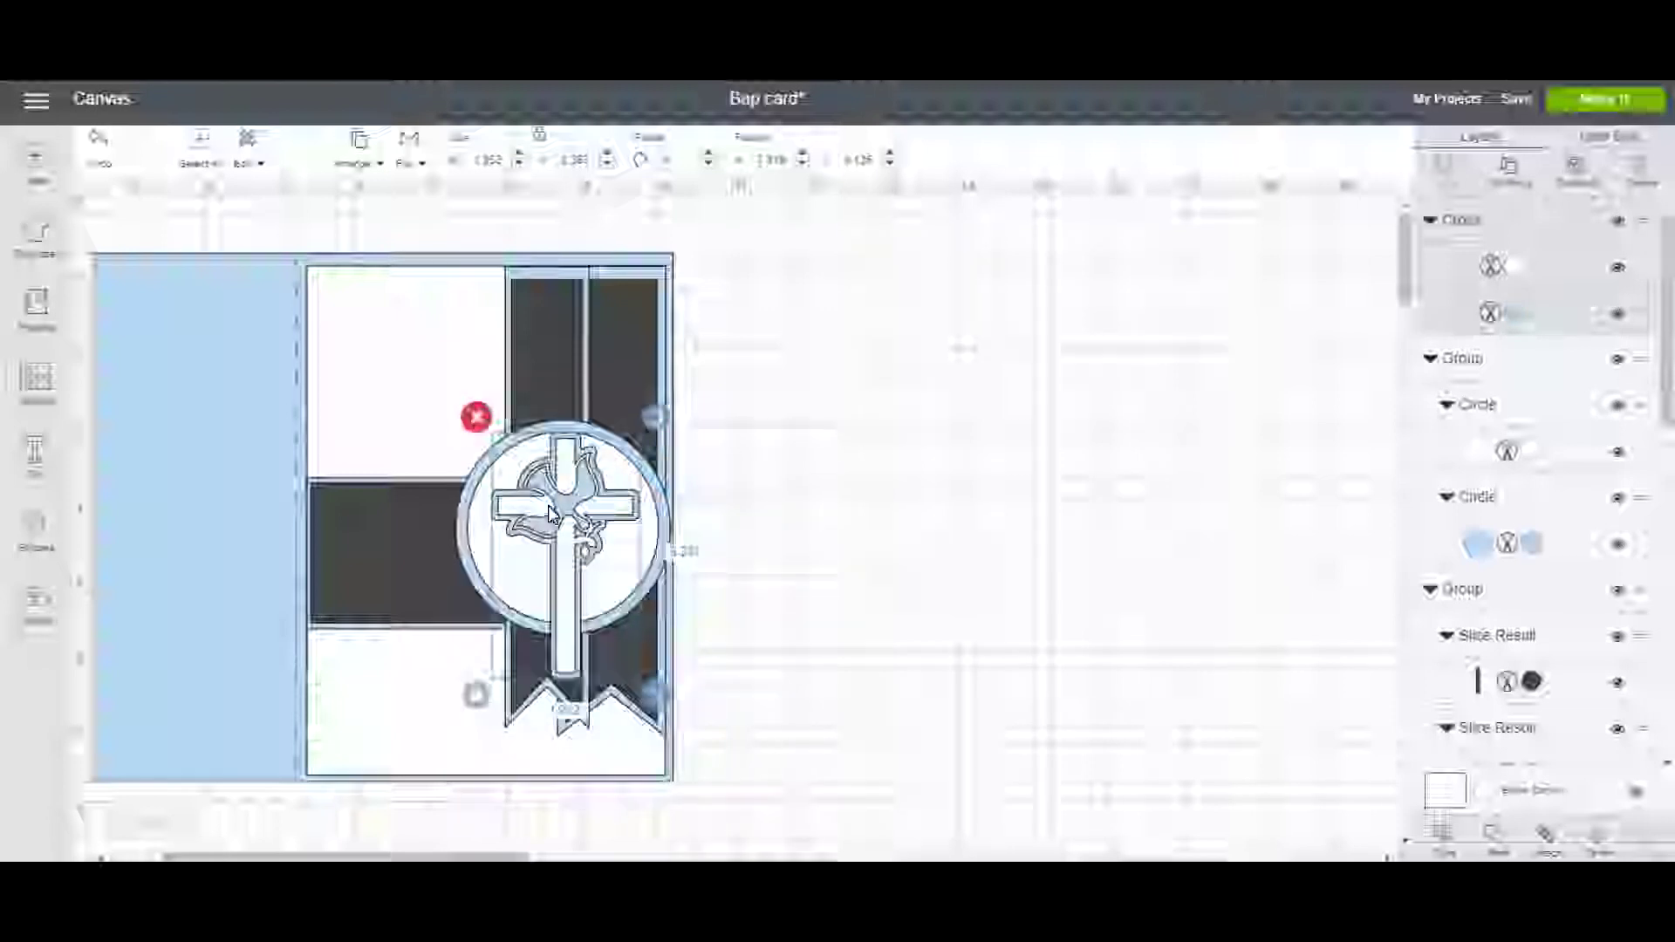
click(927, 587)
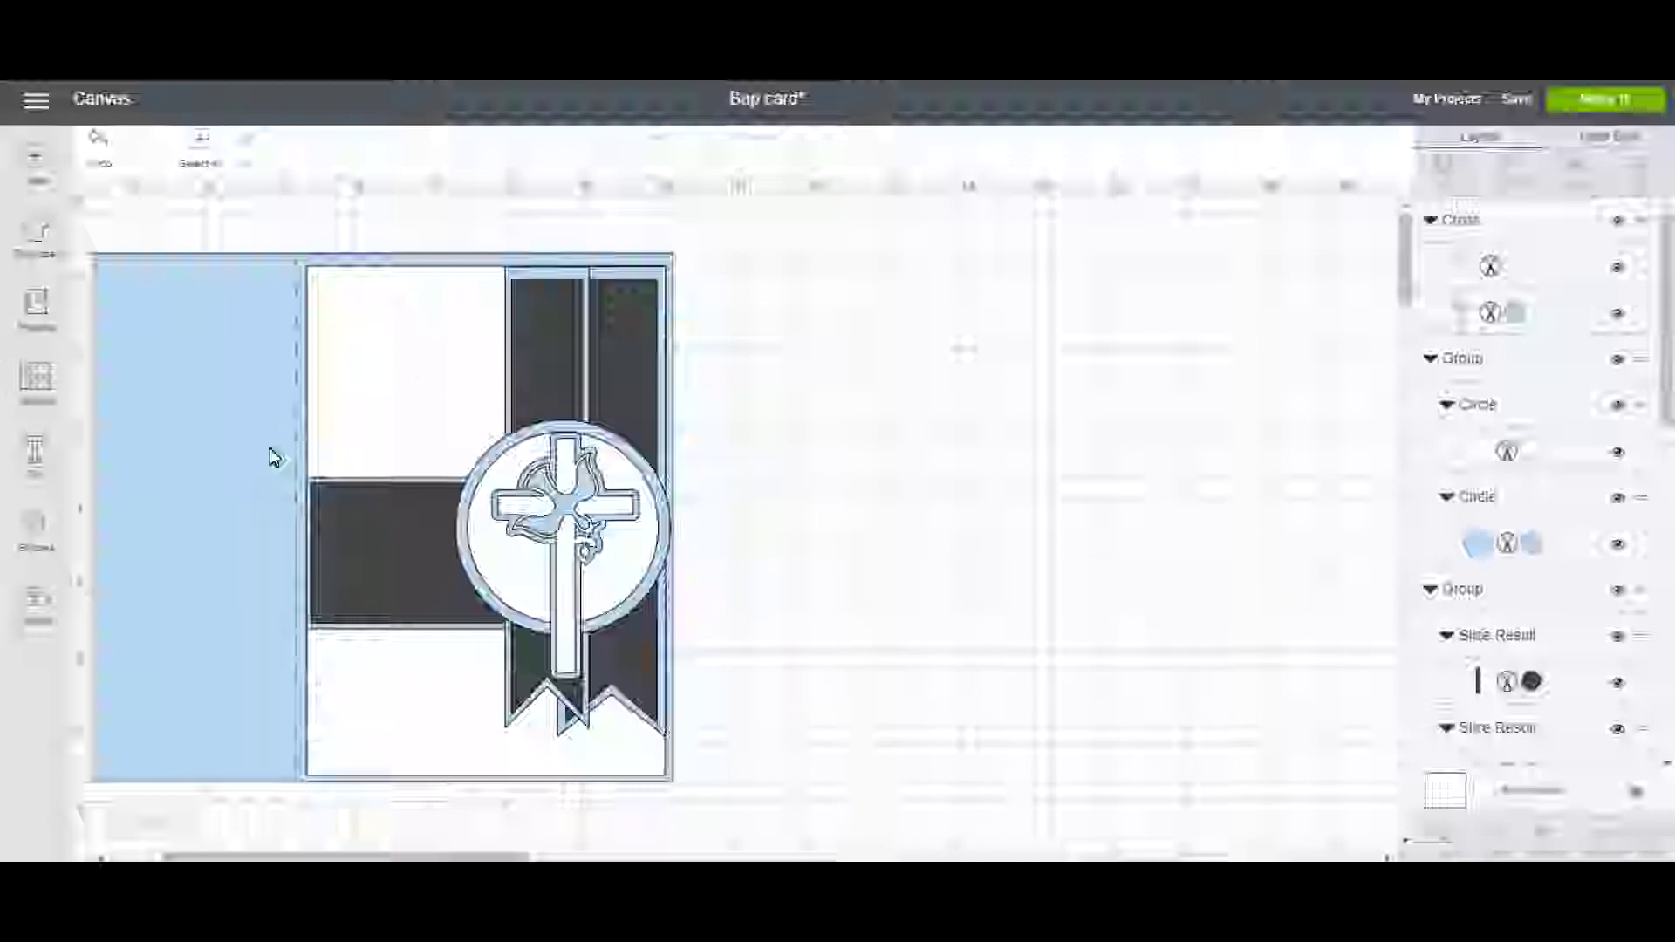
Add text with the child's name and 'January 13 2018', correct the month's spelling, and centre-align it.
click(63, 475)
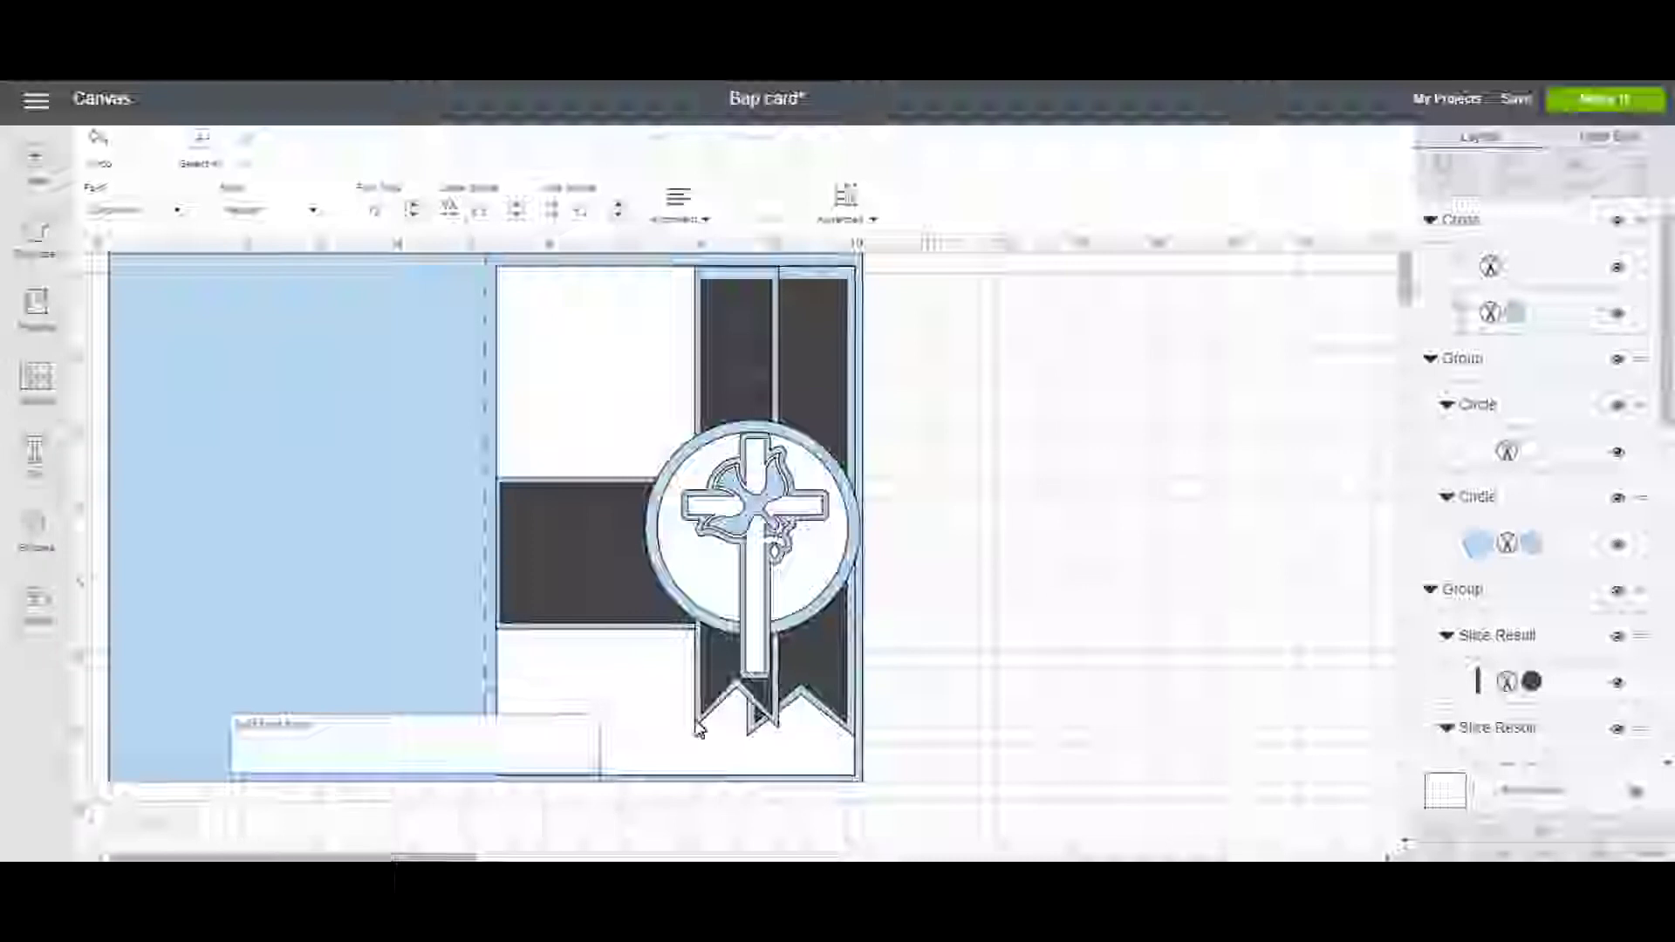
click(467, 757)
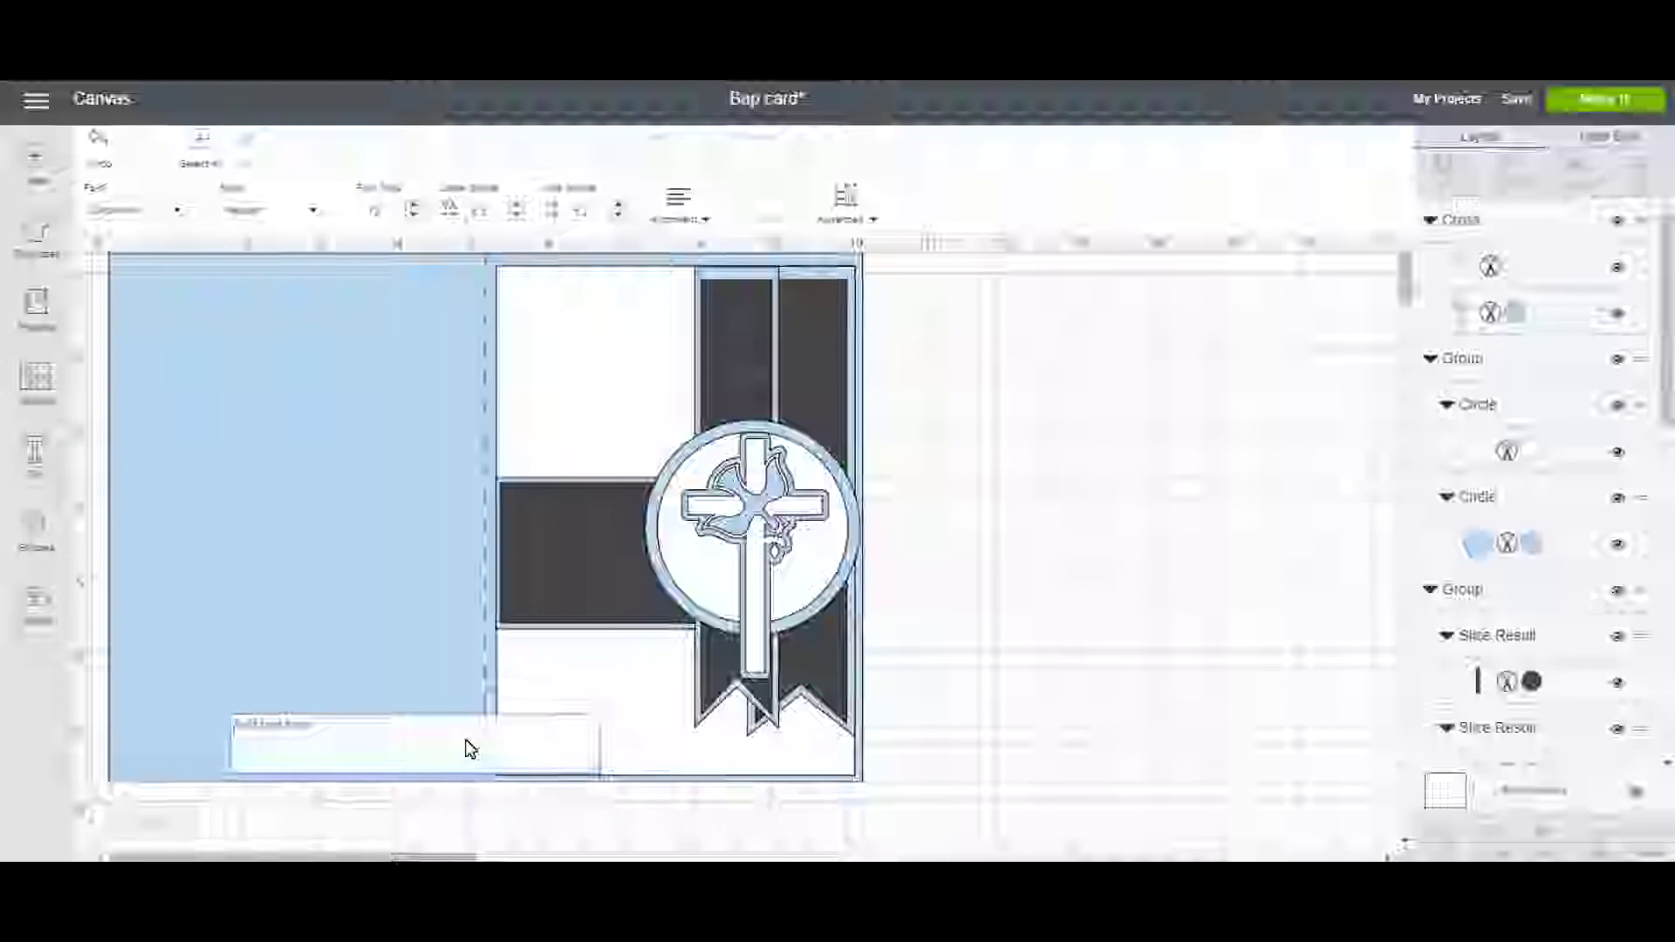
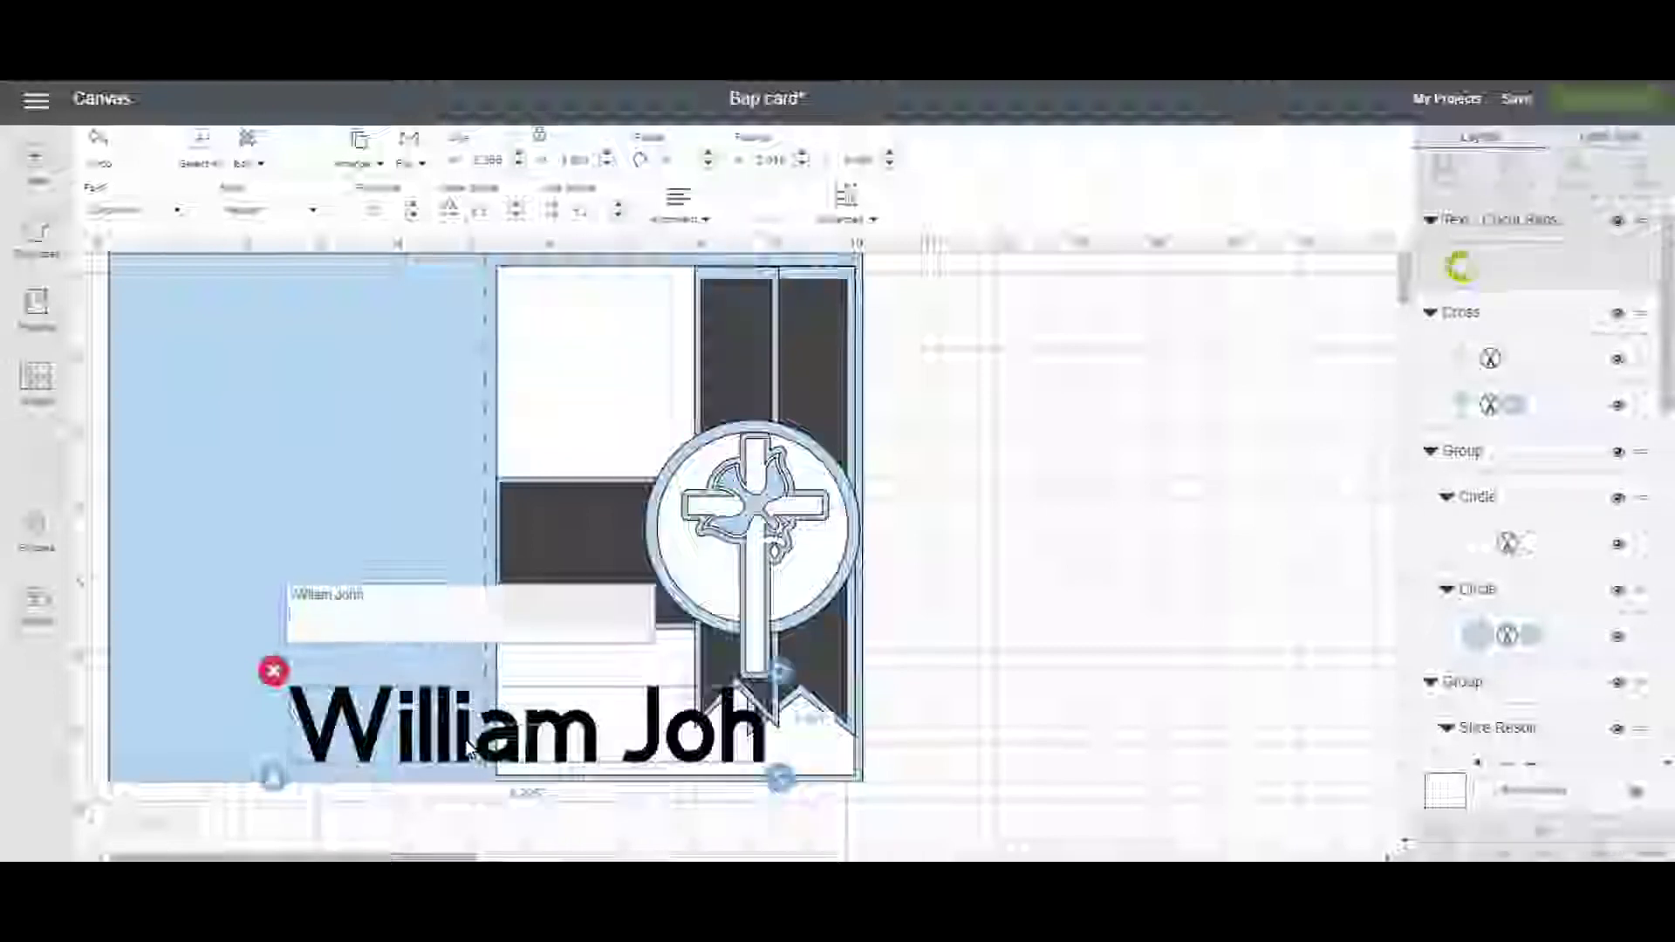
text(W)
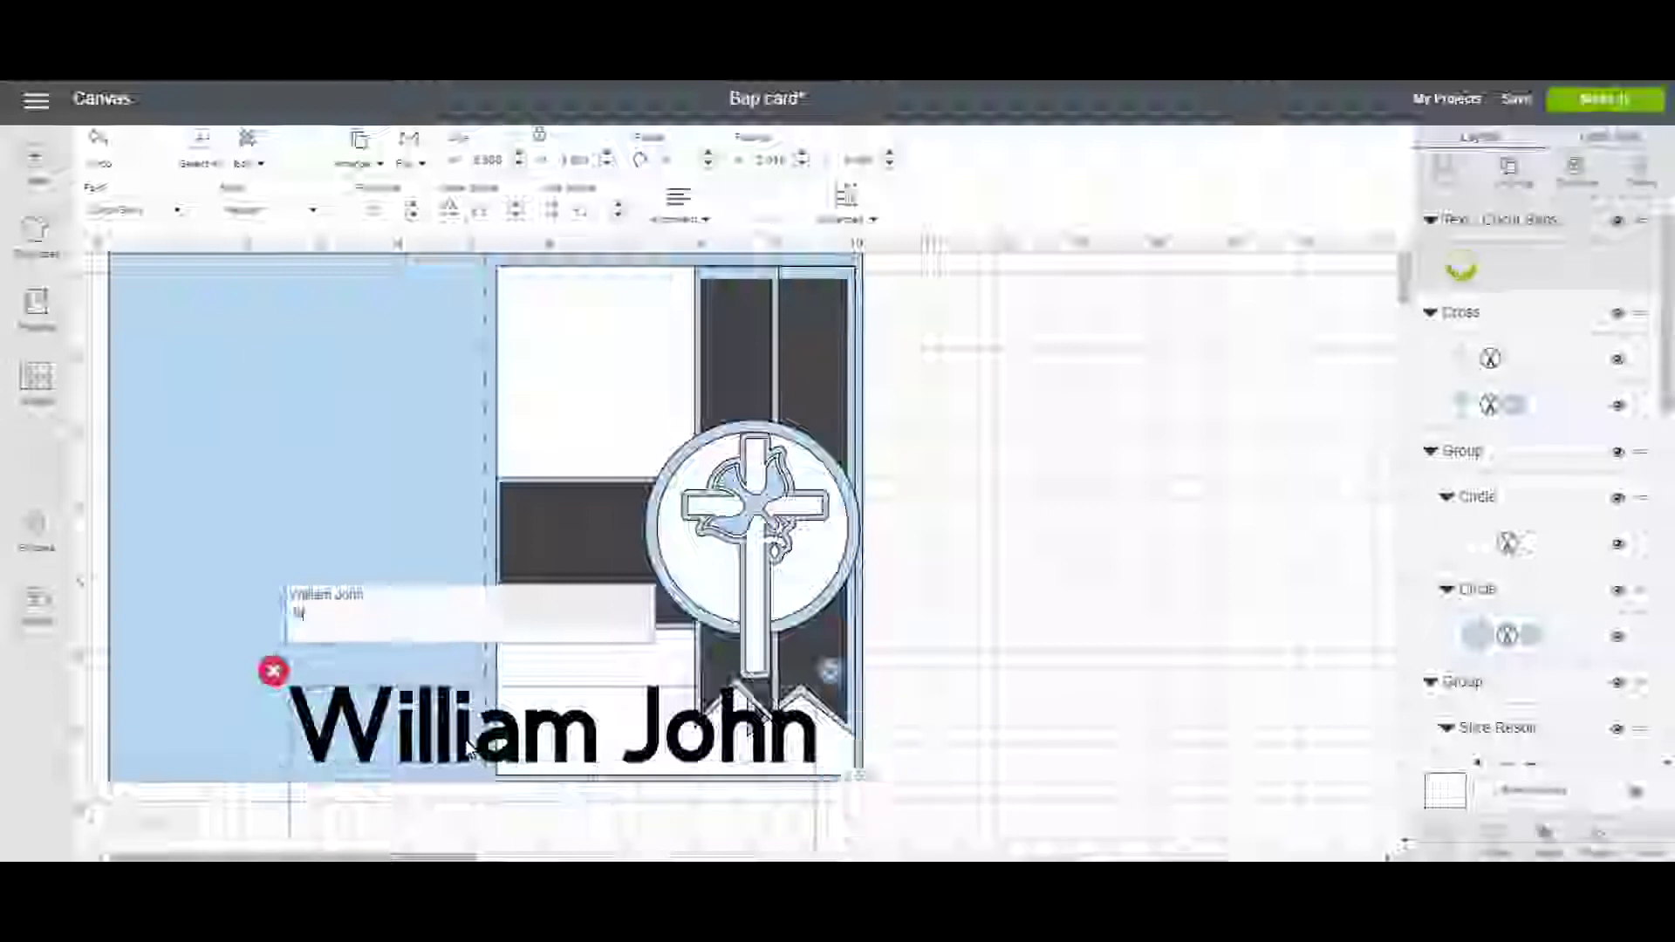
text(anaary)
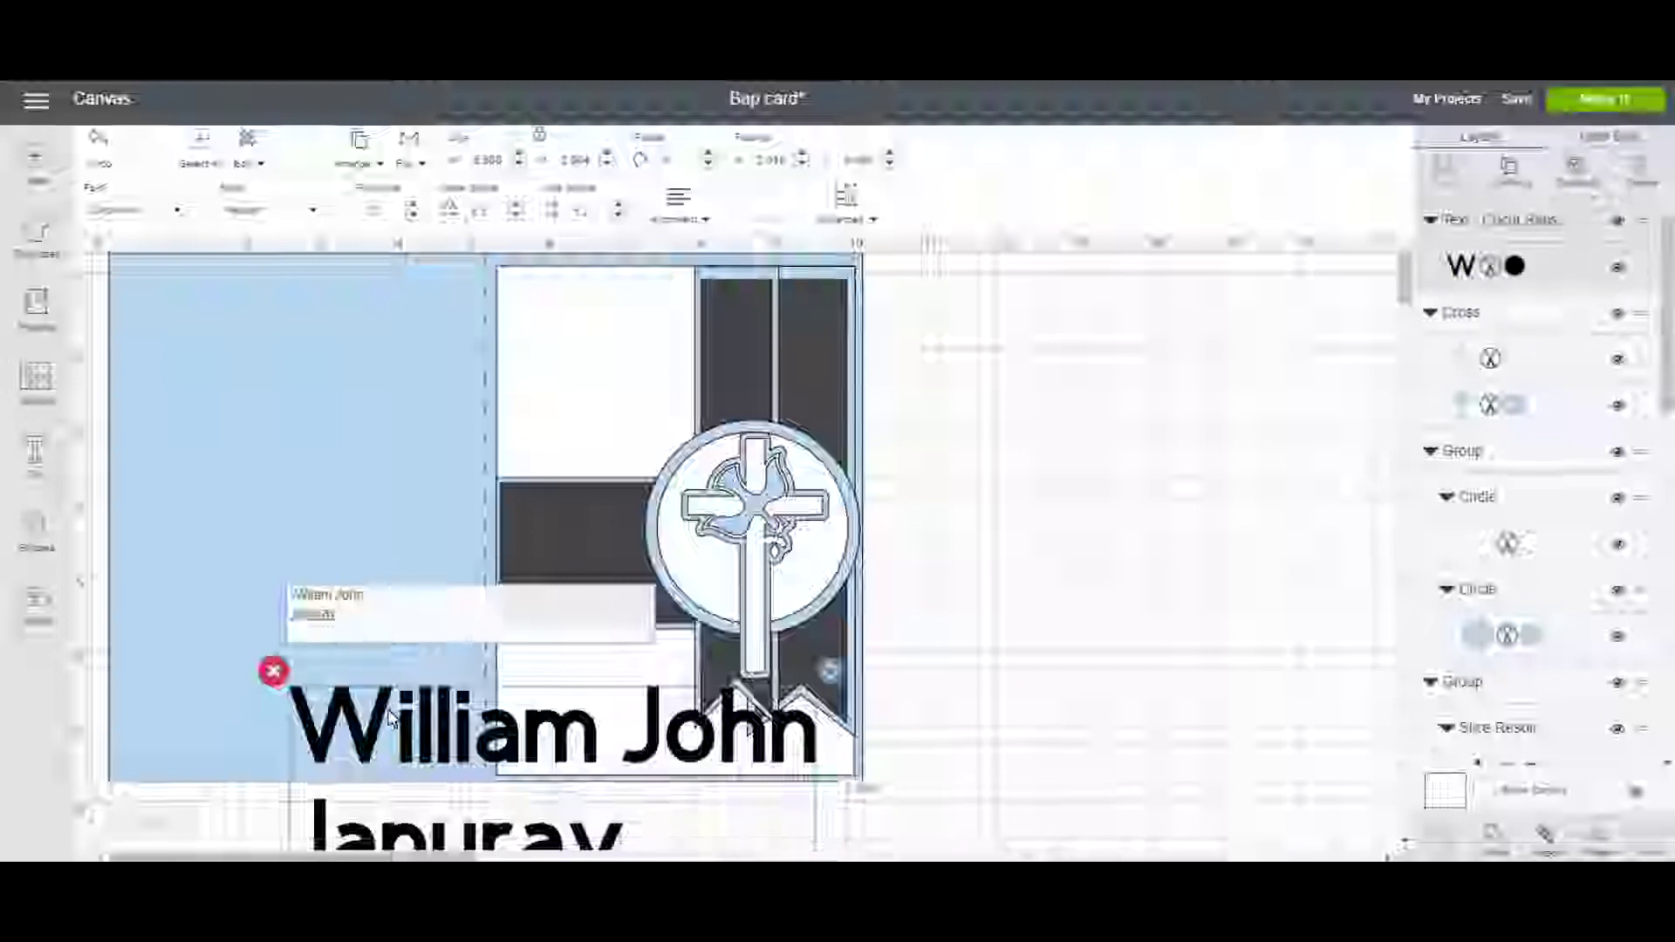
text( 18)
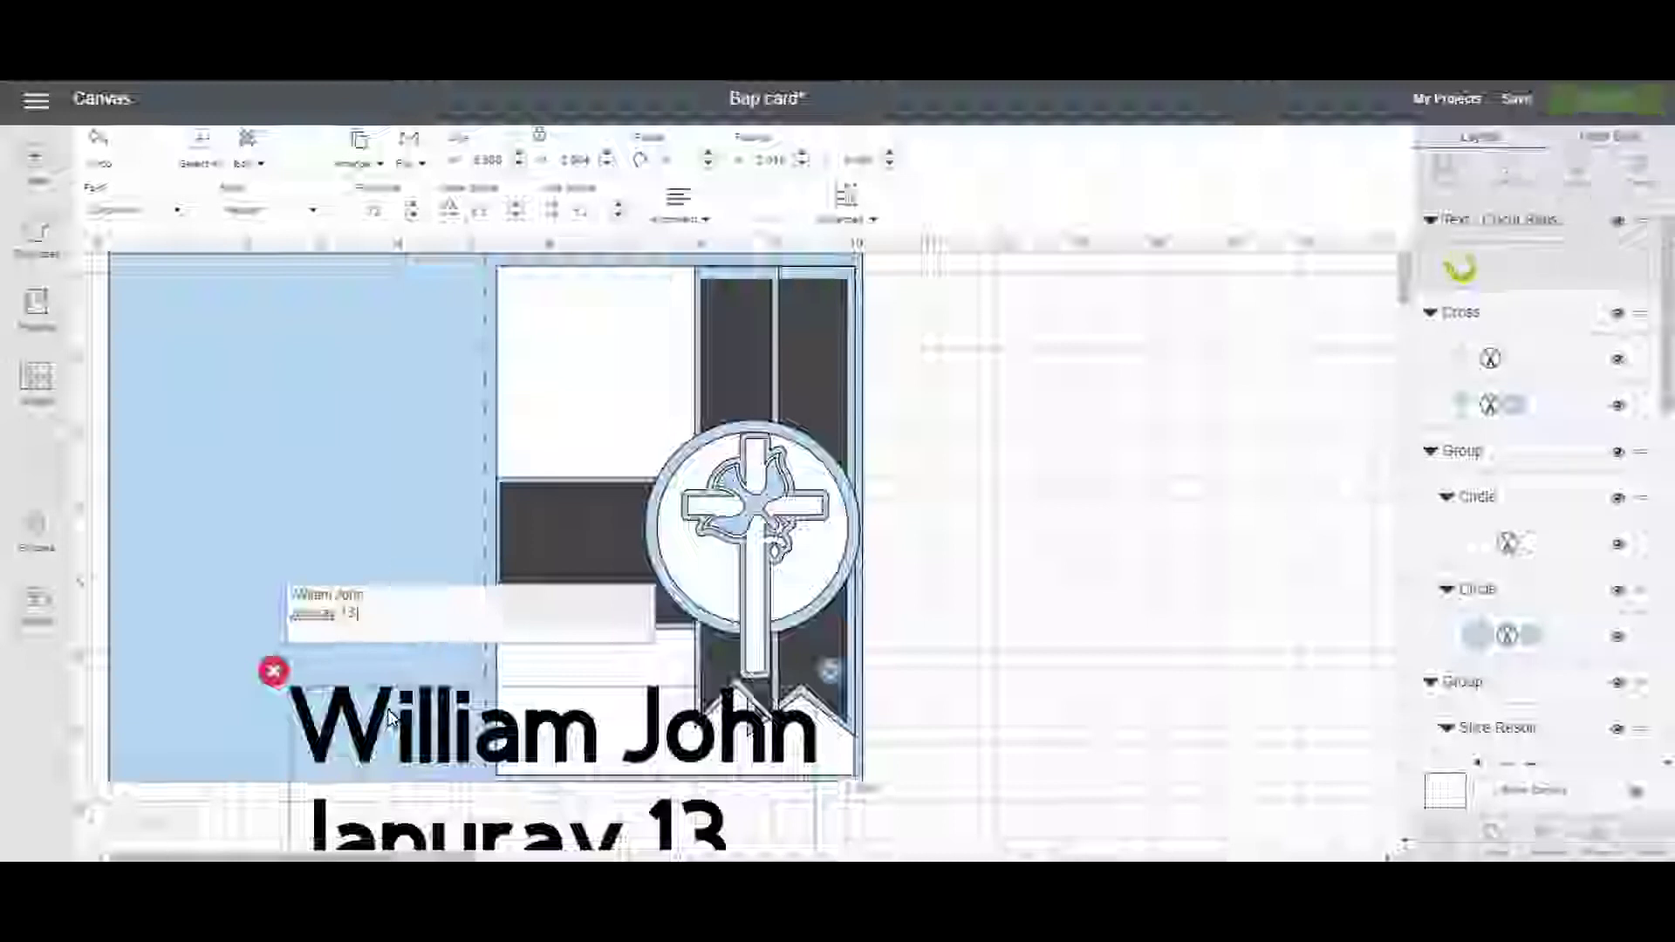
text(,2018)
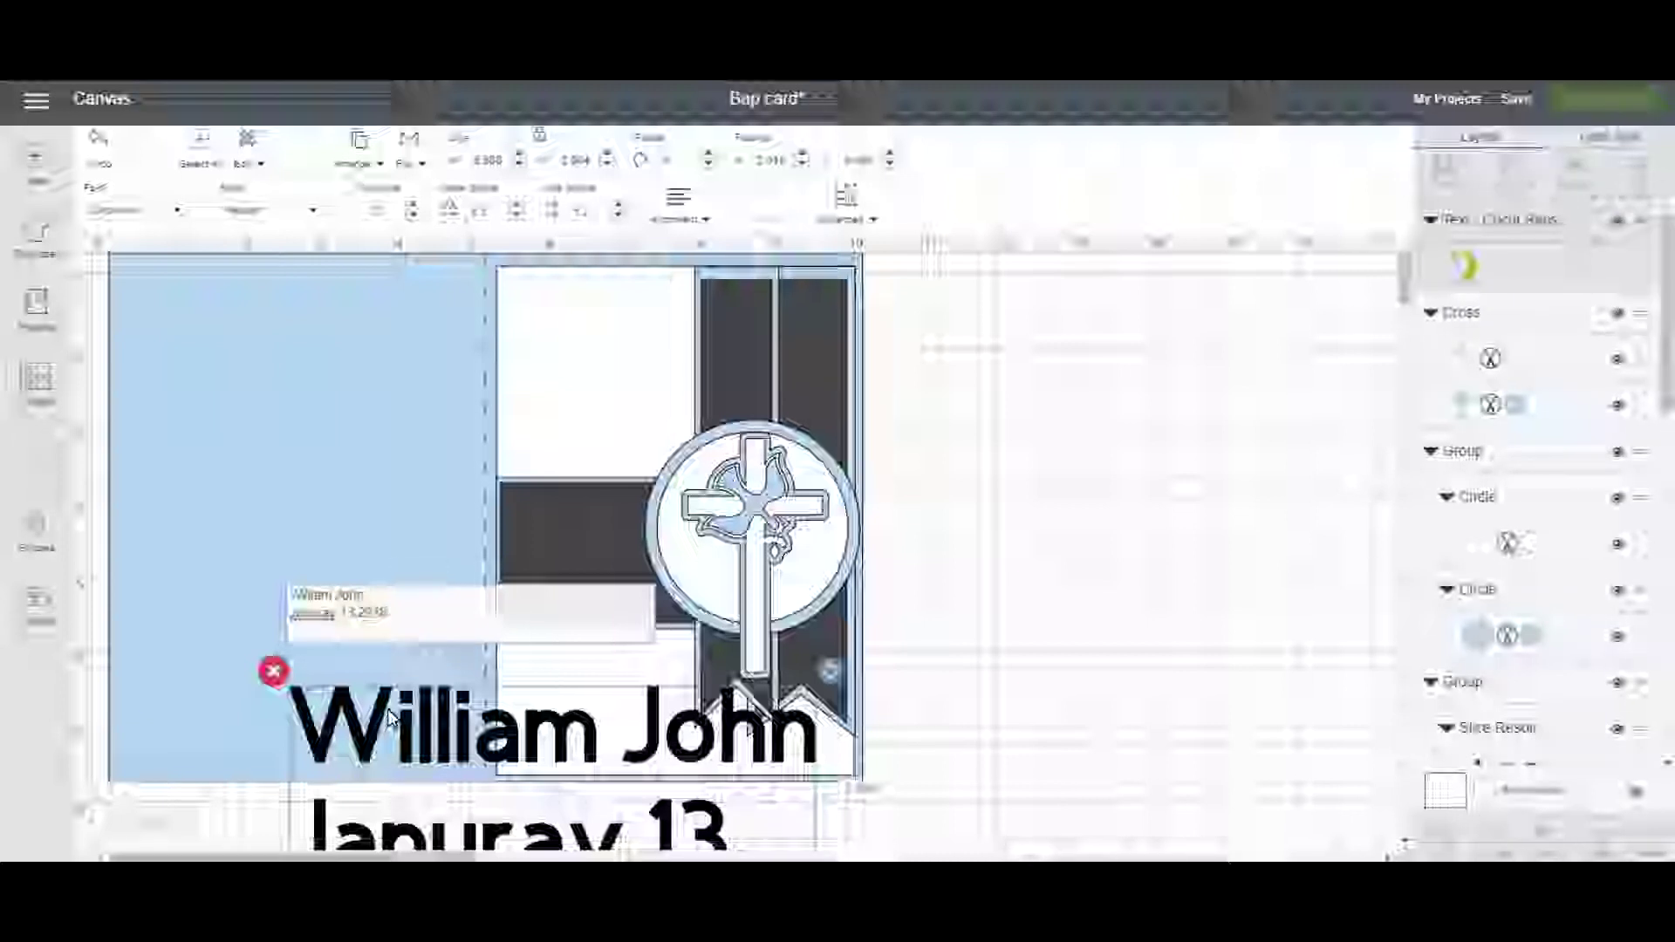
right_click(312, 626)
click(361, 638)
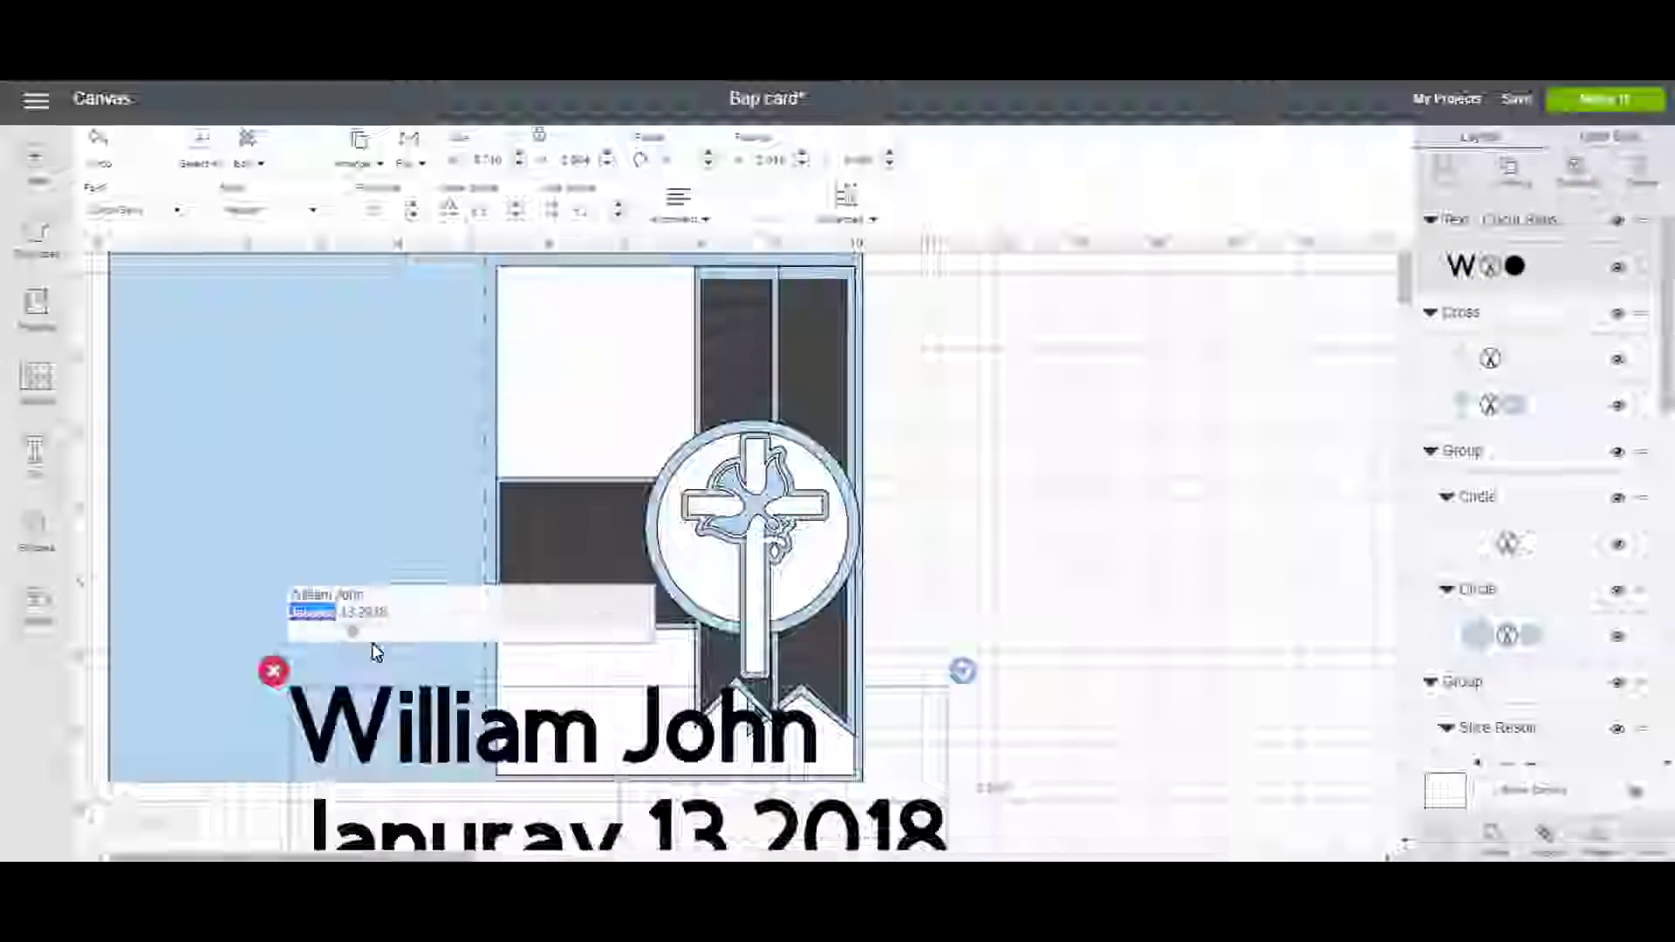
click(668, 762)
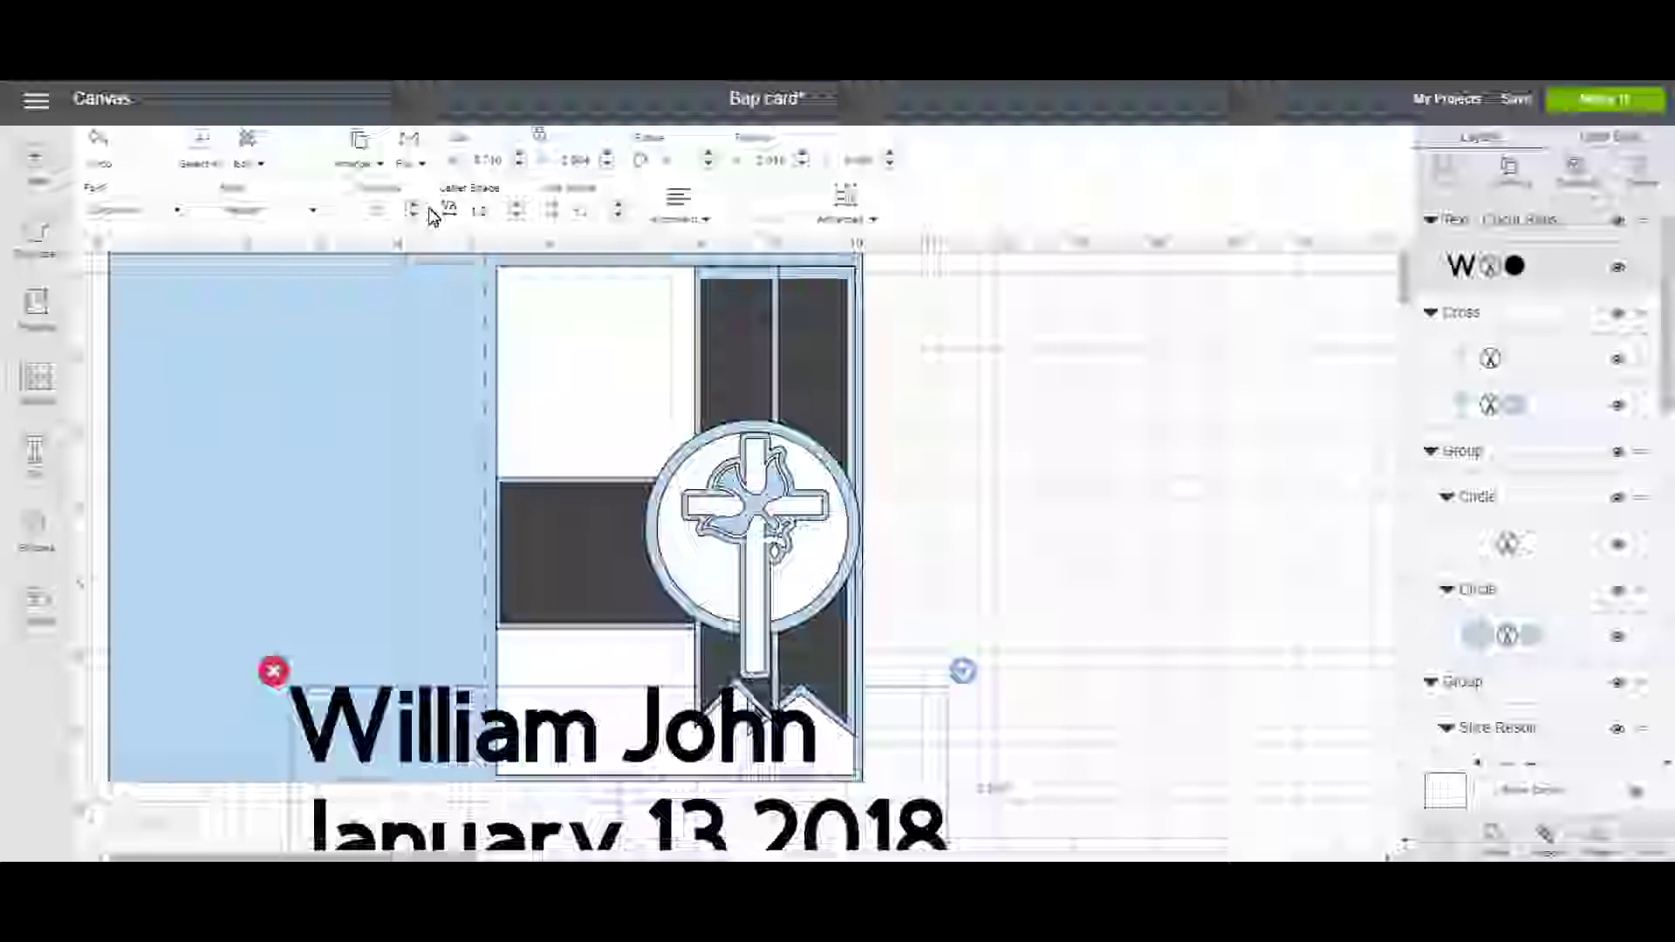
click(679, 210)
click(711, 286)
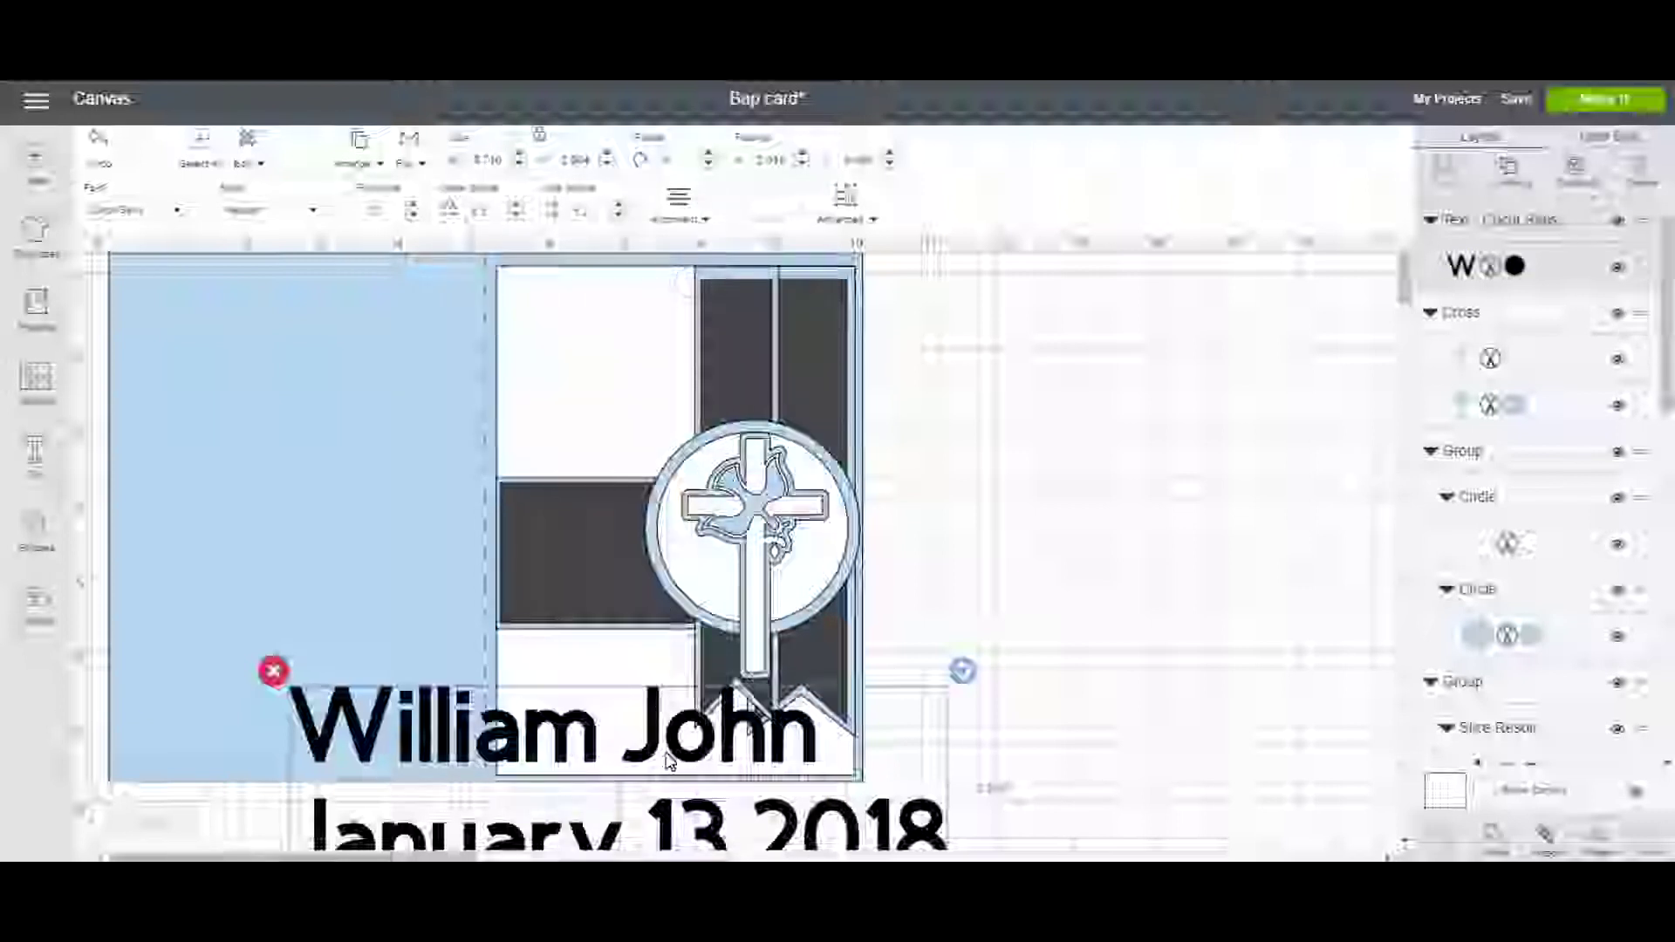
Move the name and date onto the card, shrink it, and left-align its lines.
drag(661, 765, 634, 473)
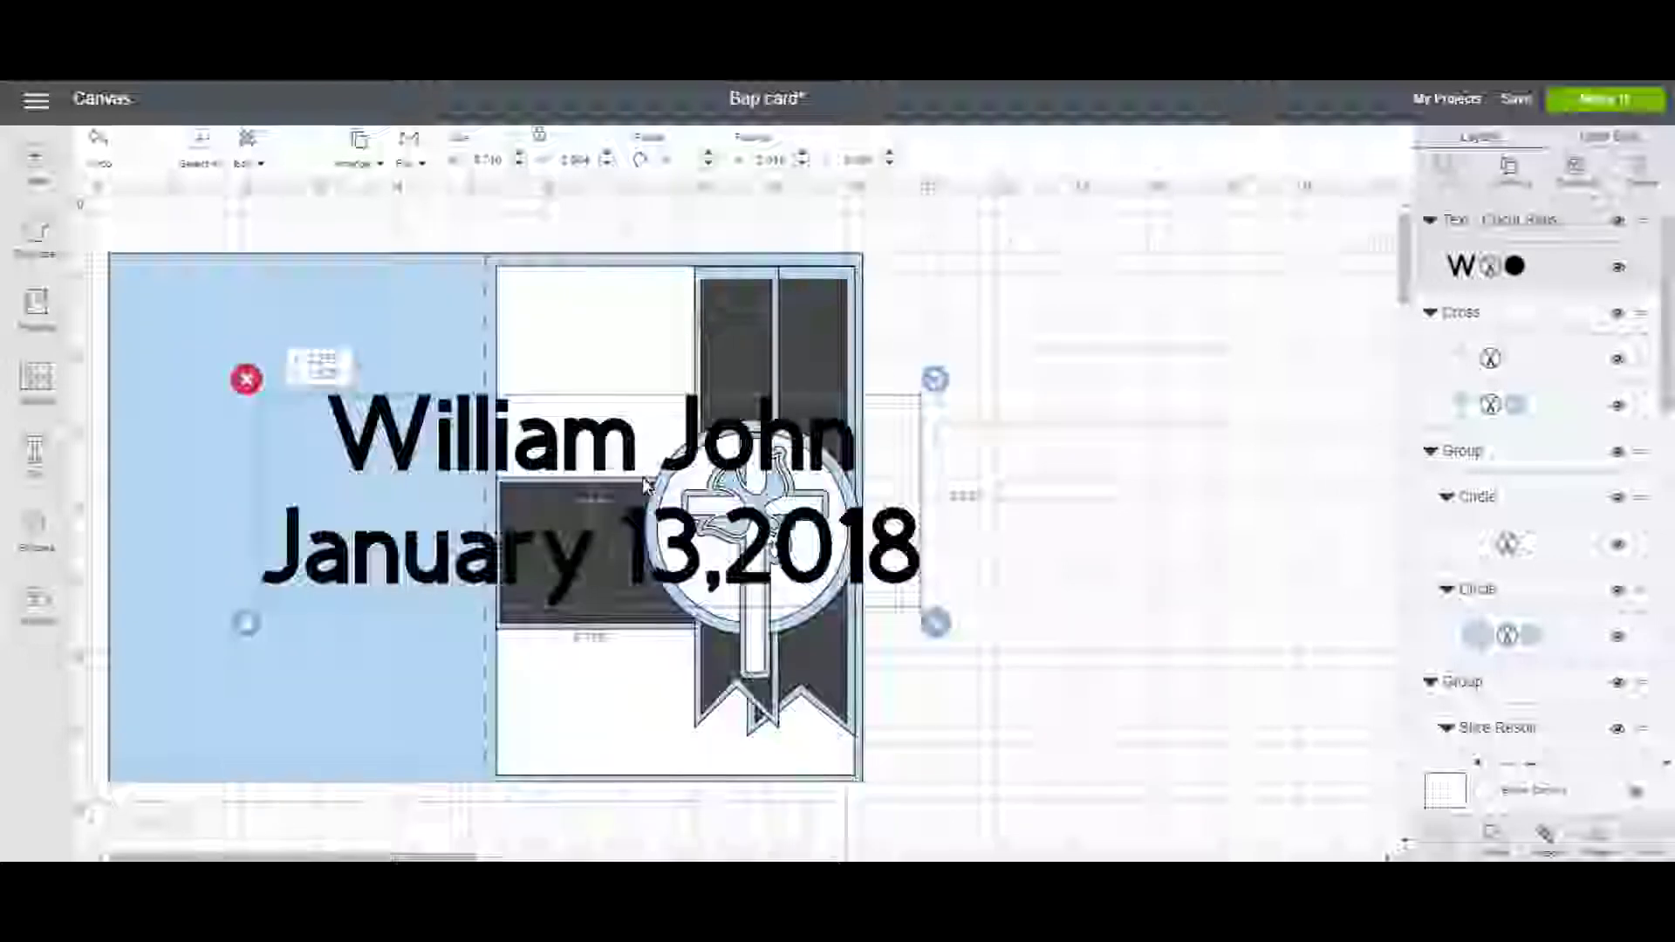
drag(934, 628, 628, 523)
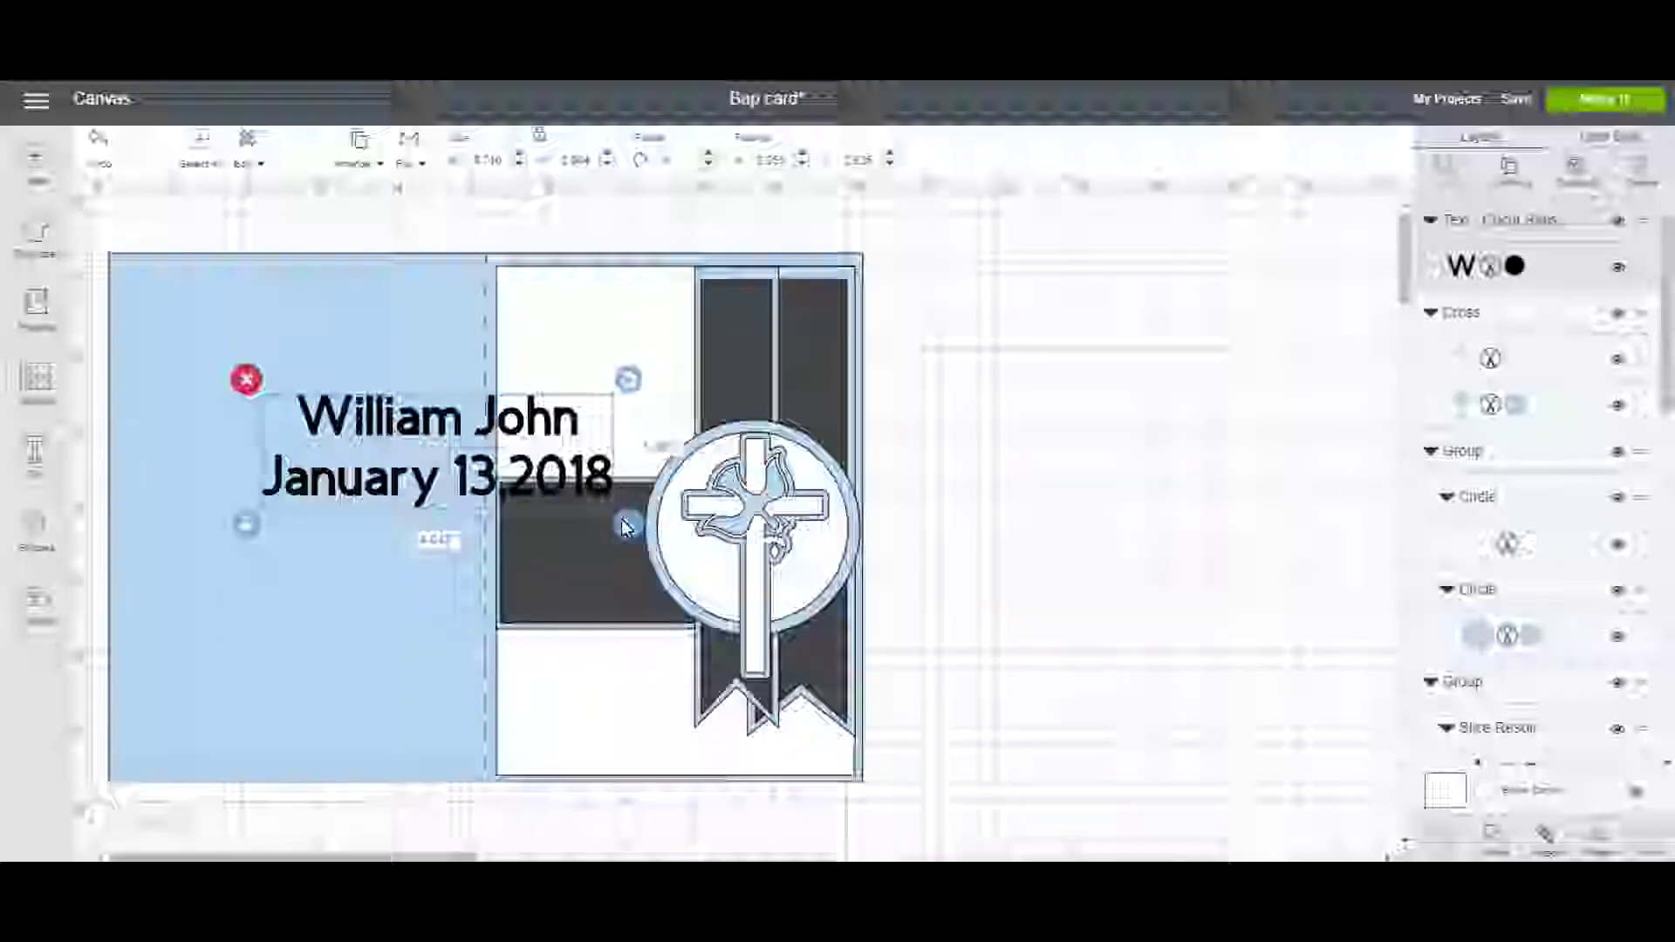
drag(491, 475, 719, 739)
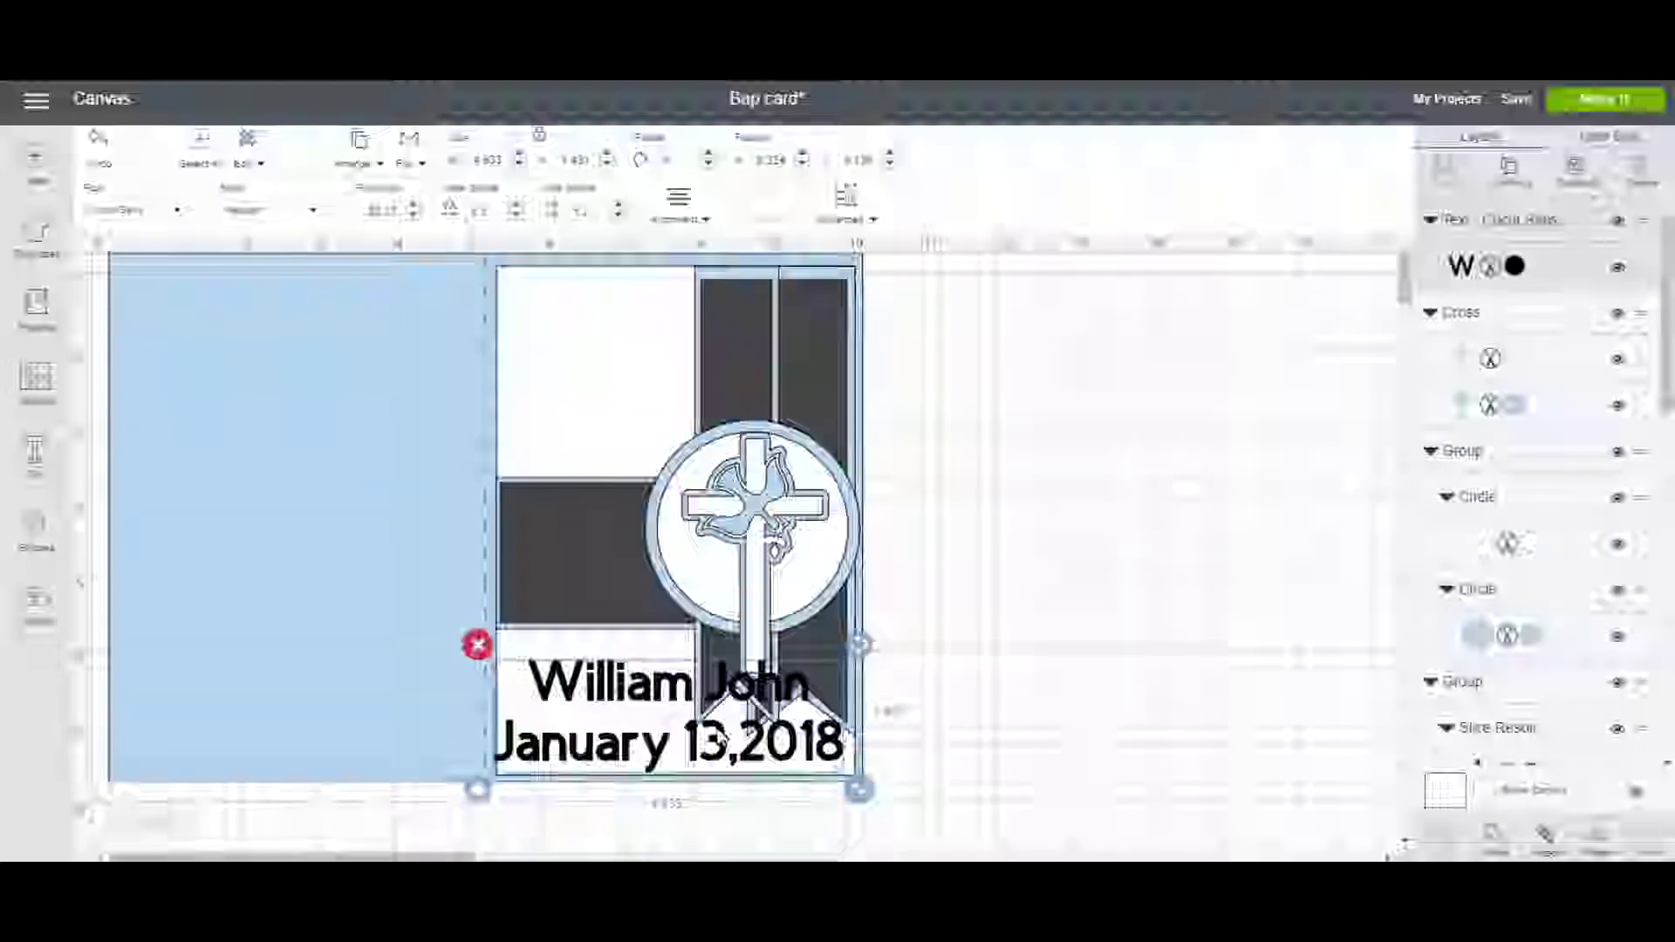
click(691, 229)
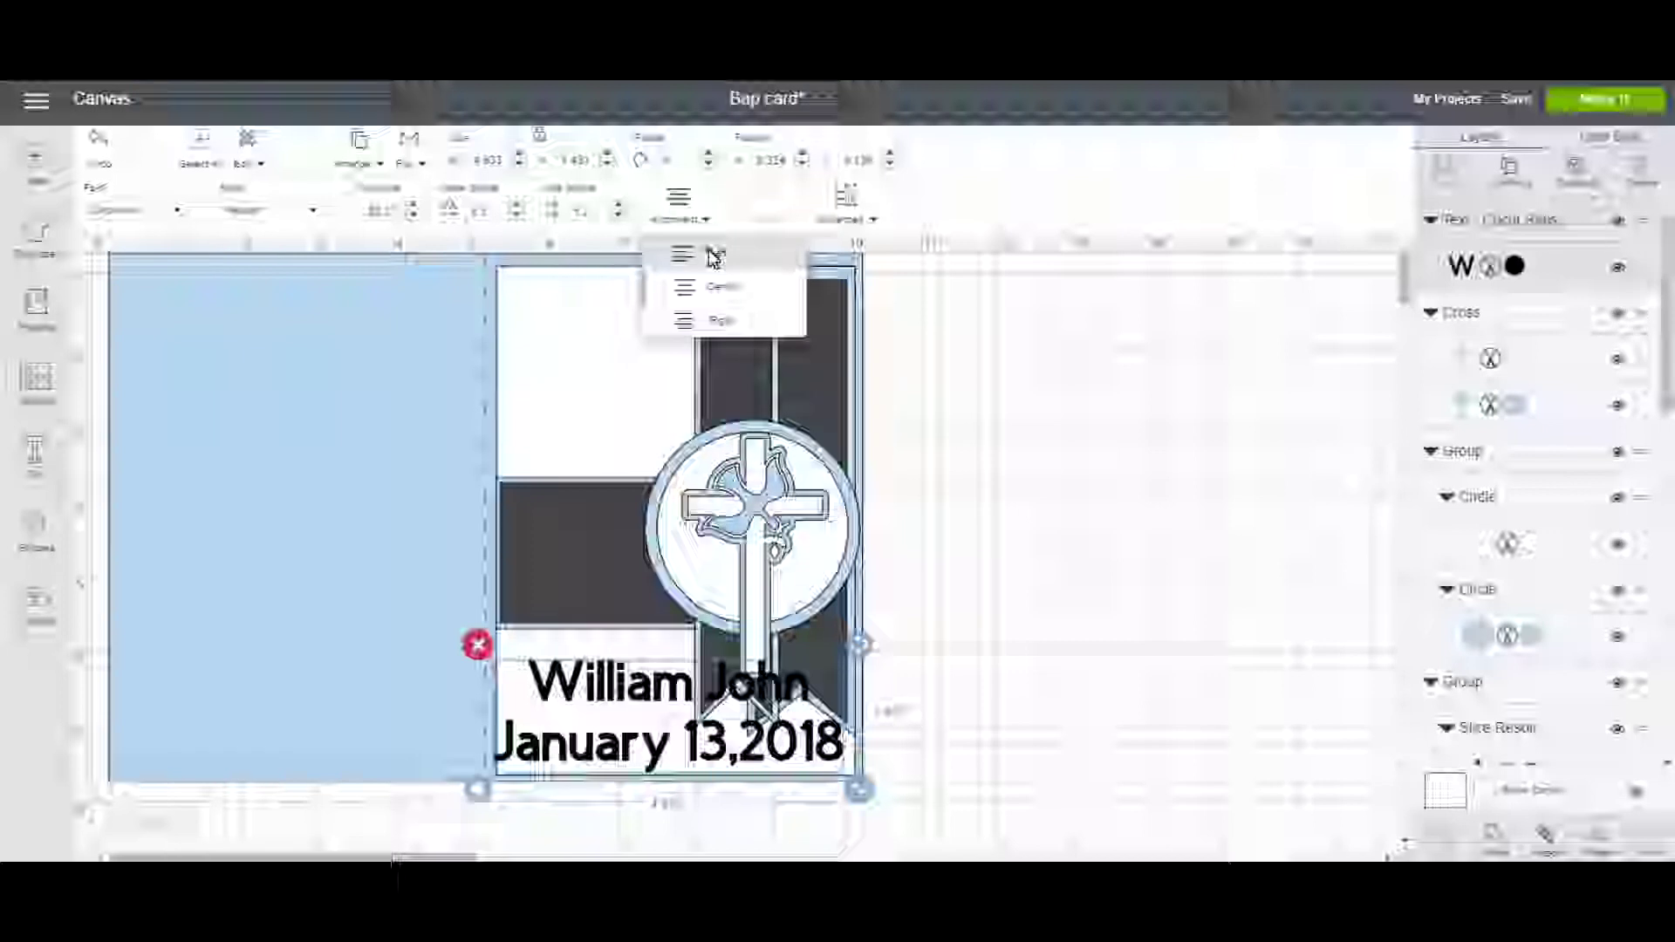
click(708, 251)
Shrink the name and date further and position it in the front panel's bottom-left corner.
drag(863, 802, 740, 763)
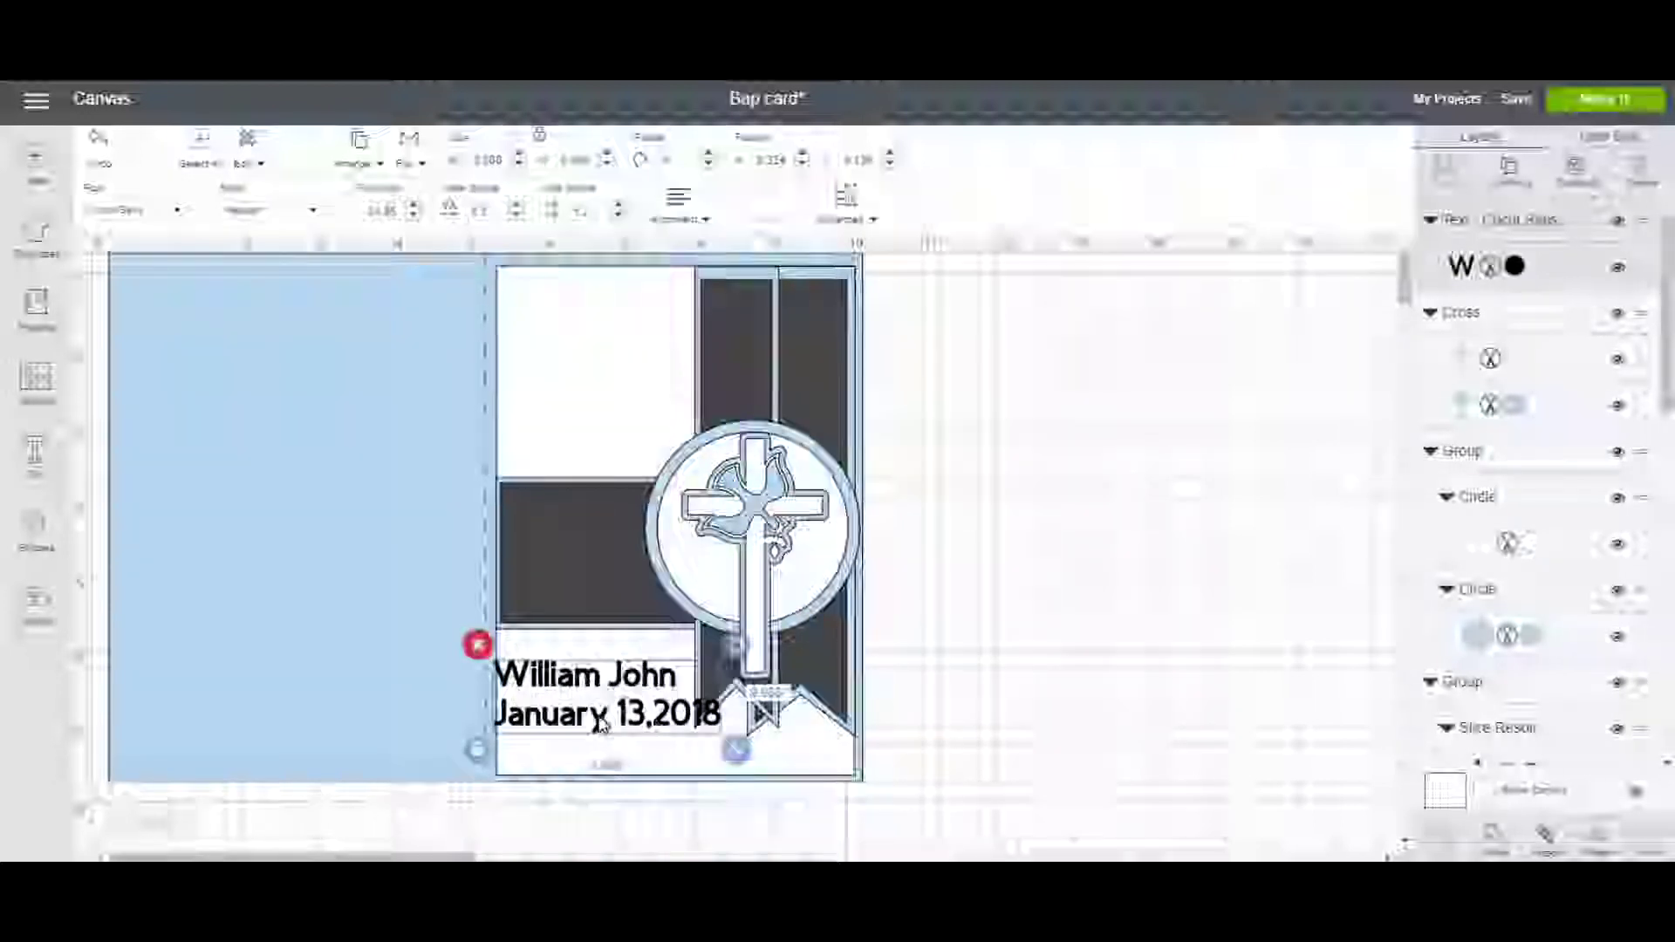
drag(601, 722, 619, 750)
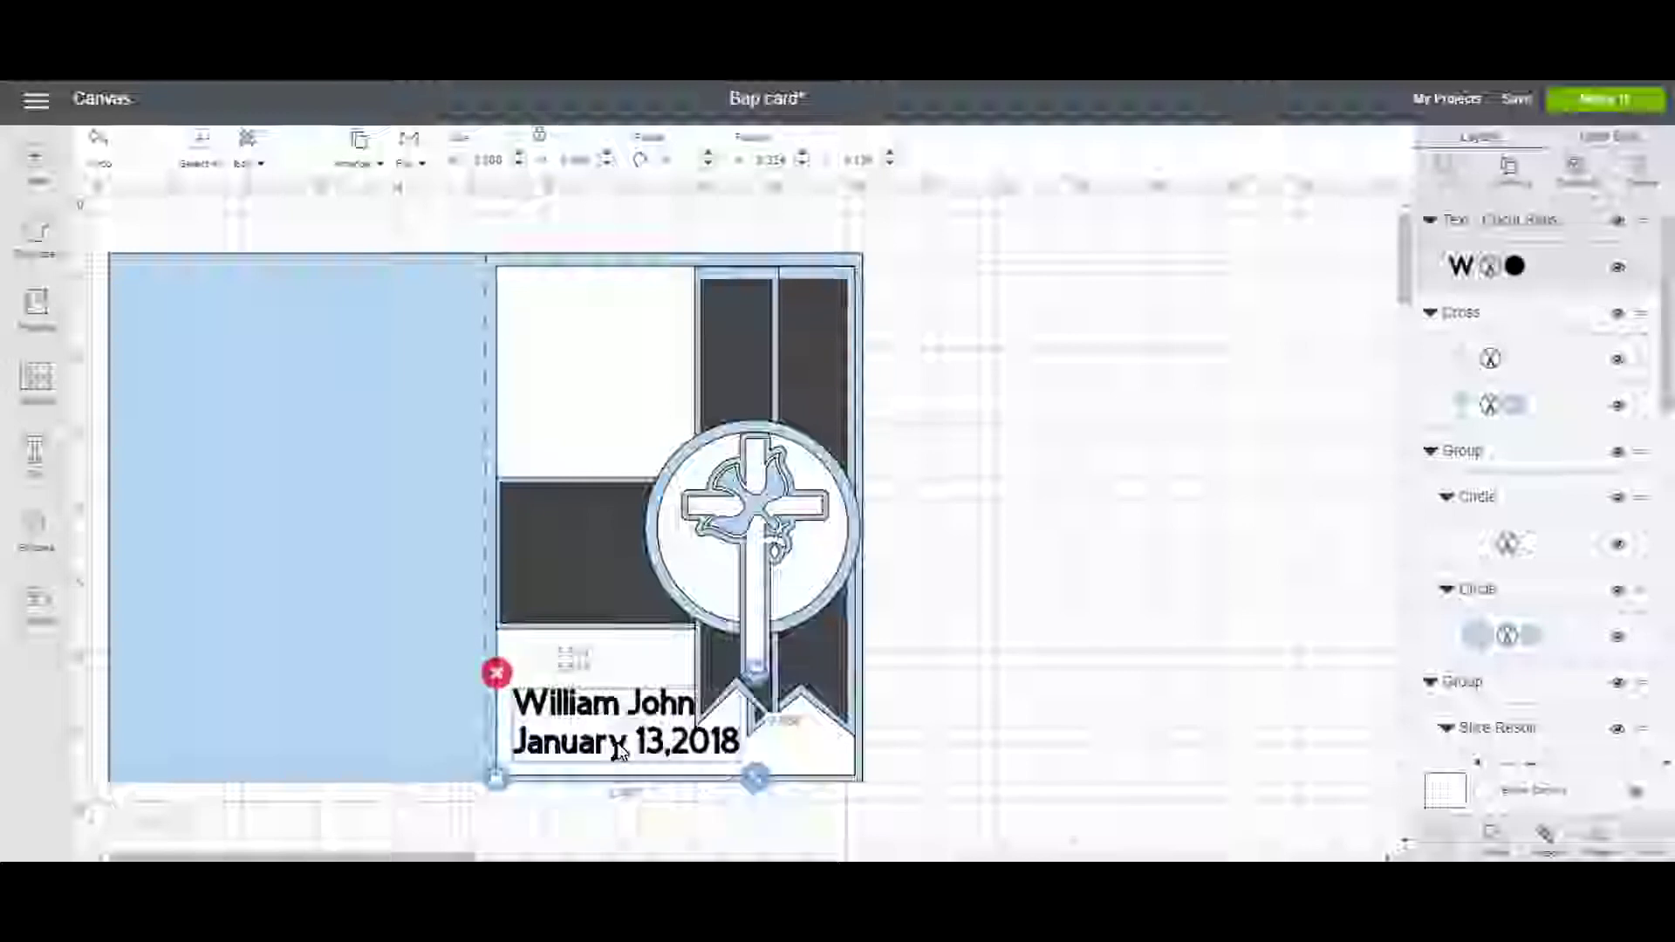
drag(741, 783, 720, 779)
click(637, 740)
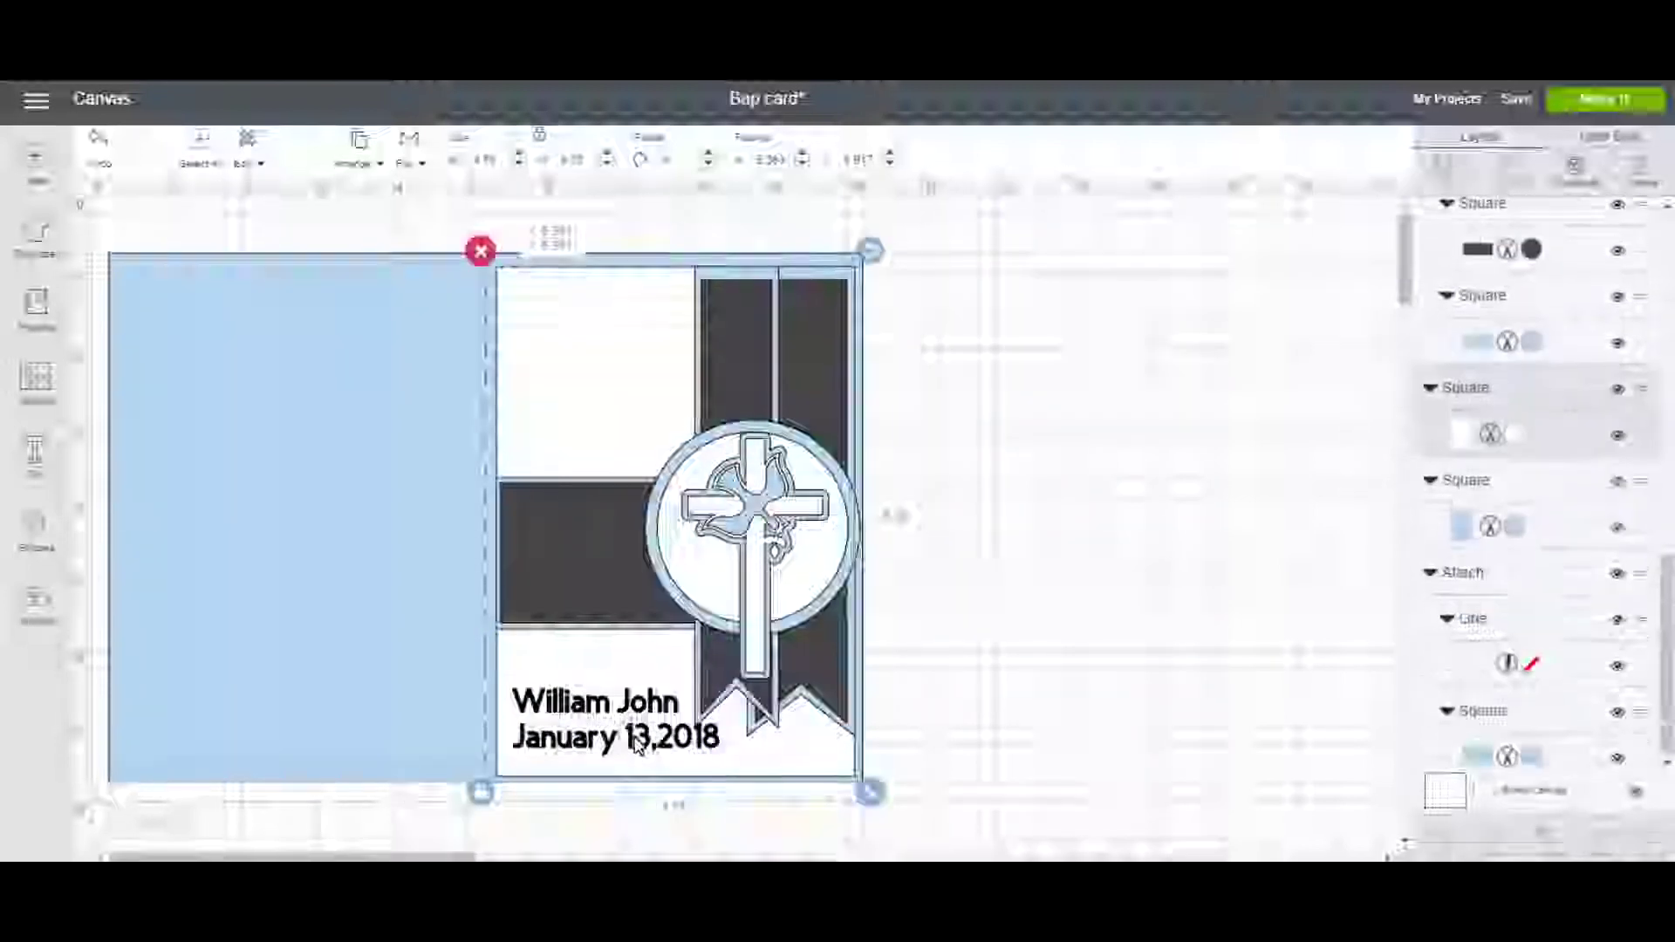
click(633, 742)
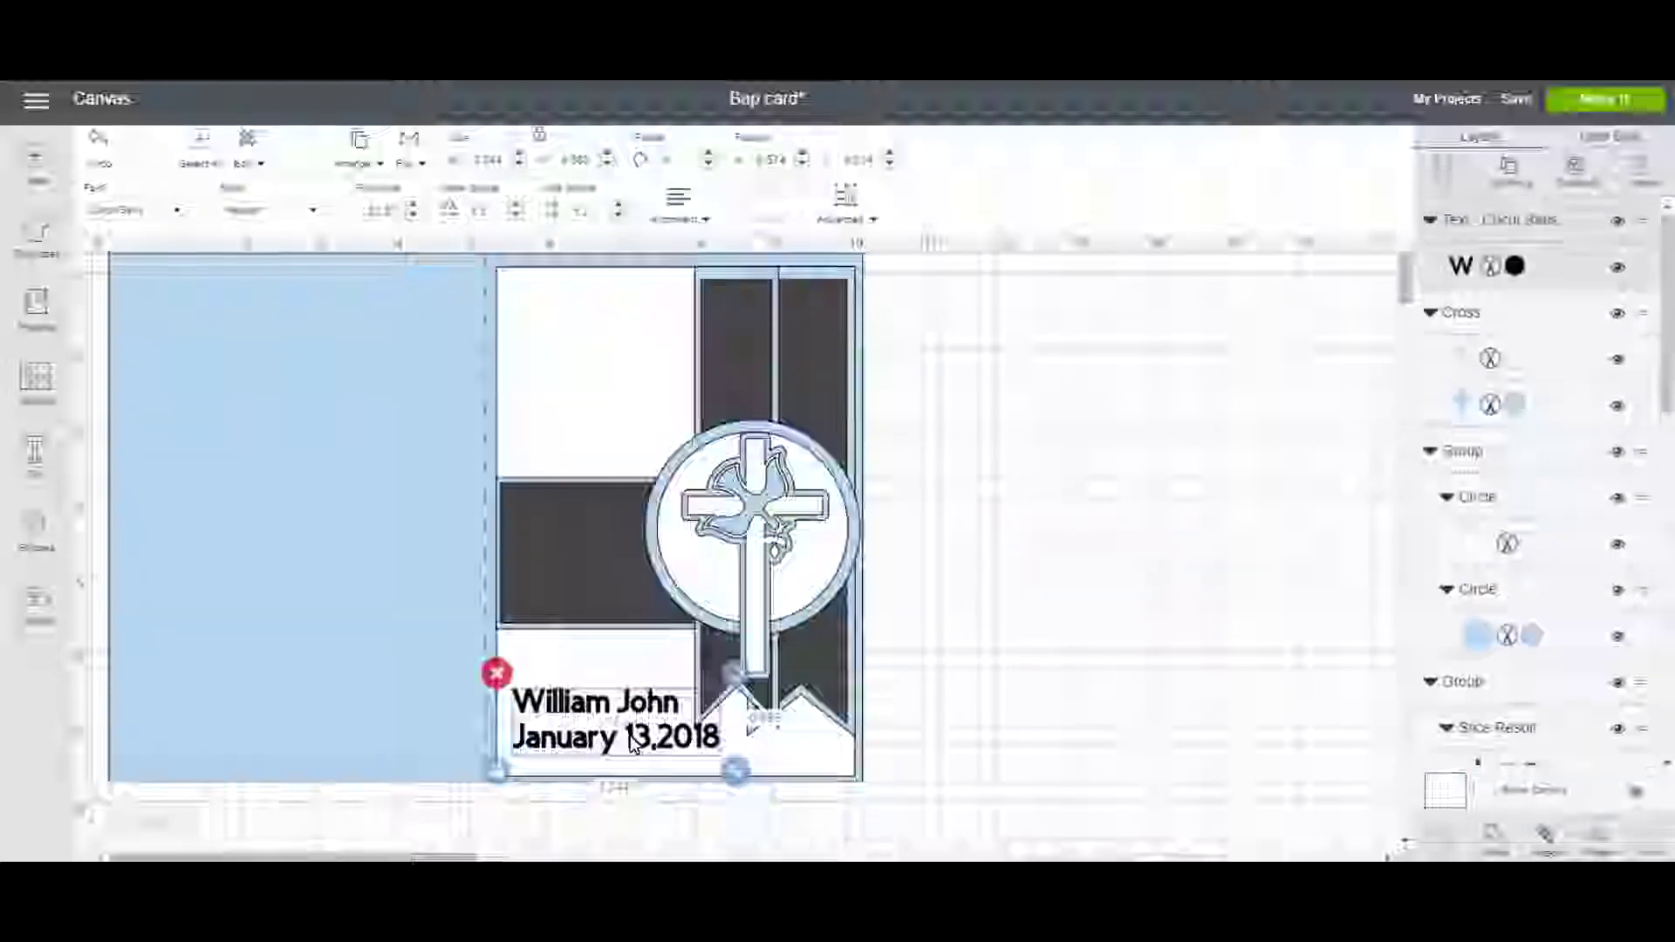
key(Escape)
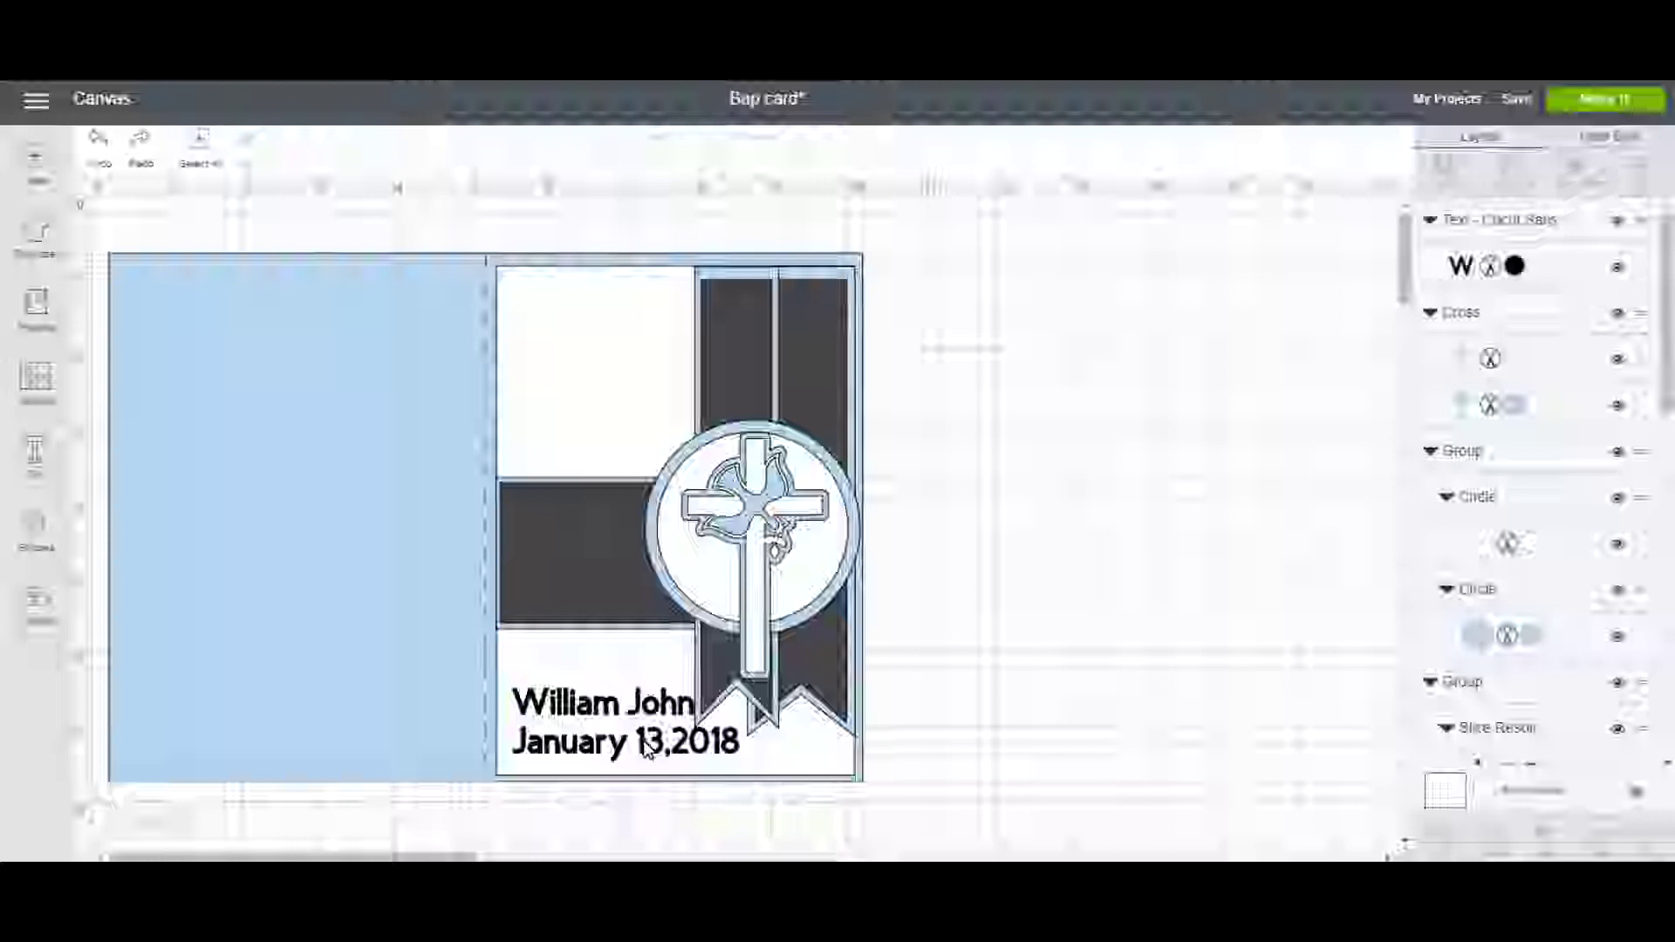
click(733, 758)
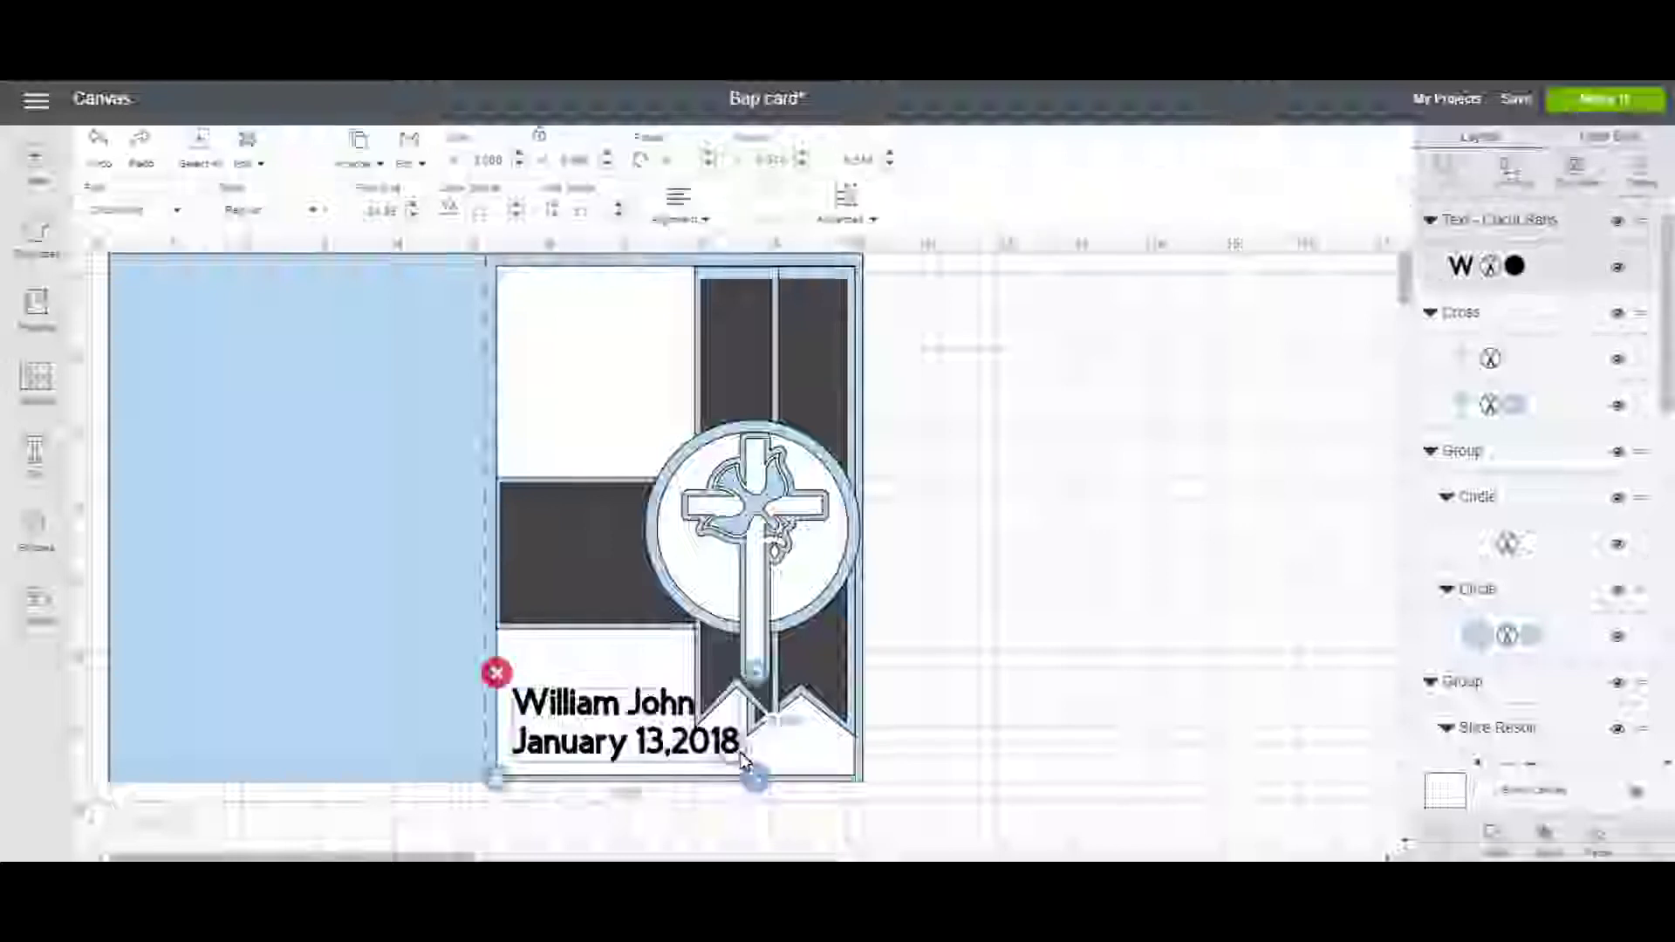
drag(751, 777, 699, 768)
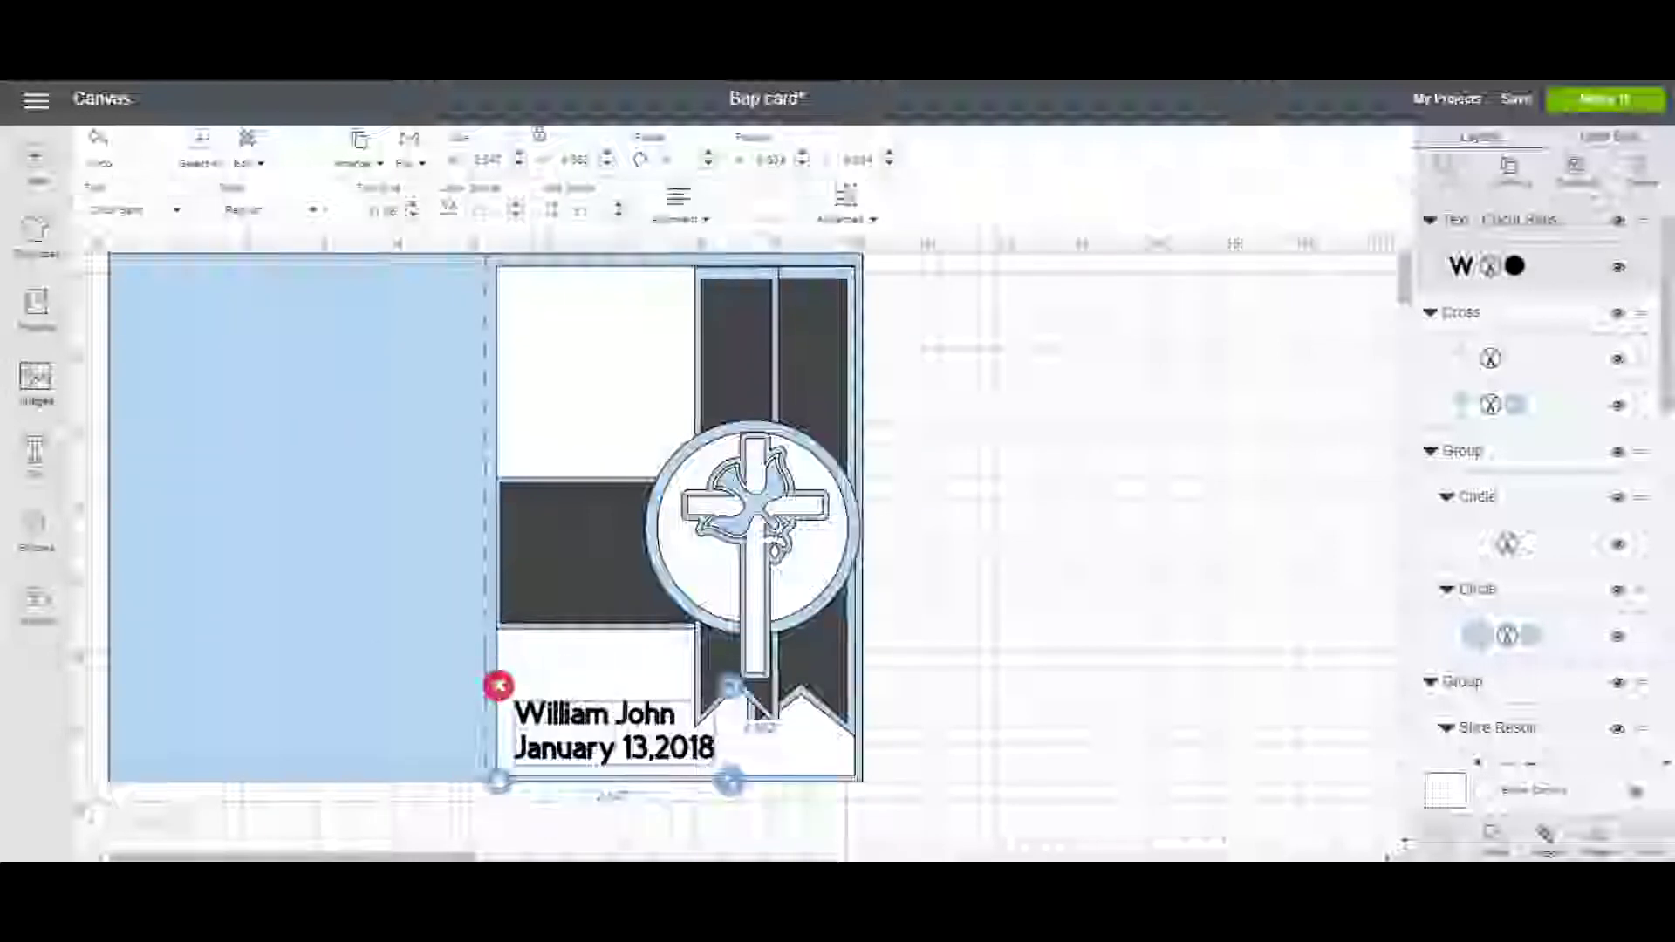
Filter the font list and apply a thin handwritten-style font to the name and date.
click(174, 212)
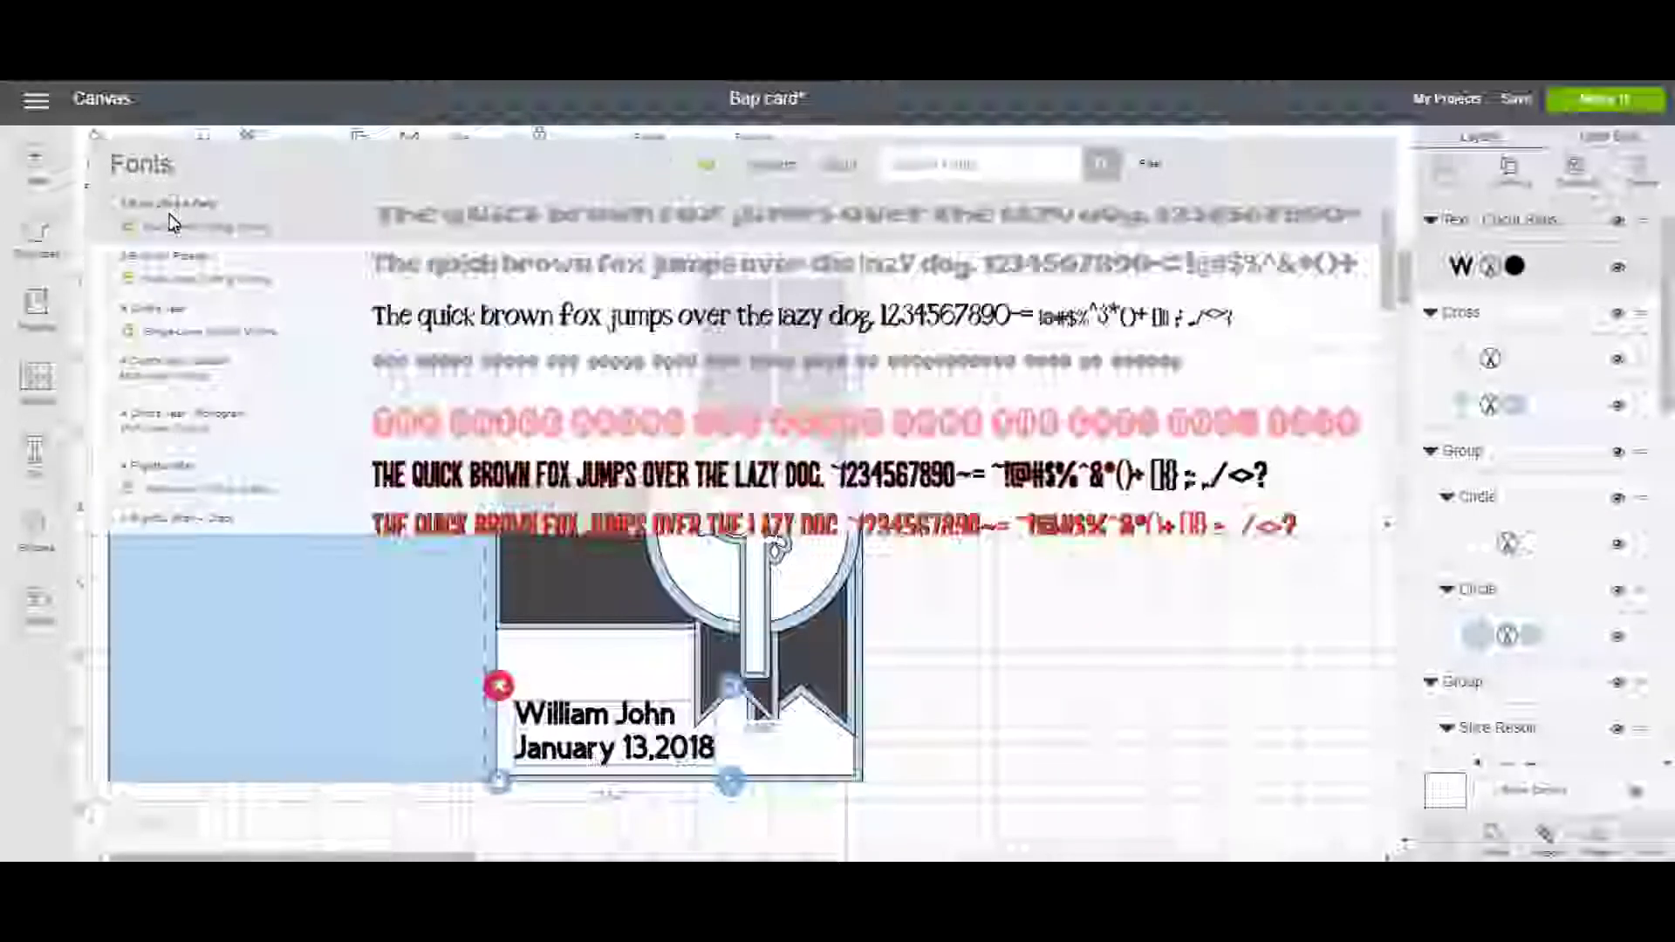
click(1160, 171)
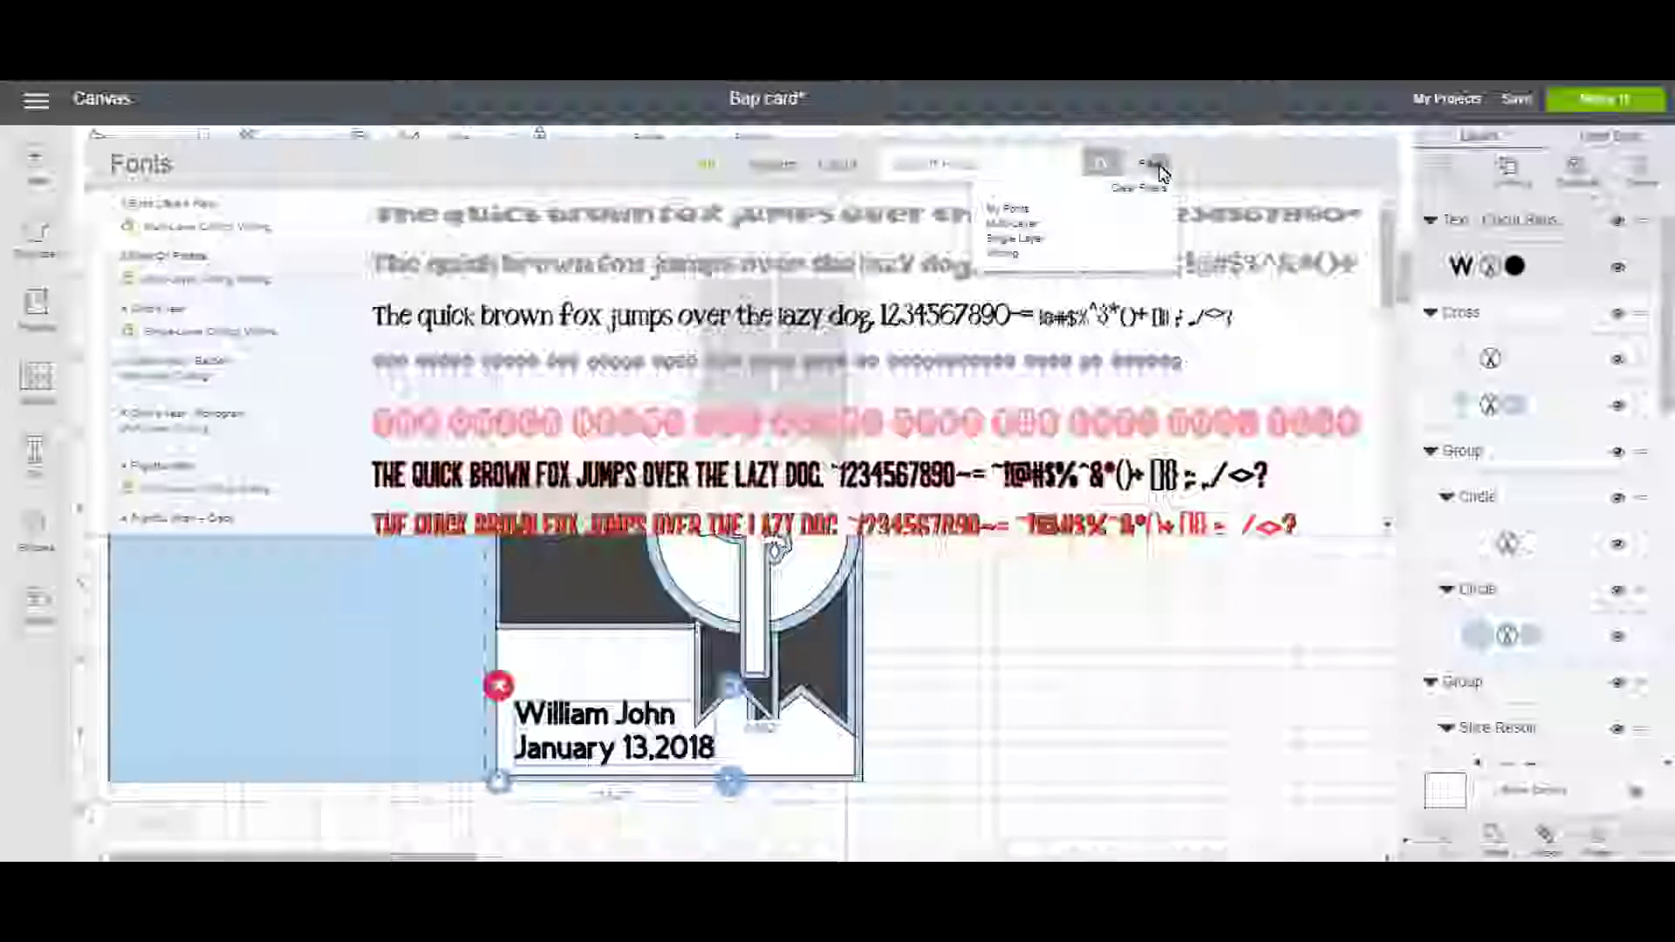
click(1020, 254)
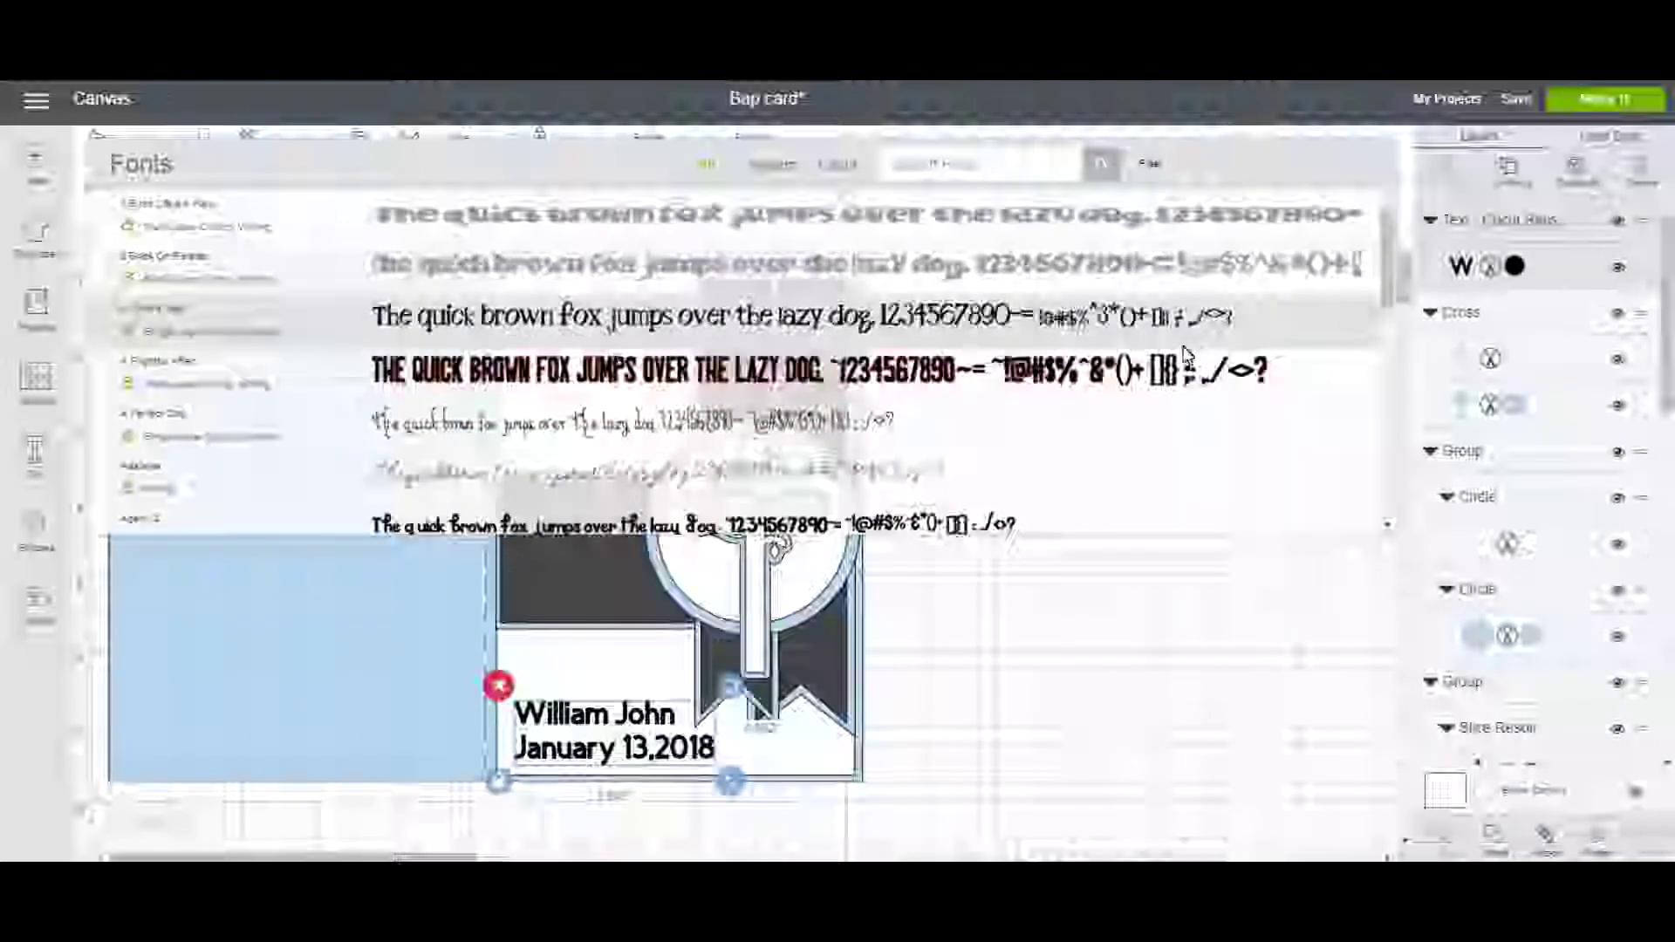
scroll(1148, 354, down, 5)
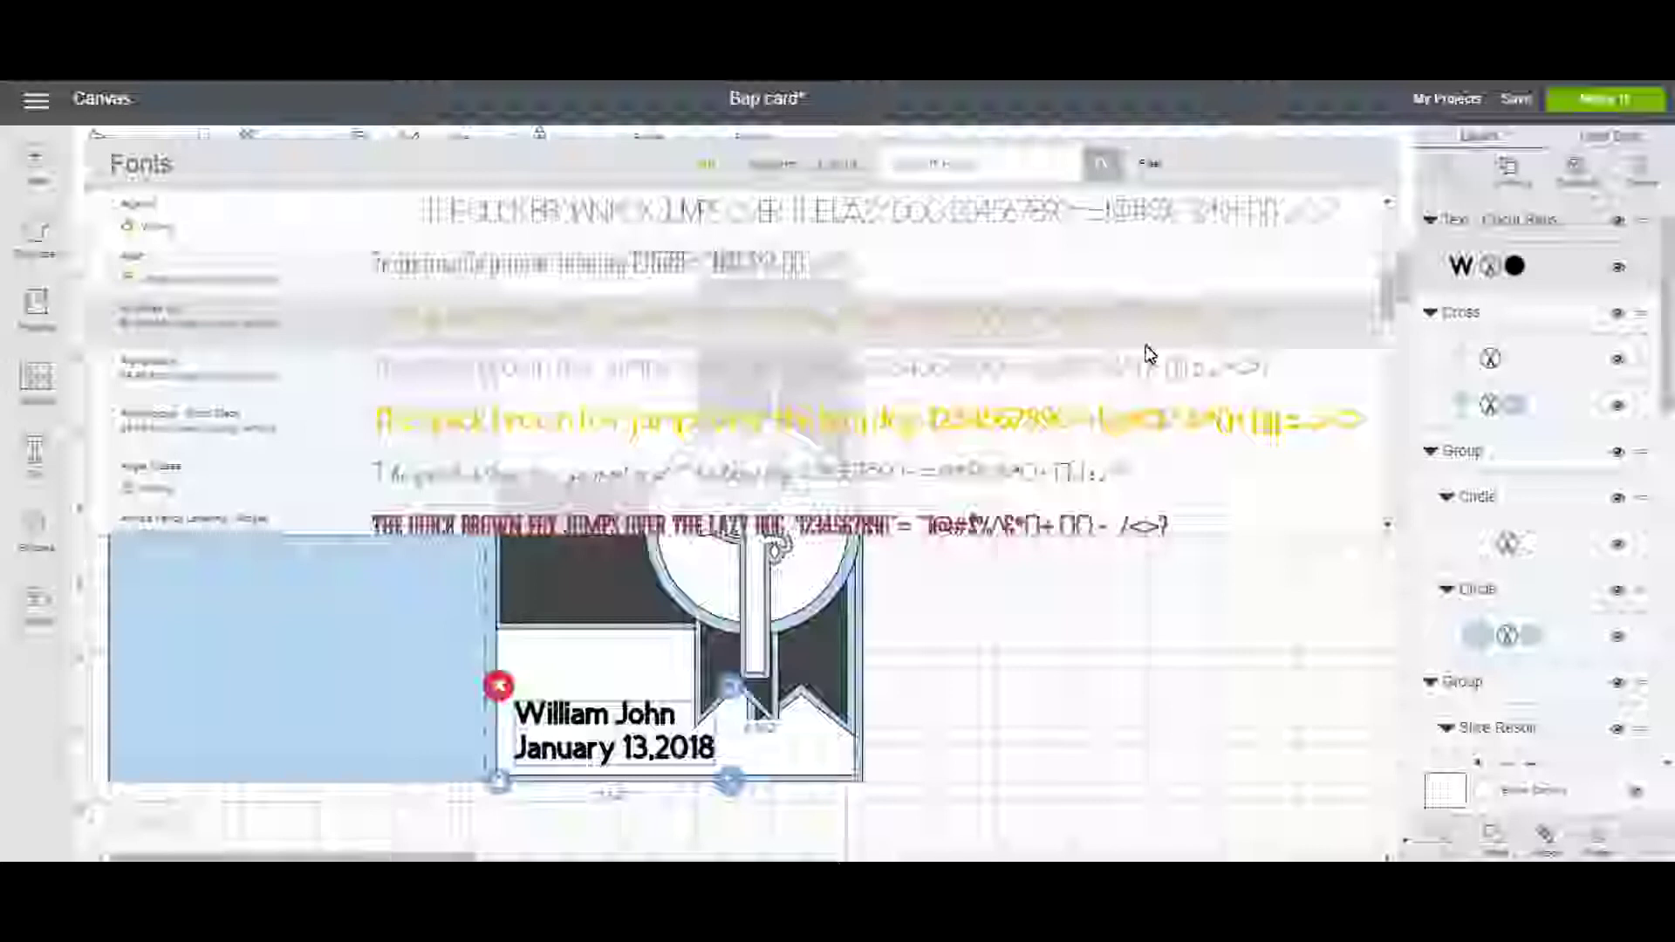
scroll(1148, 354, down, 5)
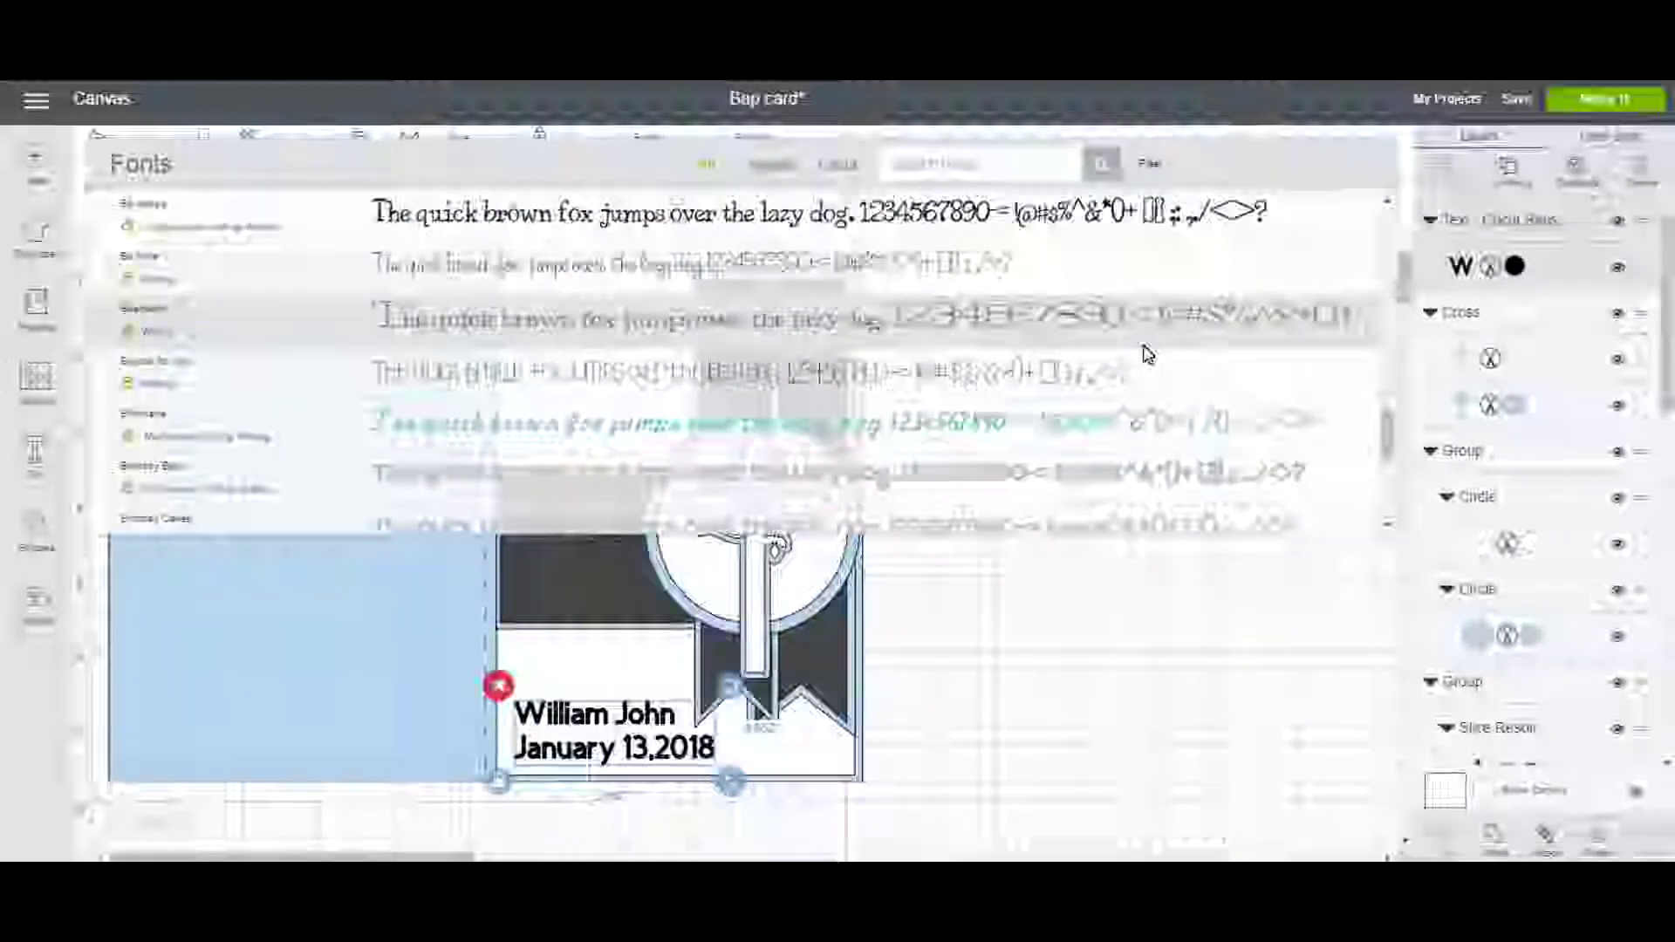
click(767, 373)
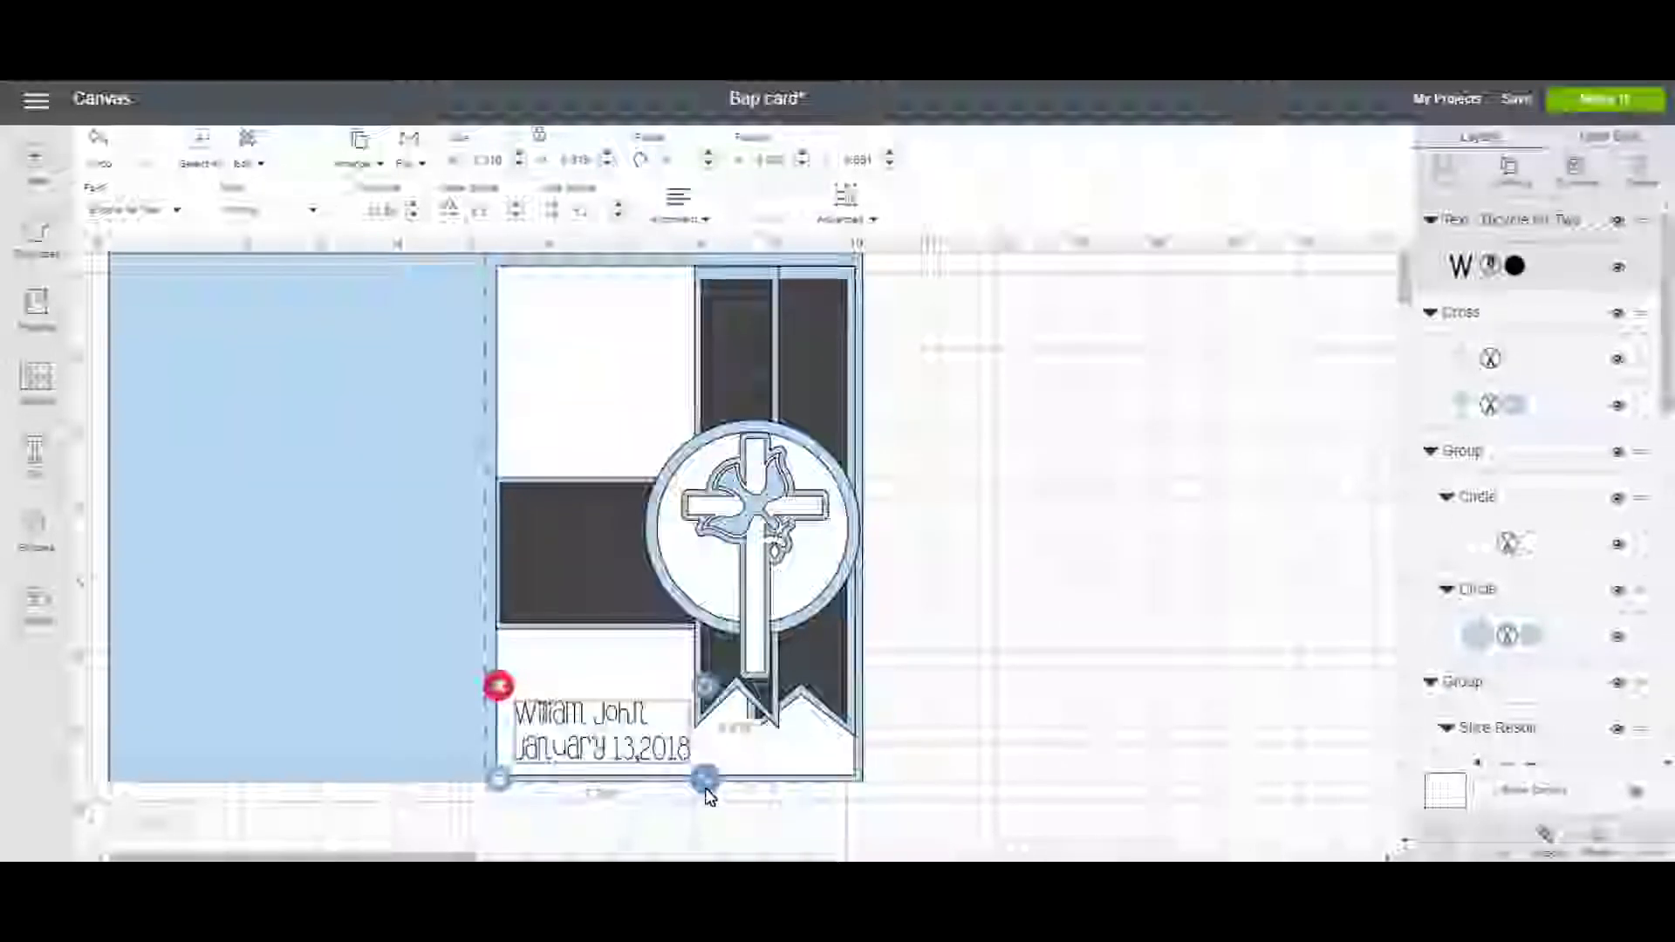
Slightly enlarge the name and date, settle it bottom-left, and select it with the card panel.
drag(705, 779, 721, 786)
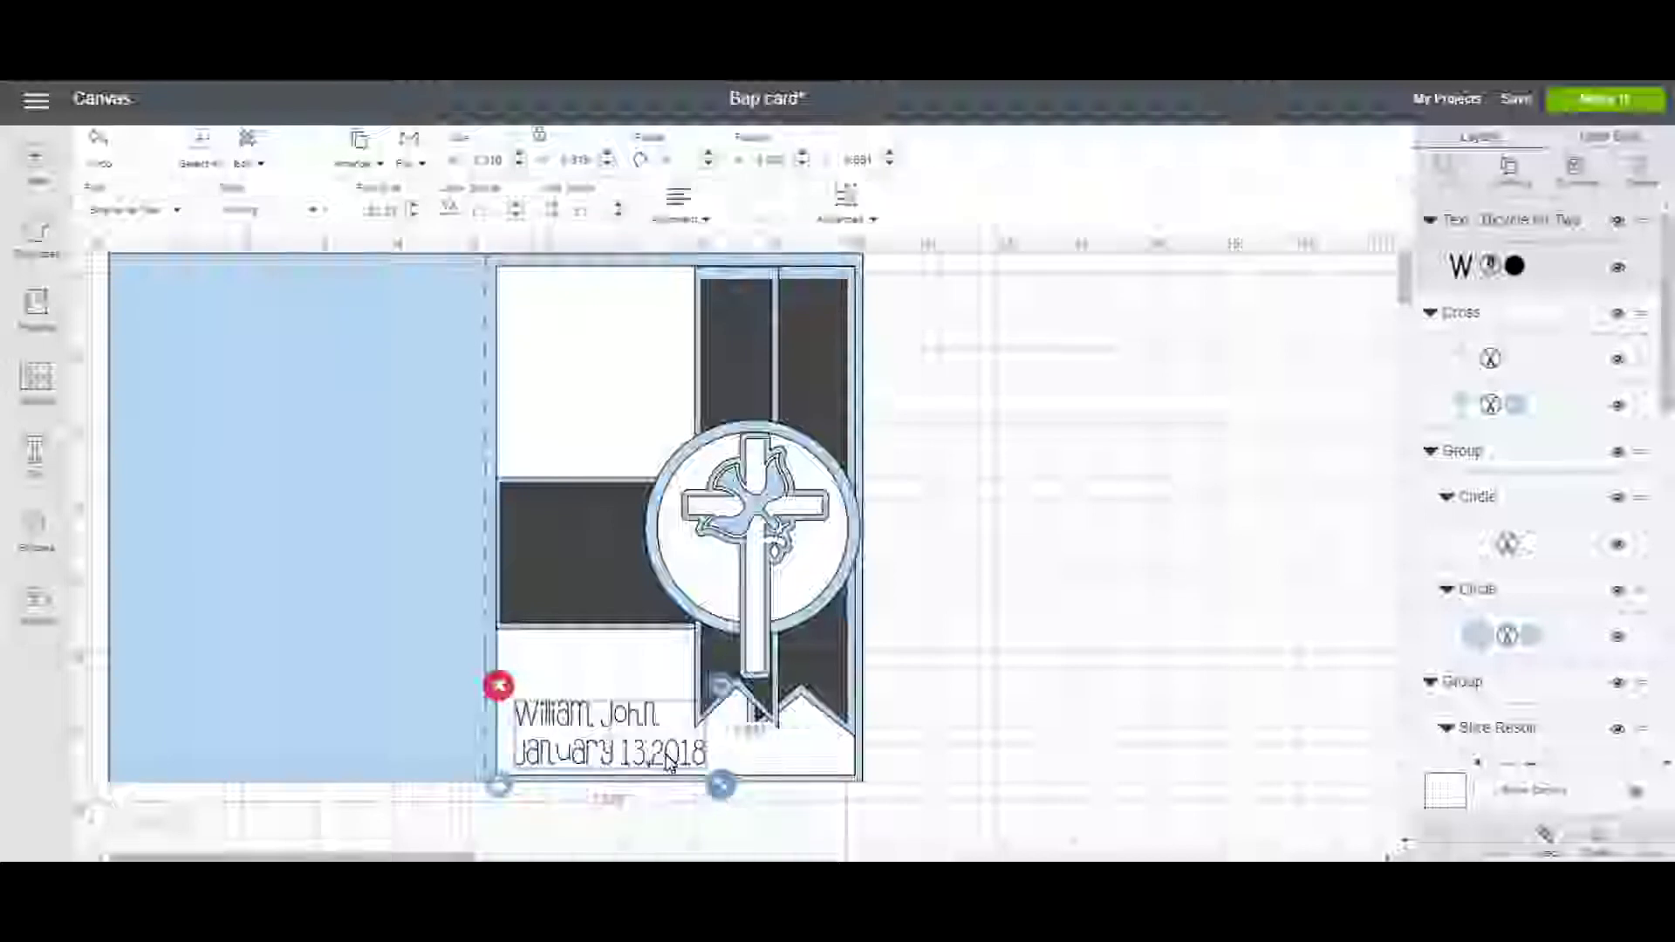
drag(630, 761, 626, 743)
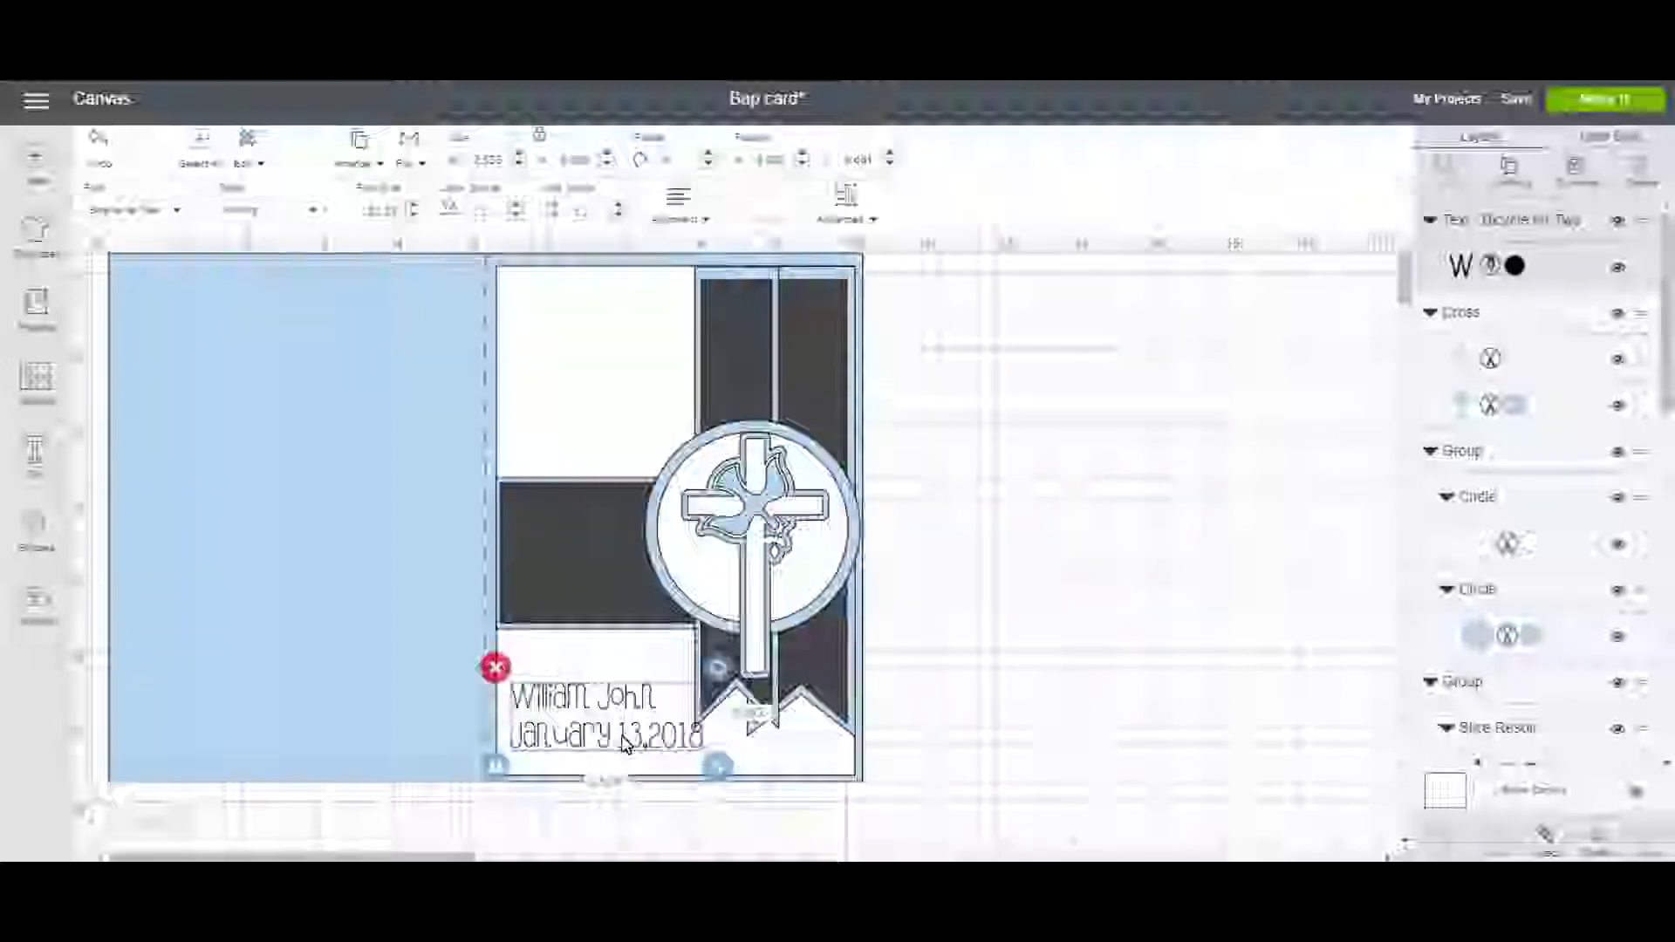
drag(640, 743, 641, 759)
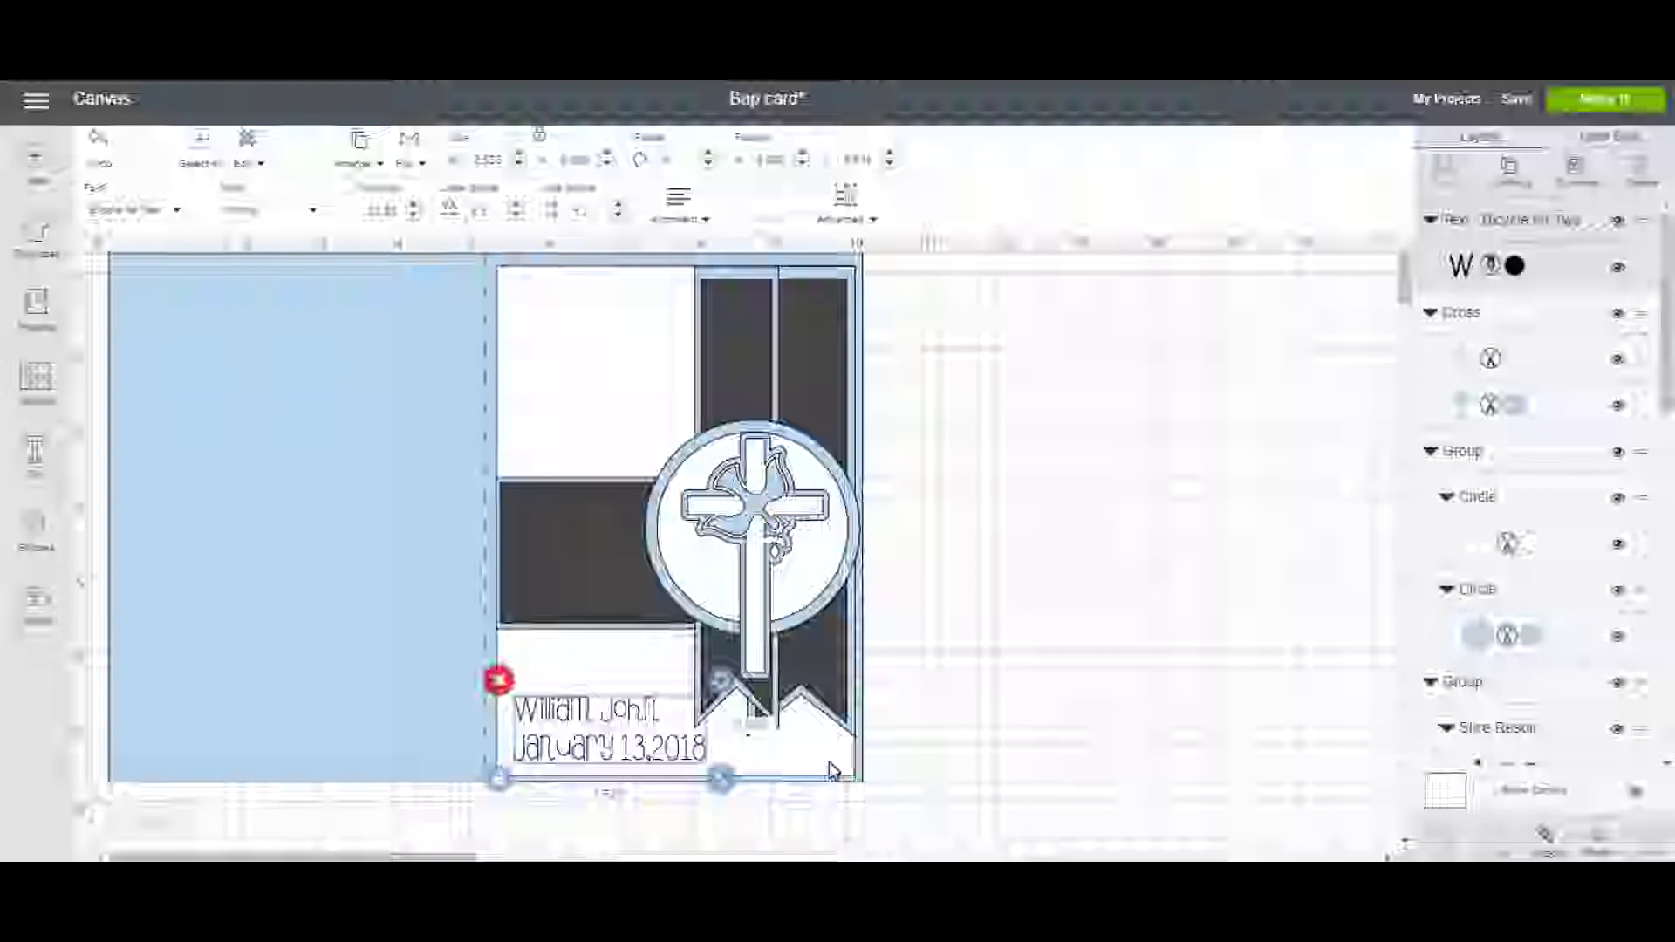
click(831, 771)
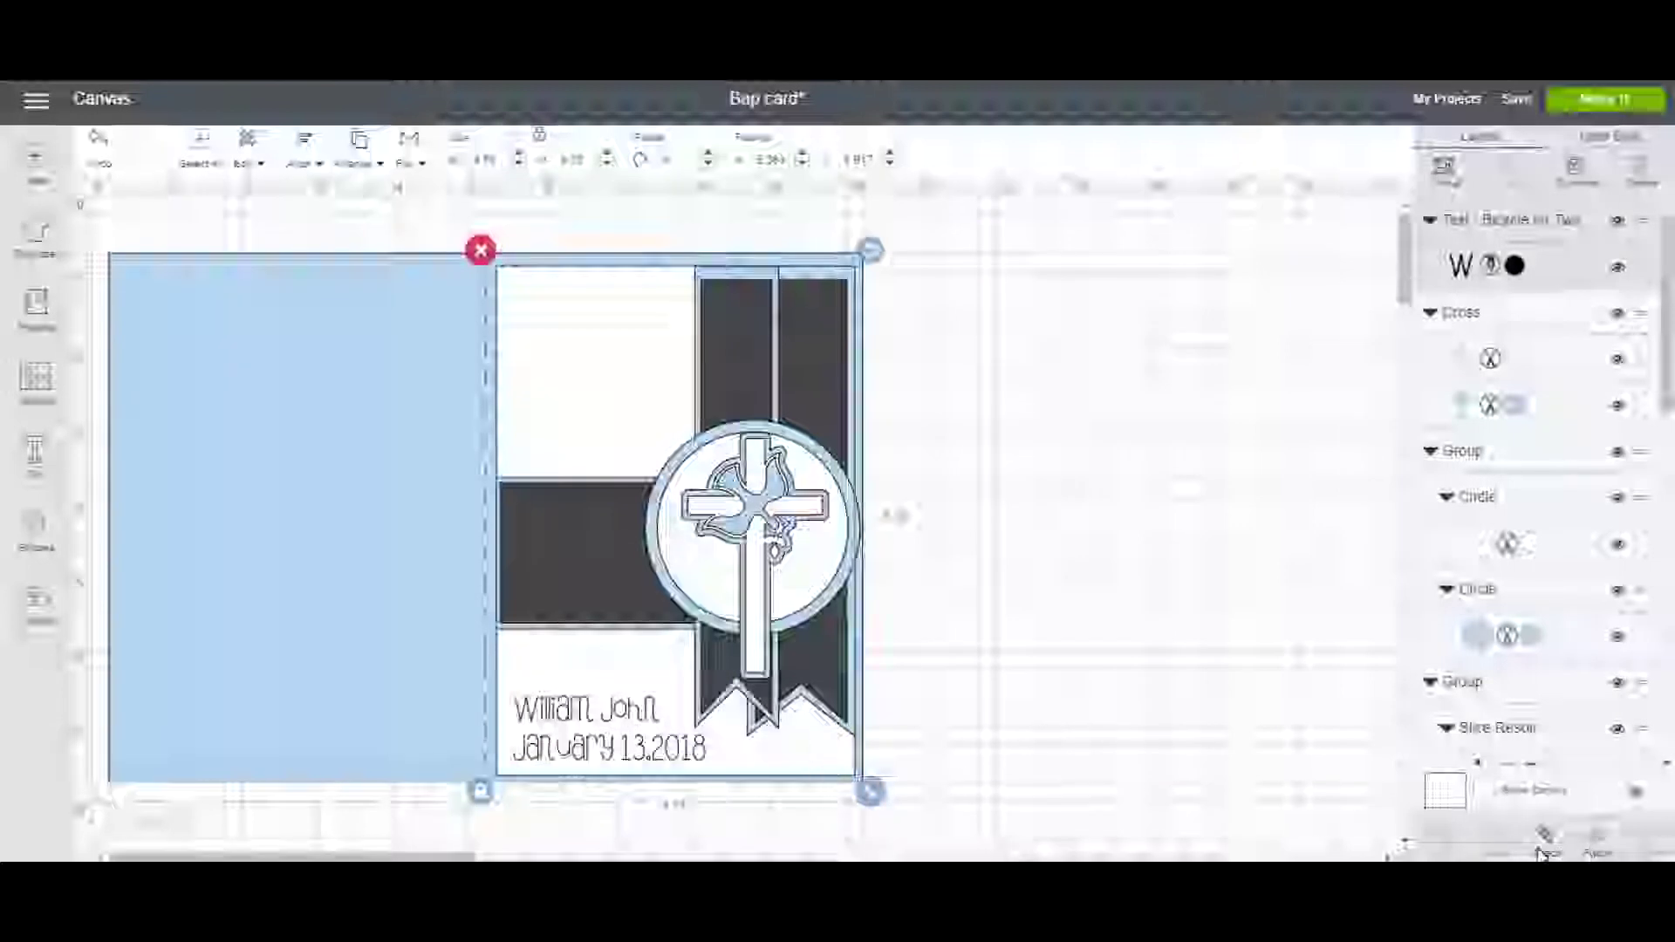
Attach the name and date to the front panel and send the panel back behind the cross.
click(1599, 851)
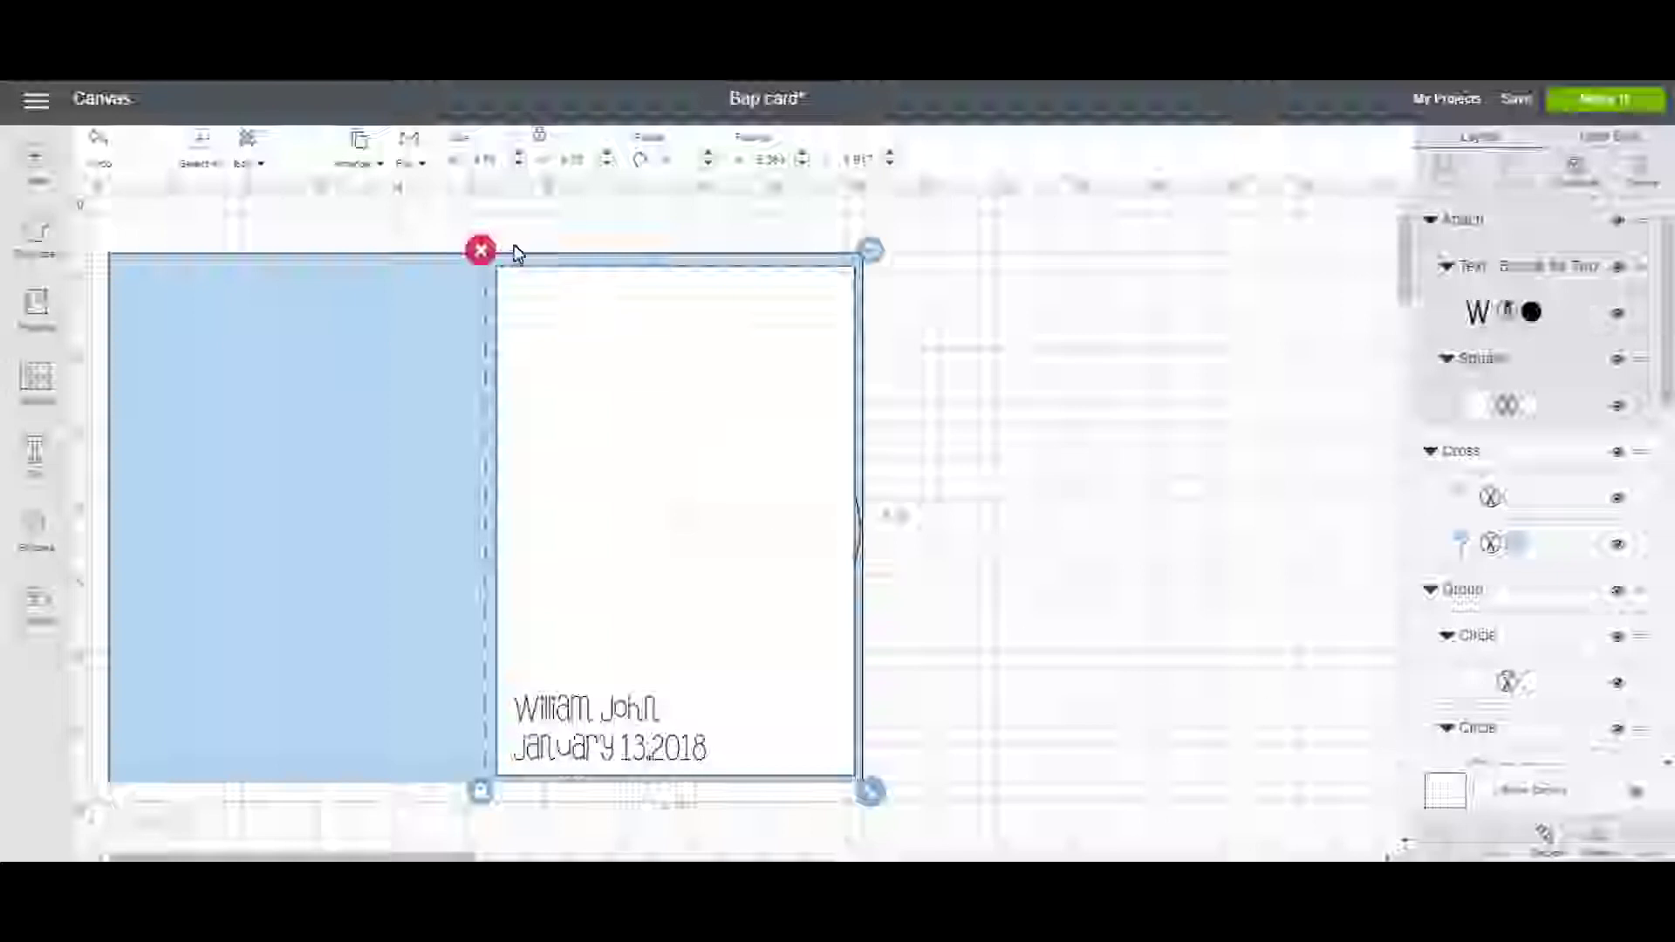
click(376, 168)
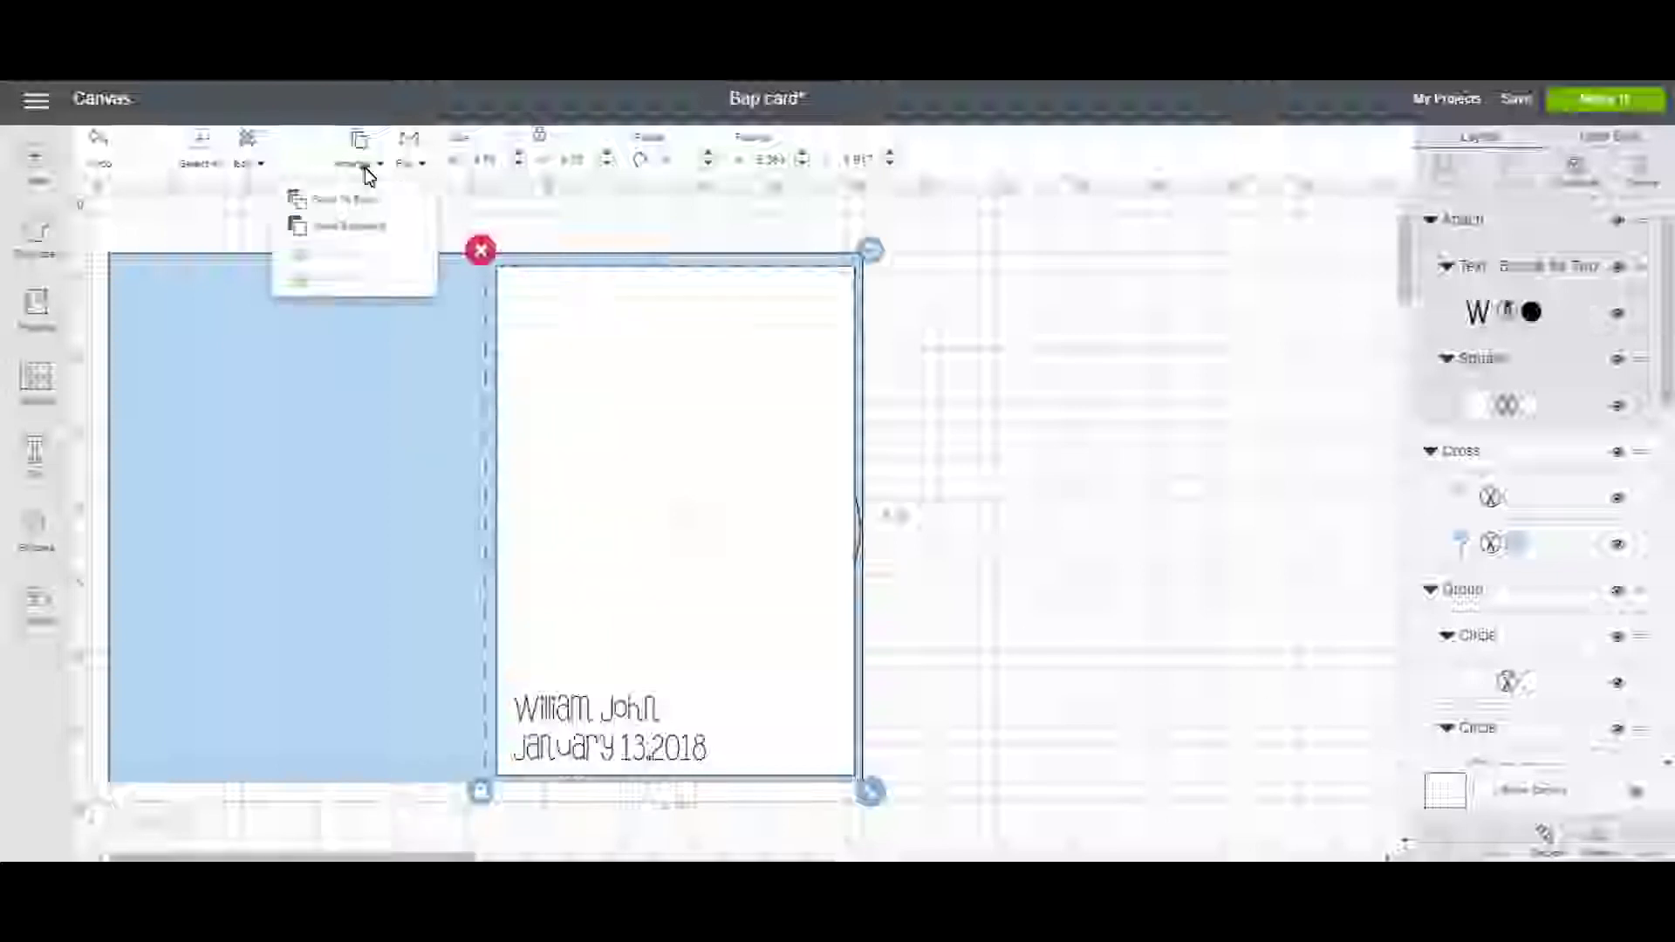
click(378, 229)
click(357, 166)
click(360, 227)
Send the panel further back behind both ribbons and the black band, then copy the sentiment text.
click(364, 170)
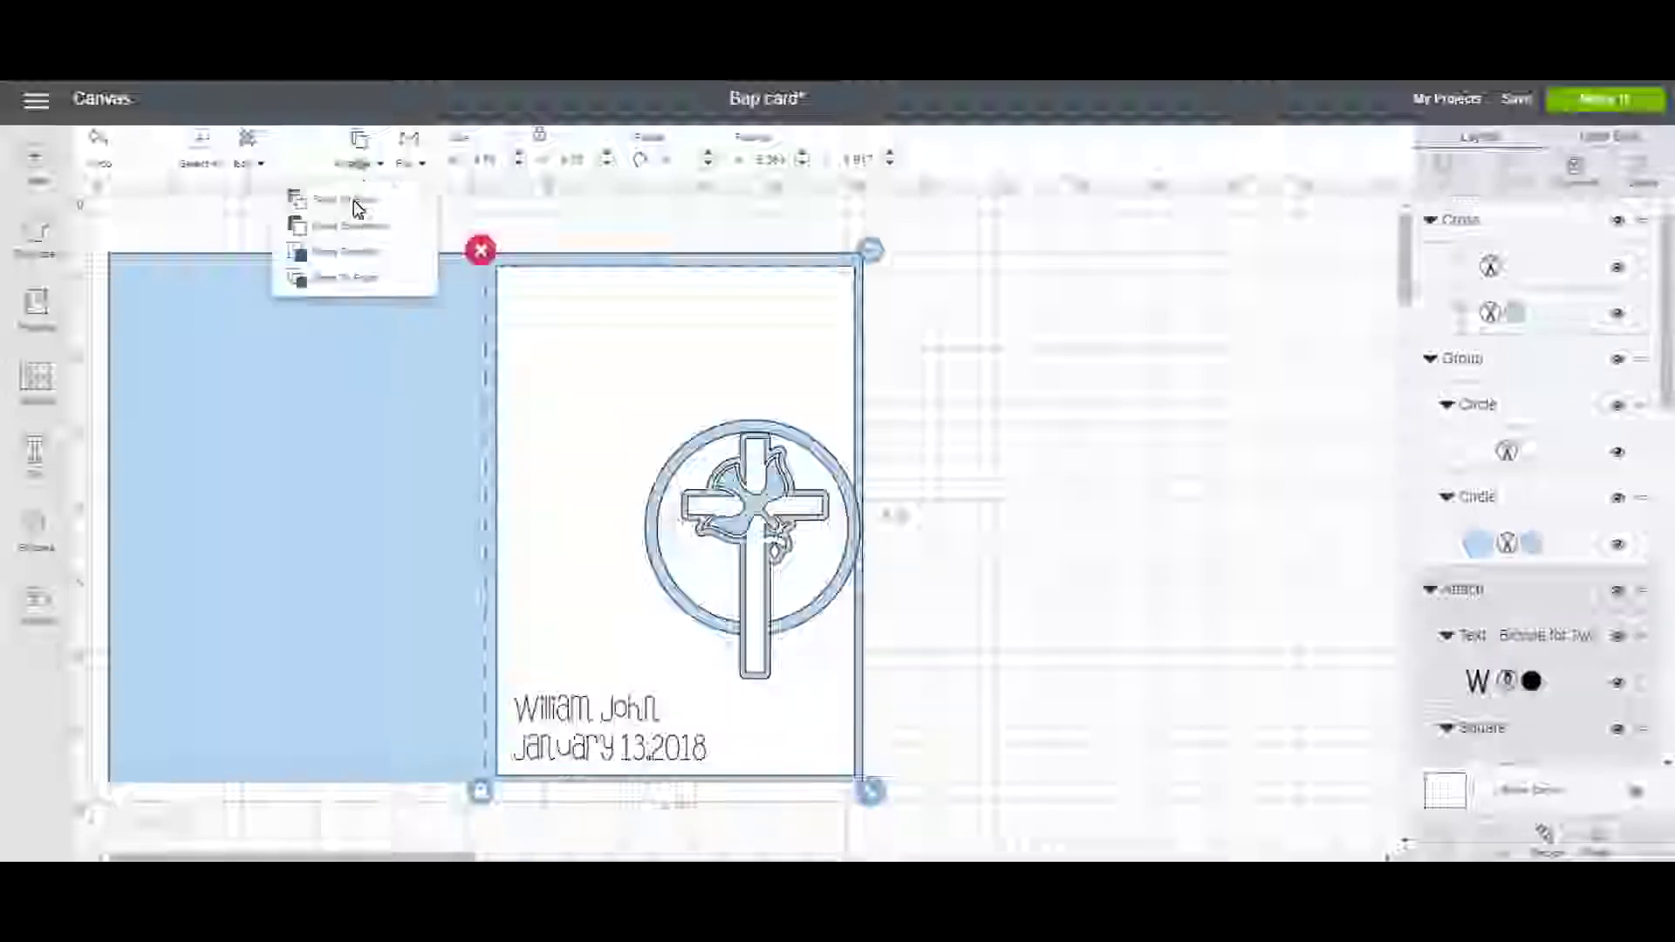
click(360, 228)
click(361, 164)
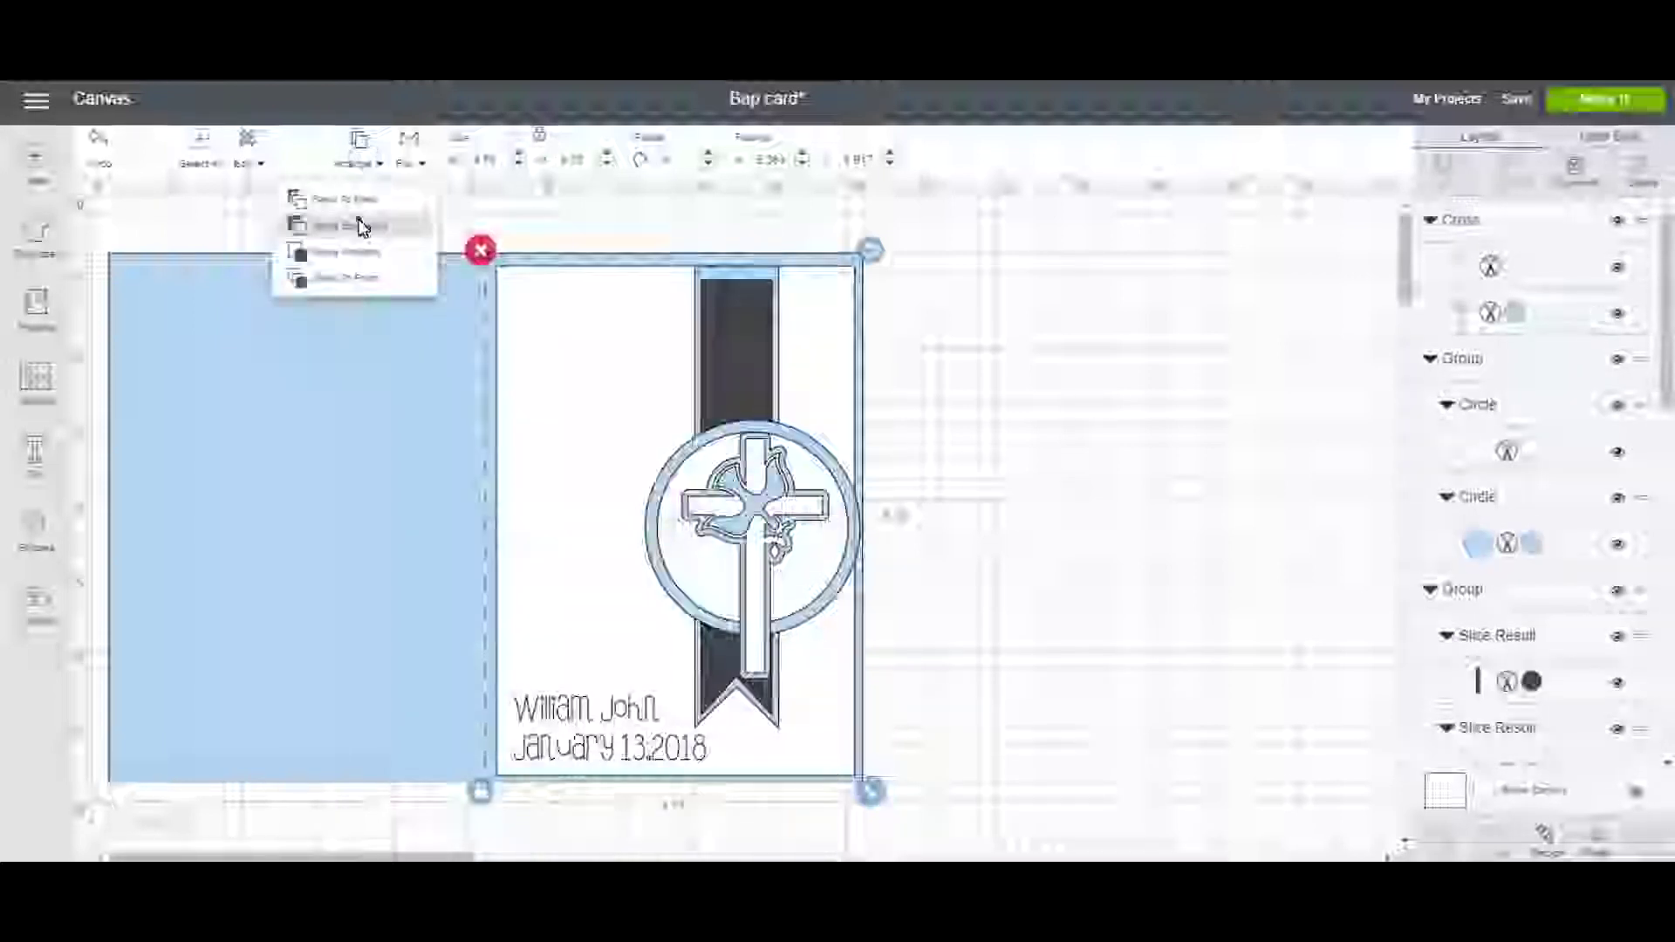
click(360, 225)
click(356, 167)
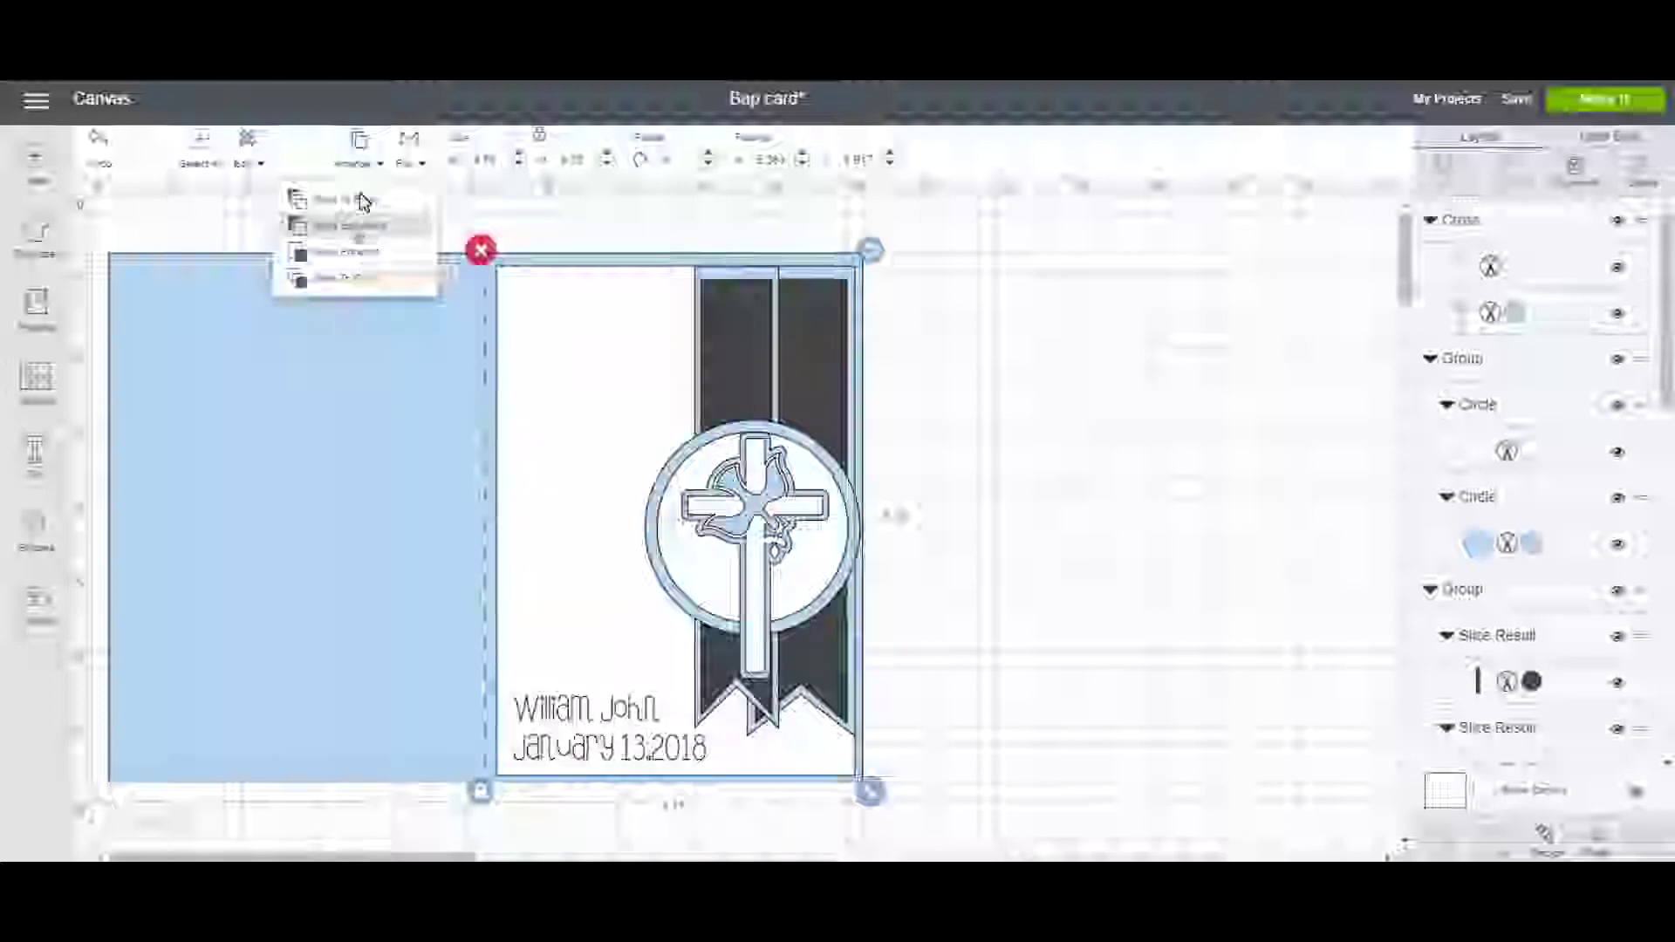
click(358, 228)
click(362, 165)
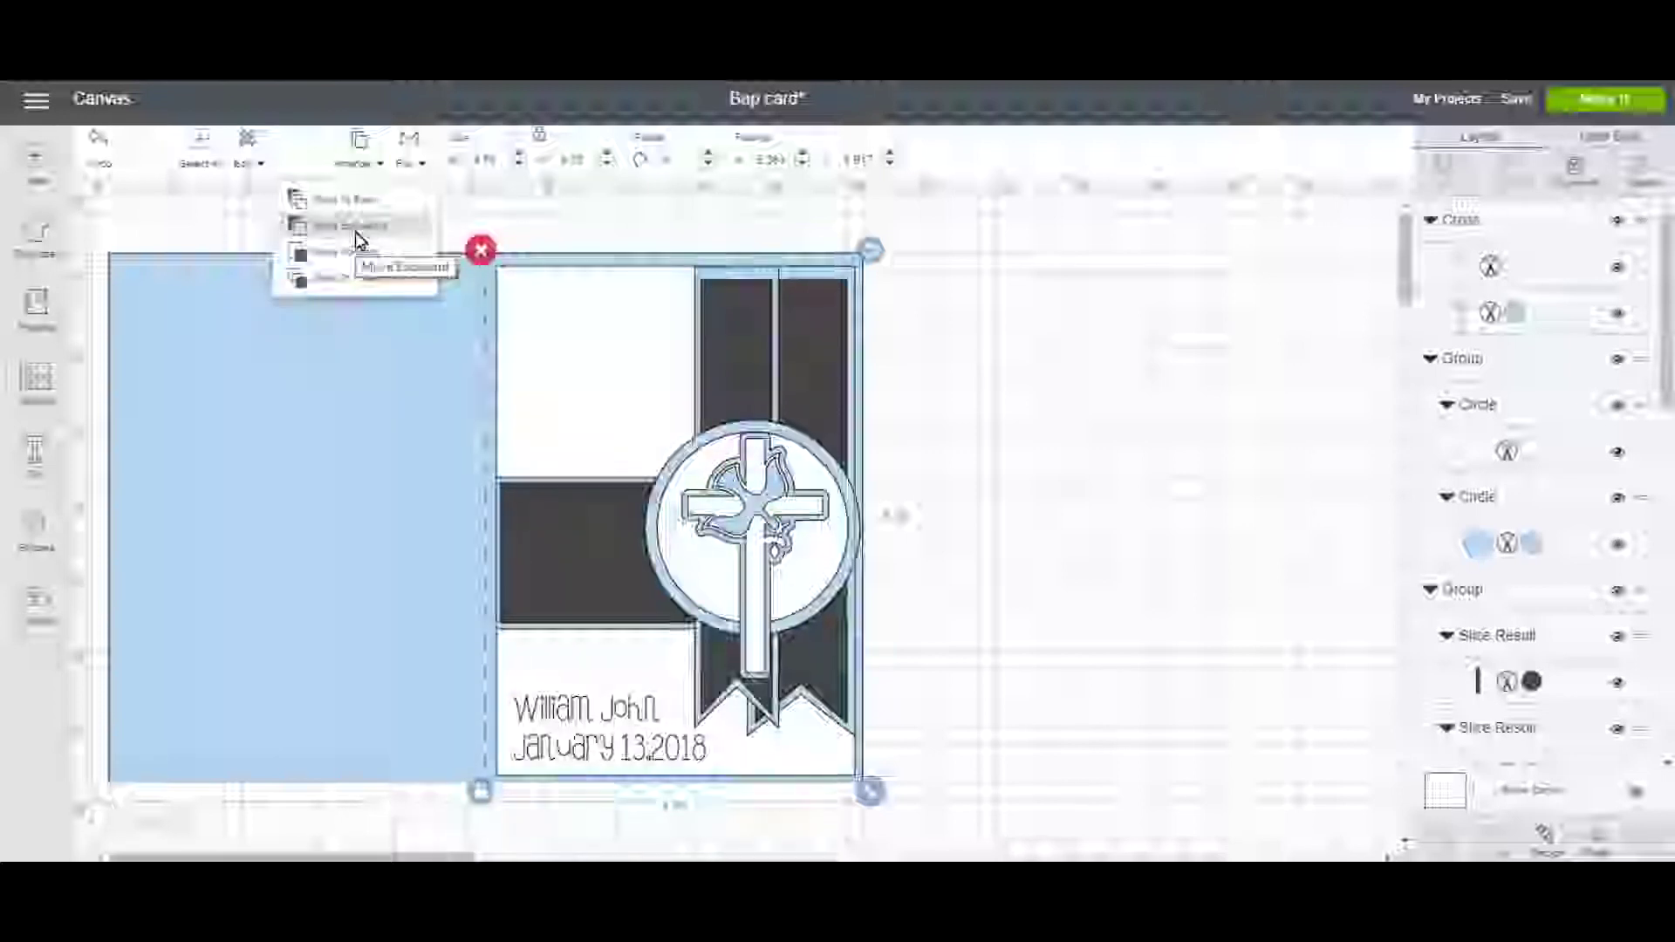
click(1139, 533)
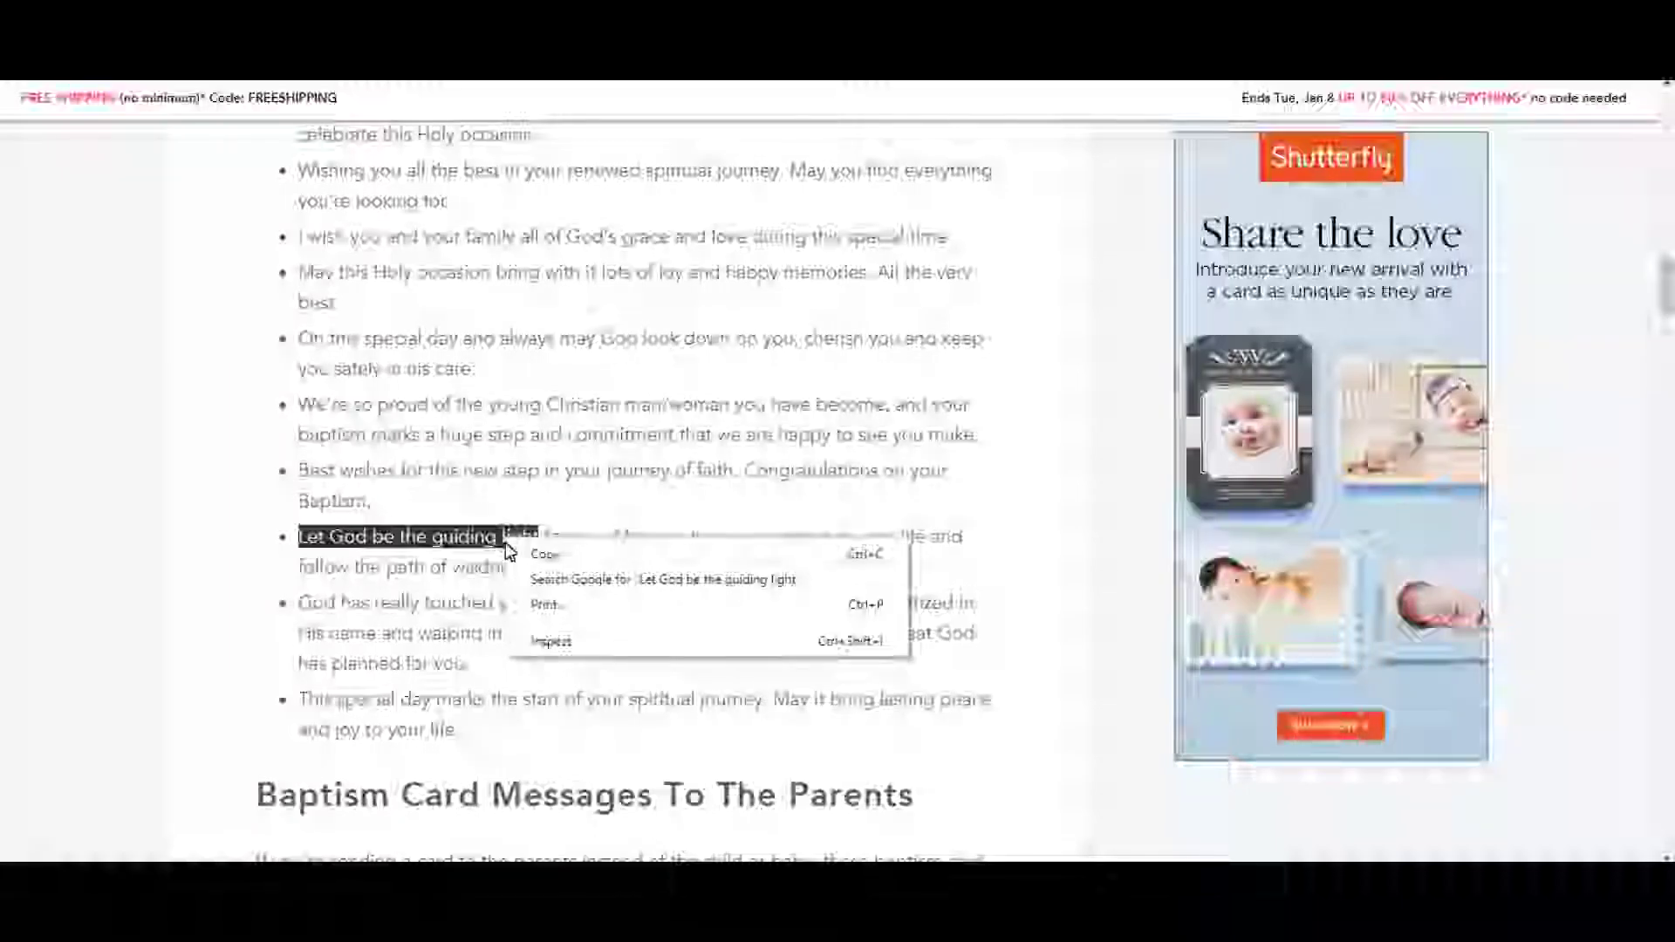
click(542, 554)
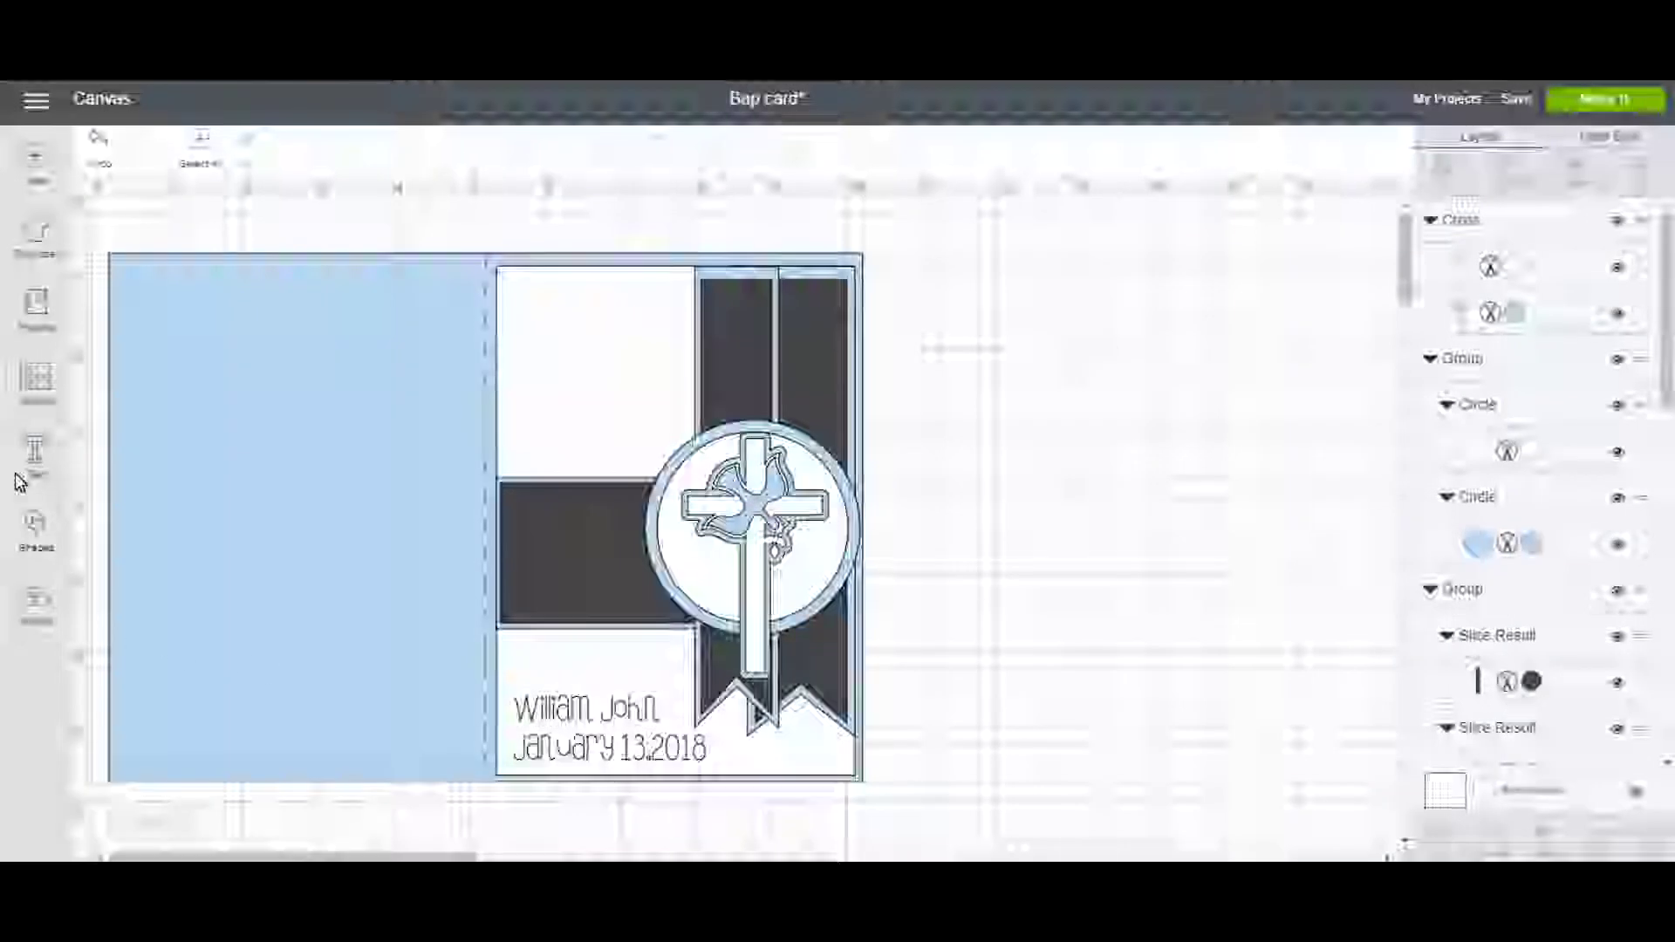
Paste the sentiment into a new text box, breaking it into three lines after 'Let God' and before 'guiding light'.
click(33, 452)
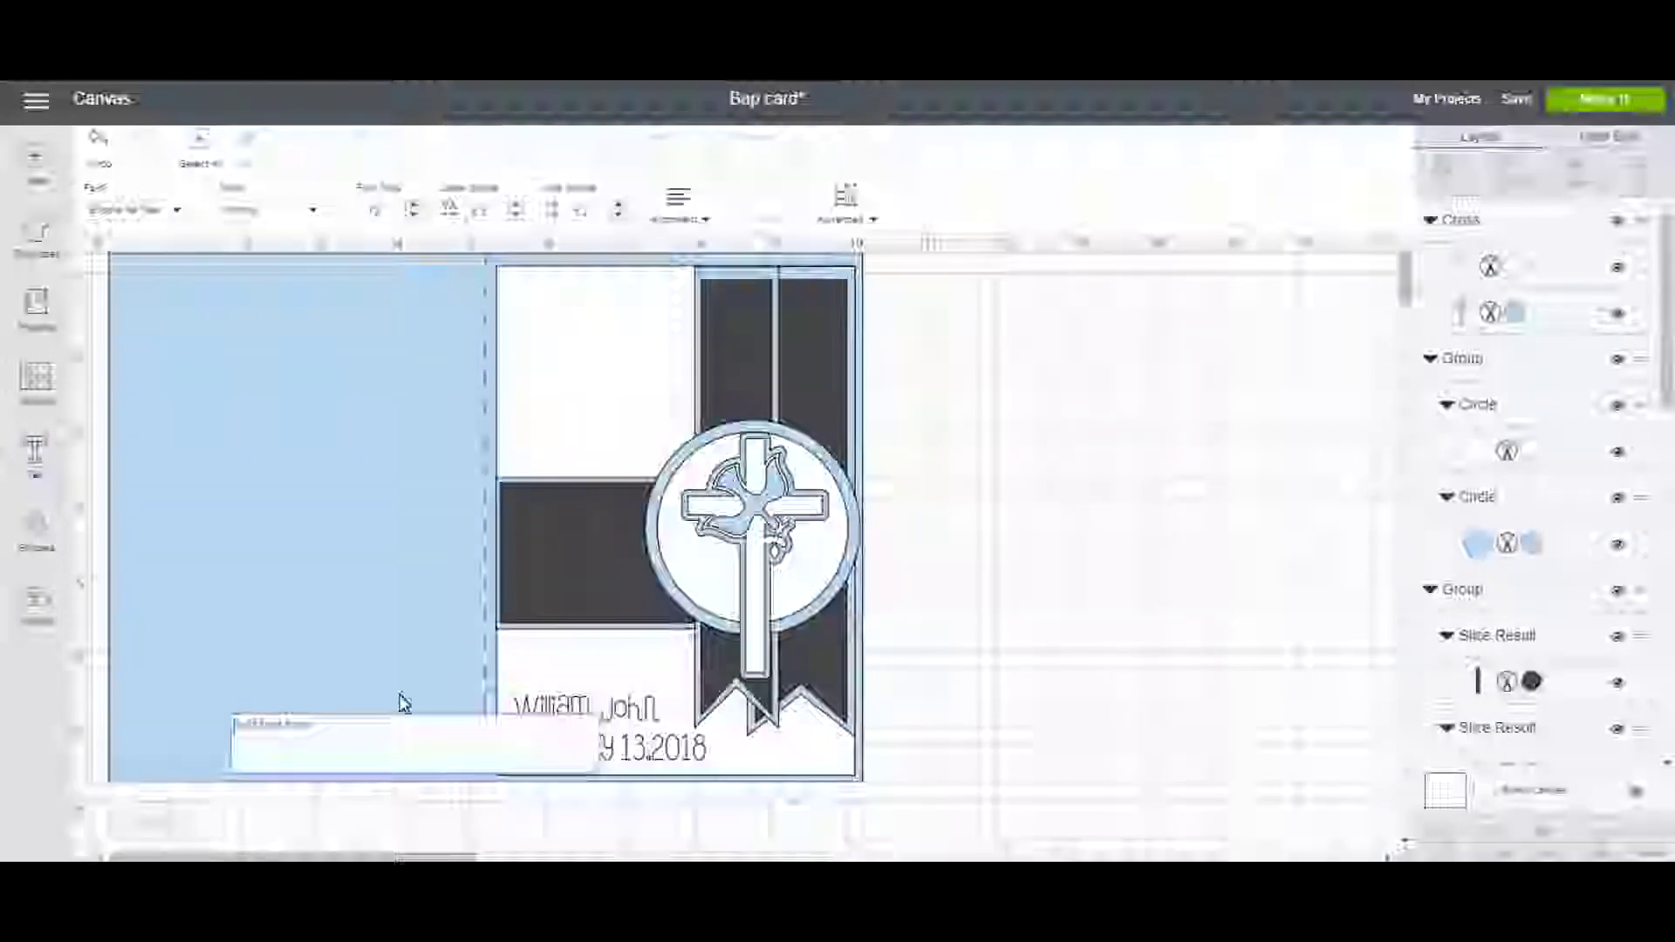
right_click(379, 752)
click(444, 580)
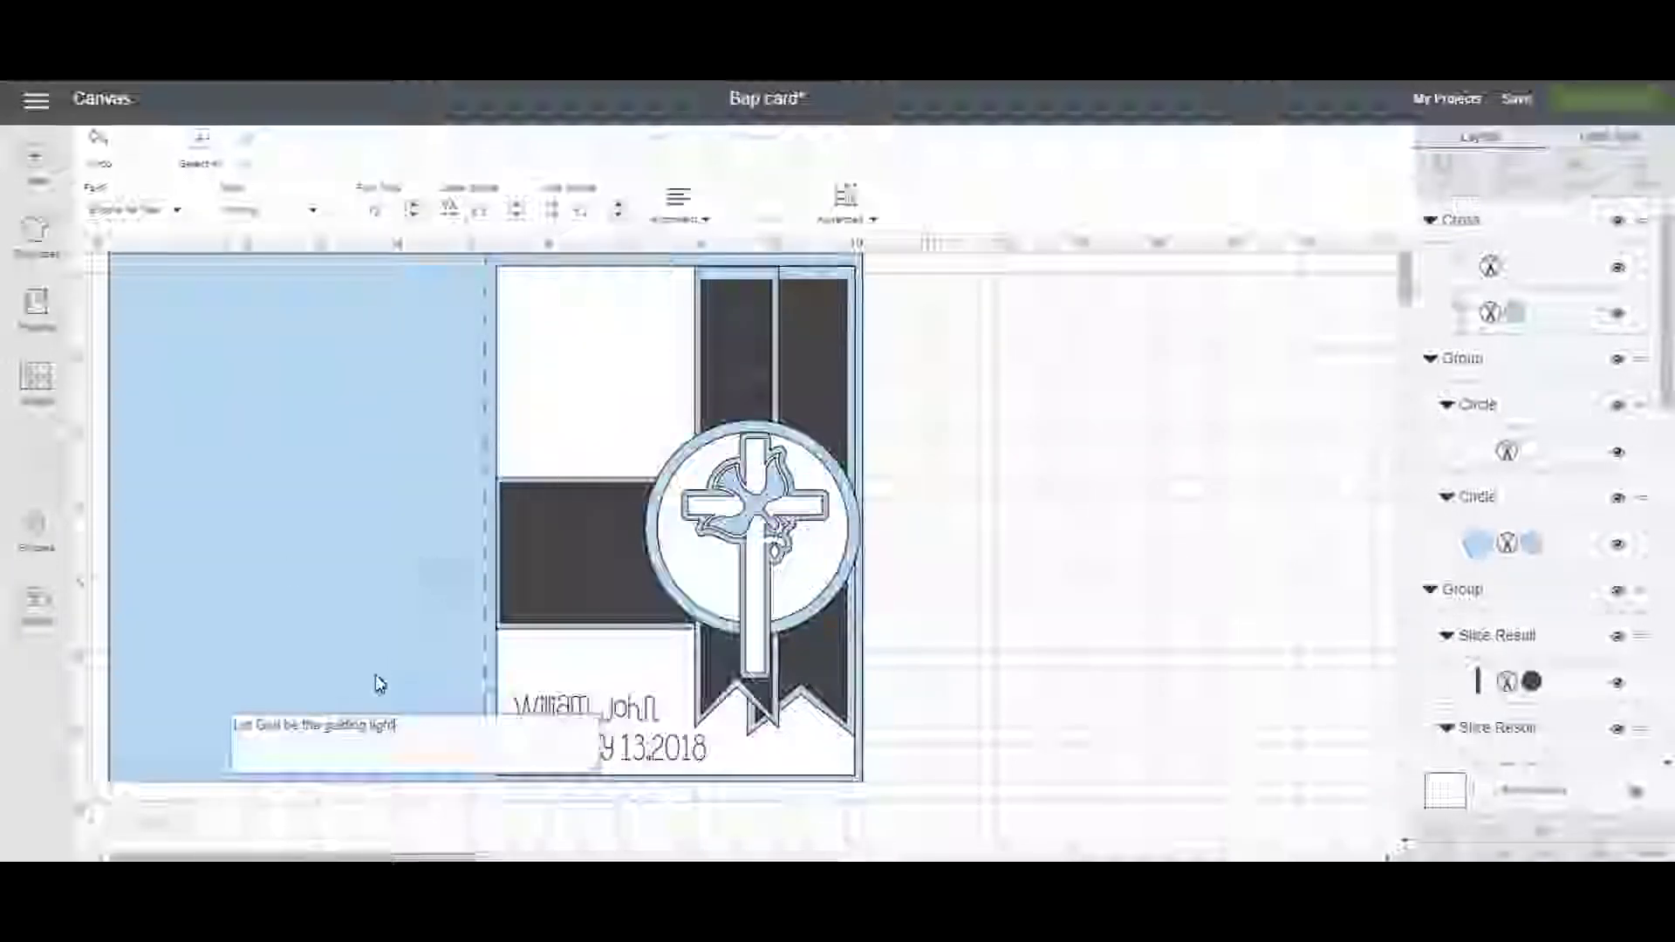
click(288, 731)
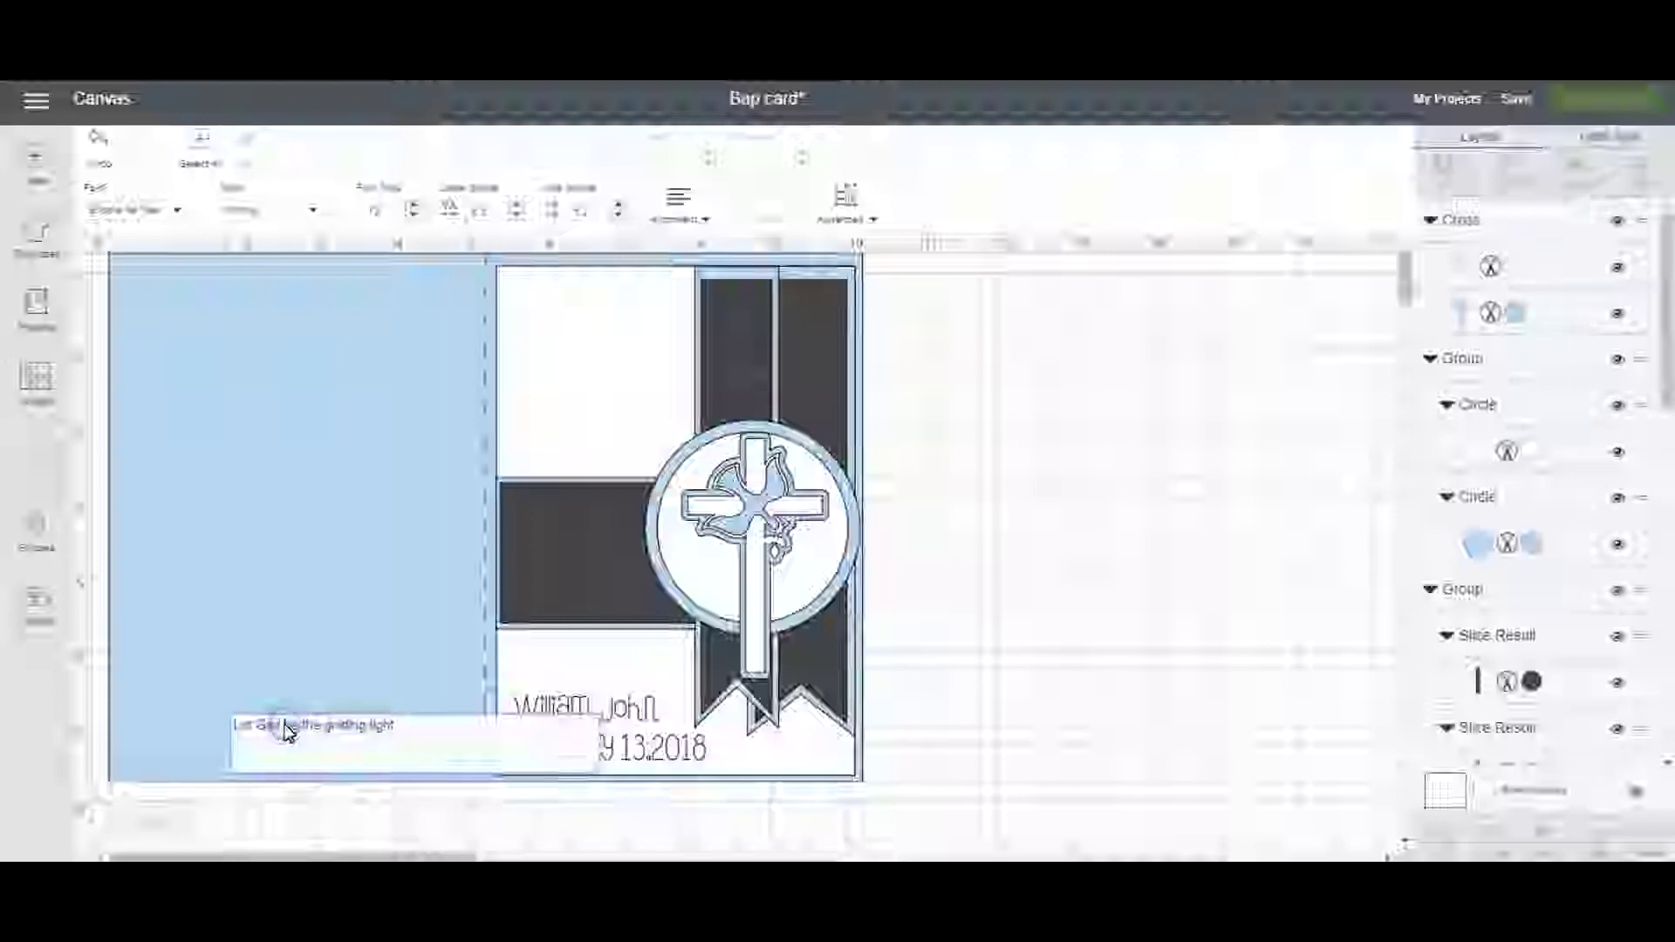
key(Return)
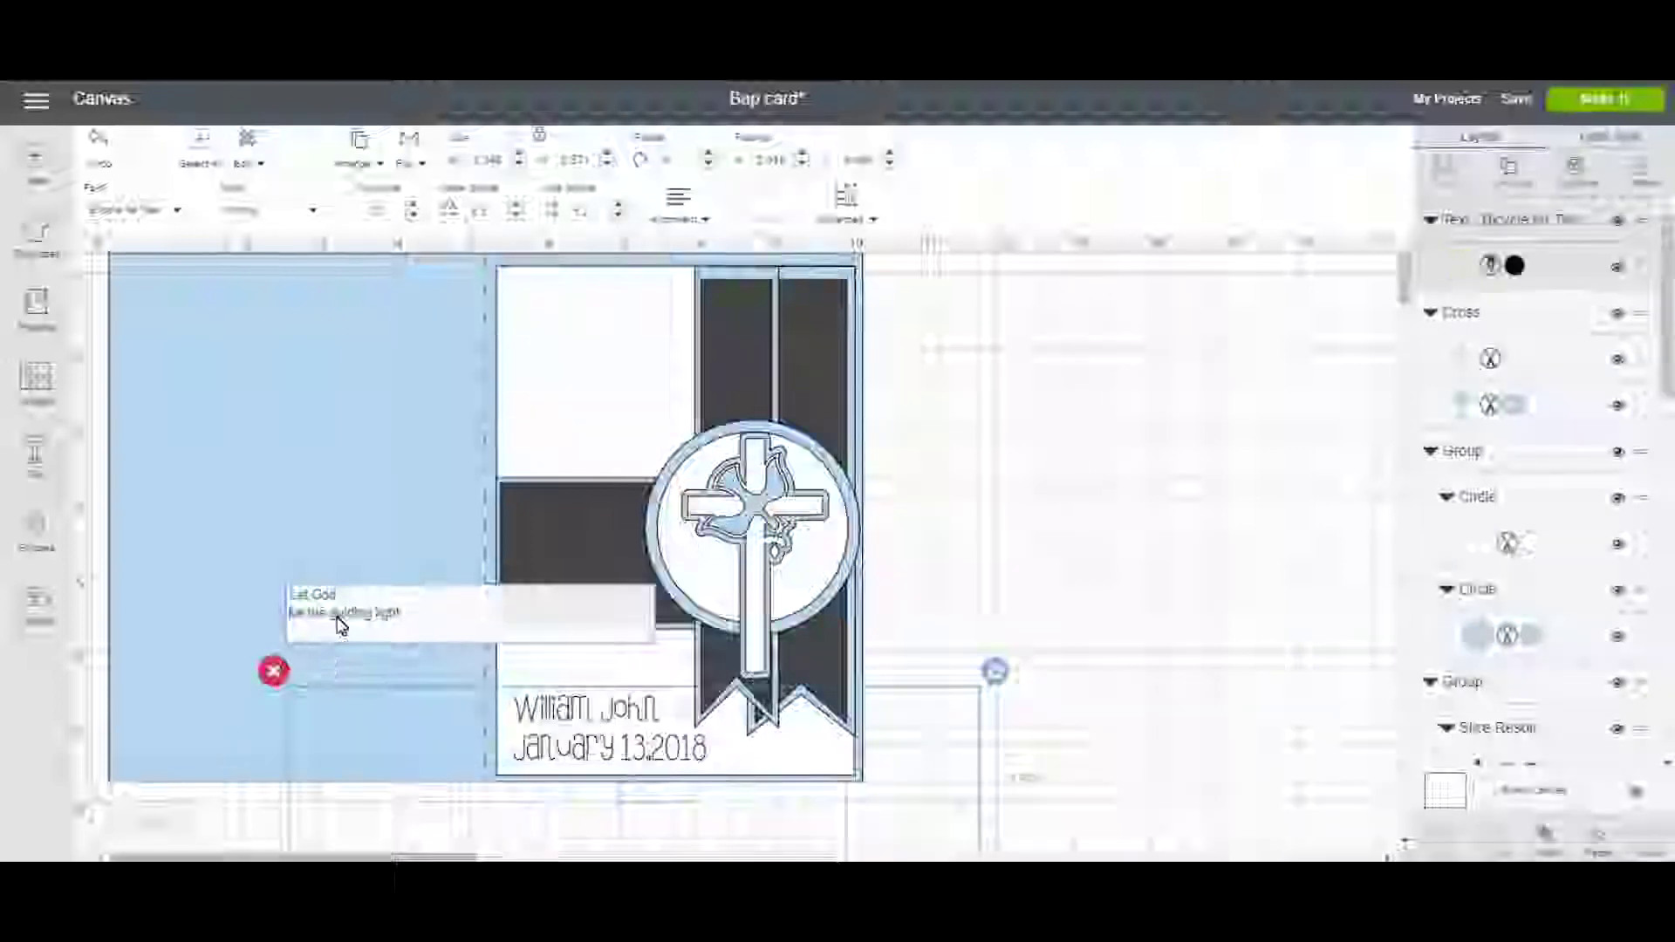
click(331, 613)
key(Return)
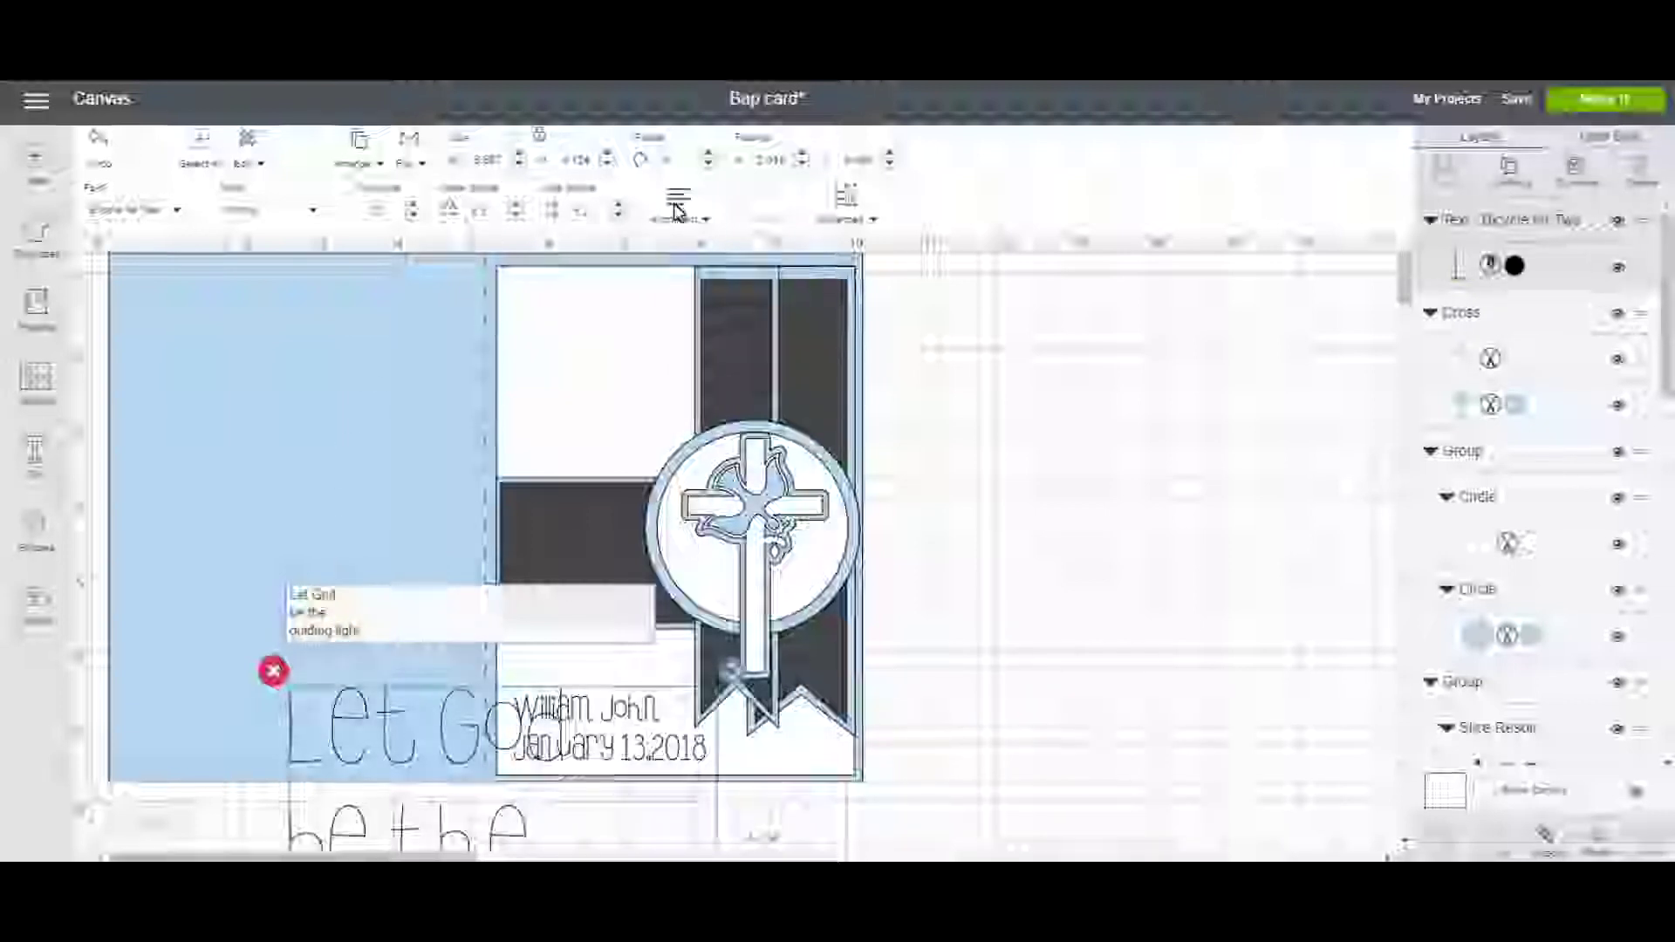
Centre the sentiment's lines and shrink it into the card's top-left white panel.
click(679, 202)
click(705, 292)
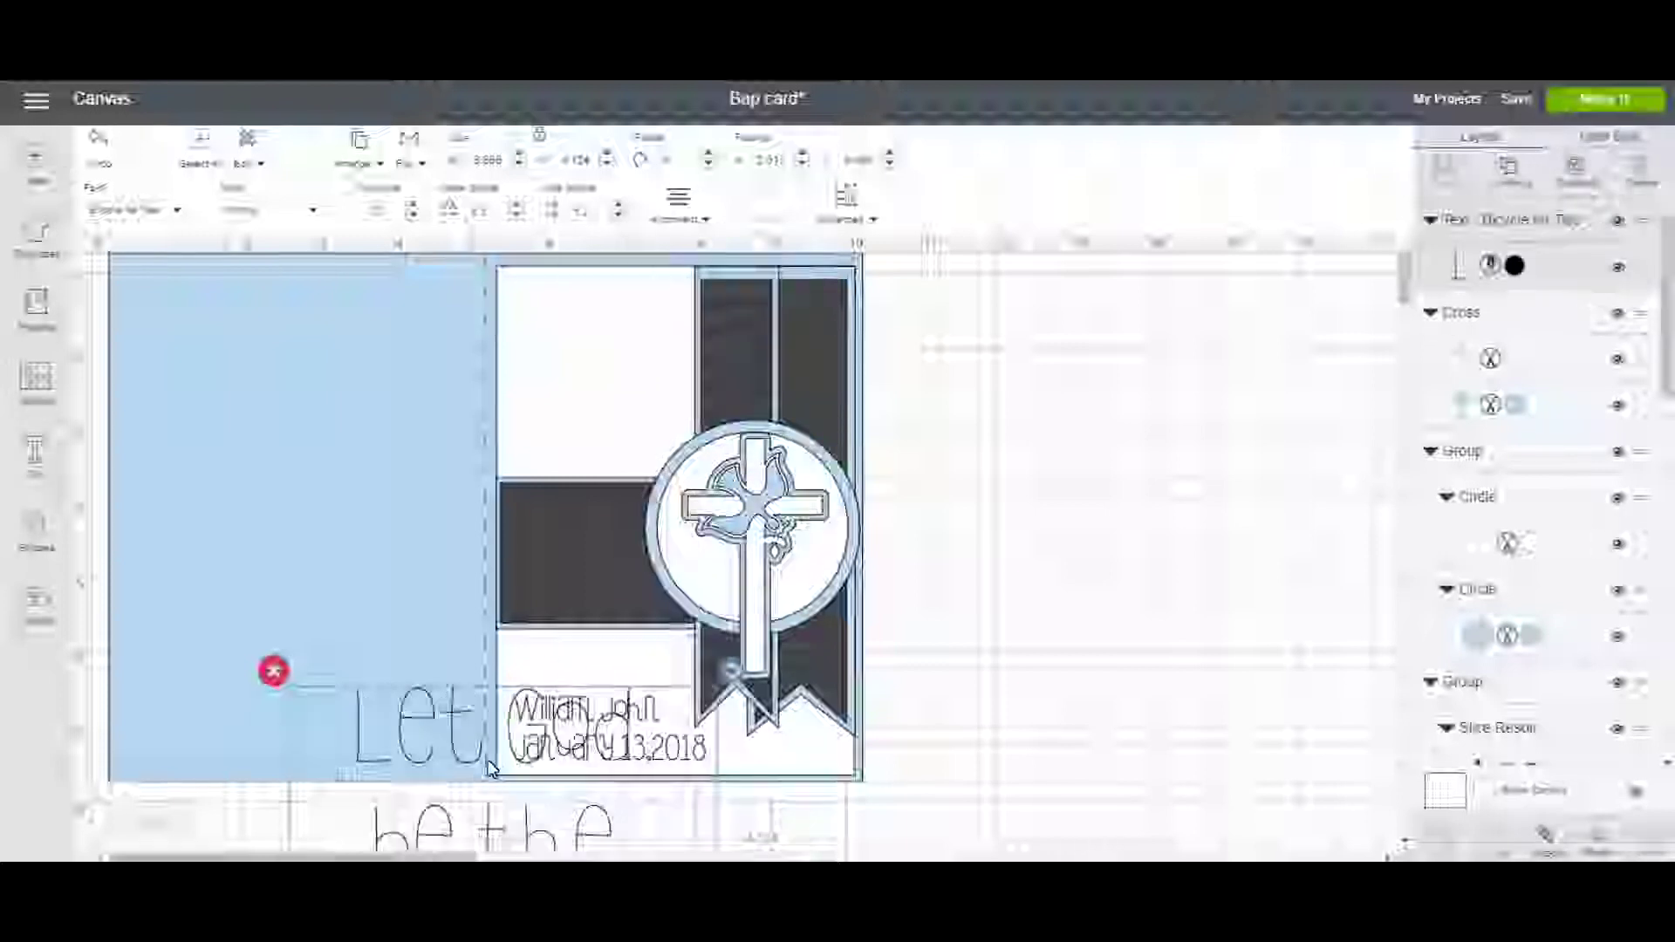
drag(492, 833, 620, 389)
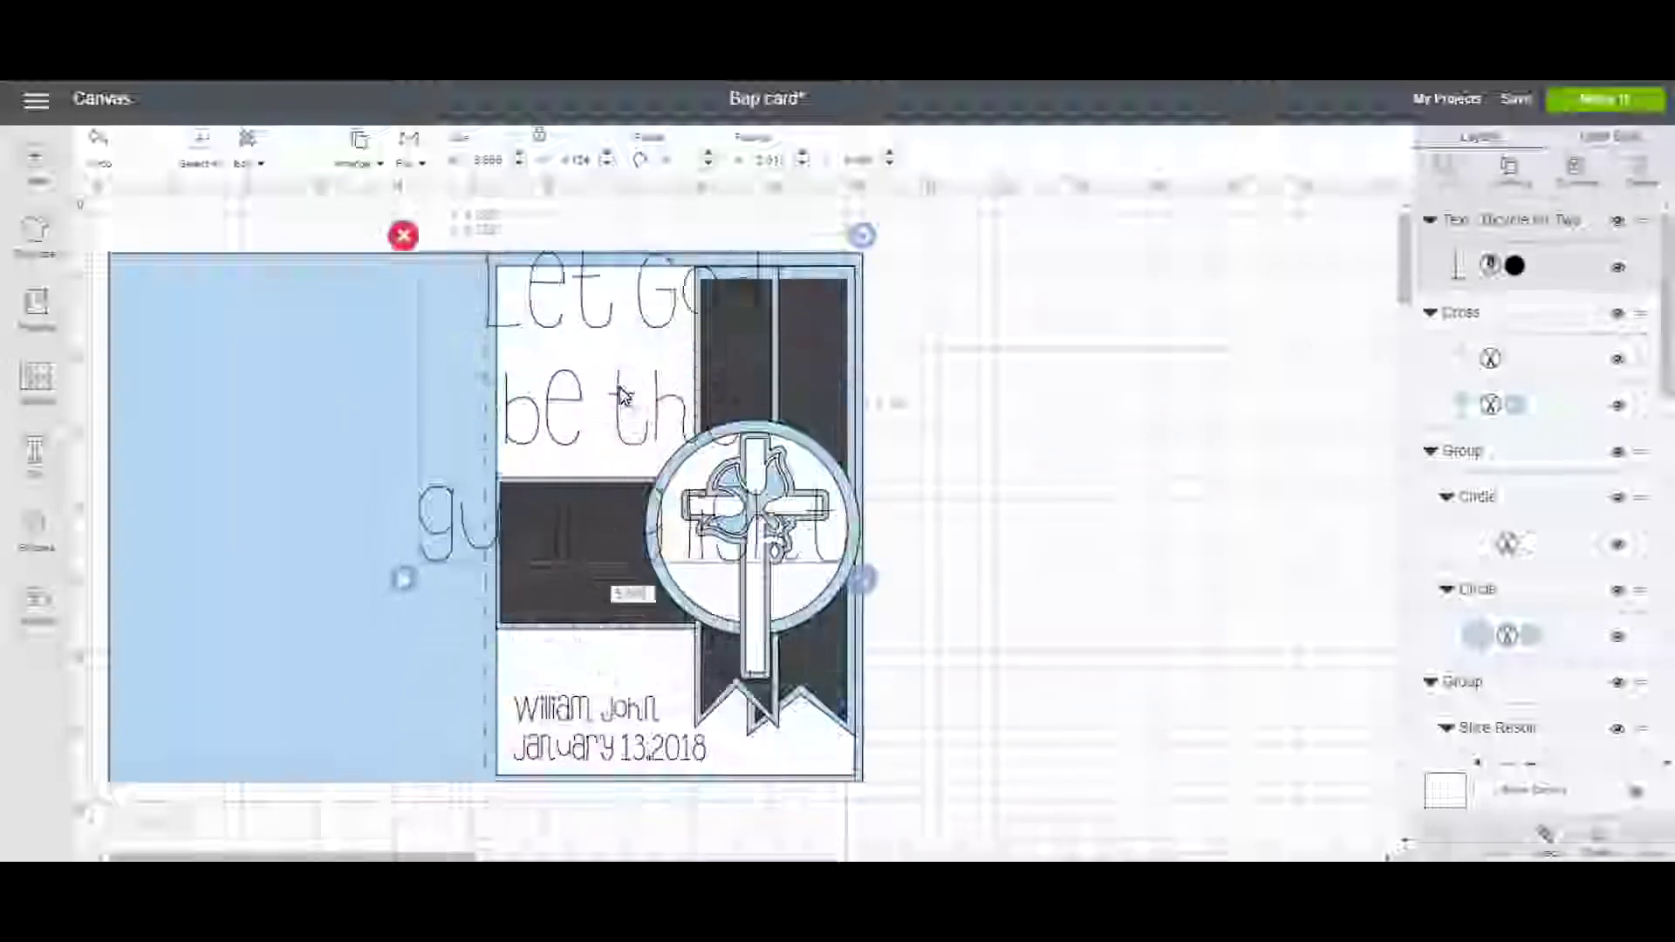
drag(861, 583, 589, 379)
drag(462, 318, 564, 371)
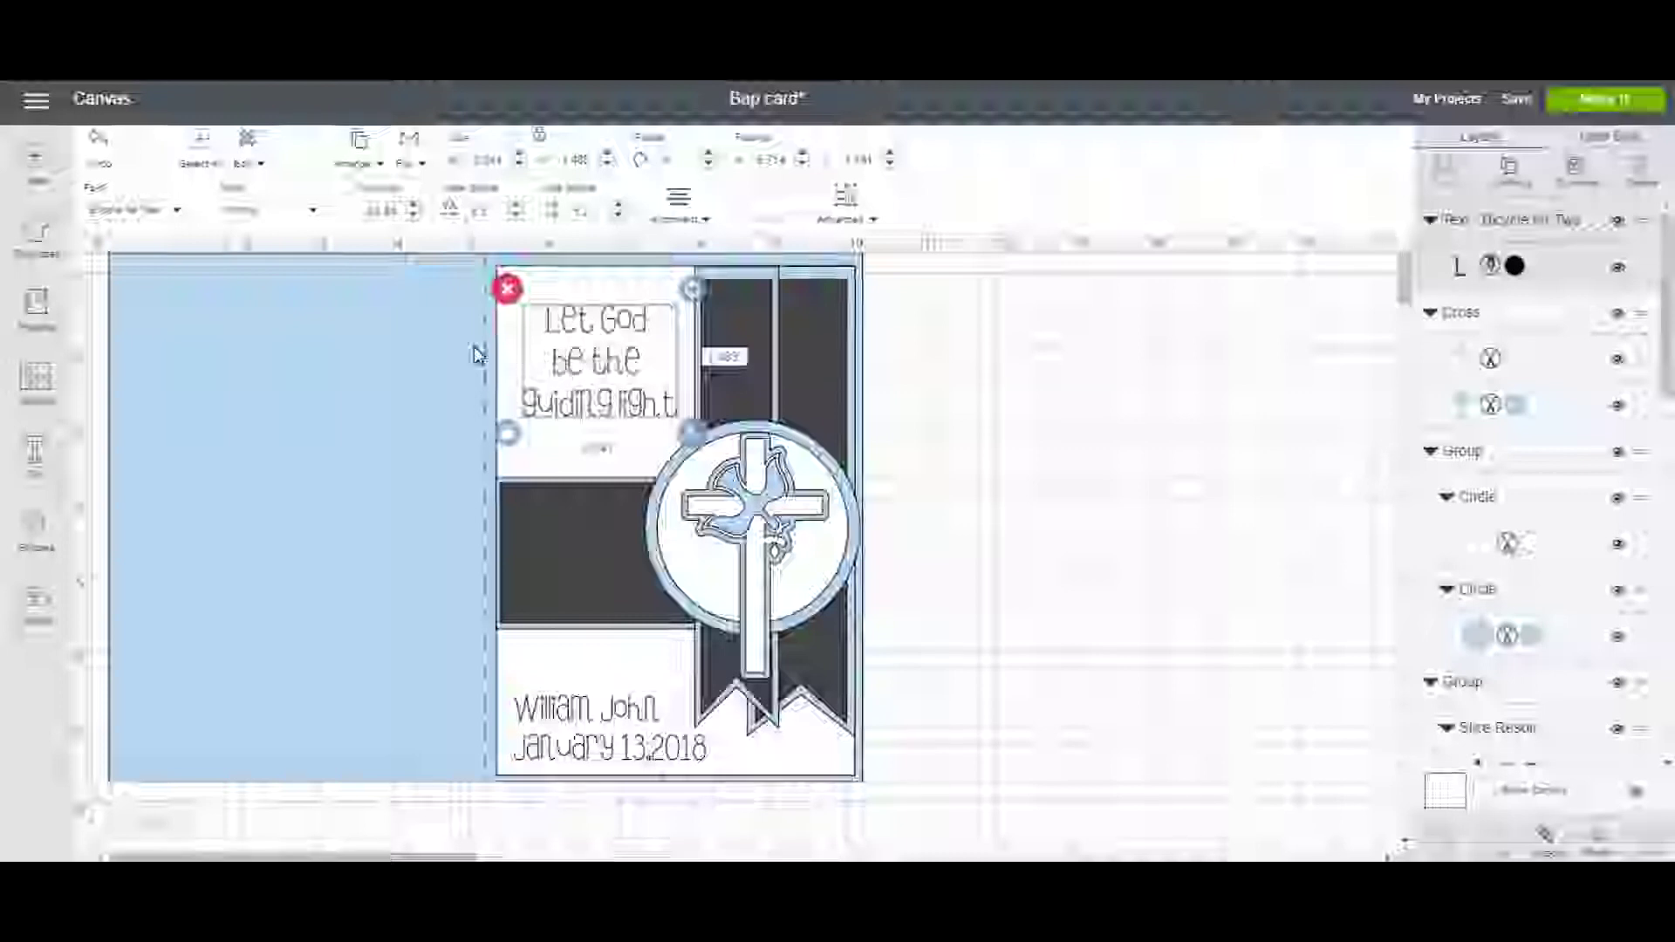
click(180, 214)
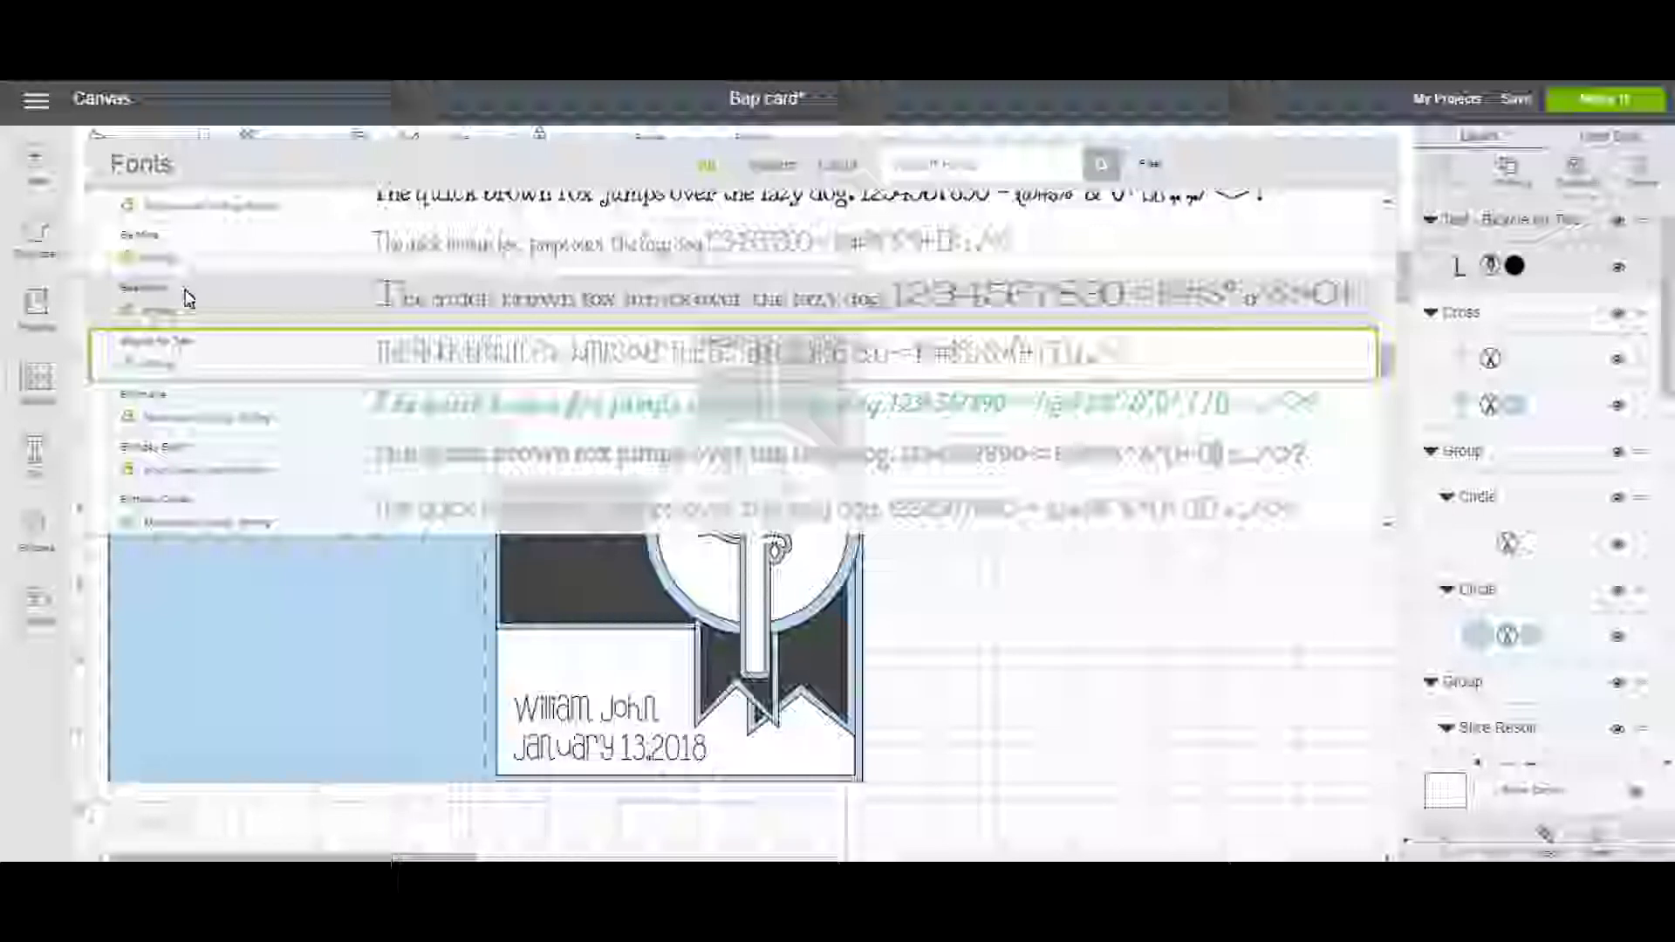
Apply the Be Mine font, tighten letter spacing to 0.6, and enlarge the sentiment to fill the panel.
click(209, 255)
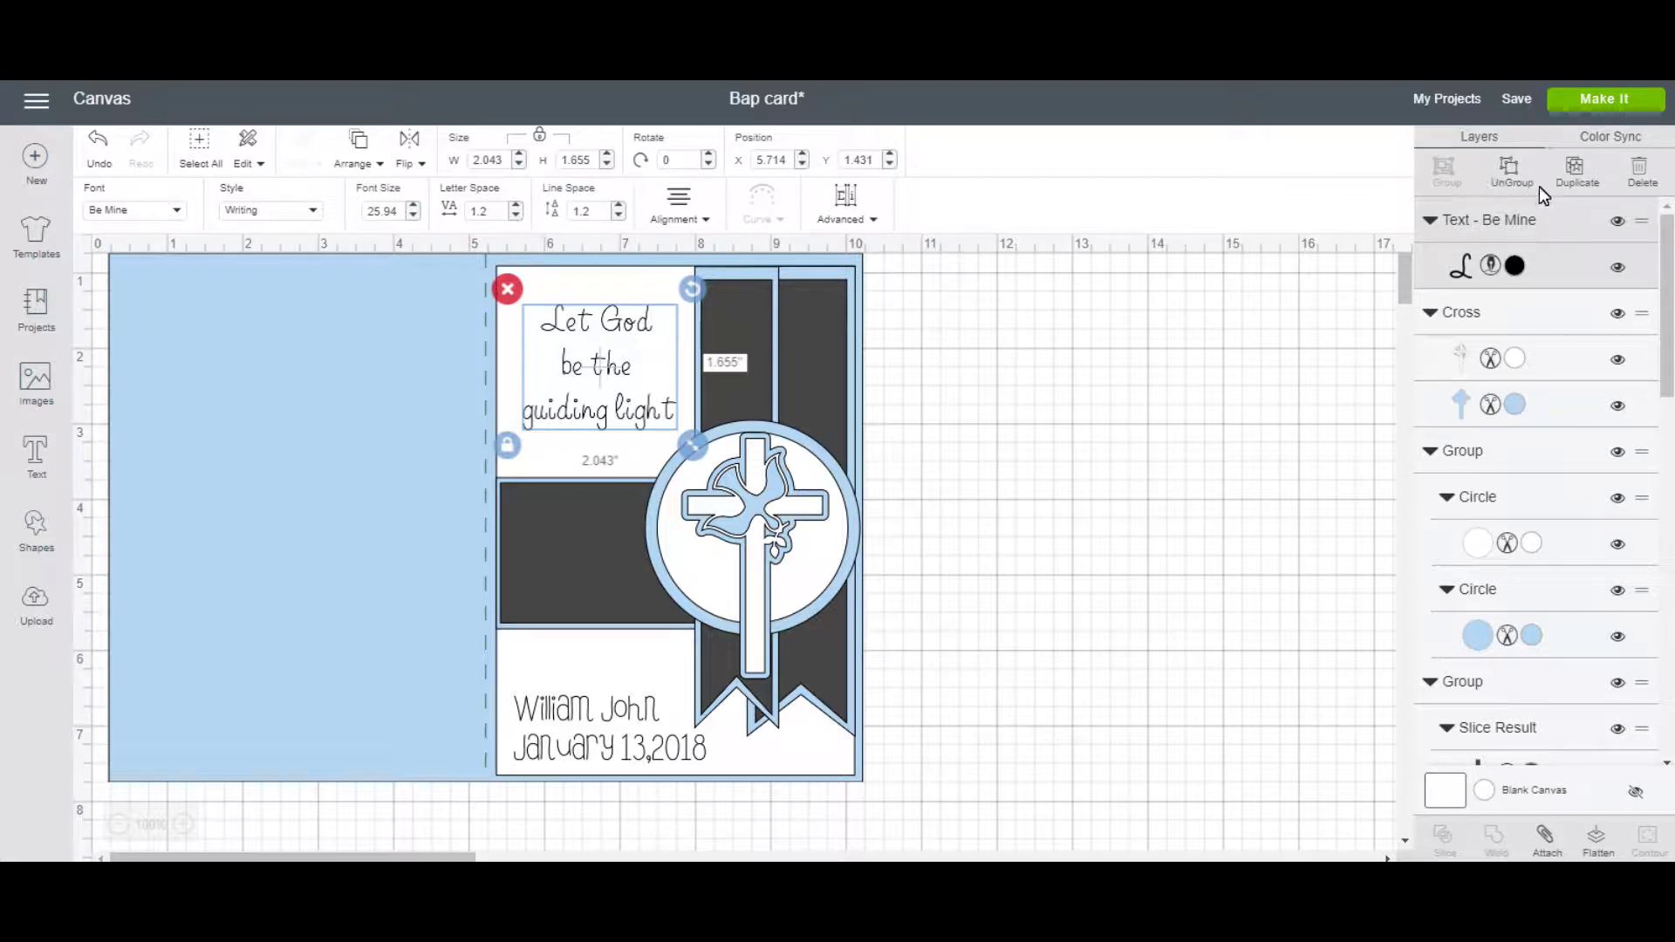
click(515, 216)
click(516, 215)
click(516, 215)
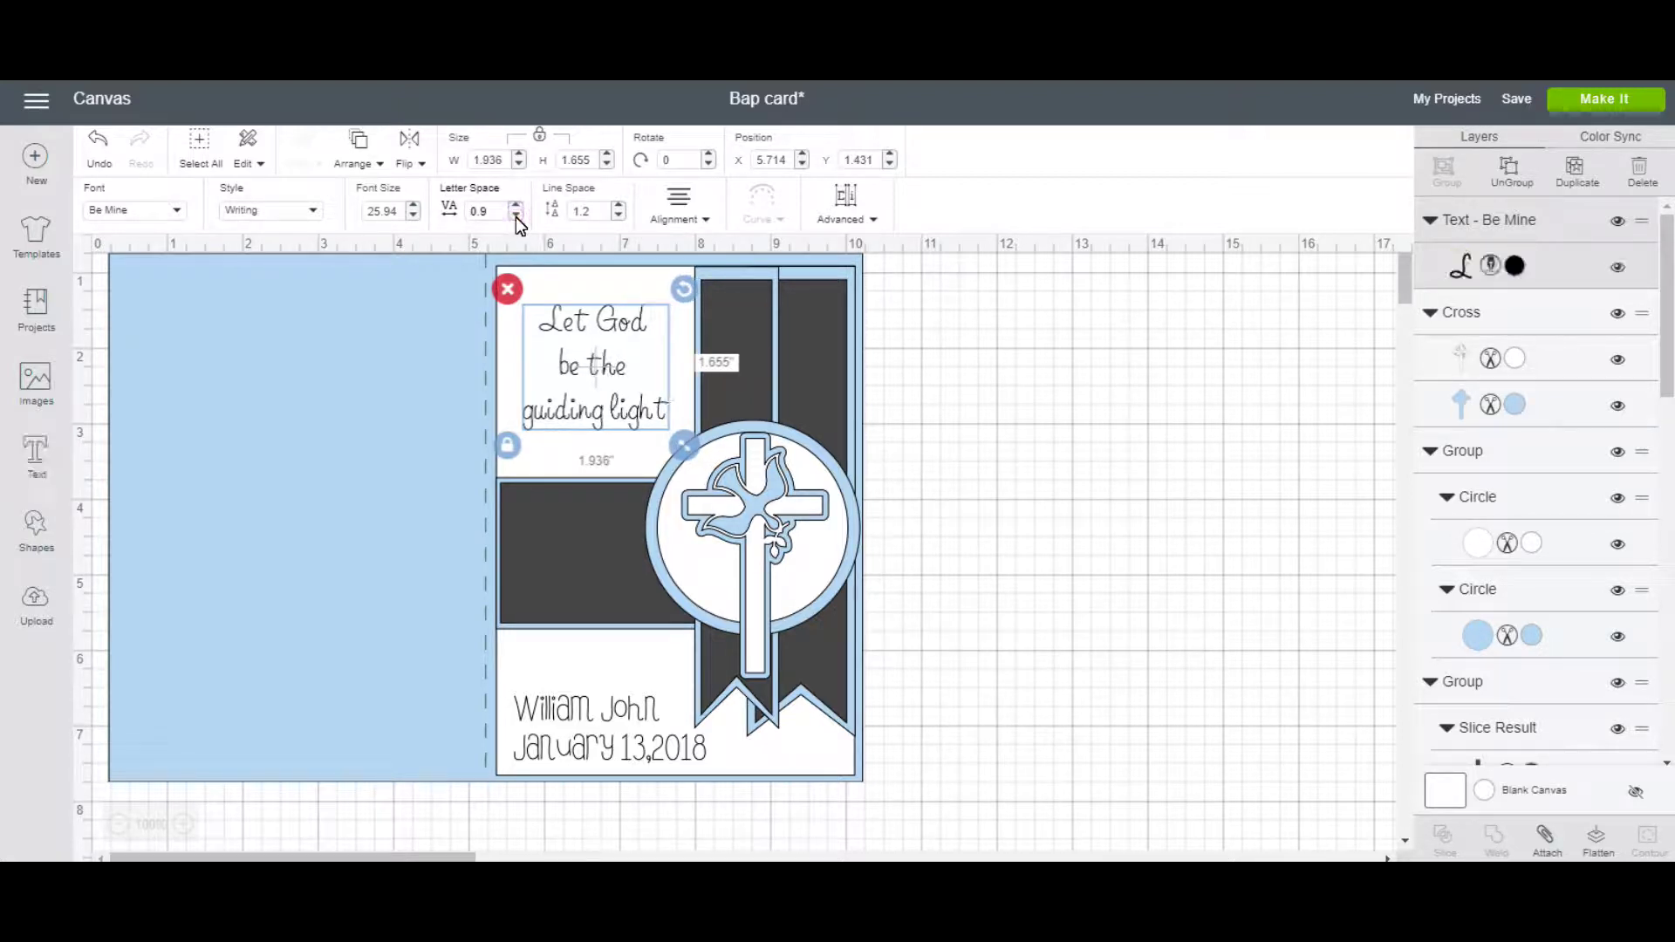
click(516, 216)
click(516, 216)
click(515, 217)
drag(676, 445, 648, 422)
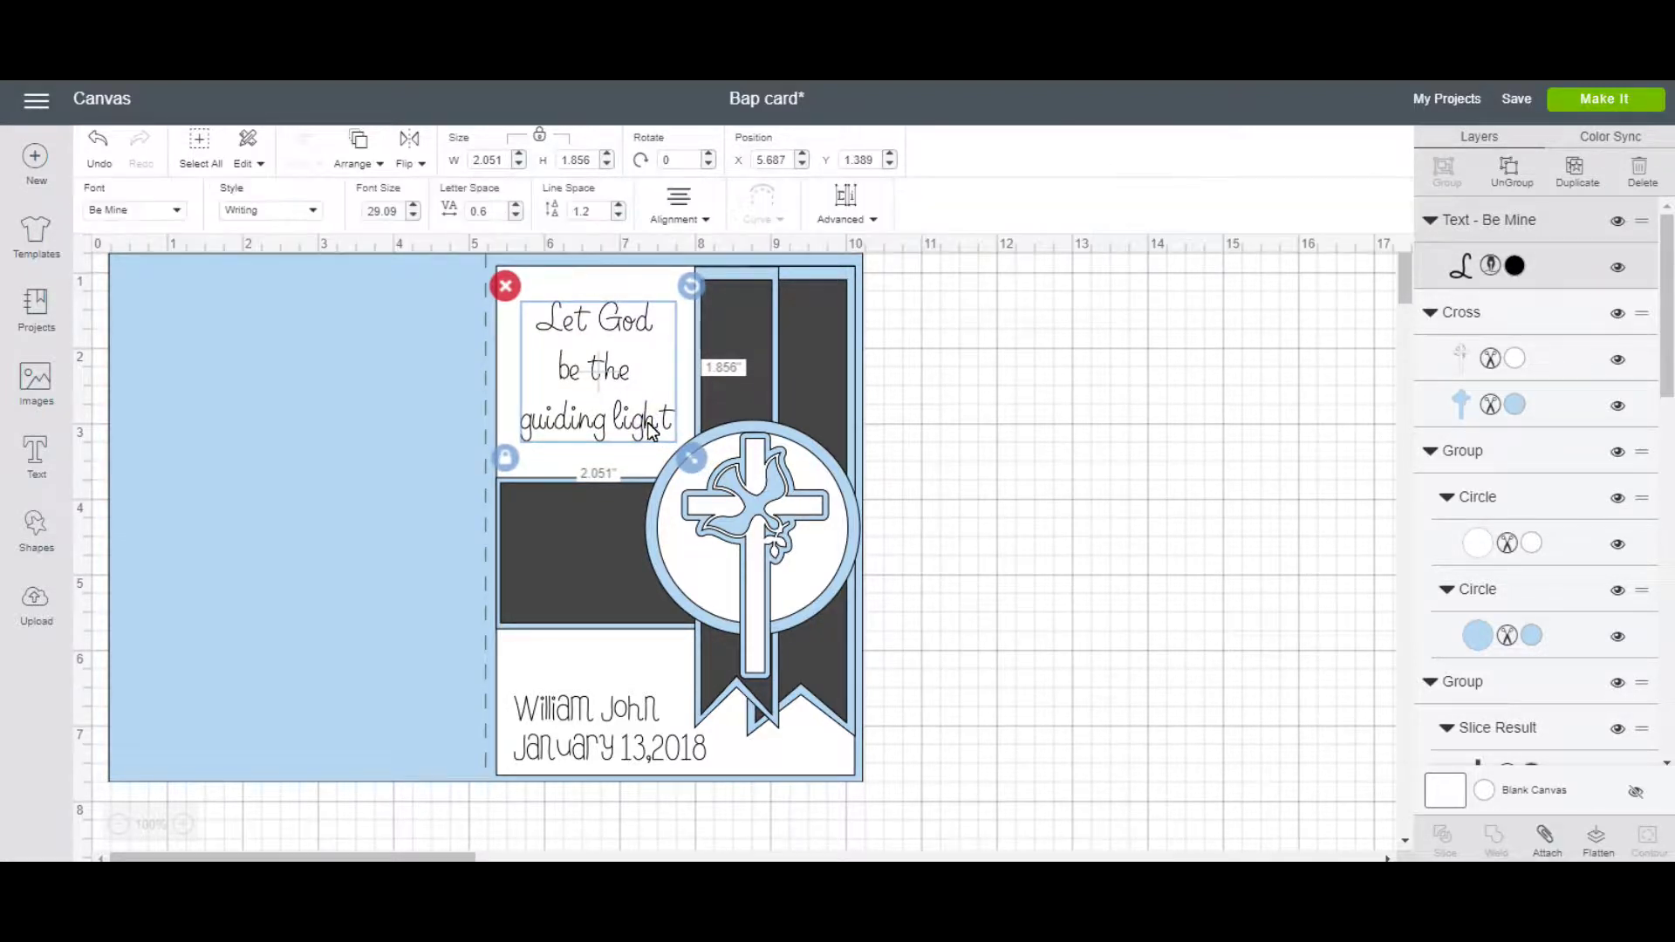
click(1056, 628)
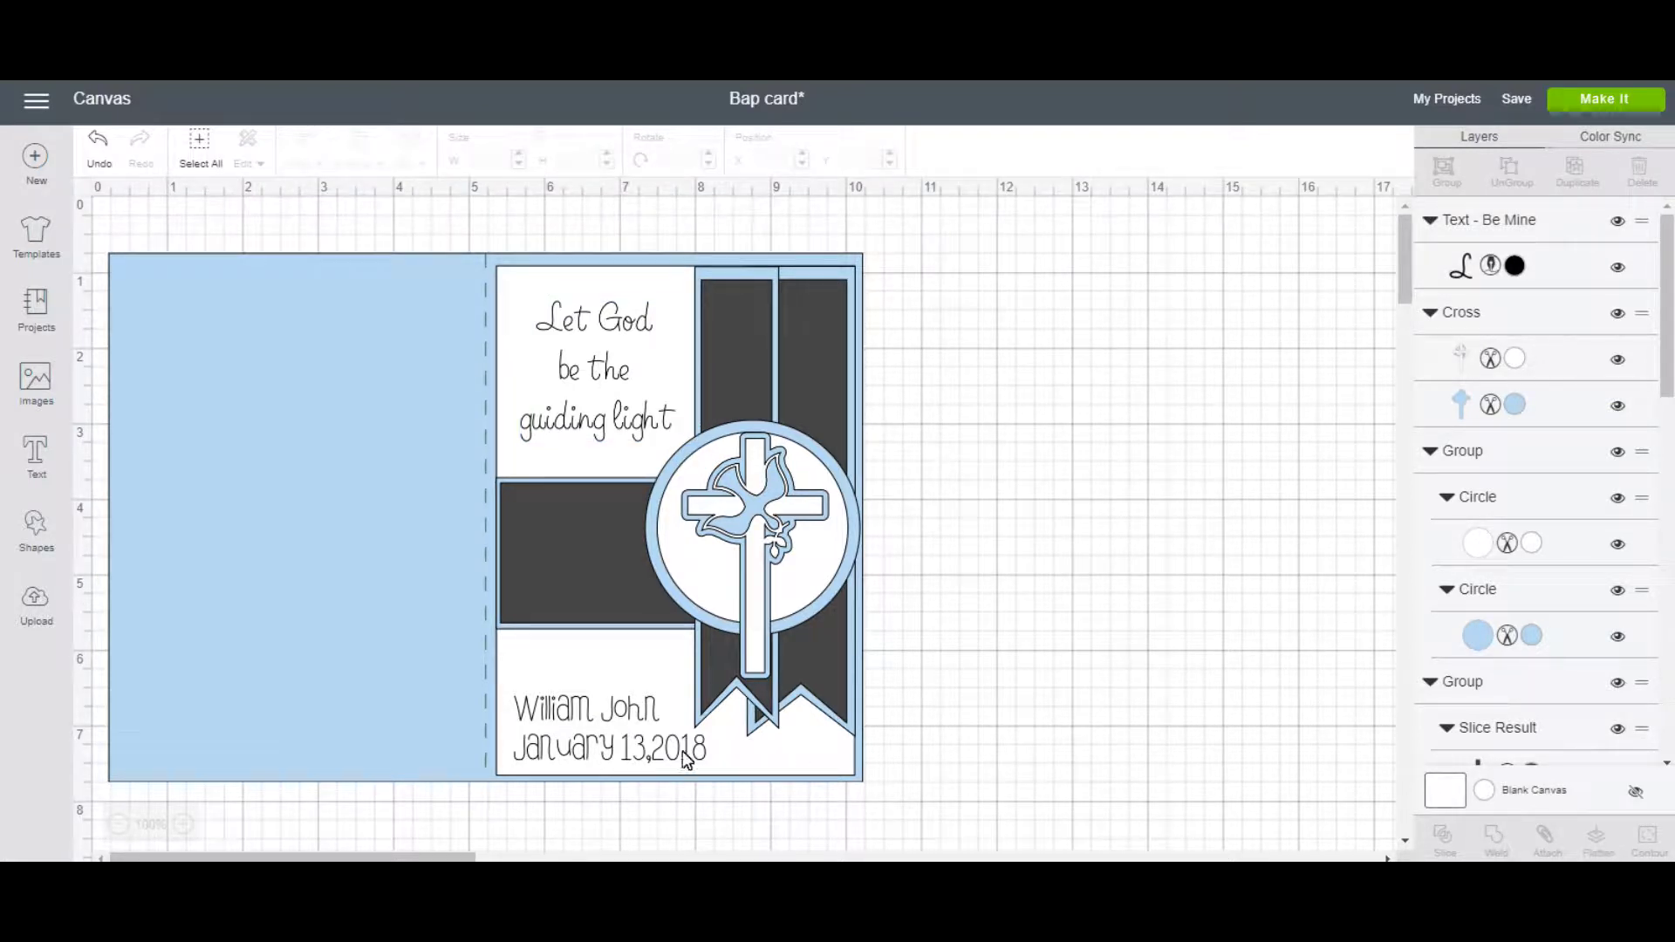
Attach the sentiment text and names to the white card panel.
click(623, 418)
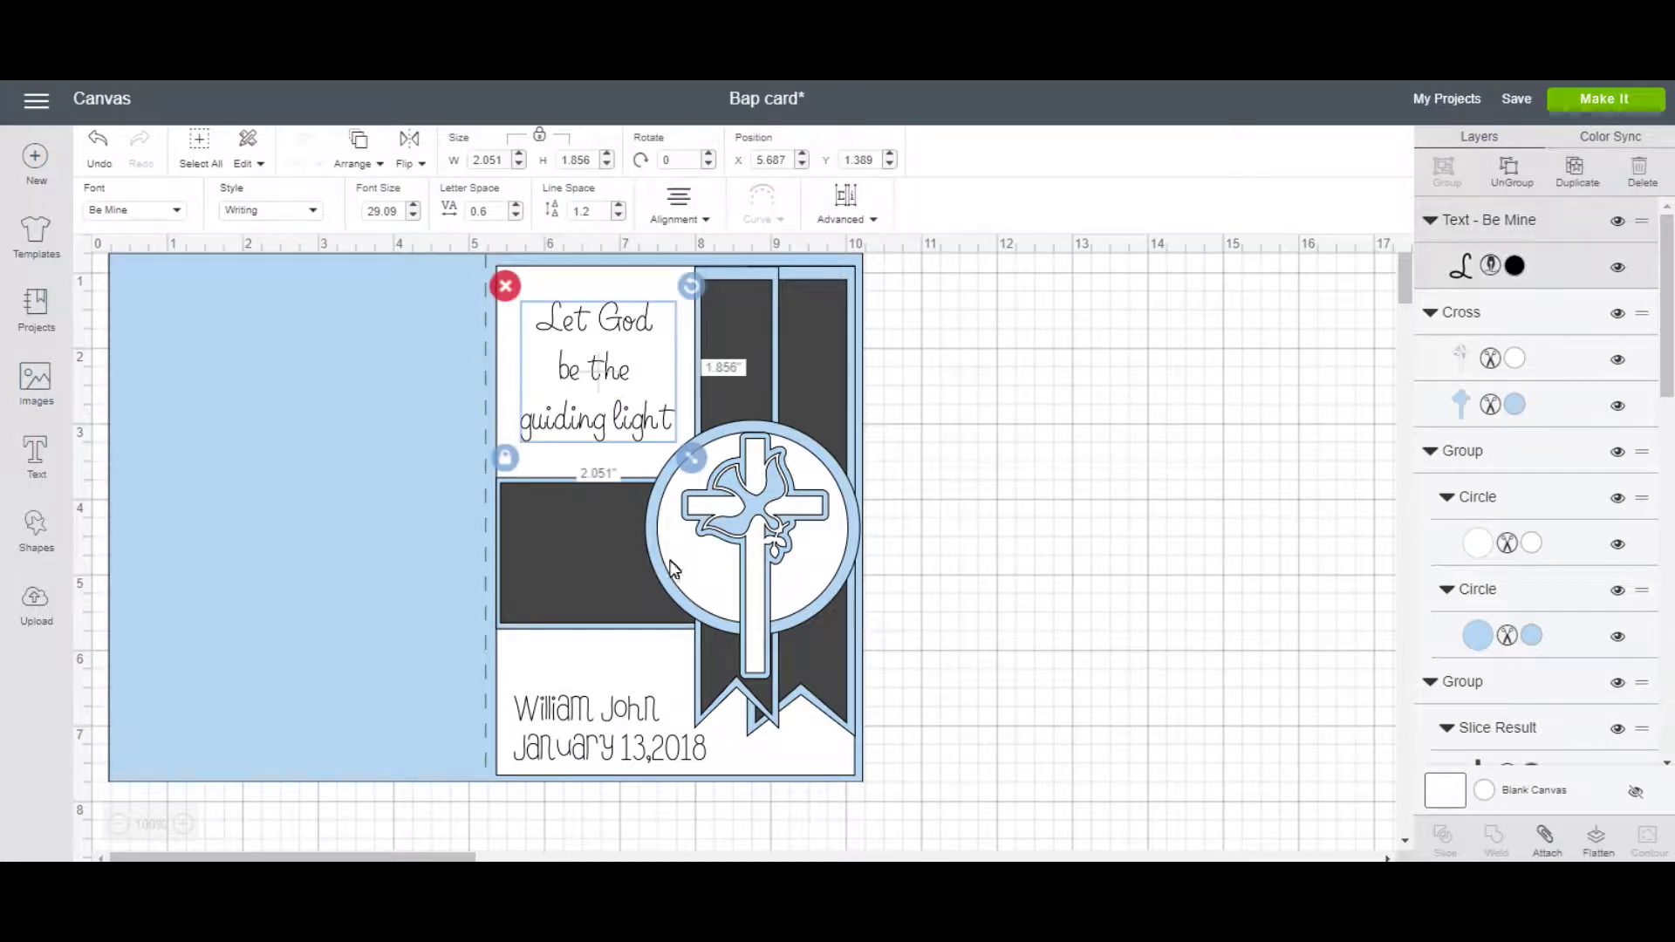
shift+click(813, 757)
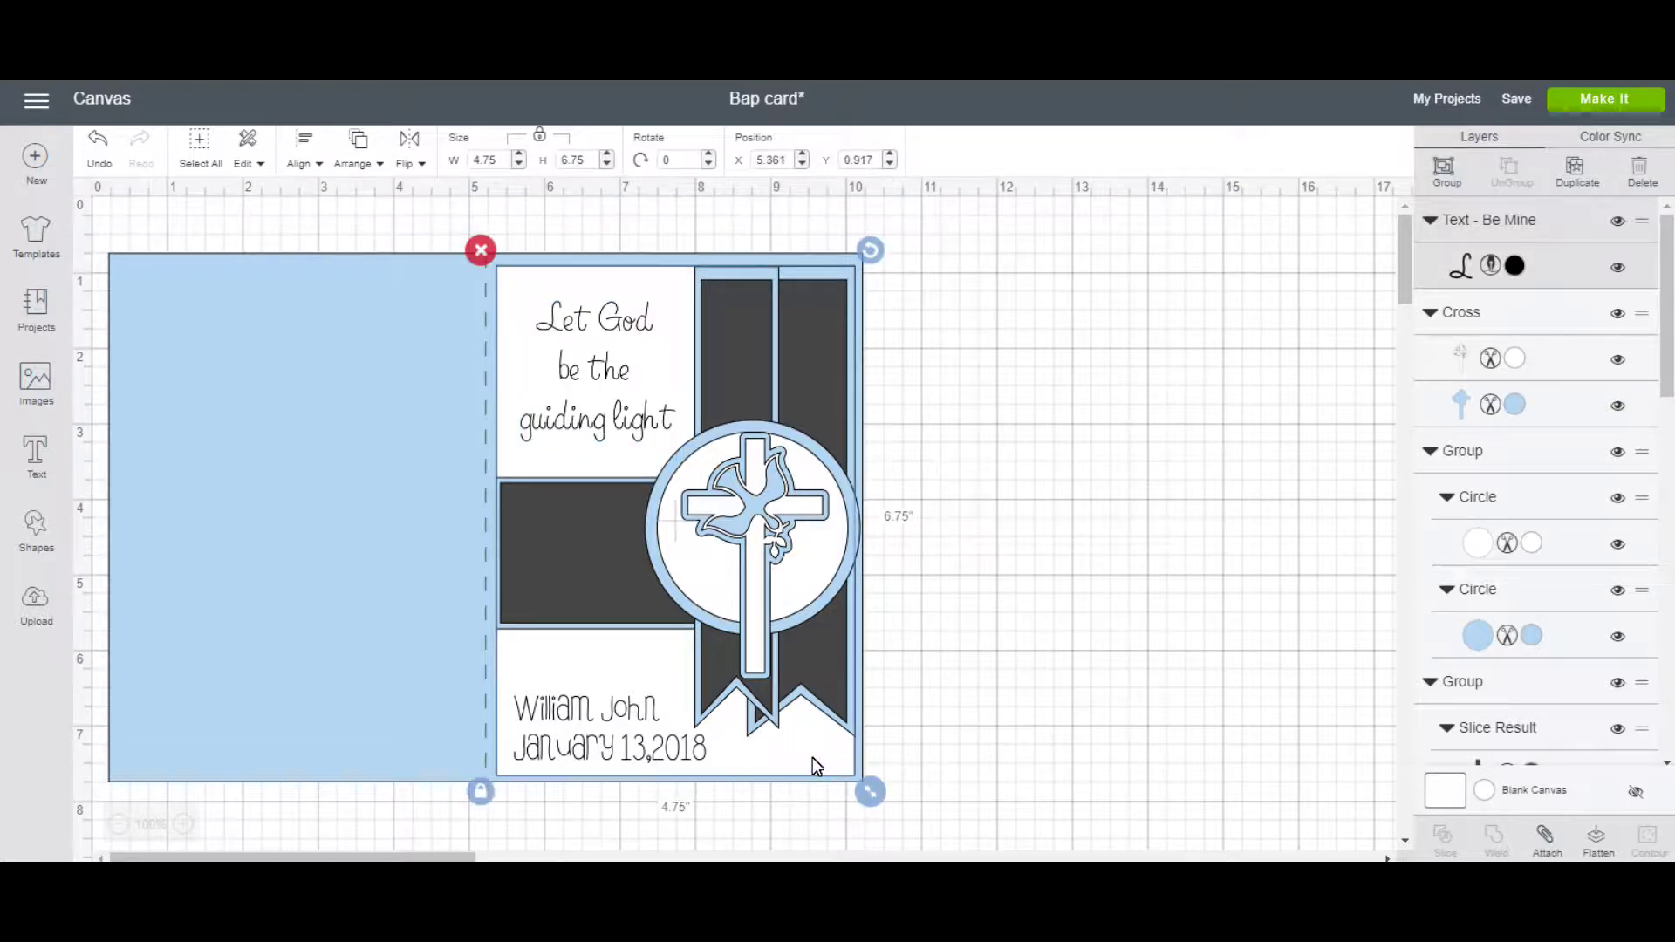
click(1557, 852)
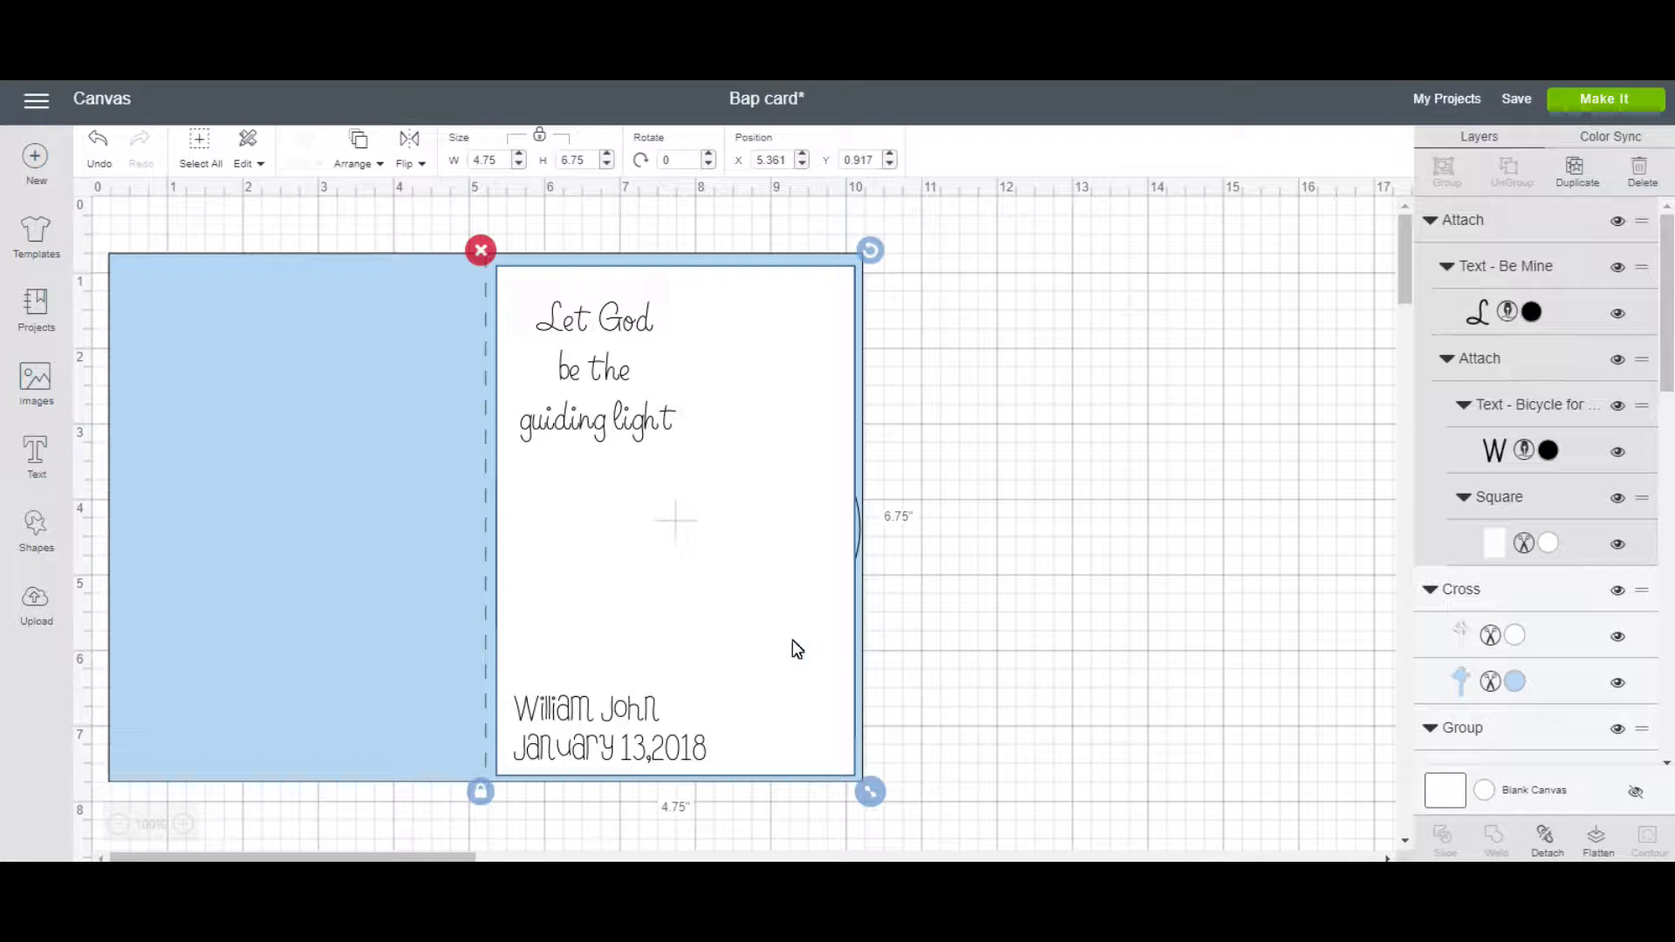
Send the attached card backward repeatedly until the cross, circle and dark banners reappear.
click(375, 162)
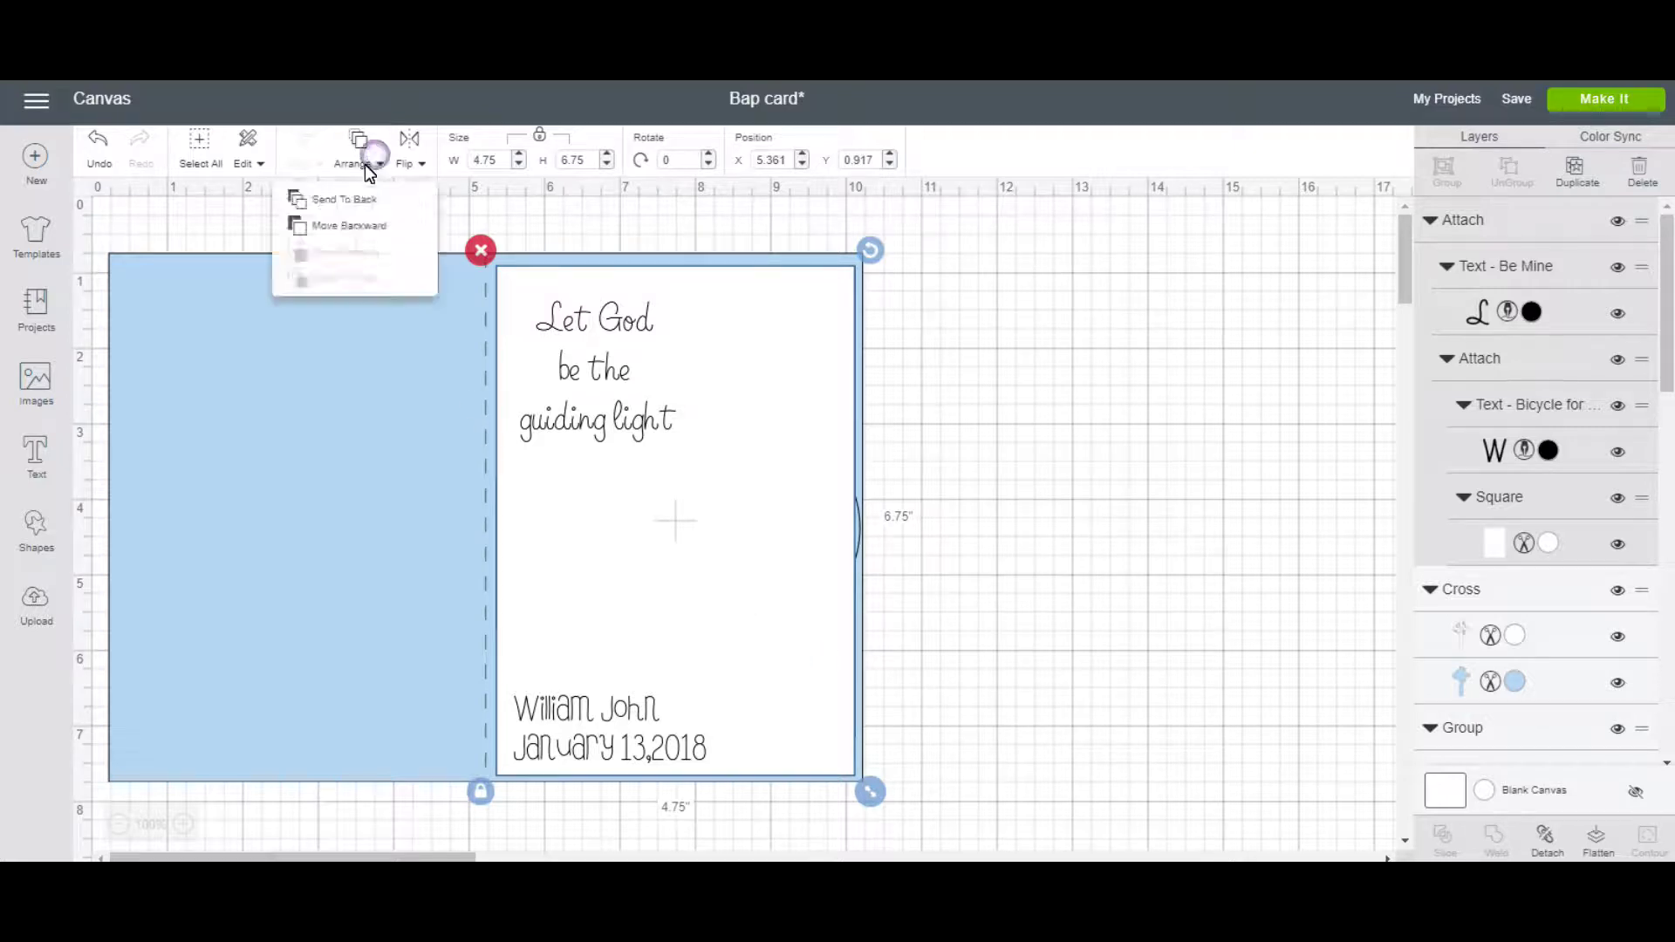
click(368, 217)
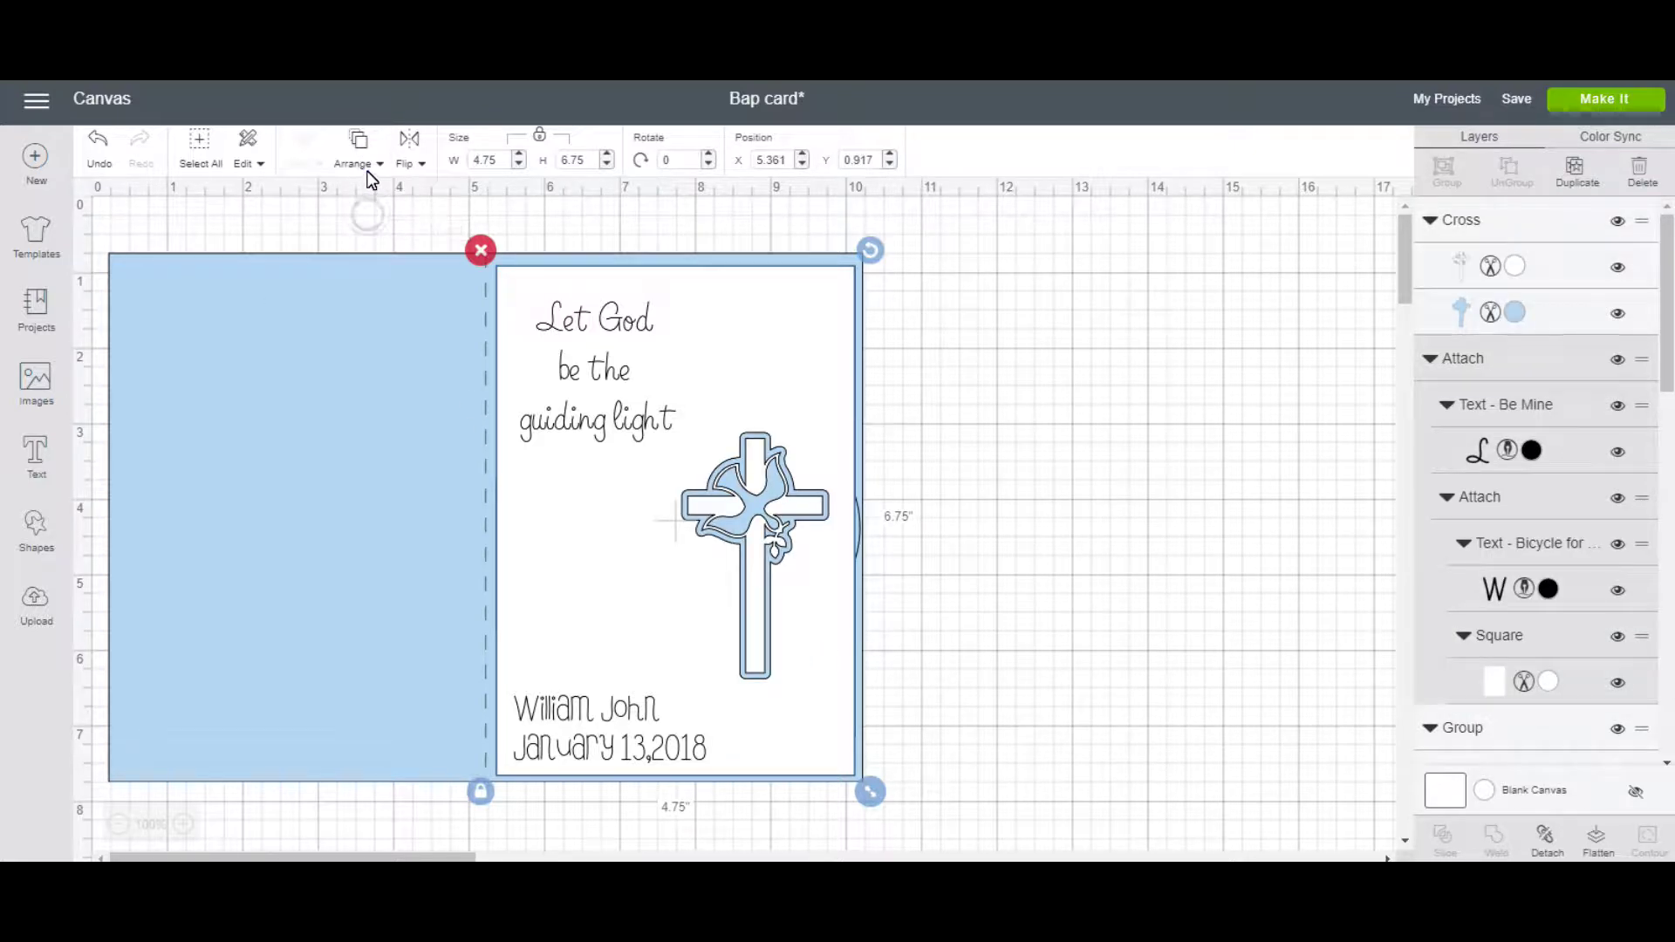
click(359, 164)
click(363, 223)
click(358, 163)
click(359, 223)
click(360, 163)
click(363, 222)
click(363, 170)
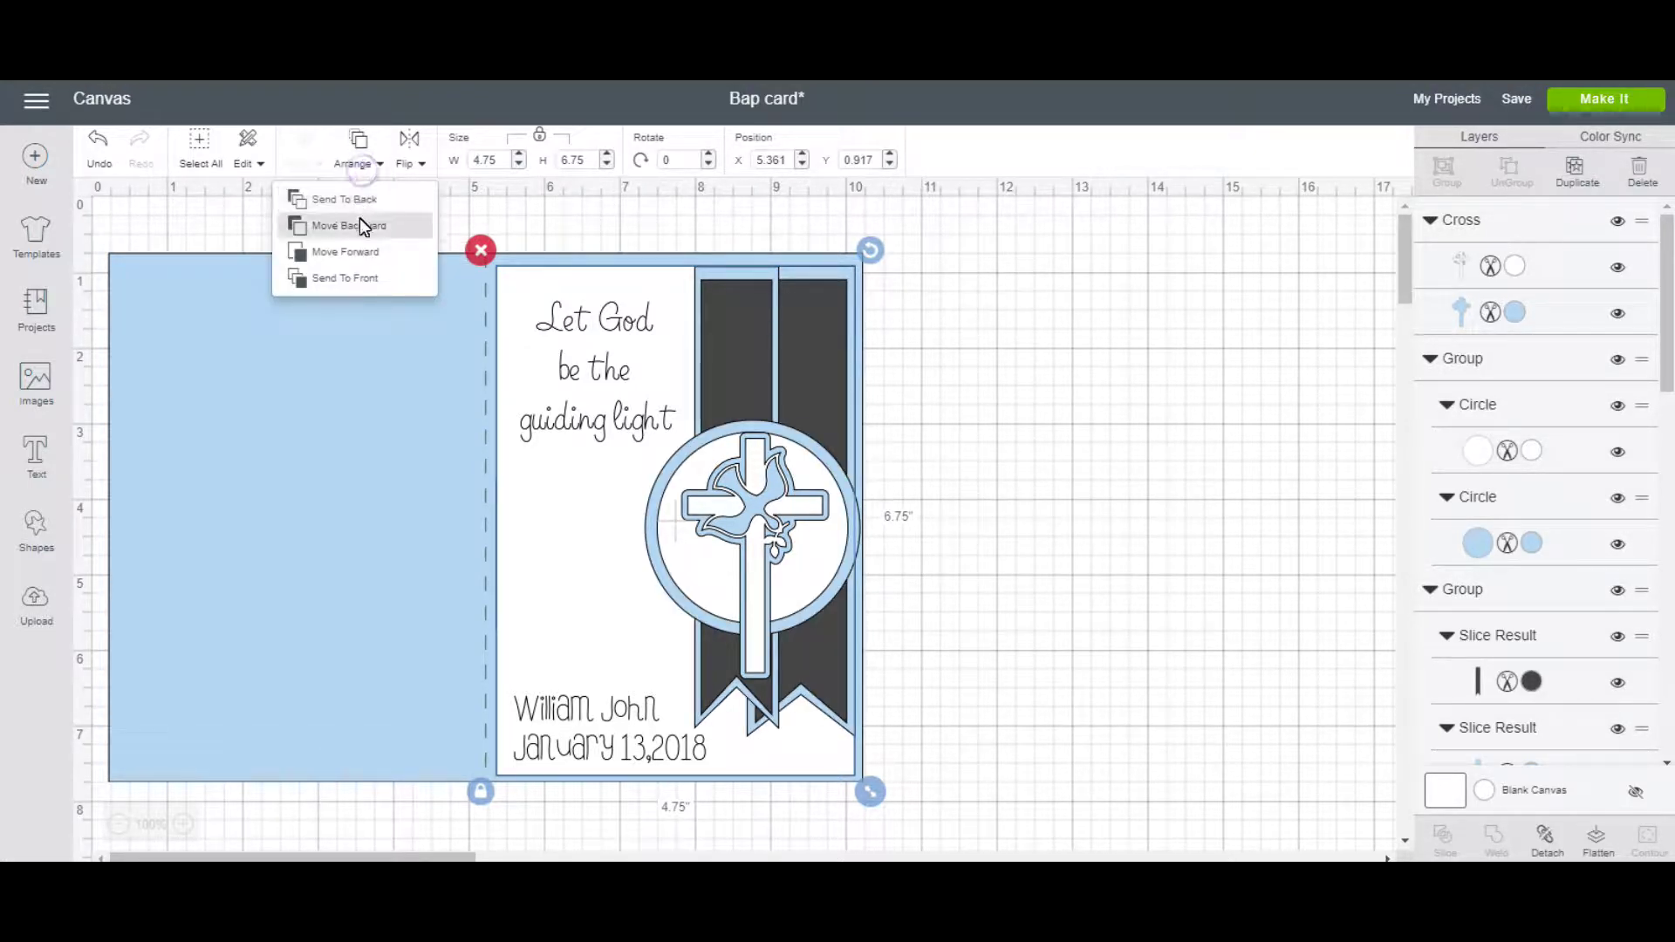
click(375, 228)
click(1022, 485)
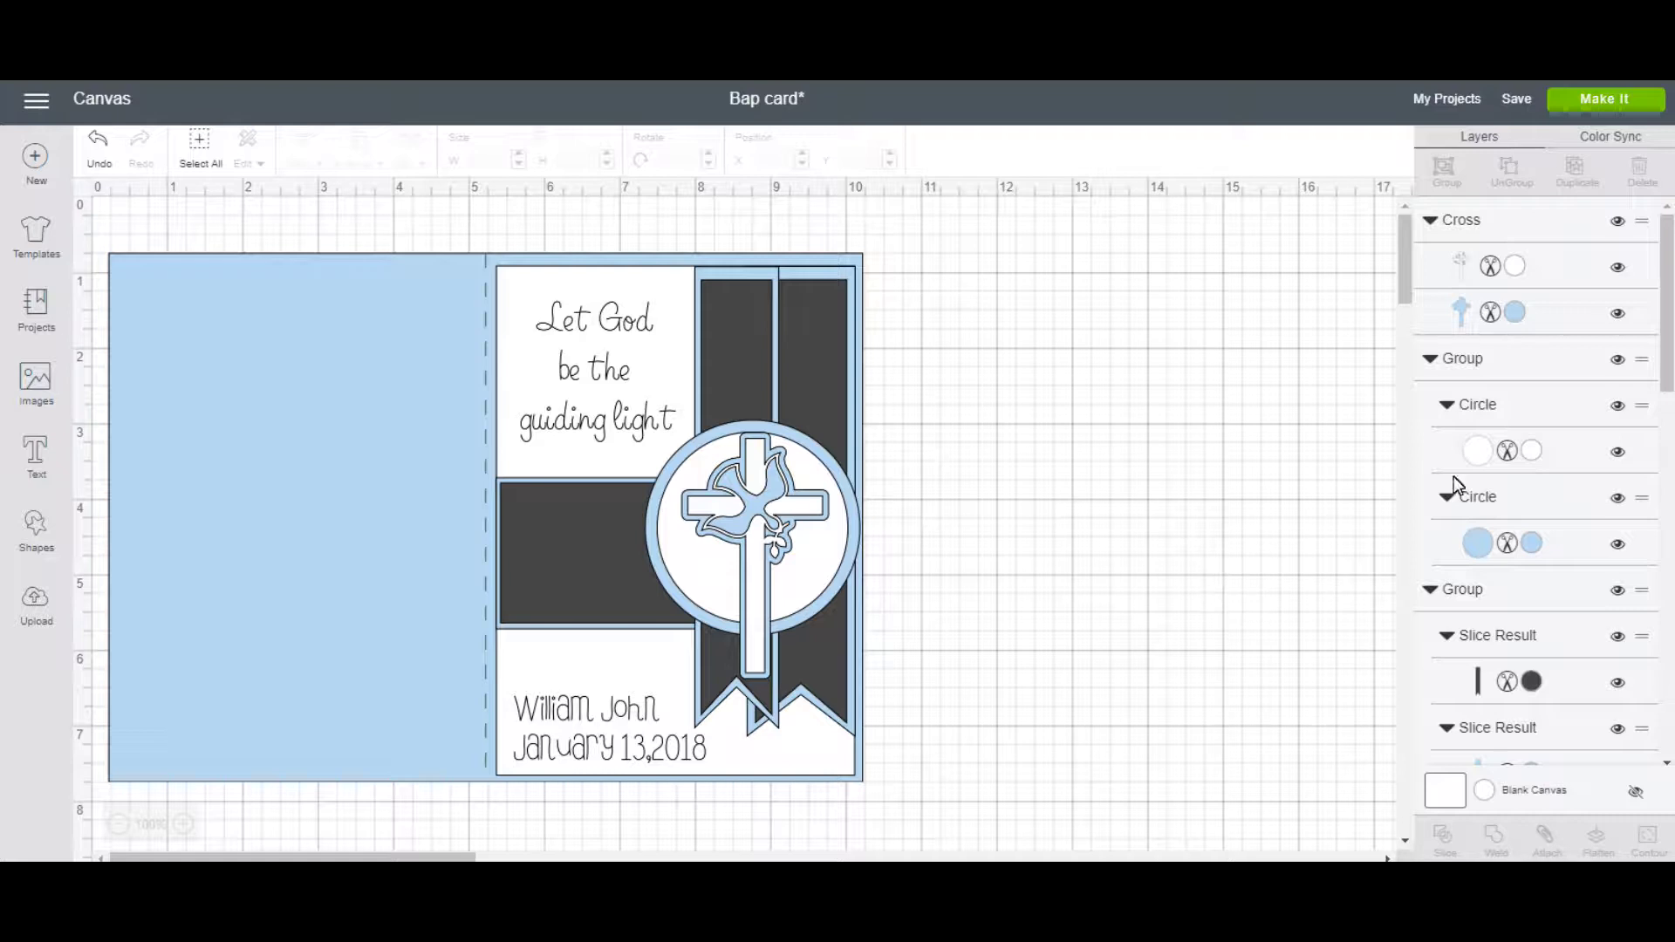
Unhide the light-blue Square layer and move it out beside the card.
drag(1662, 279, 1662, 642)
click(1618, 474)
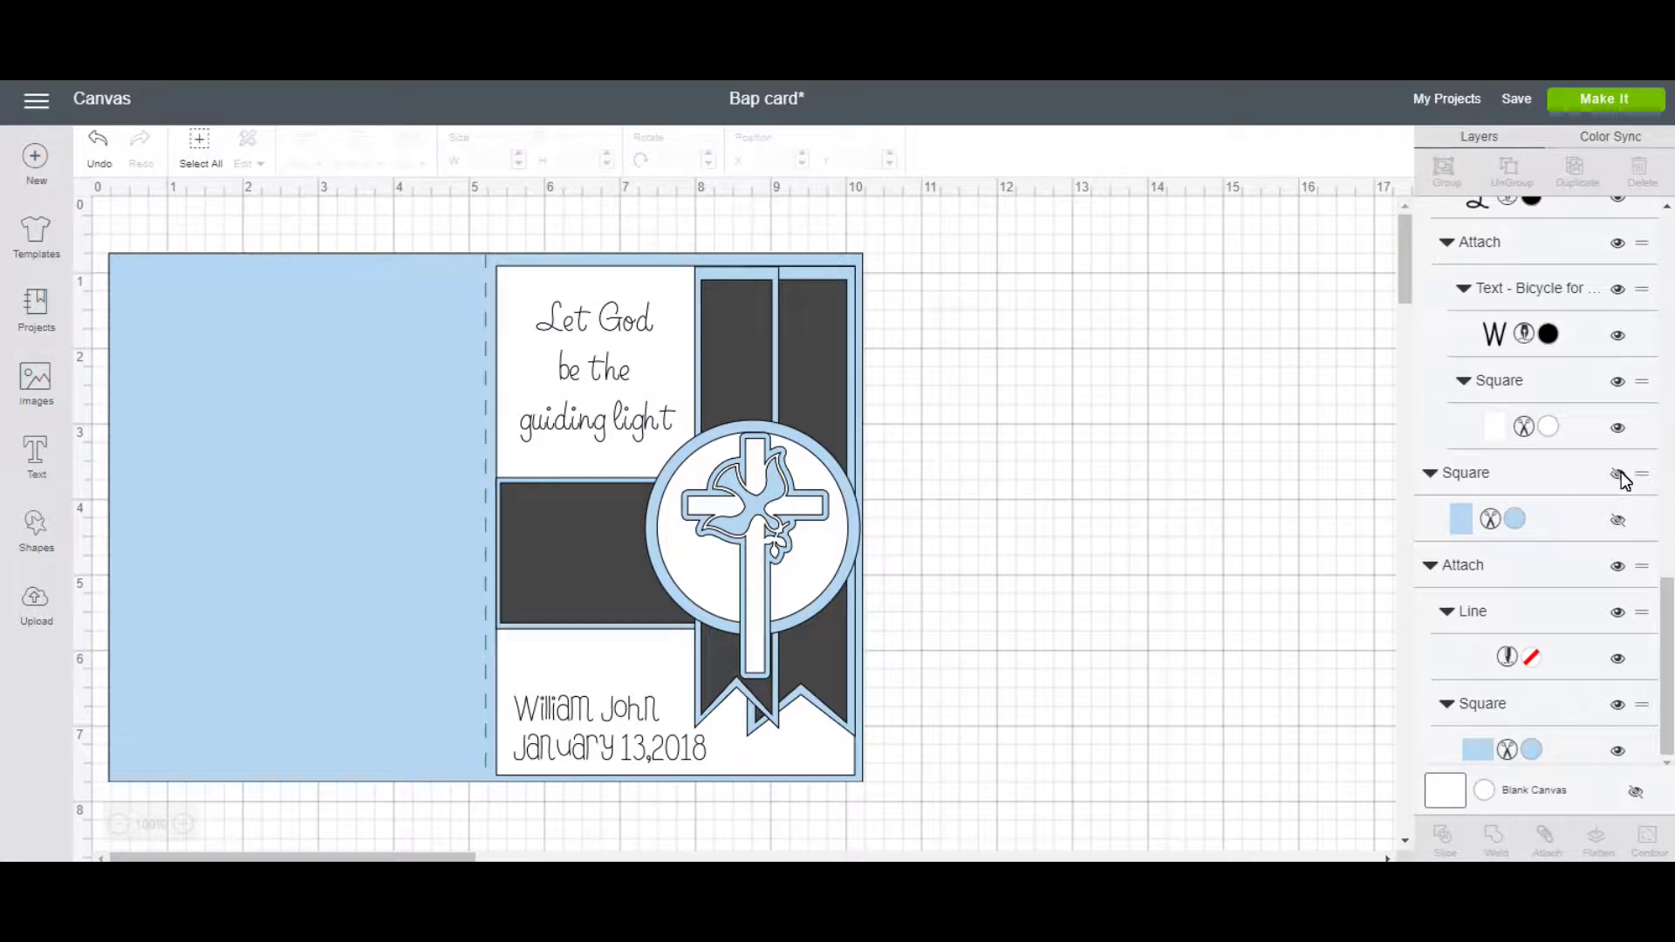
click(1555, 520)
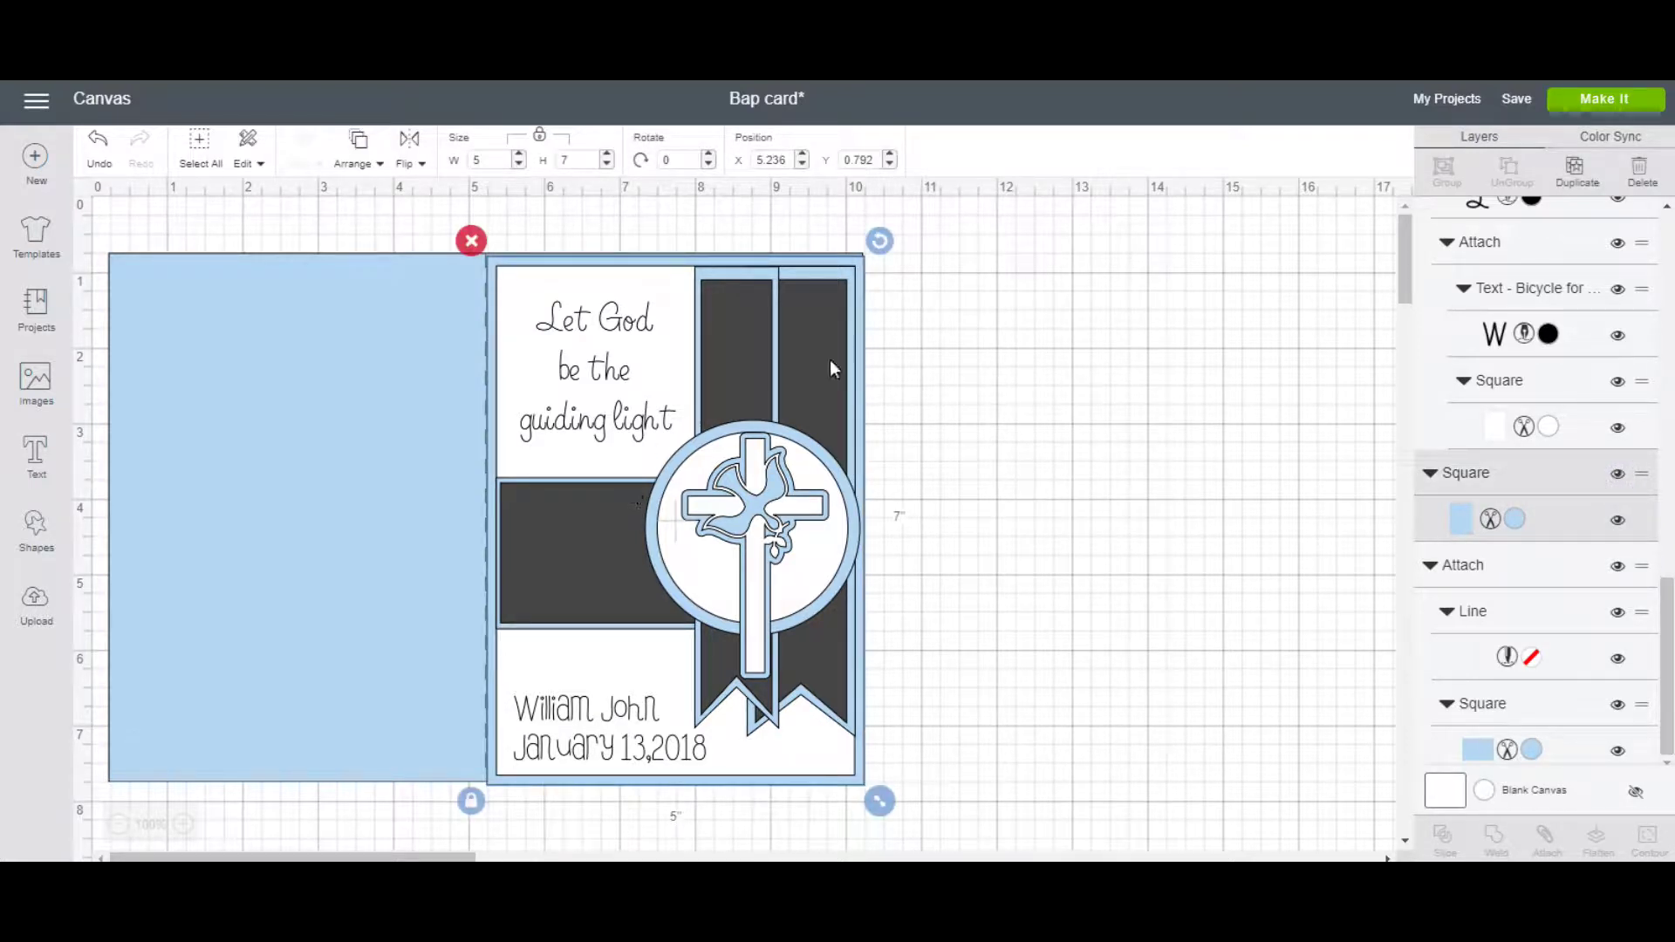
drag(864, 262, 1368, 255)
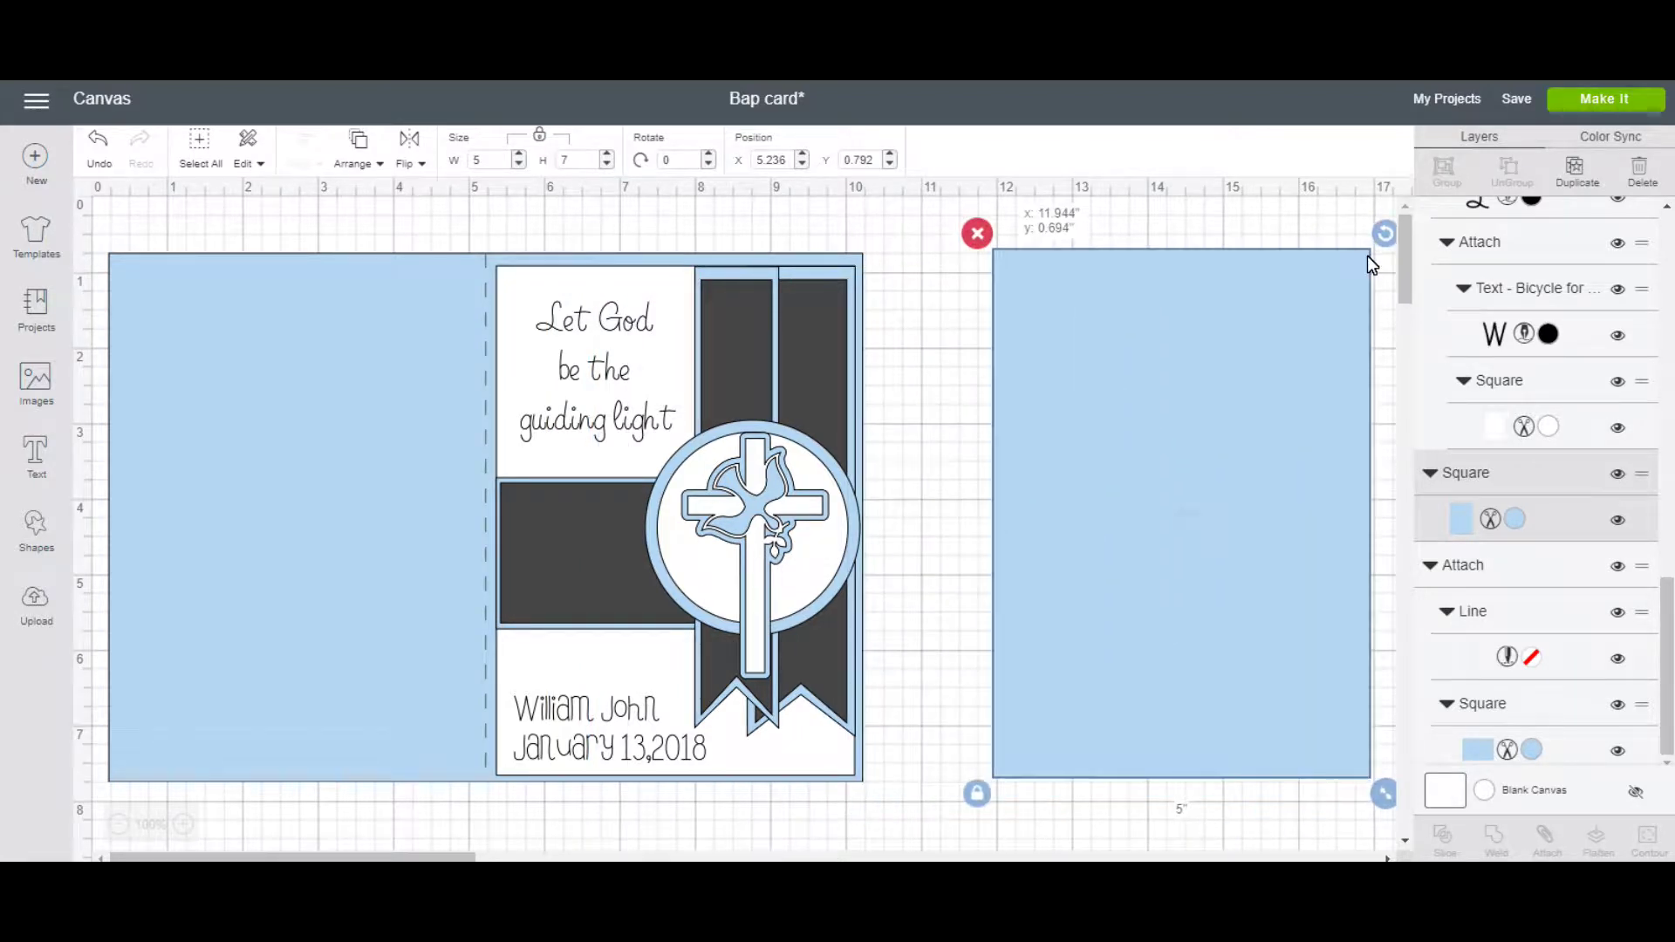
Move the blue 10x7 base below the card and group all the card front pieces.
click(667, 369)
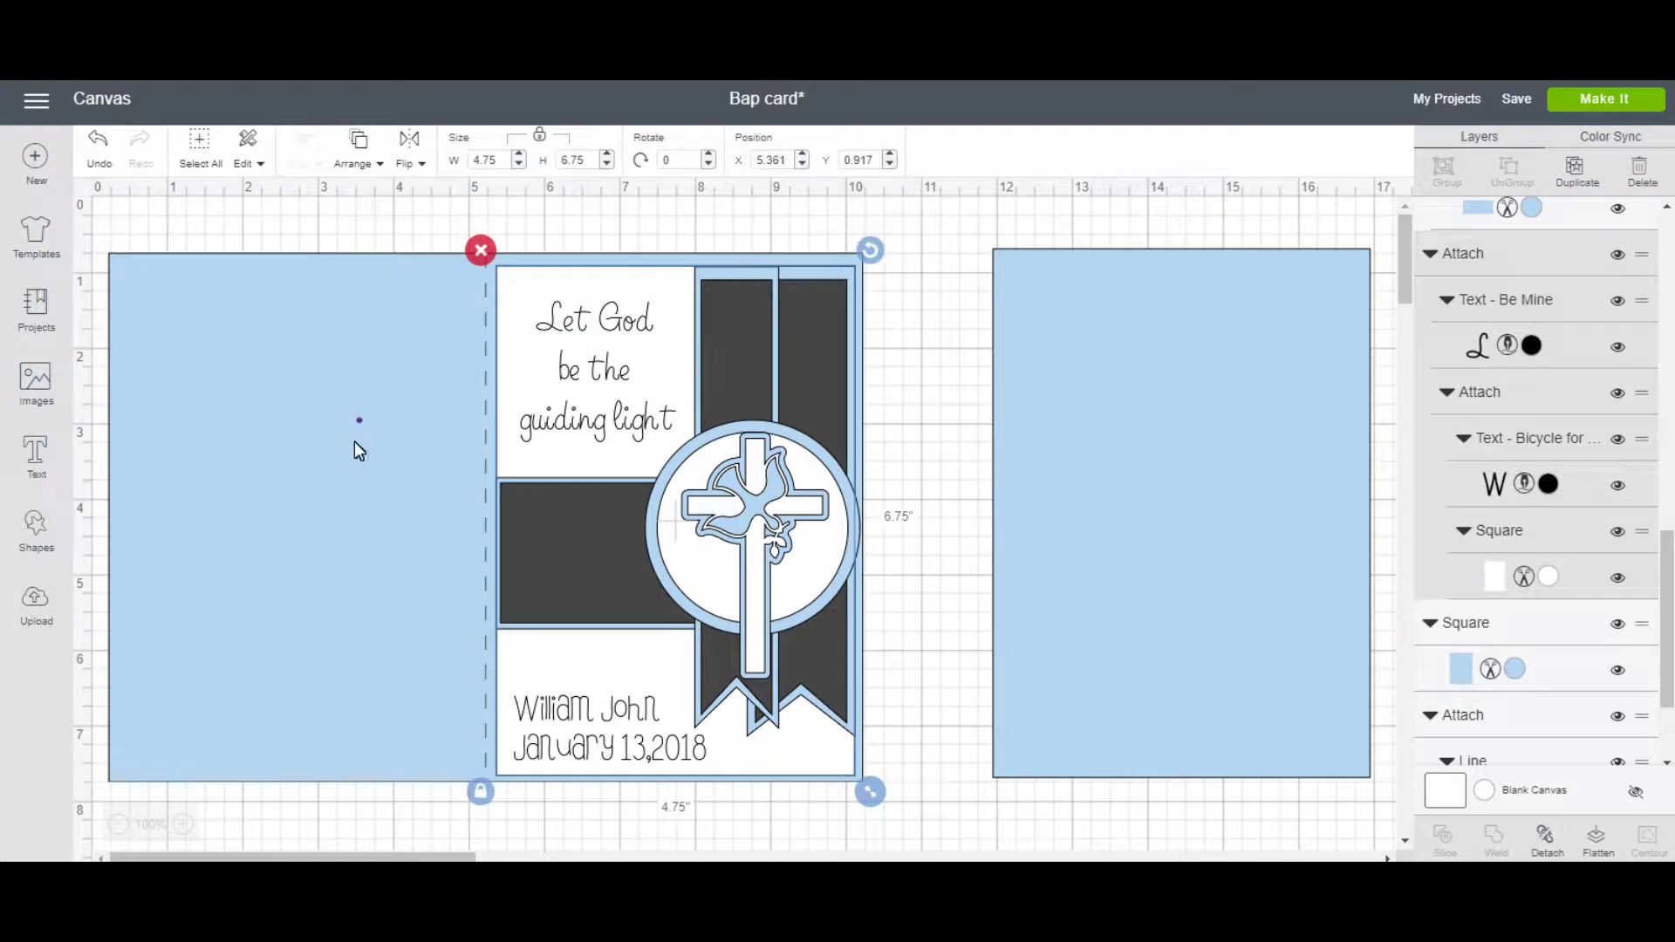
drag(354, 441, 234, 797)
drag(244, 683, 393, 829)
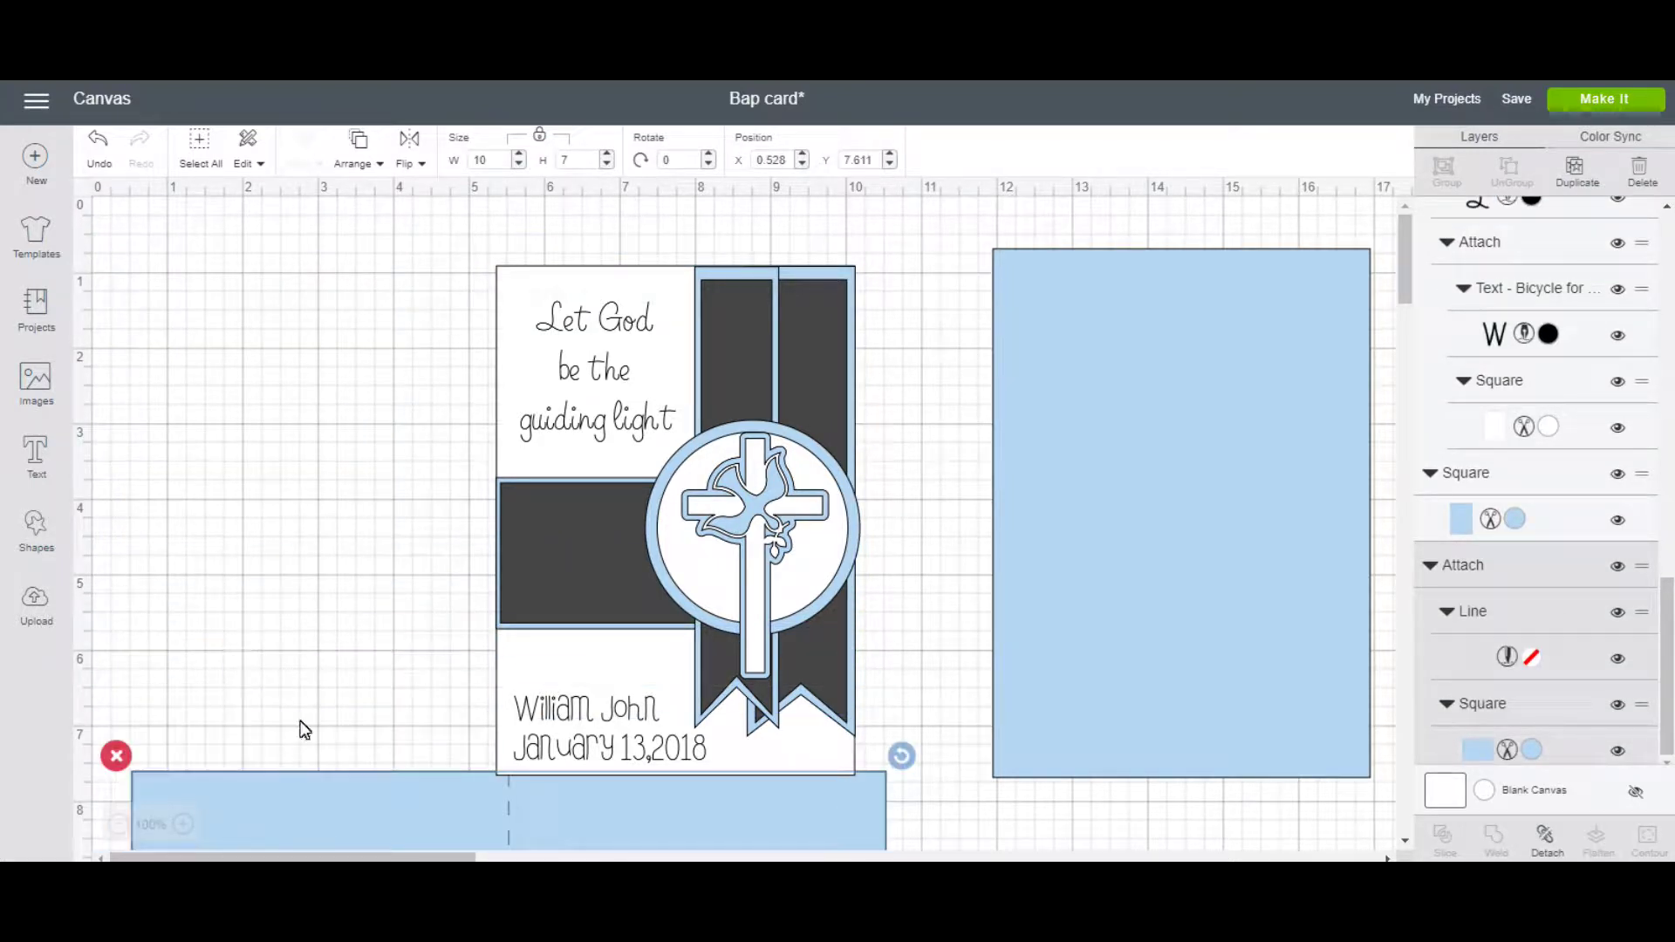
drag(409, 272, 924, 757)
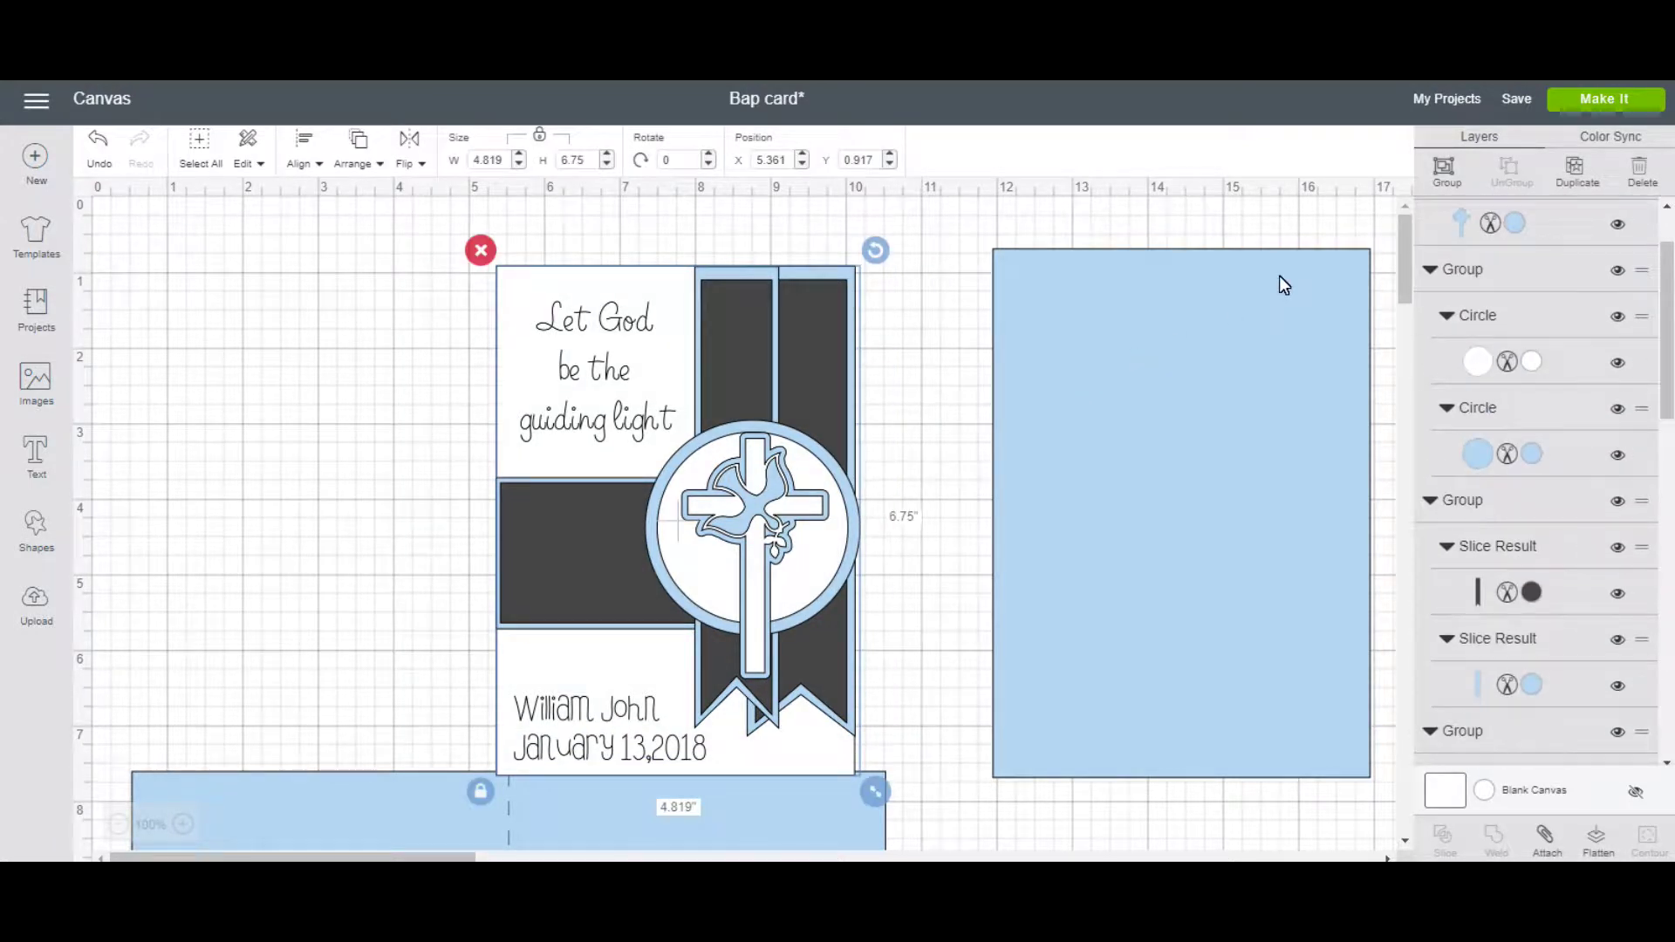
click(1446, 175)
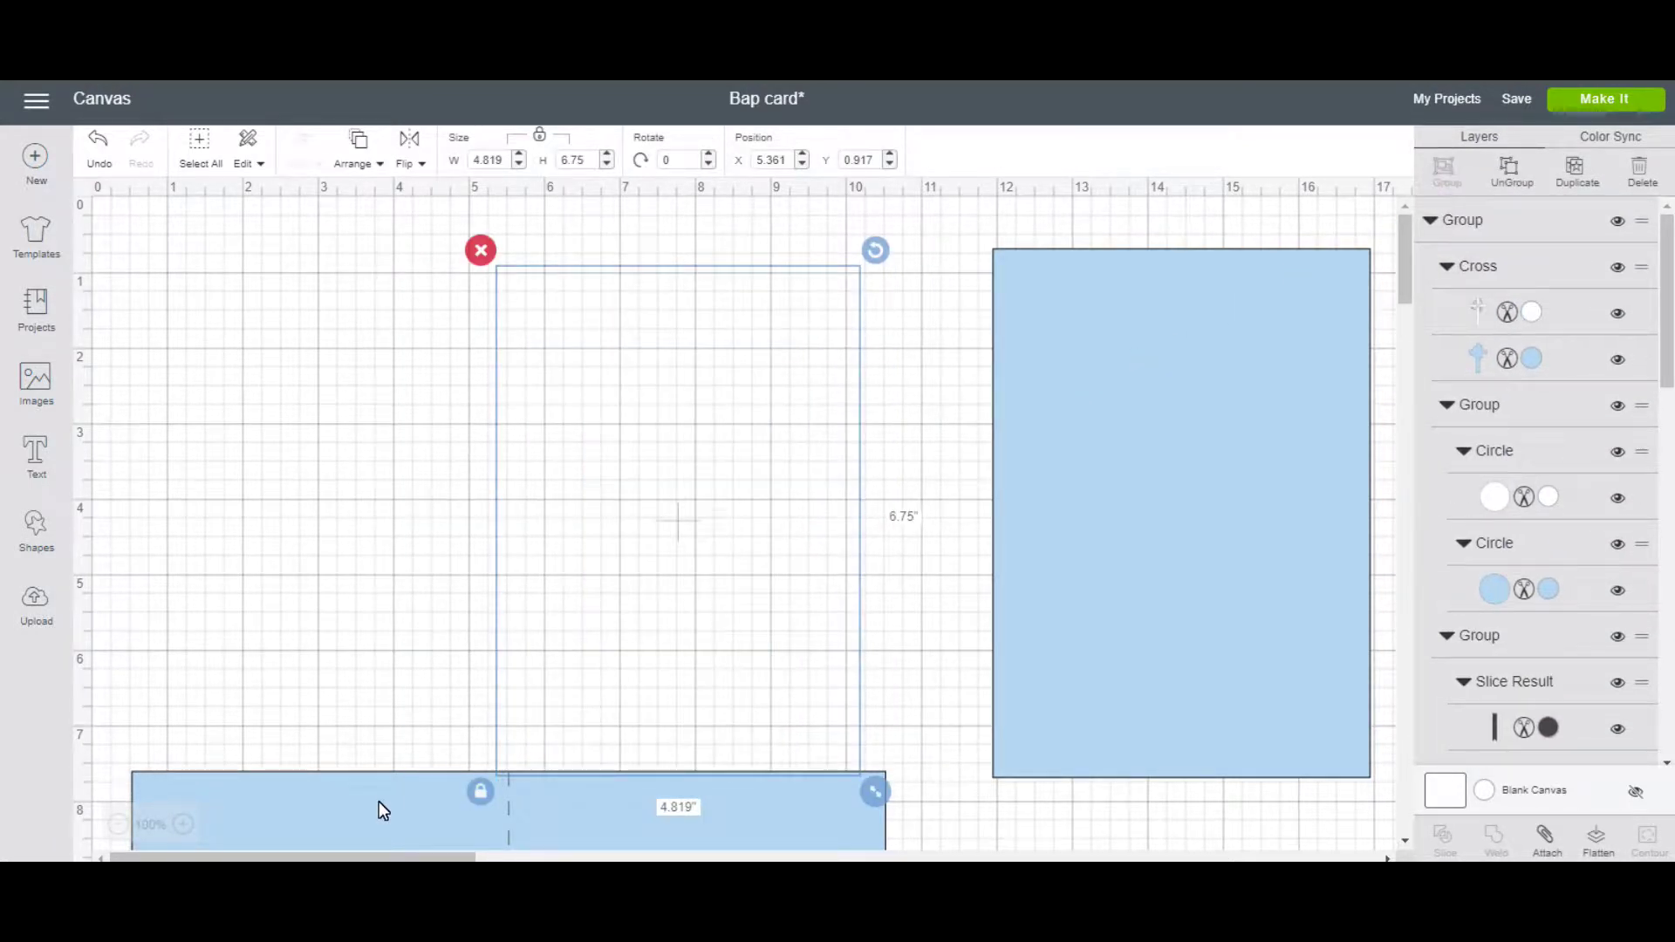
Bring the blue base back up and place the grouped front on its left half.
drag(377, 799, 358, 278)
drag(689, 455, 291, 453)
click(1190, 483)
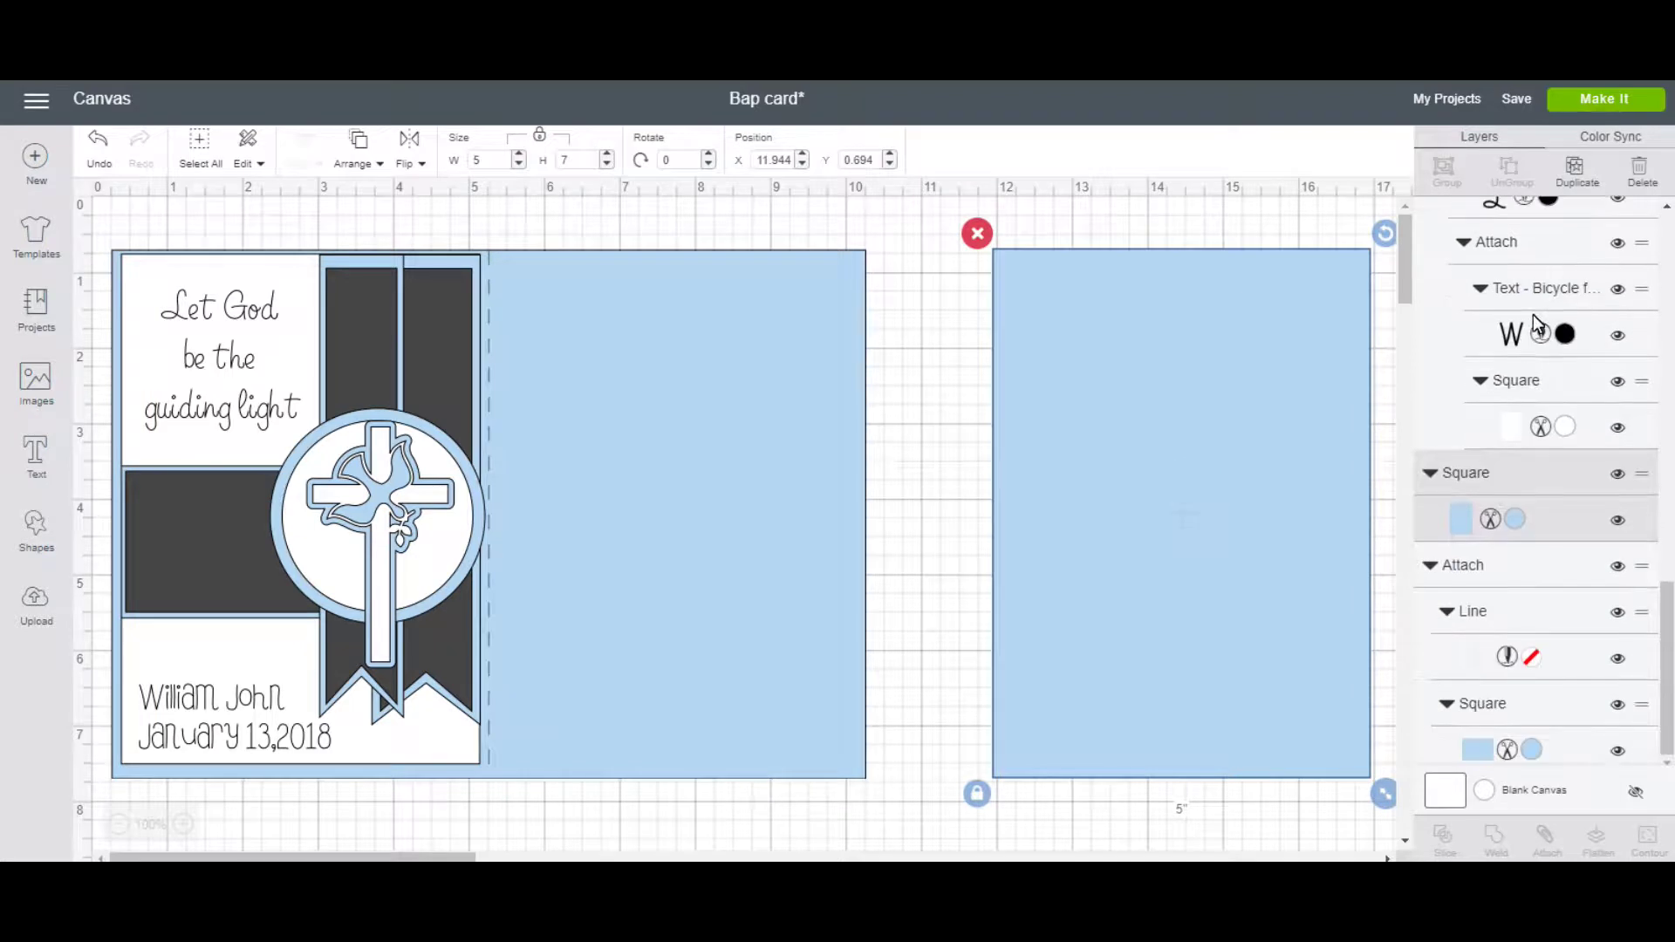
Make the right square white and move it onto the blue base's right half.
click(1515, 521)
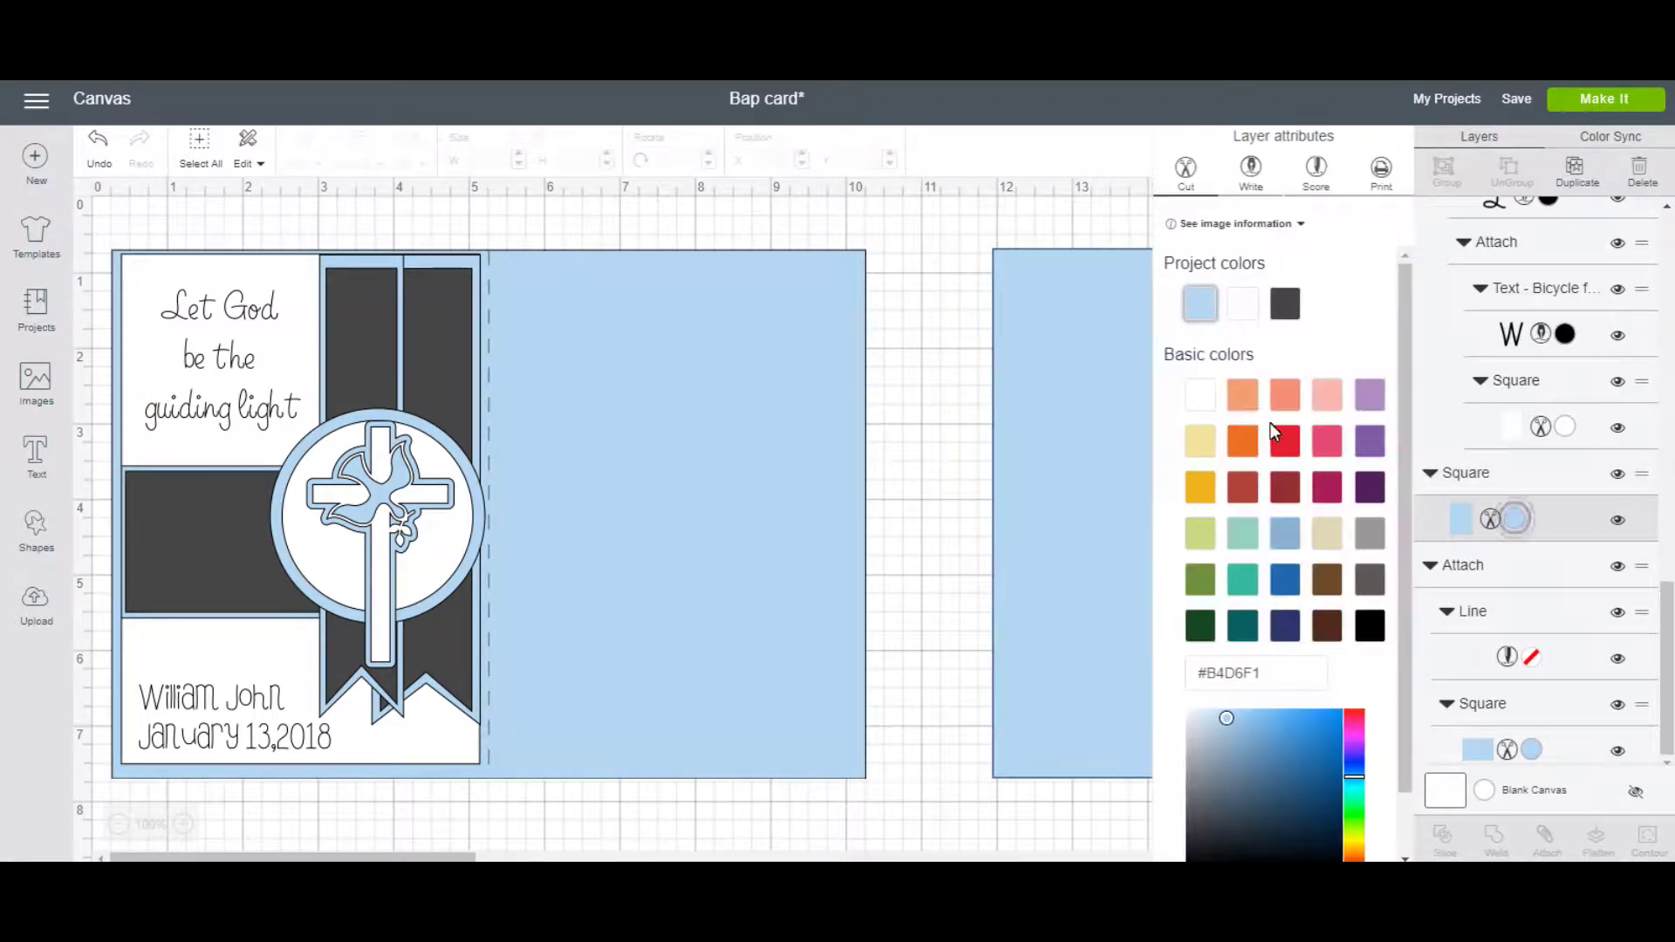
click(1242, 302)
drag(1108, 475, 608, 478)
Resize the white inner panel to 4.5 in wide and 6.5 in tall.
click(539, 137)
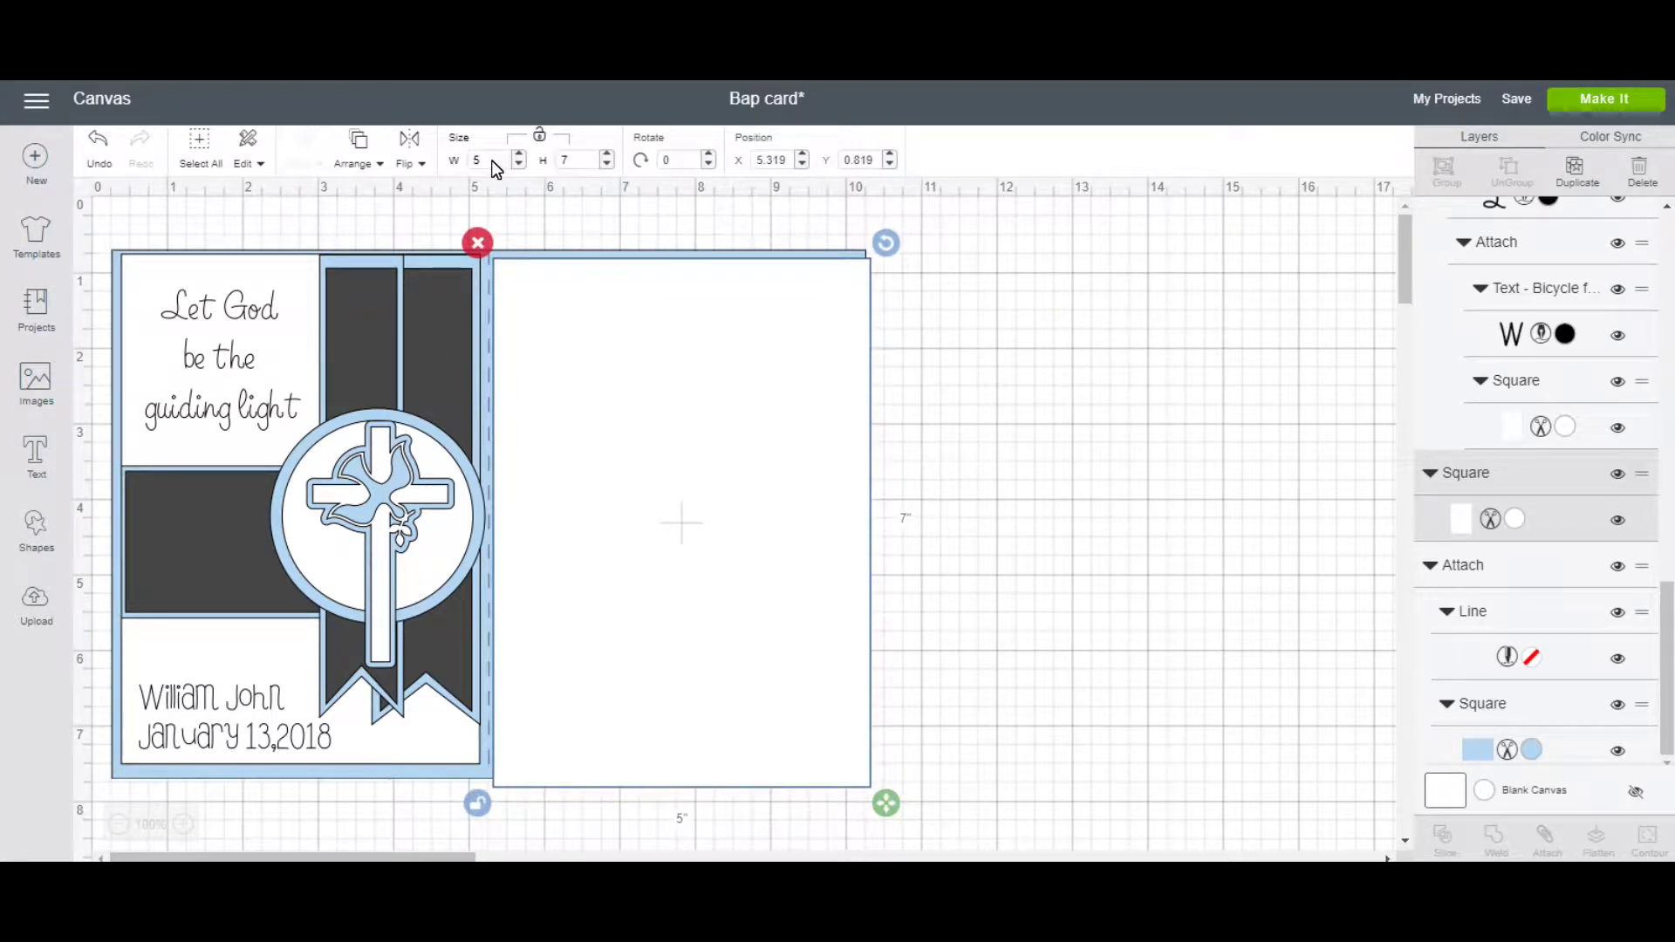
click(539, 140)
click(490, 164)
text(4.5)
key(Return)
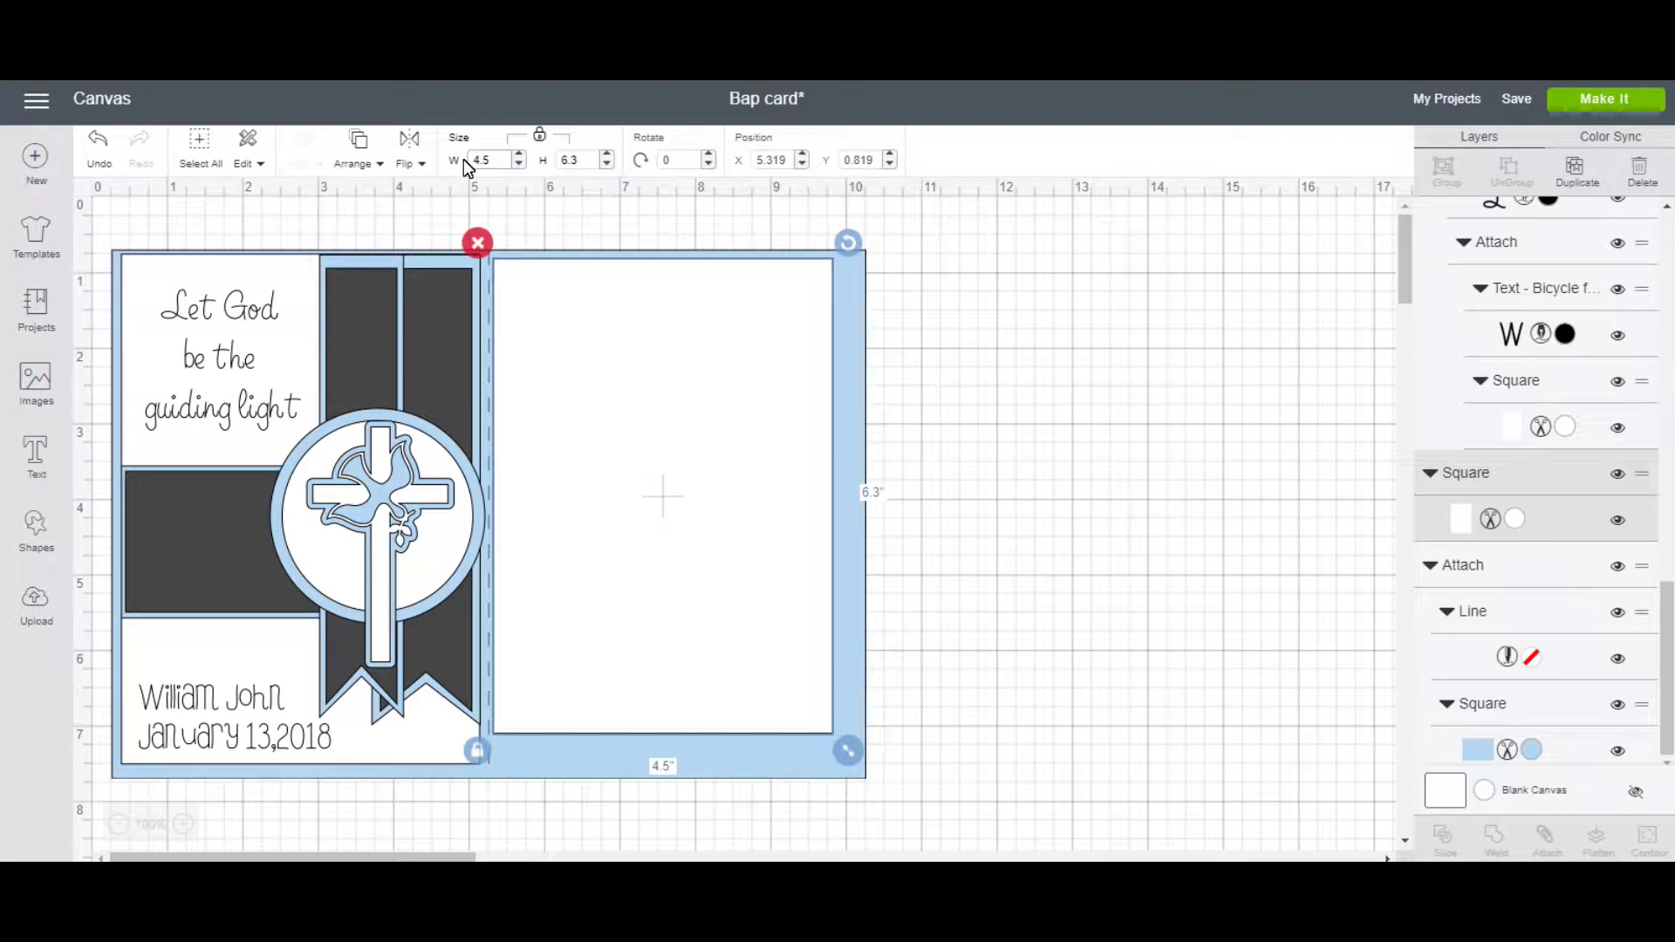
click(539, 137)
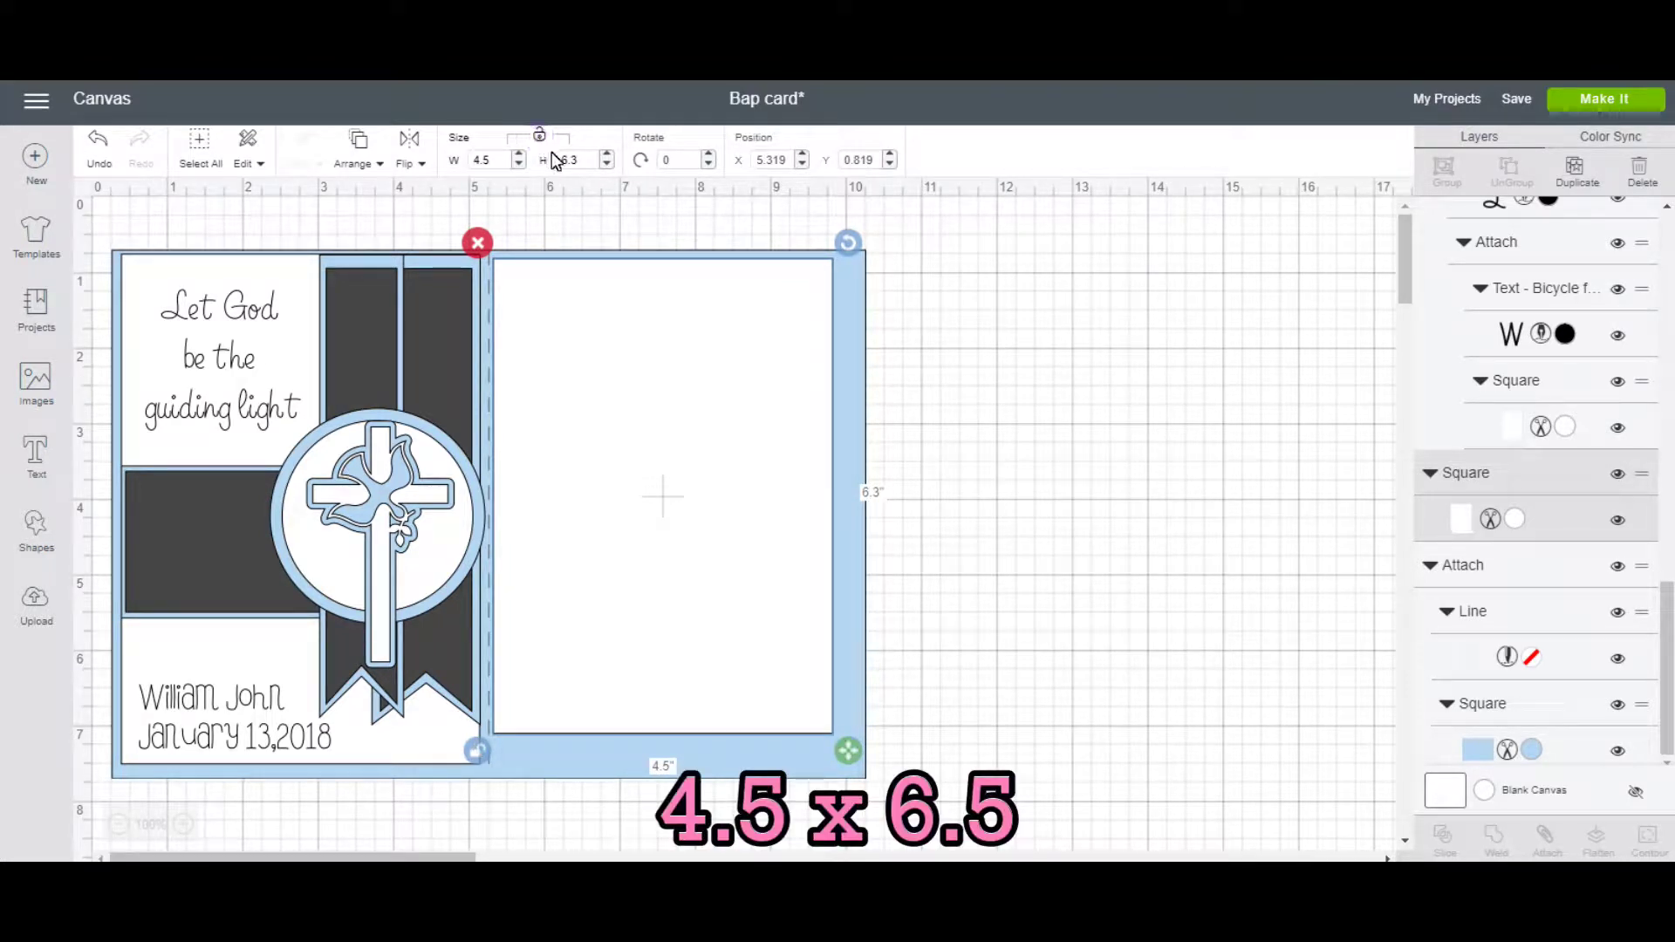
drag(582, 161, 559, 160)
text(6.5)
key(Return)
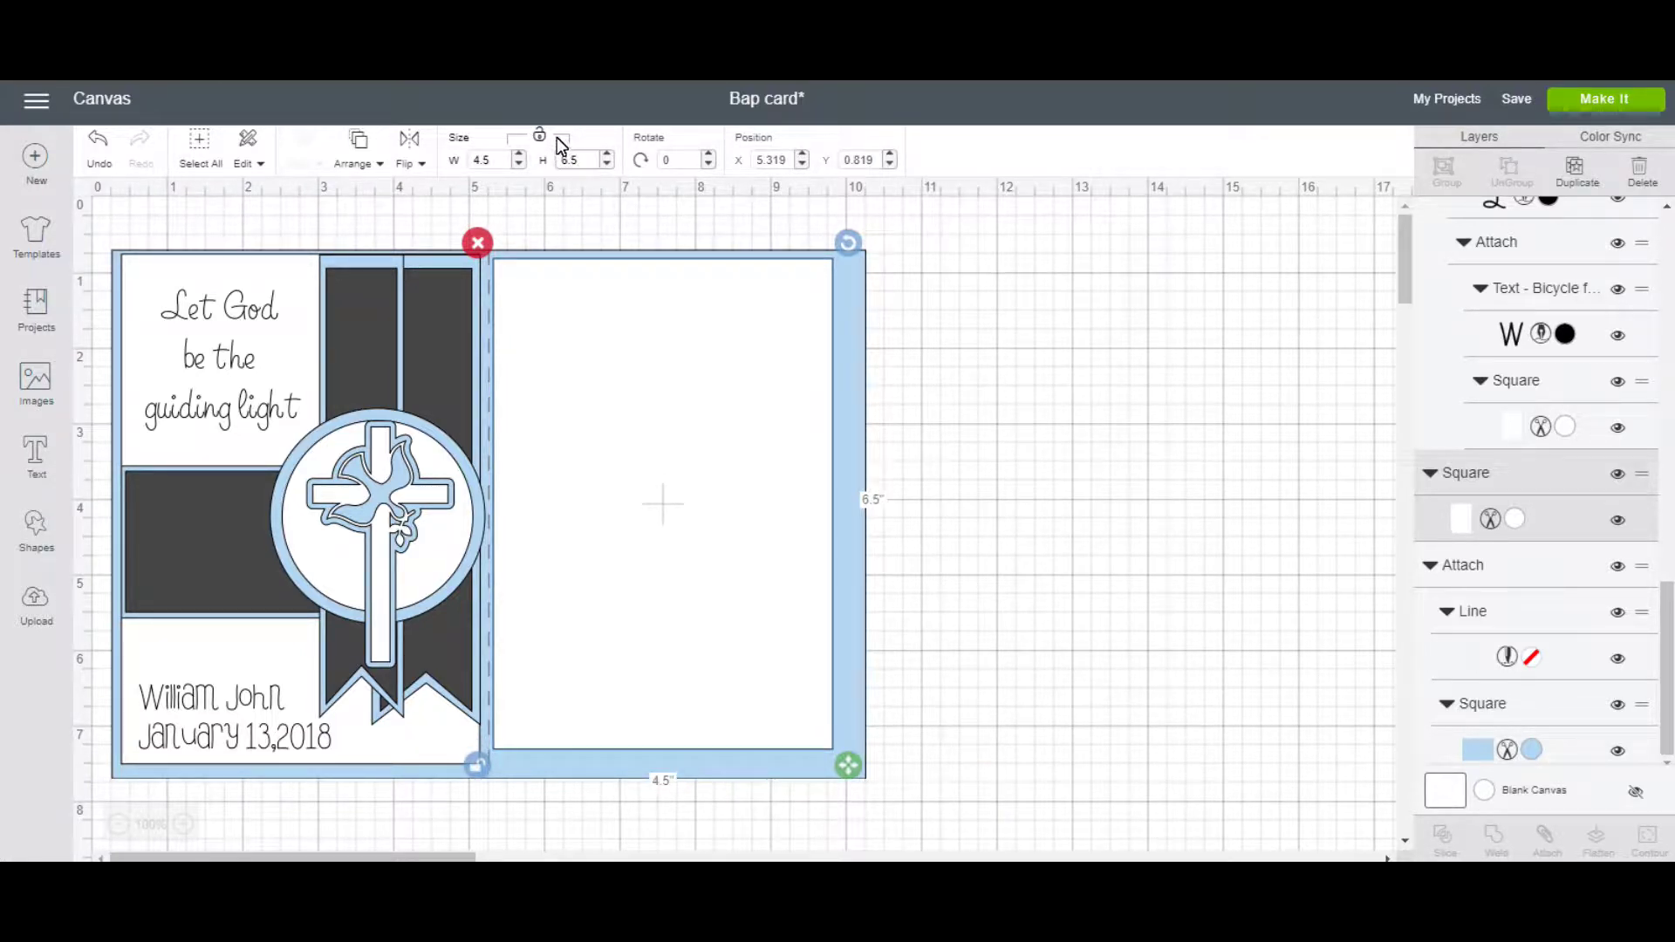
click(540, 140)
Nudge the white panel into place, then copy the highlighted blessing from the browser.
drag(569, 384, 587, 392)
click(910, 427)
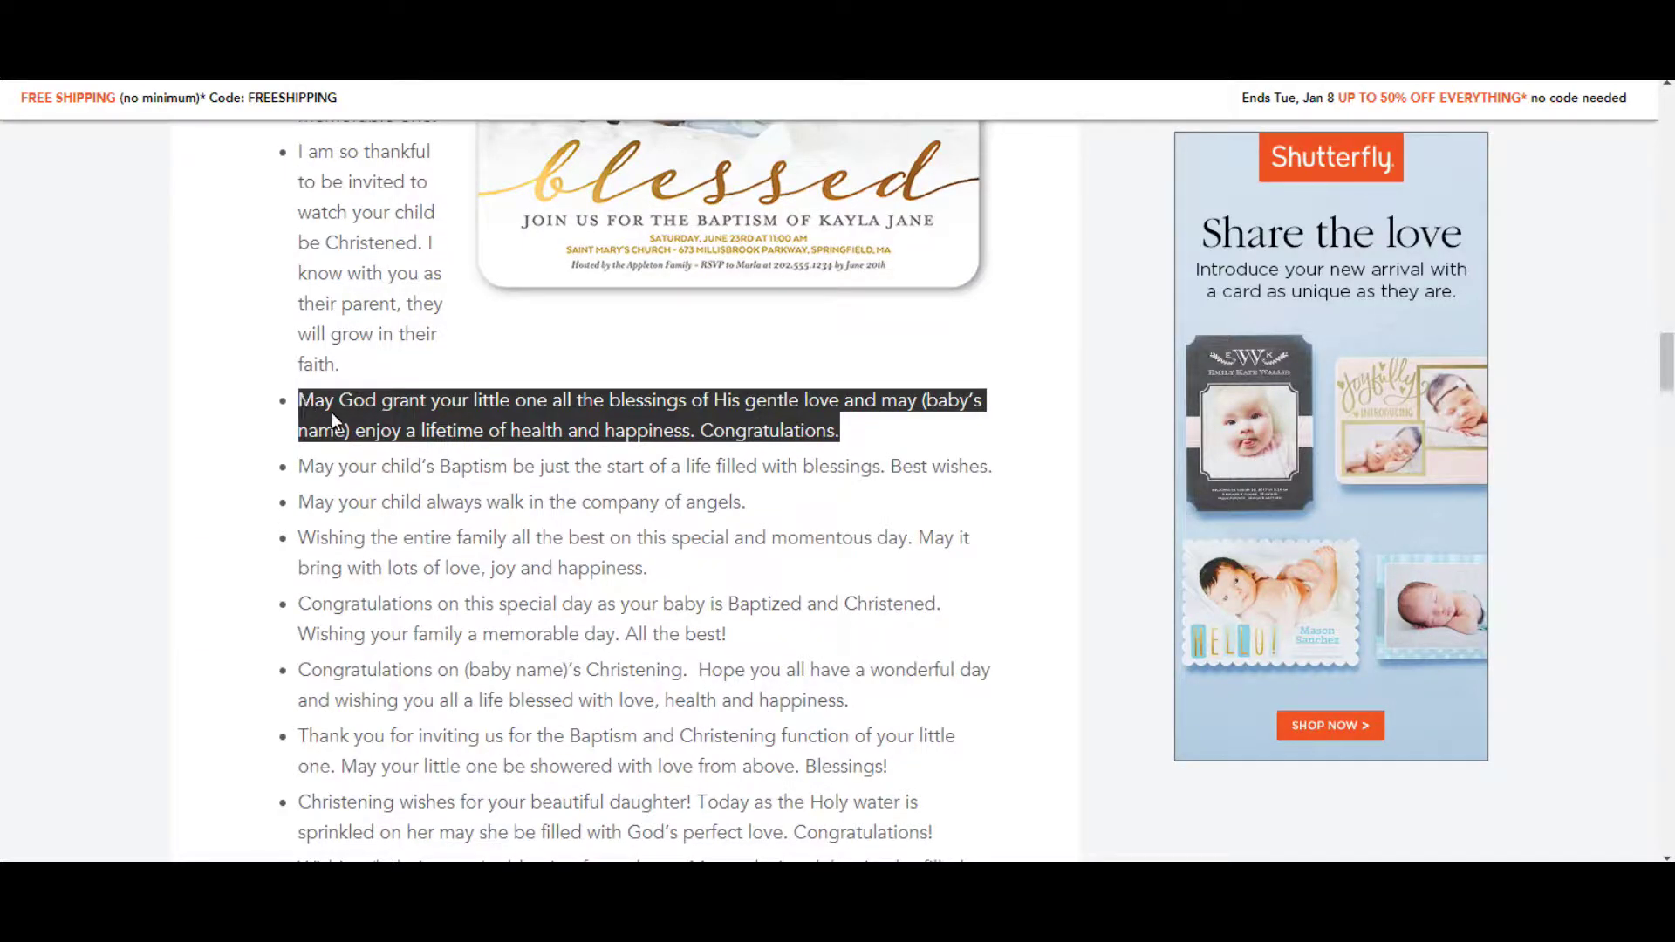
right_click(354, 417)
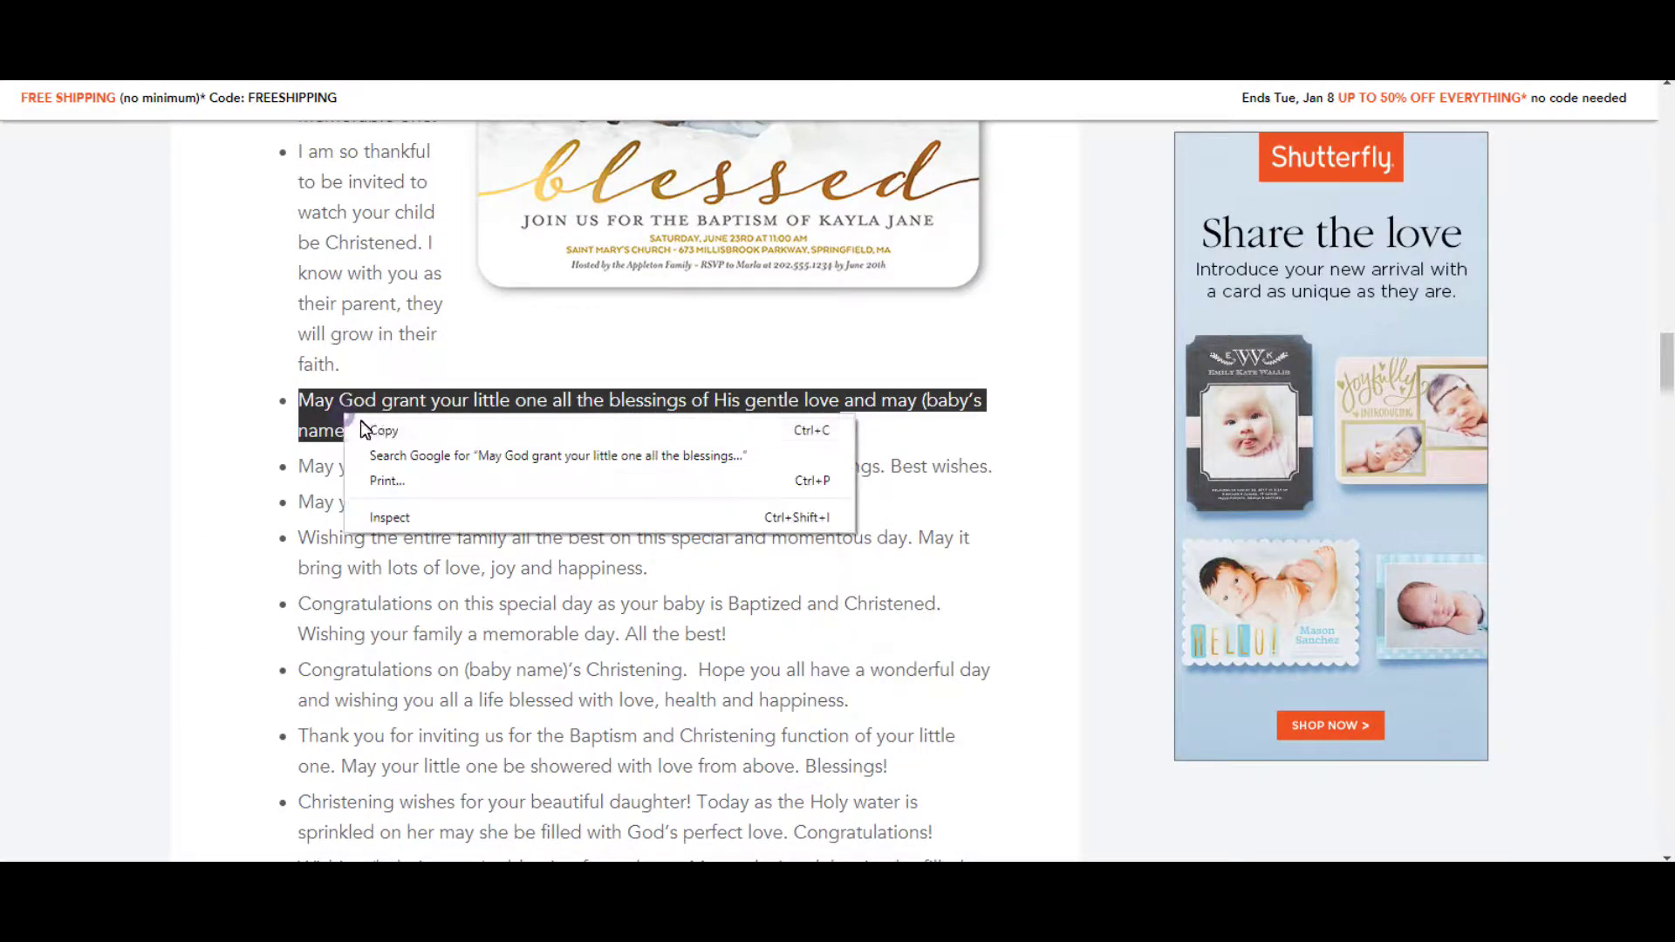
click(399, 431)
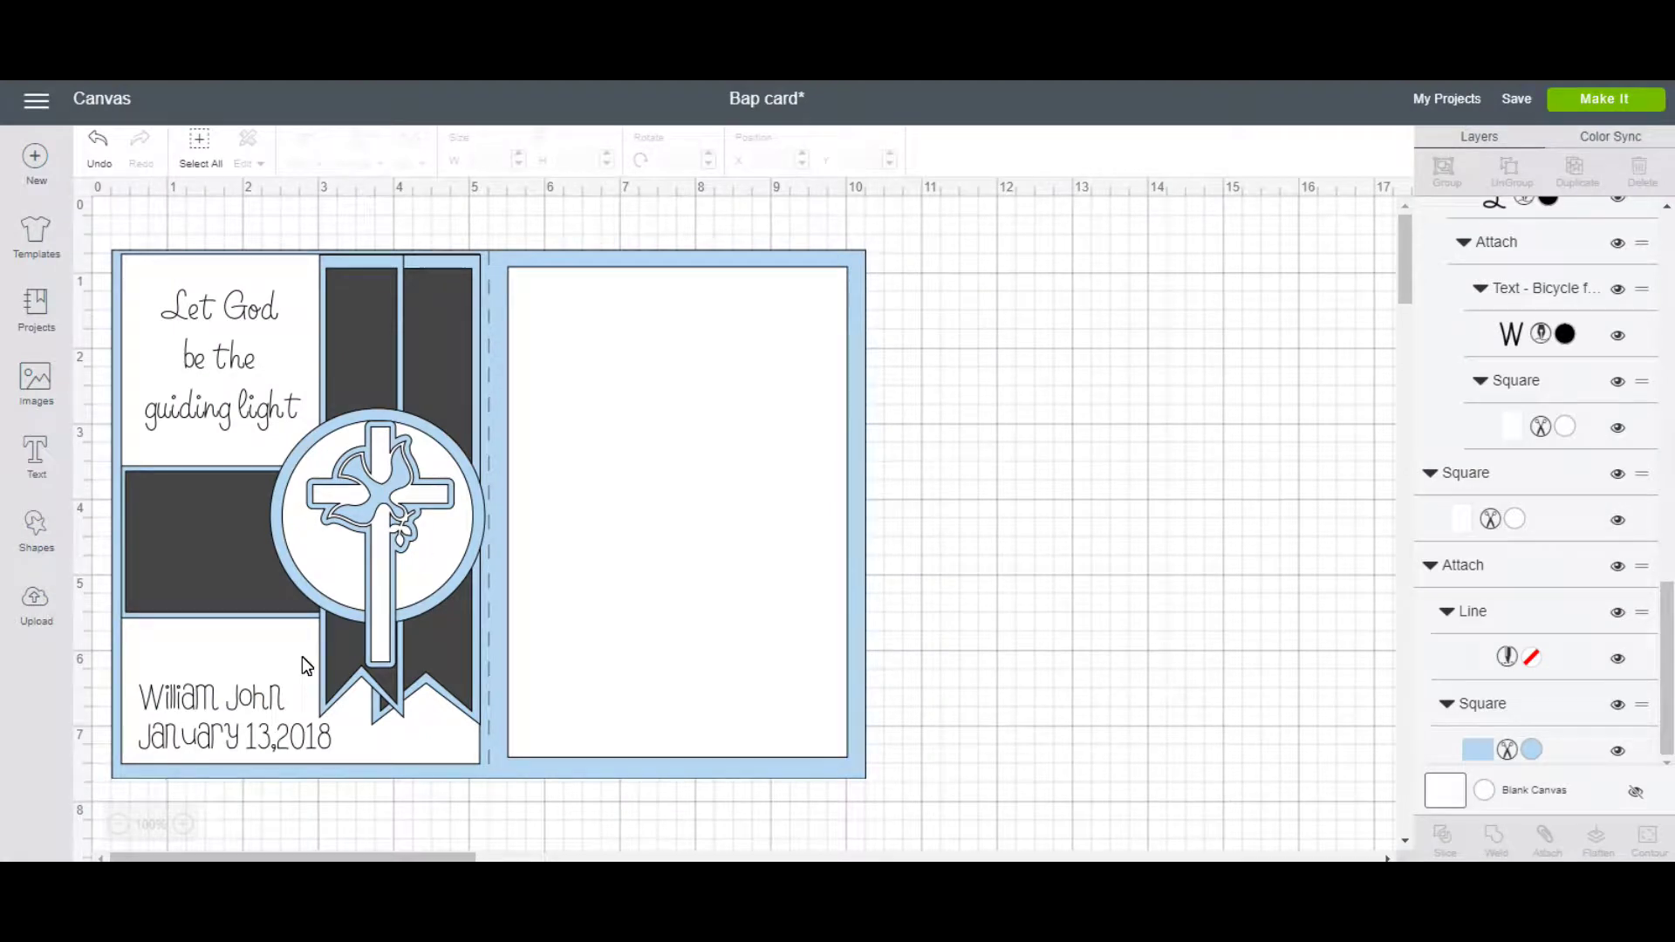
Create a new text box and paste the copied blessing into it.
click(47, 468)
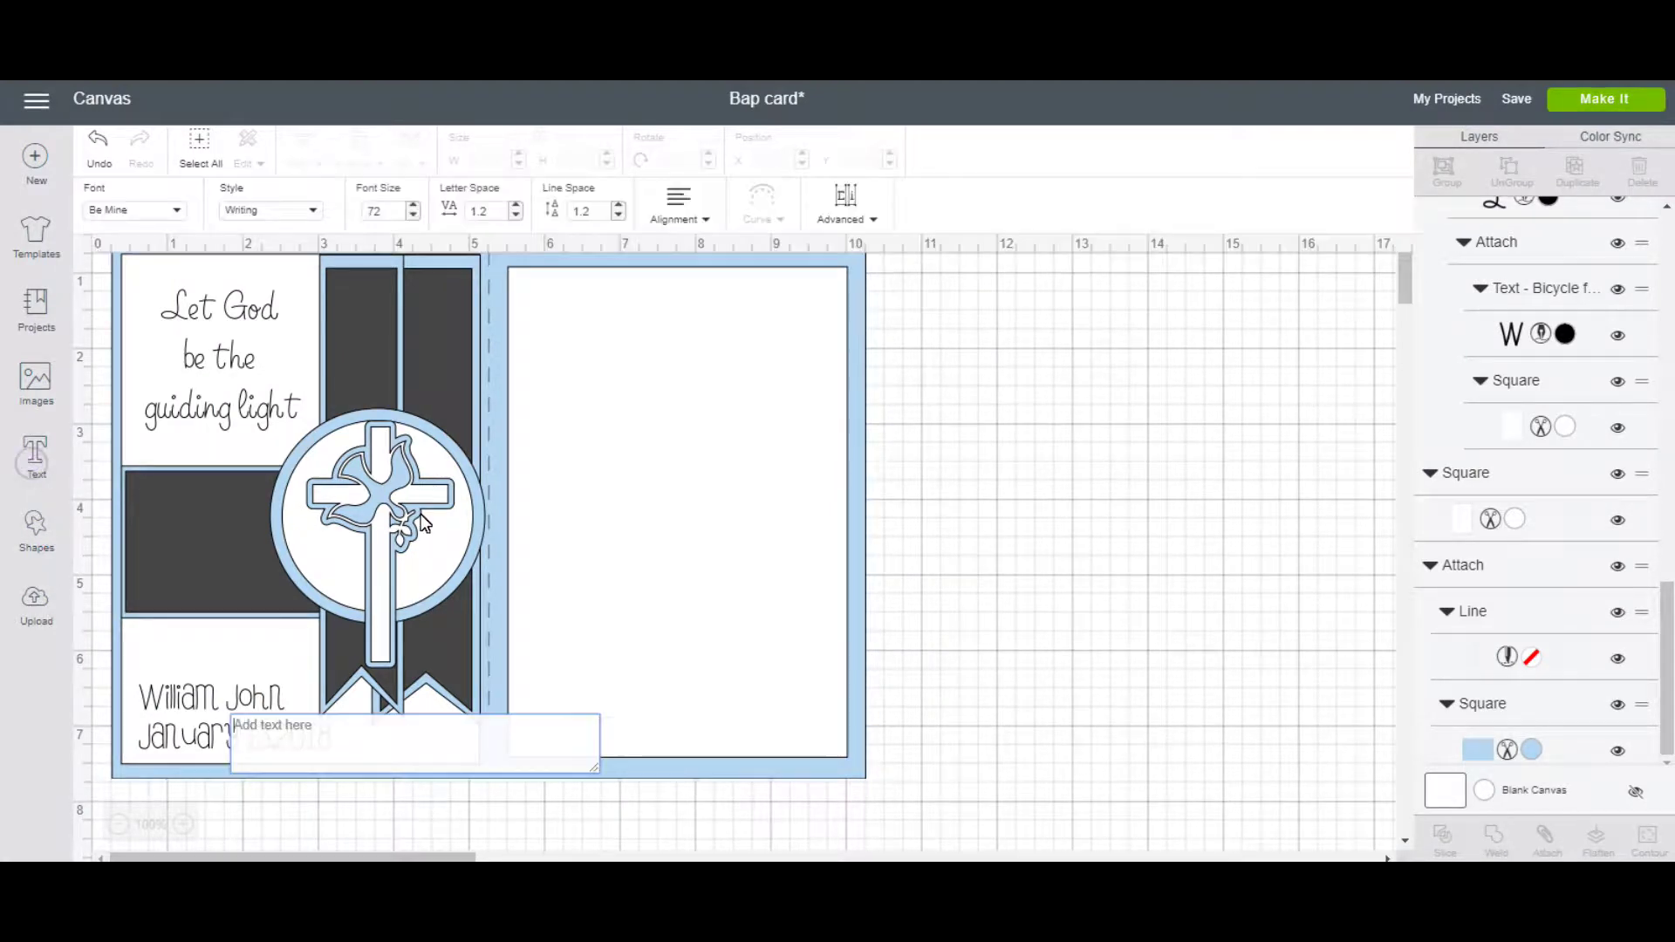
right_click(356, 748)
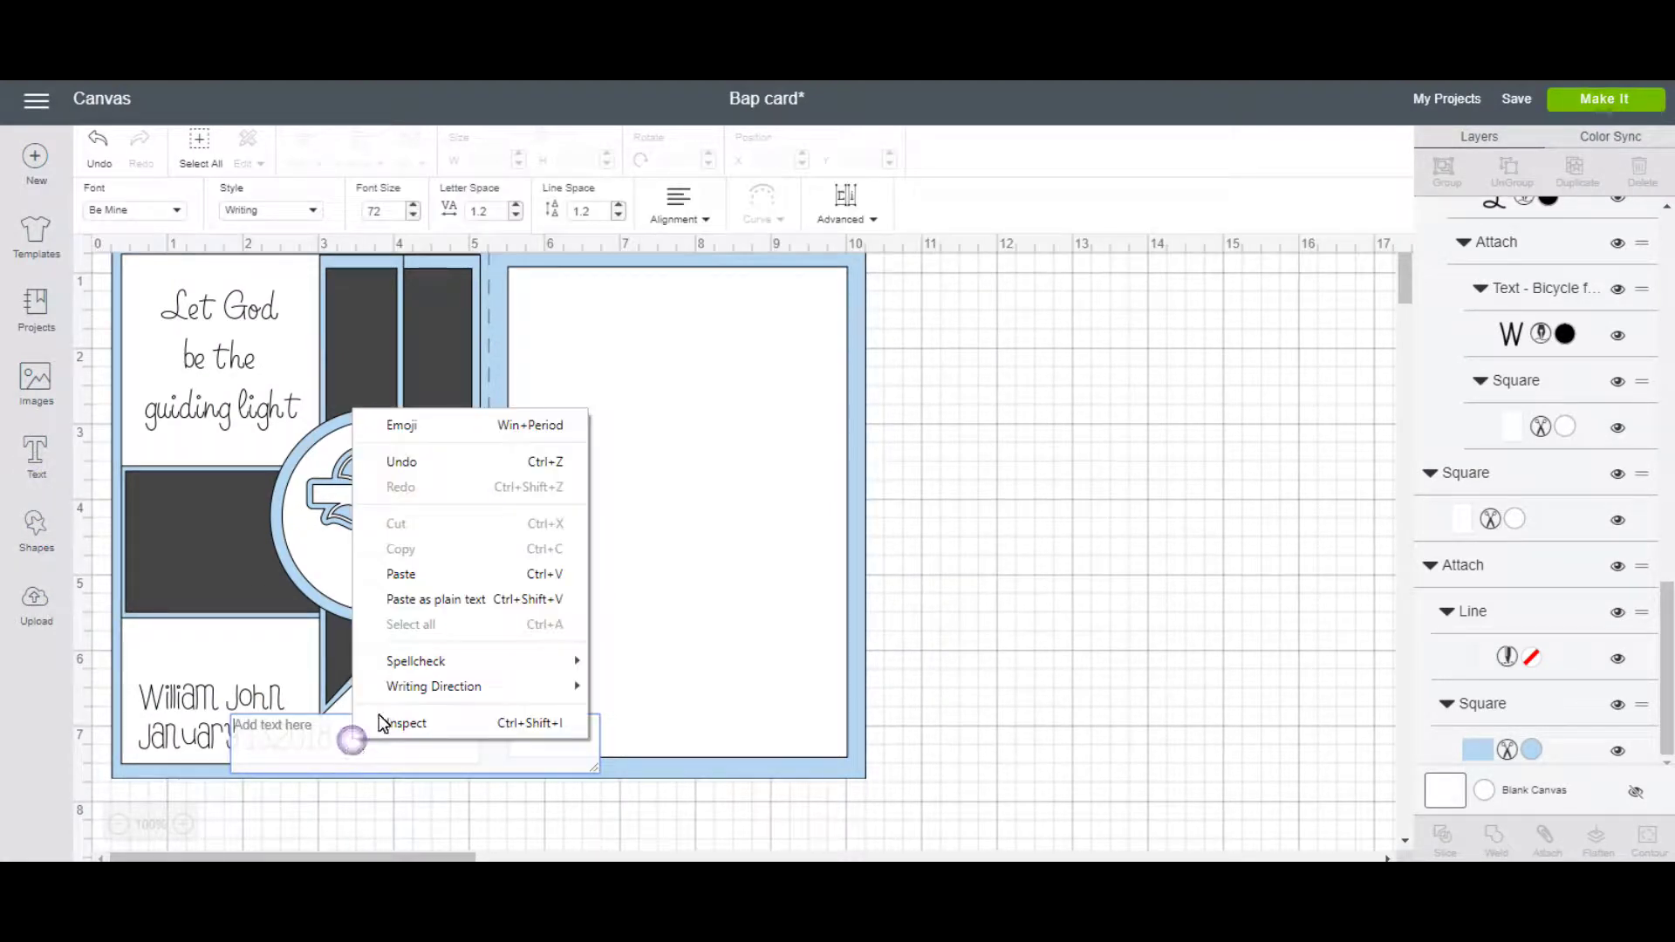
click(433, 573)
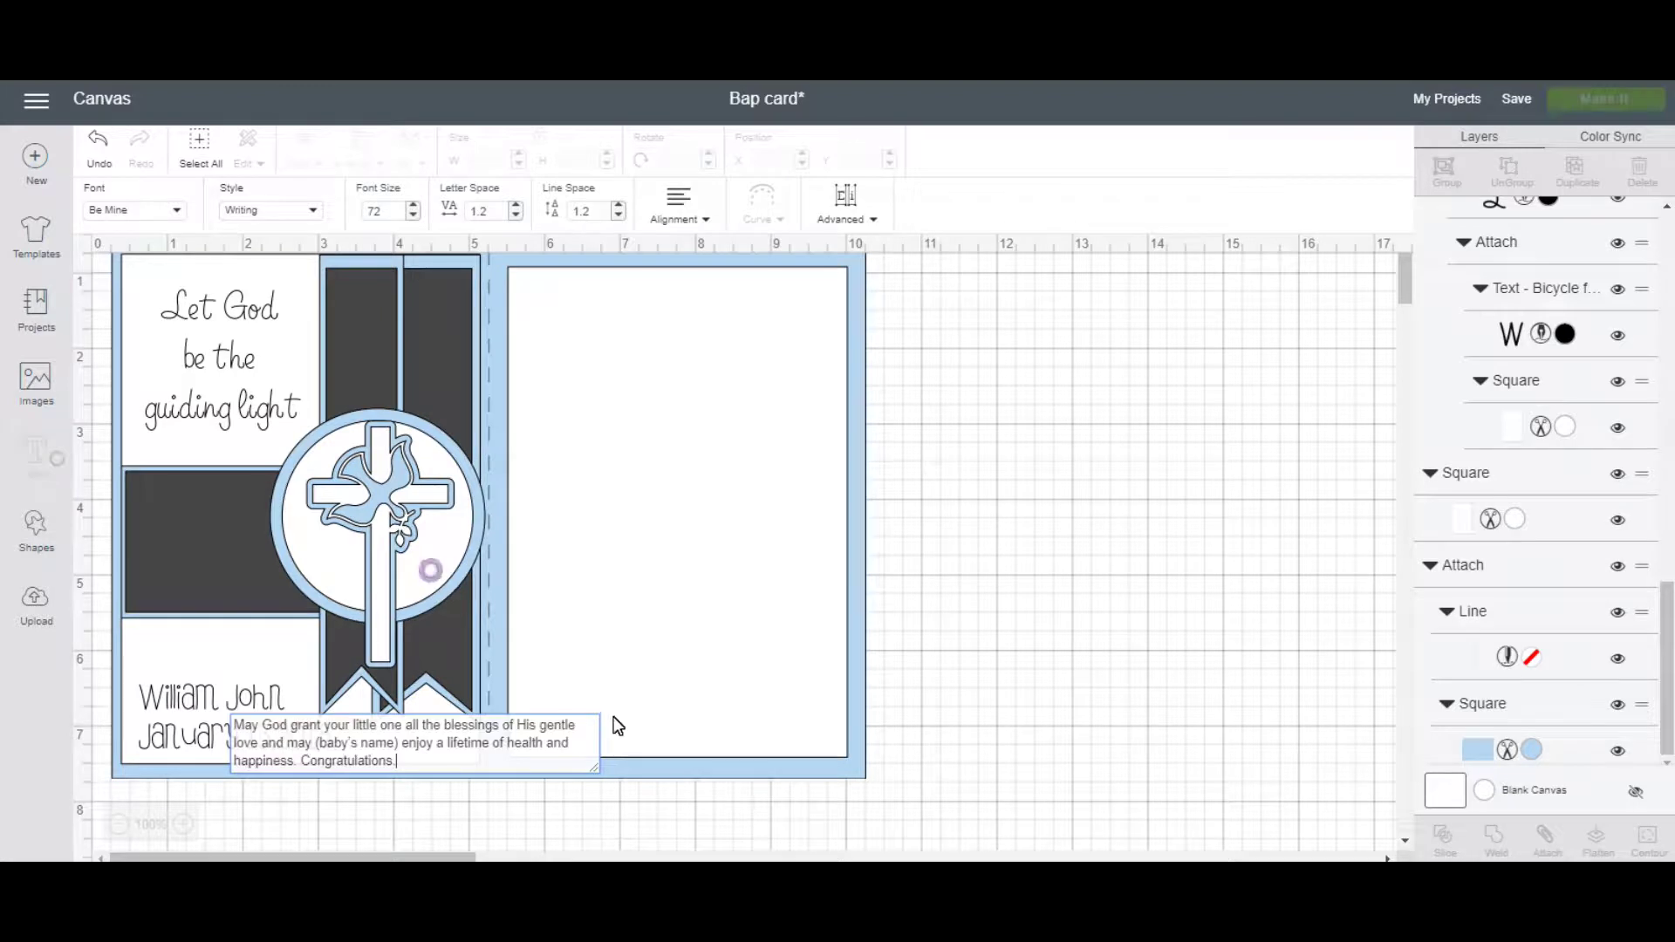
click(355, 735)
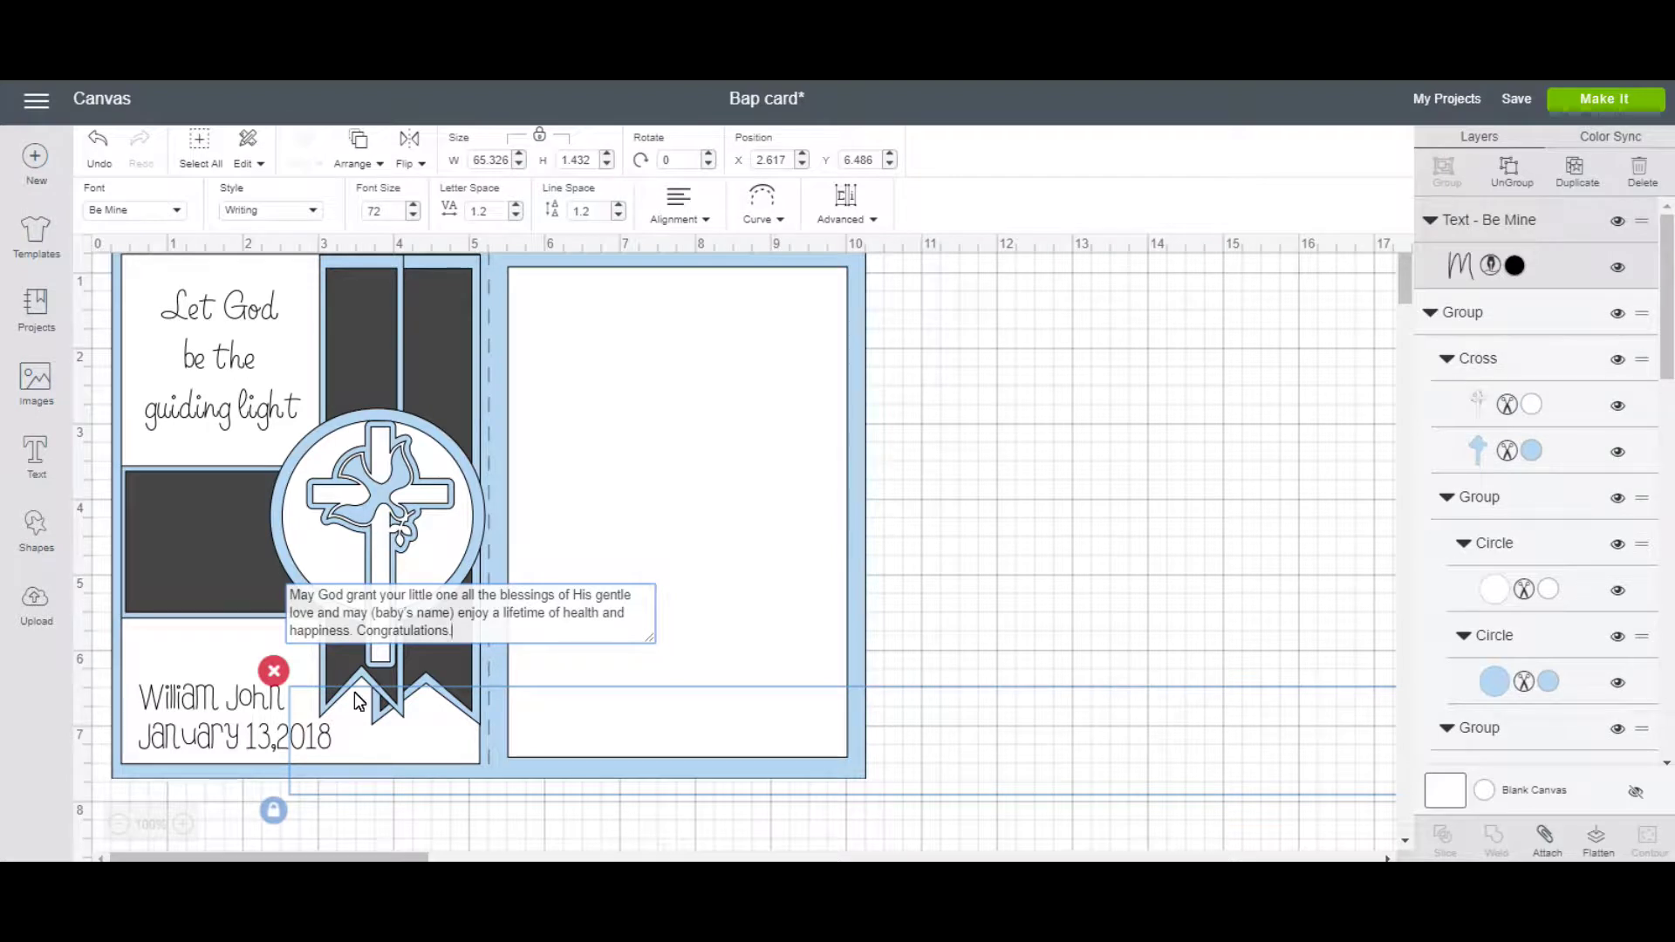
Put 'Congratulations.' on its own line, replace (baby's name) with the baby's name, and break at 'health'.
click(359, 631)
key(Return)
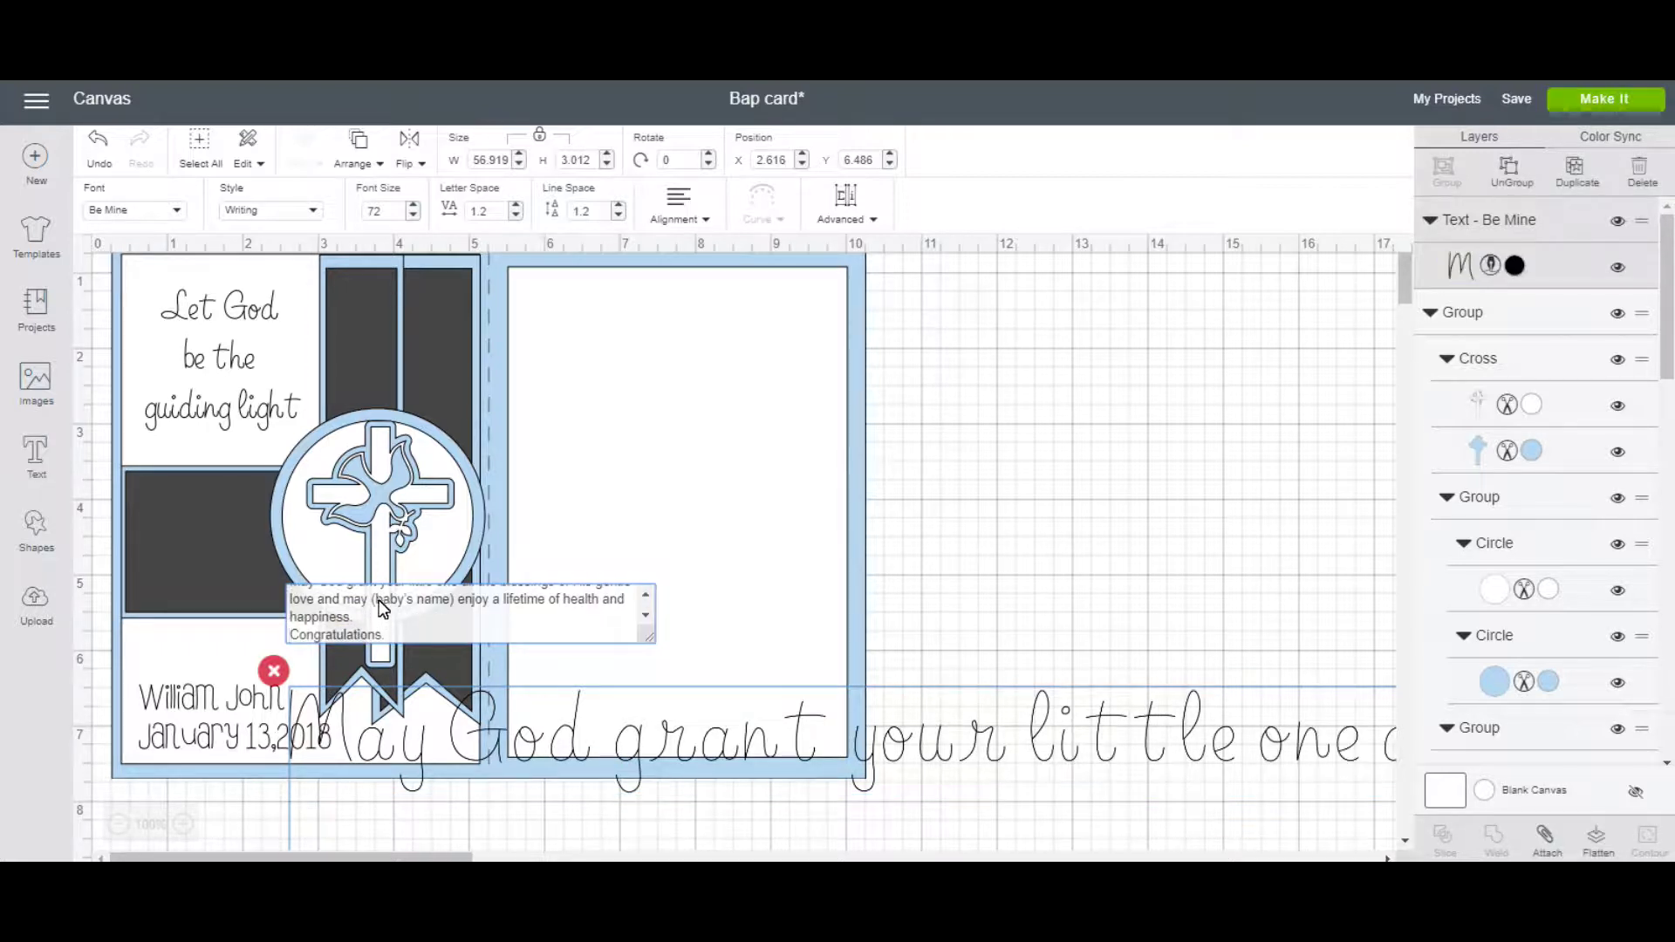
drag(368, 610, 363, 586)
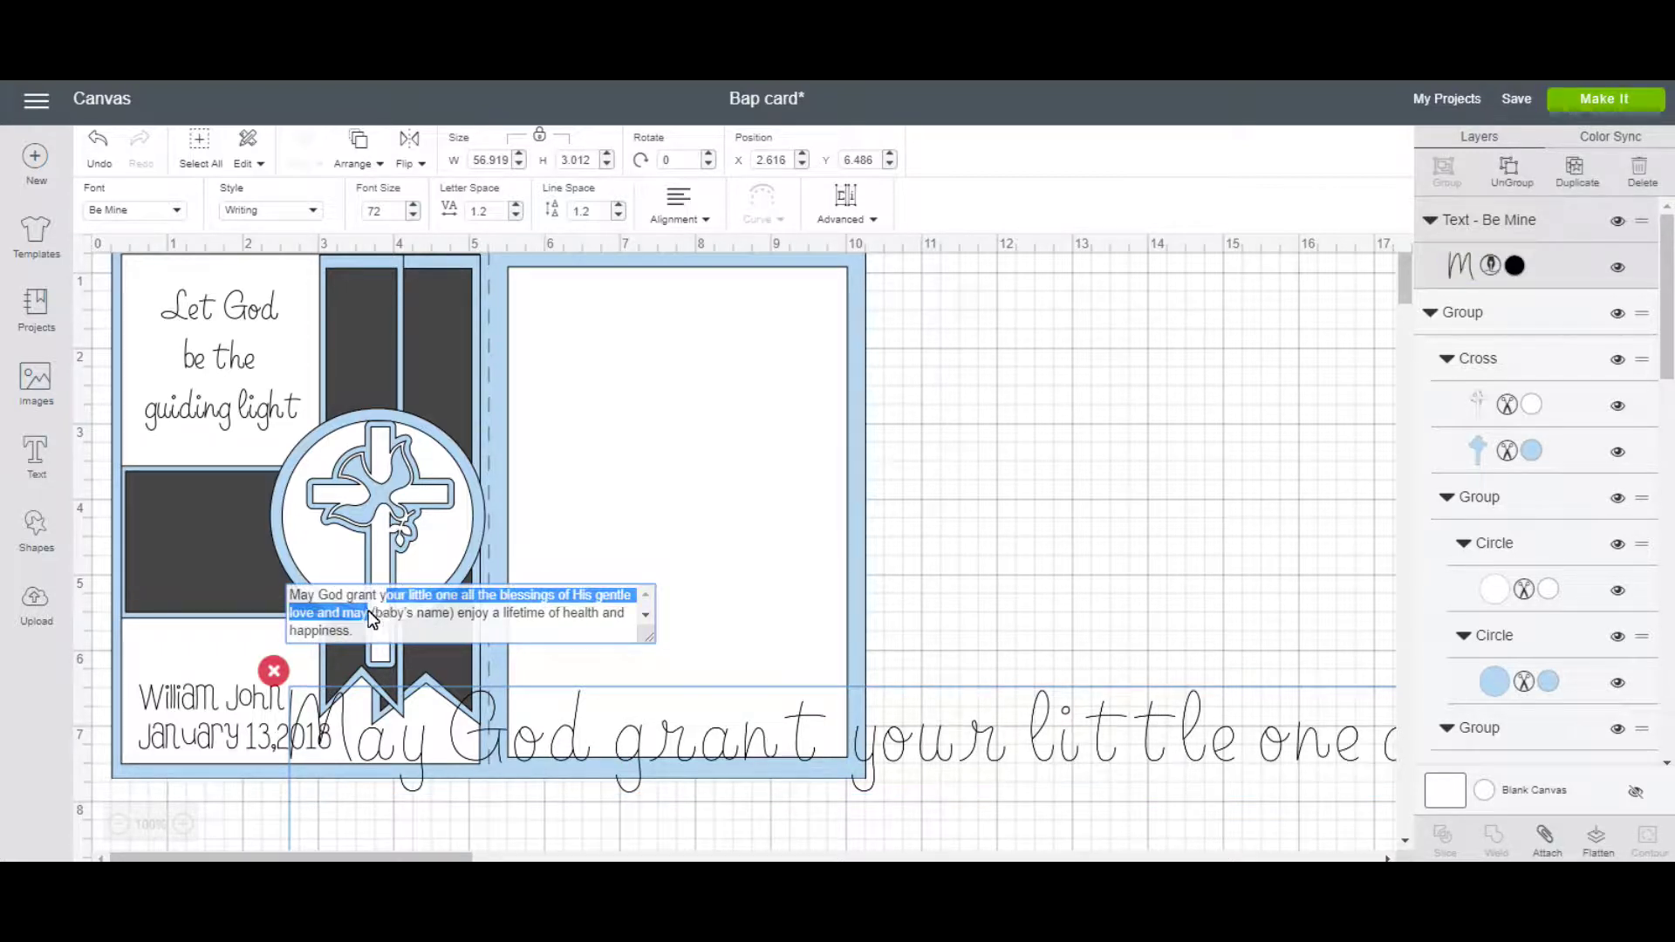
click(375, 615)
drag(376, 615, 450, 625)
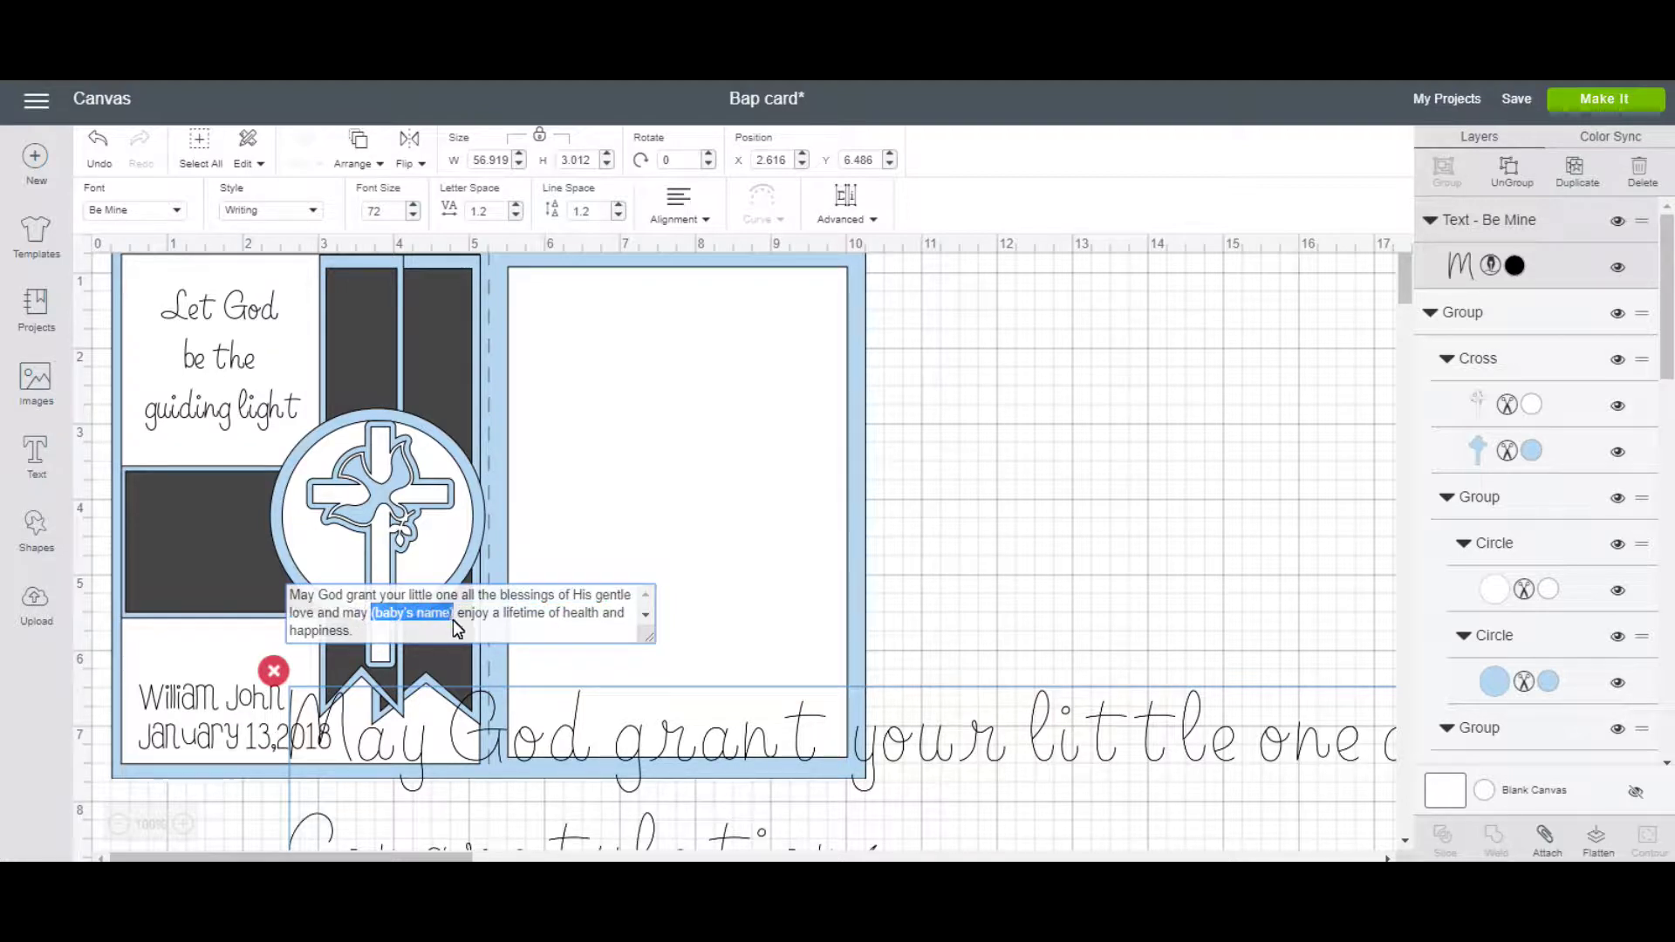
text(Wil)
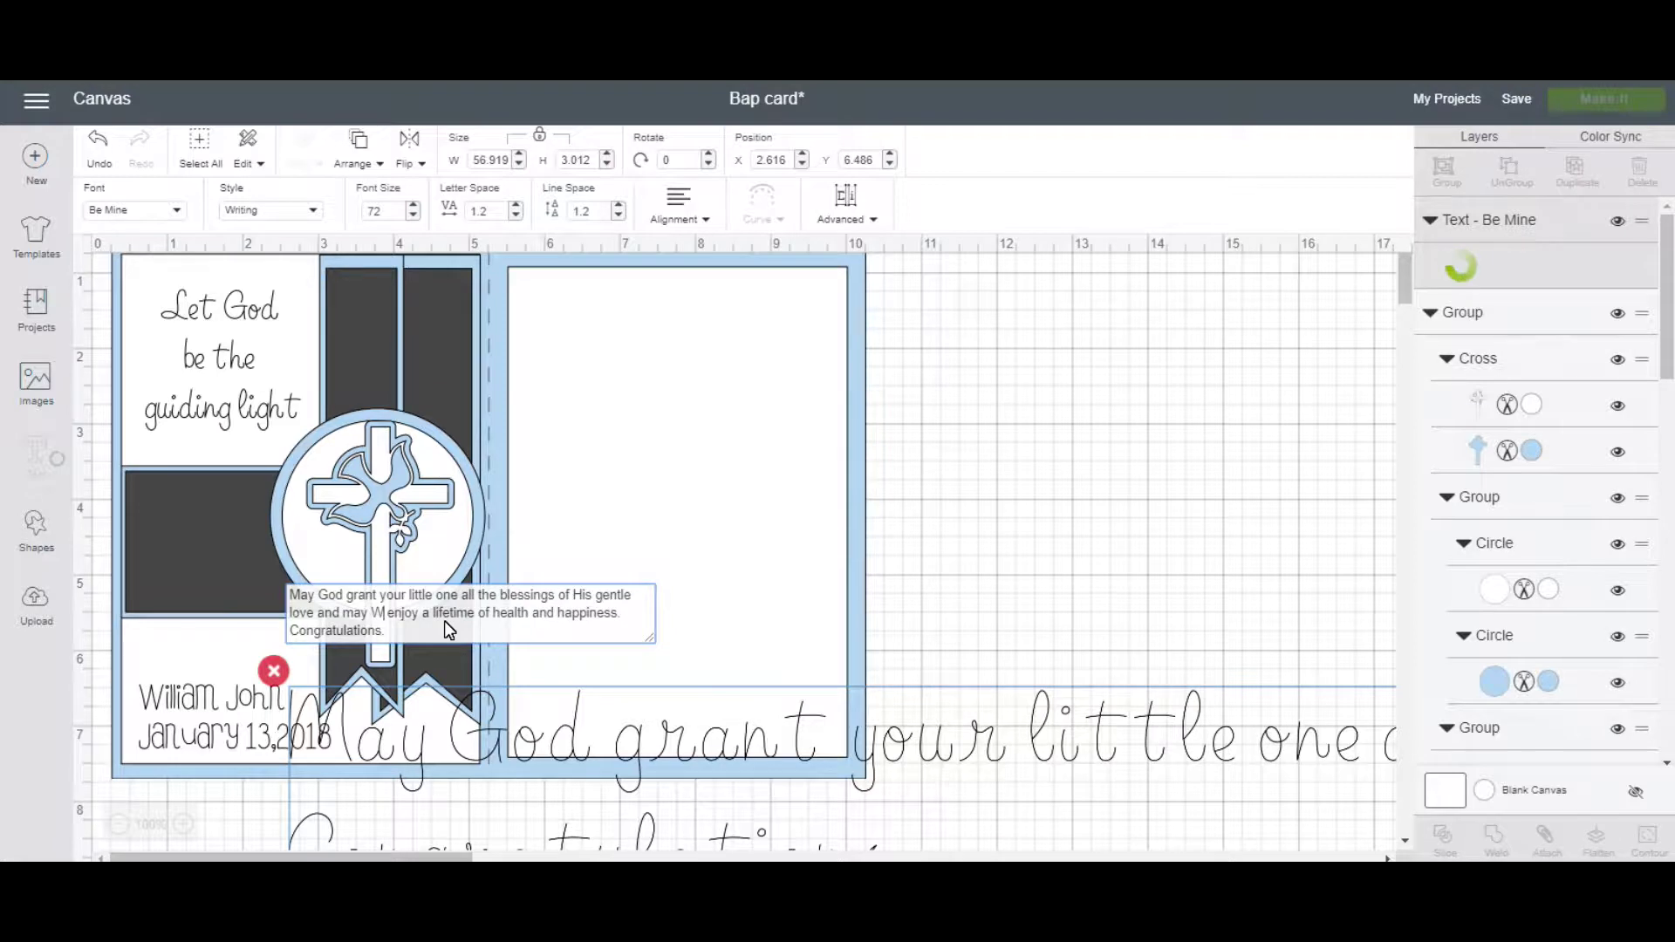
text(lia)
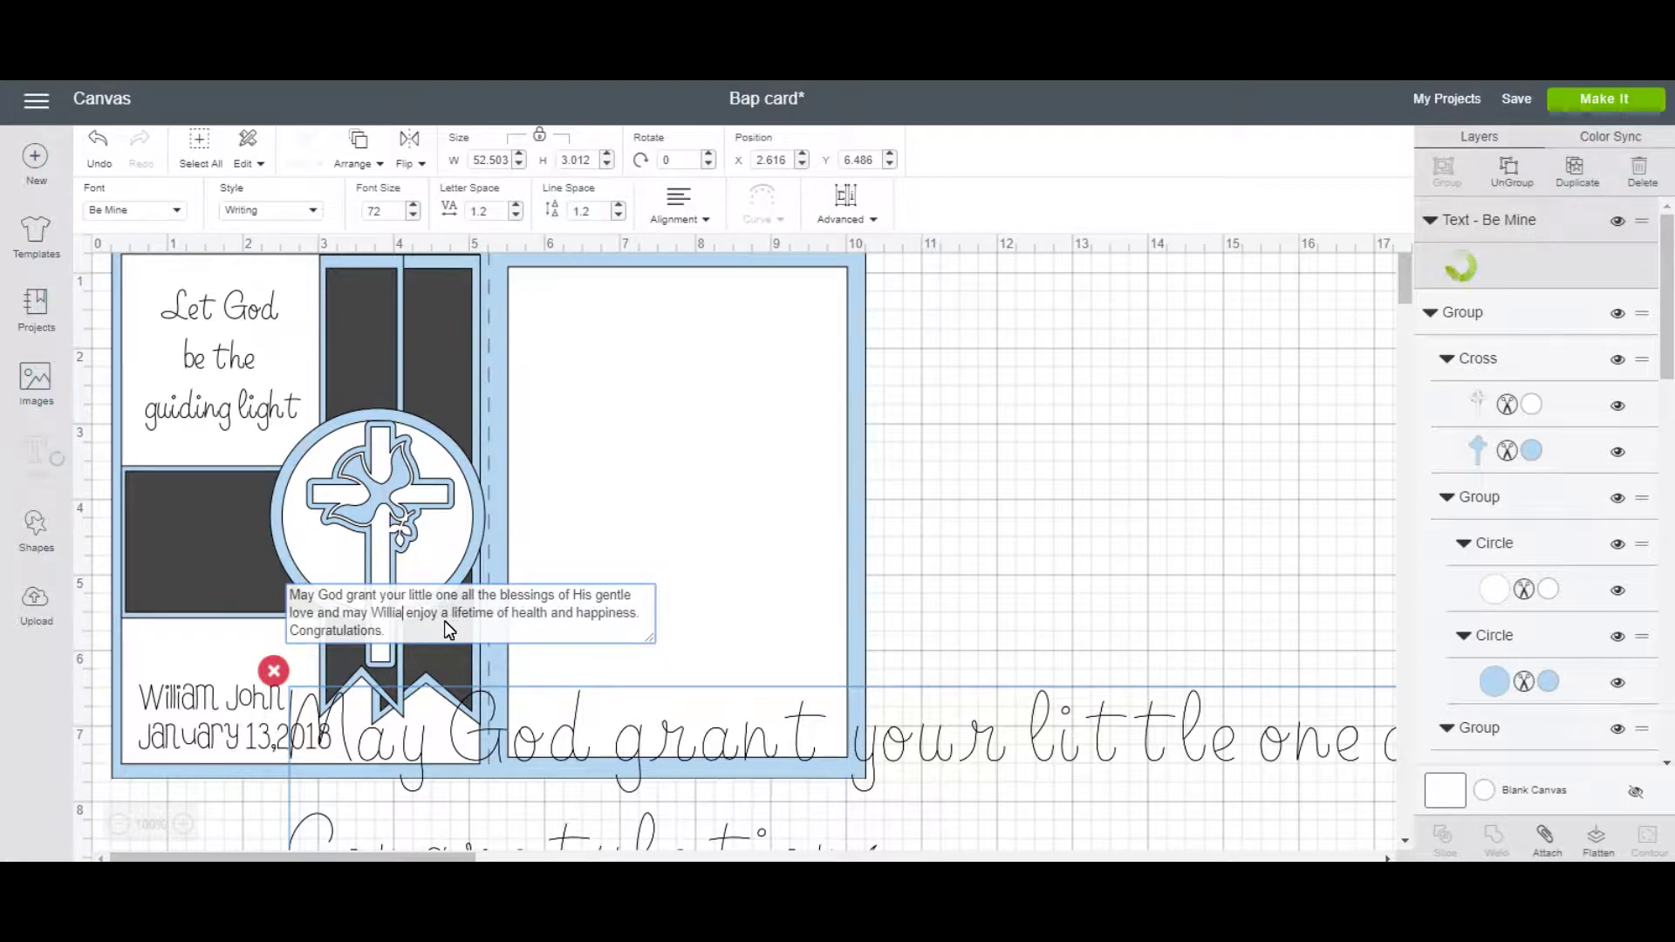
text(m)
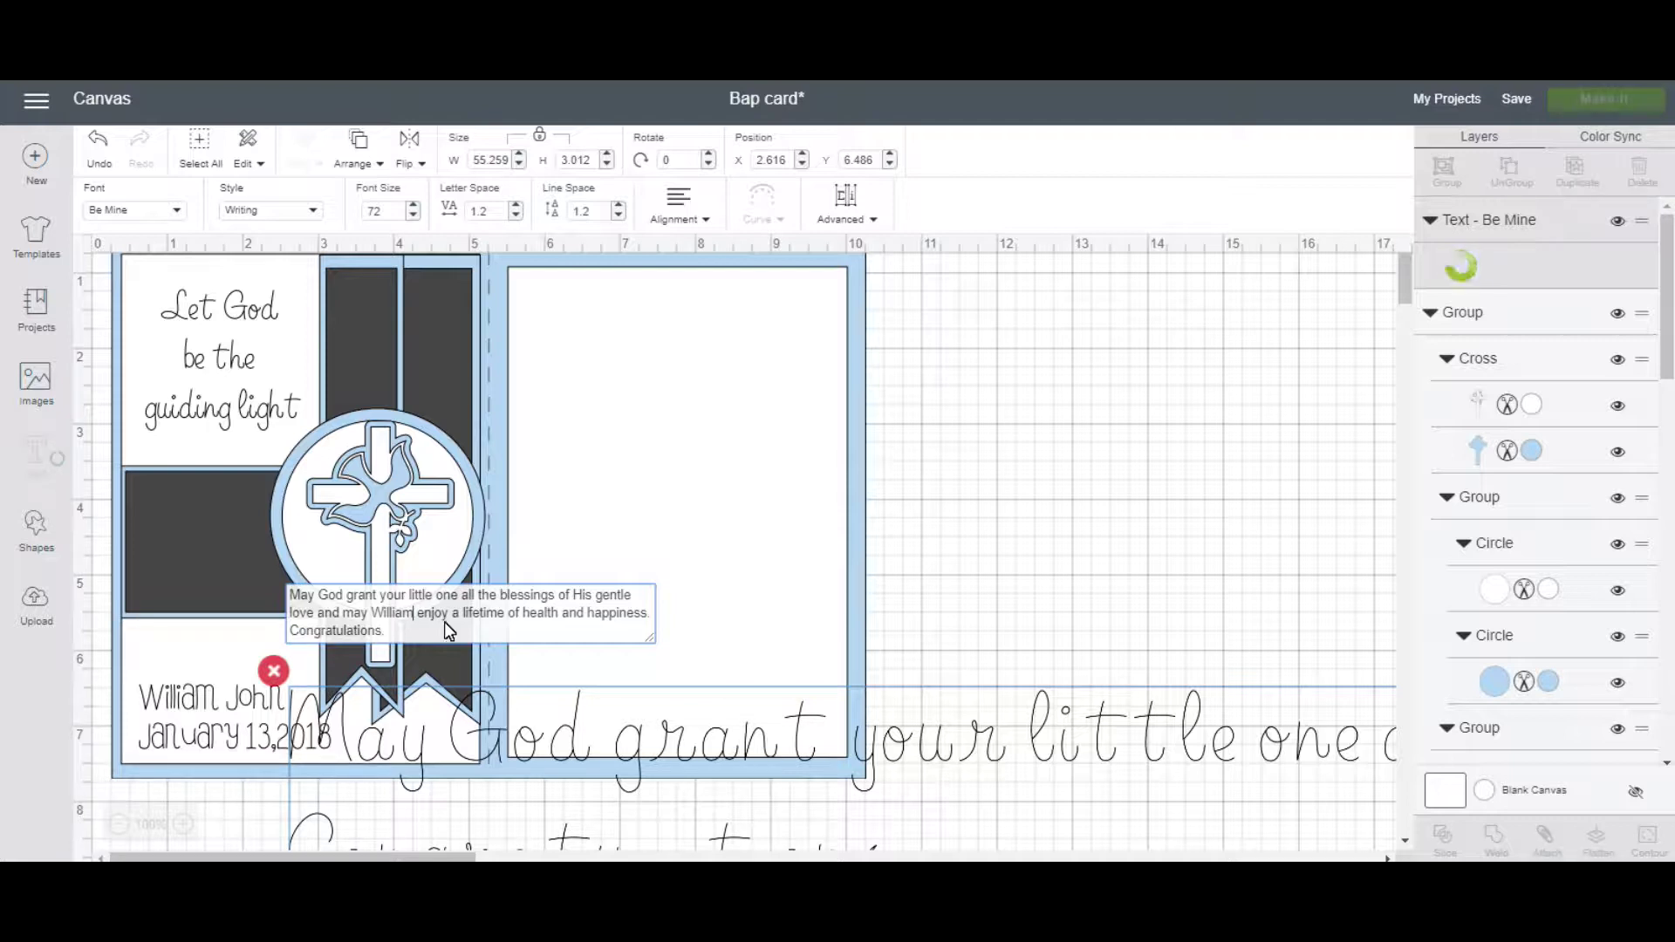
click(525, 615)
key(Return)
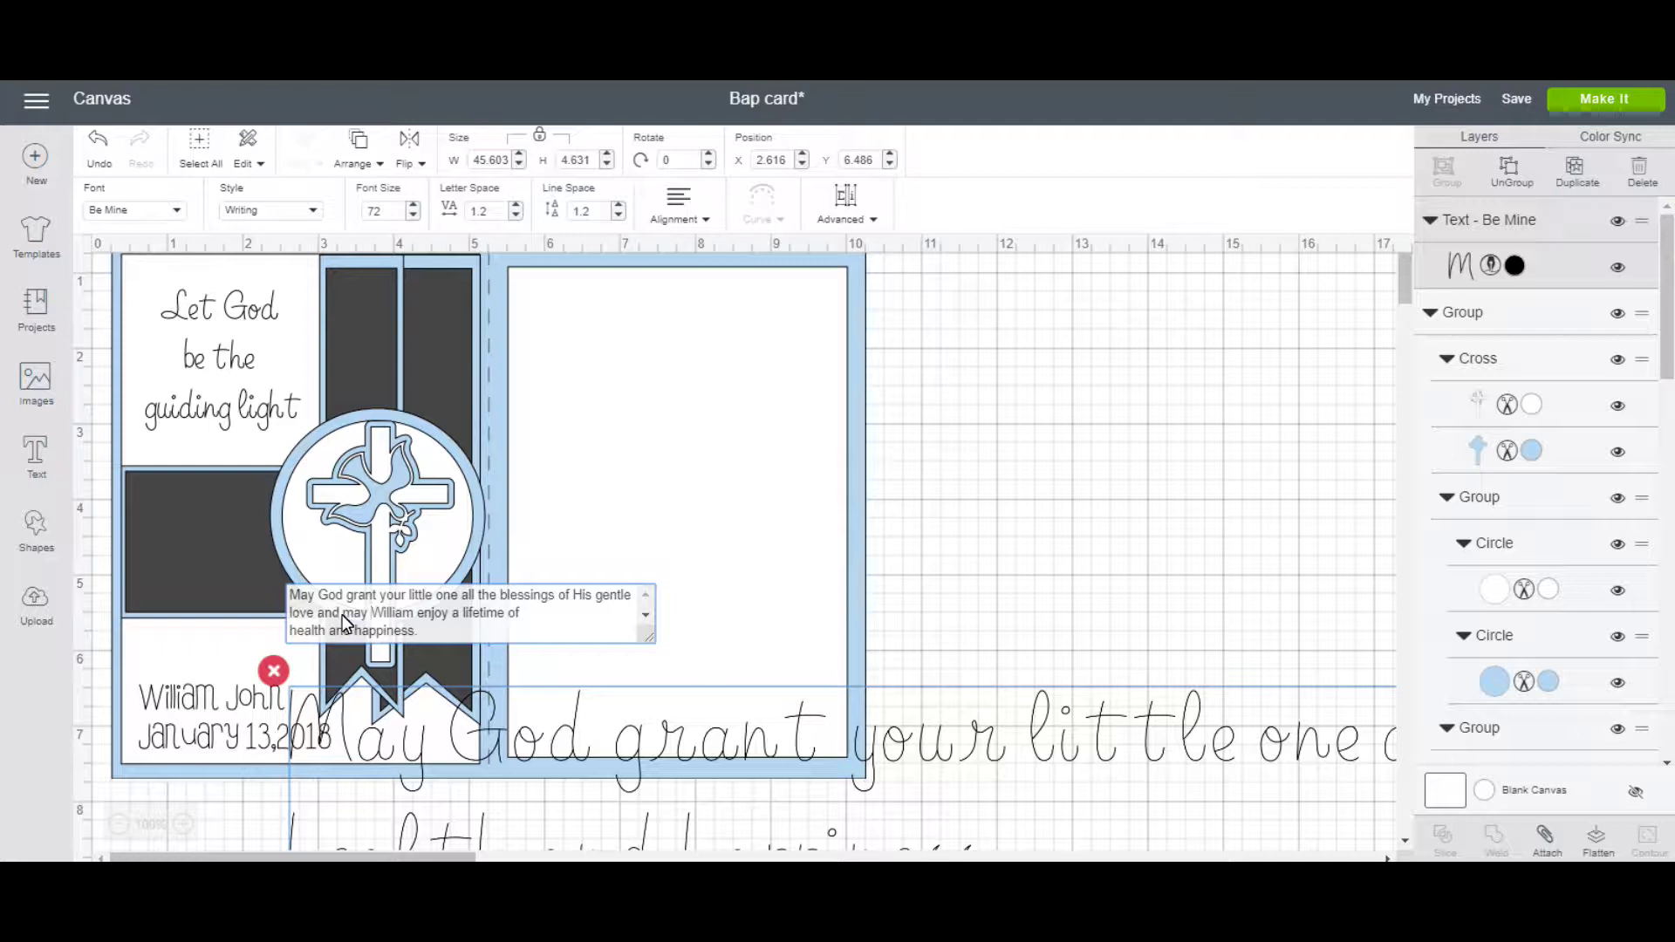
key(Return)
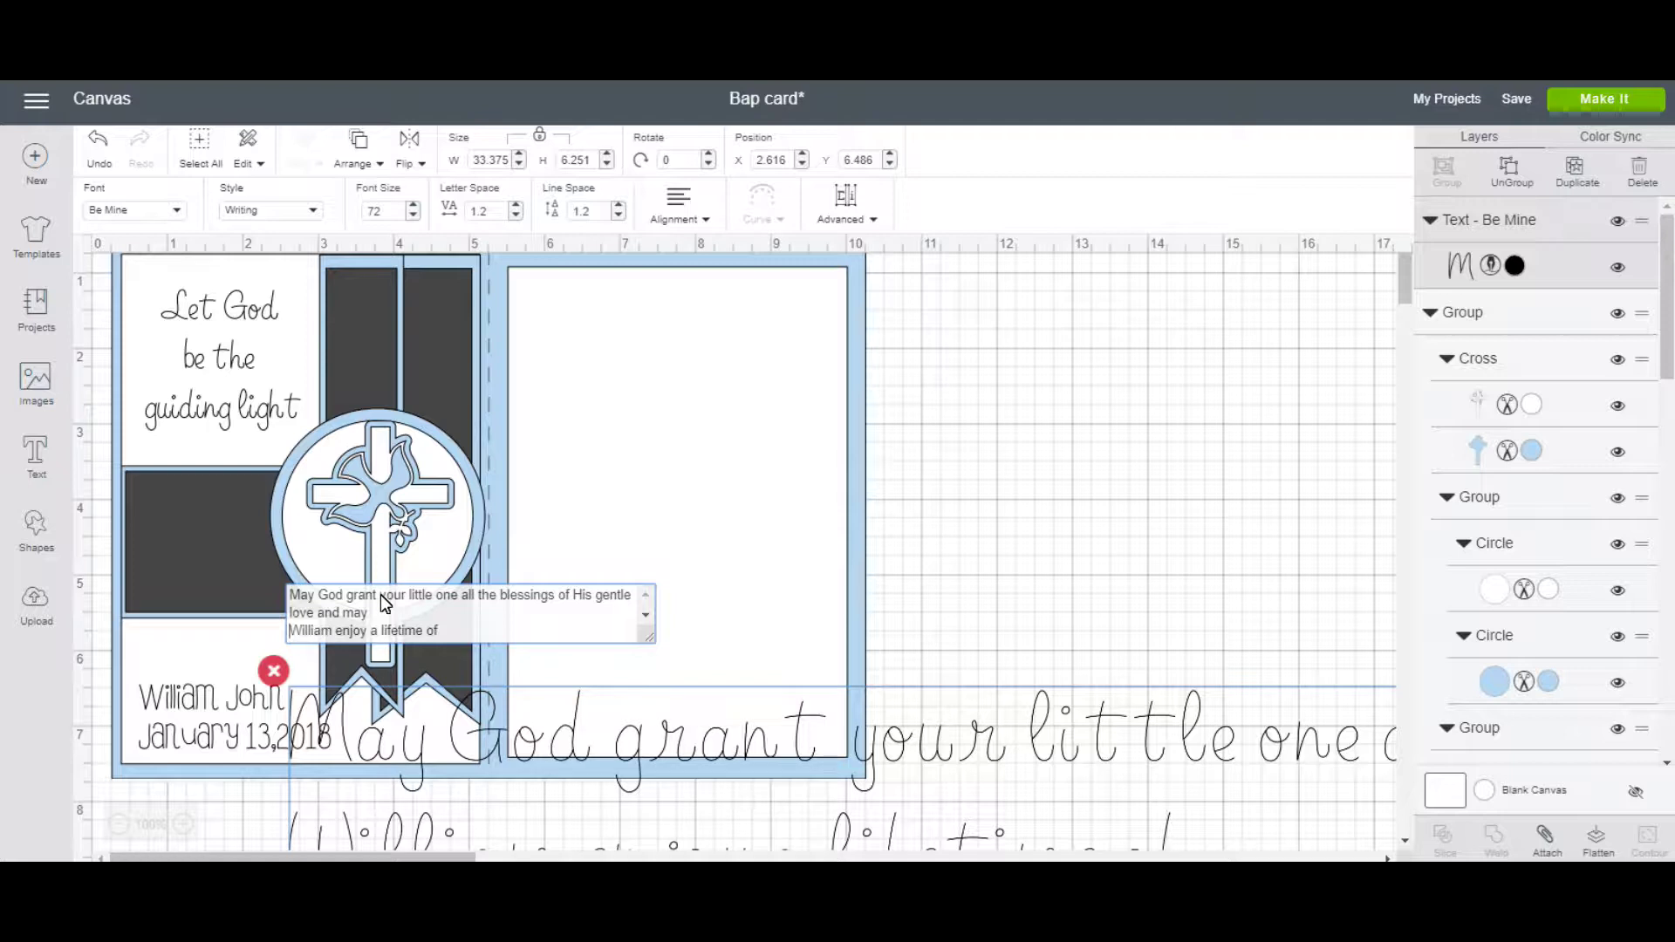
Break lines after 'May God grant', 'your little one' and 'all the blessings of'.
click(381, 594)
key(Return)
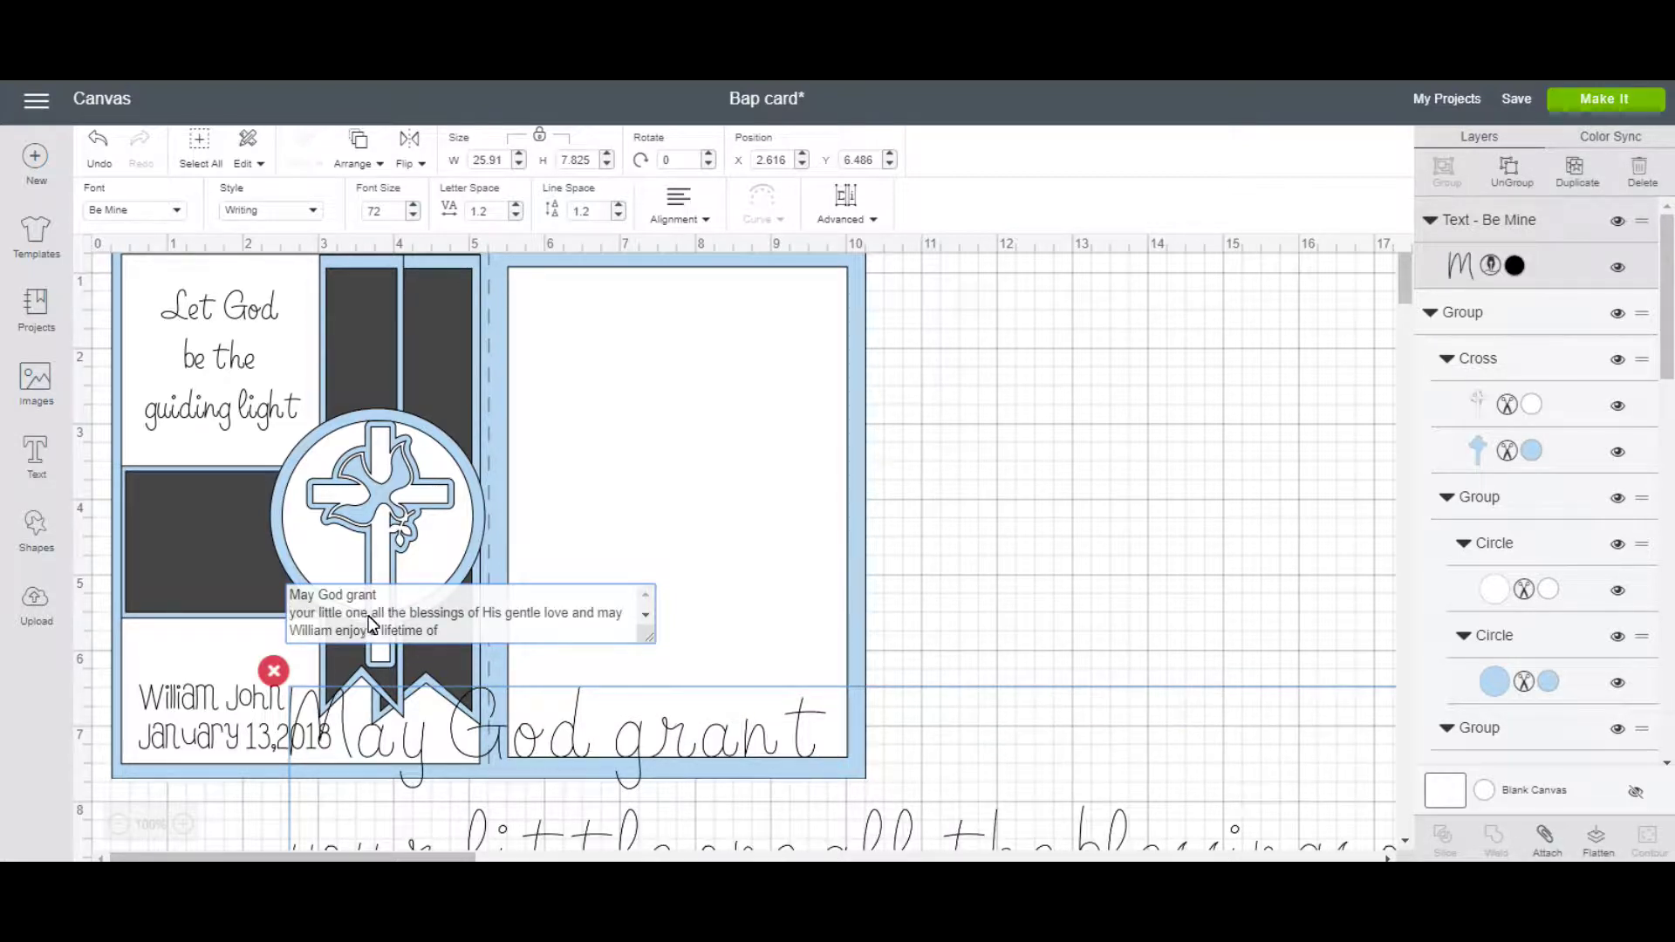
click(372, 614)
key(Return)
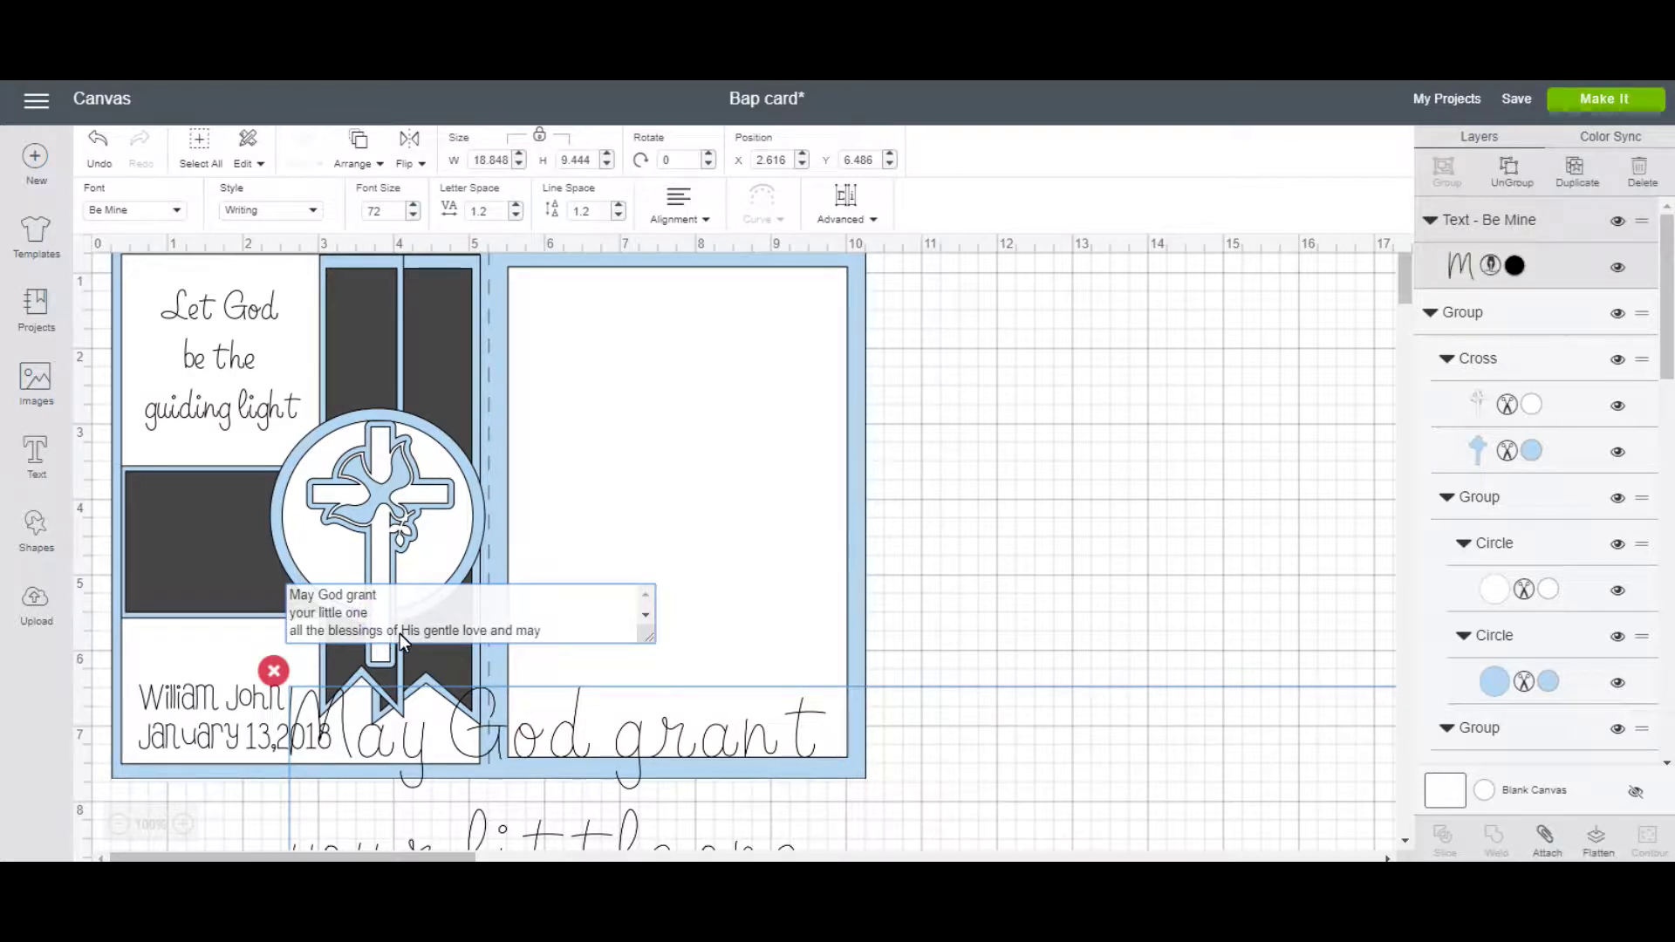
click(400, 633)
key(Return)
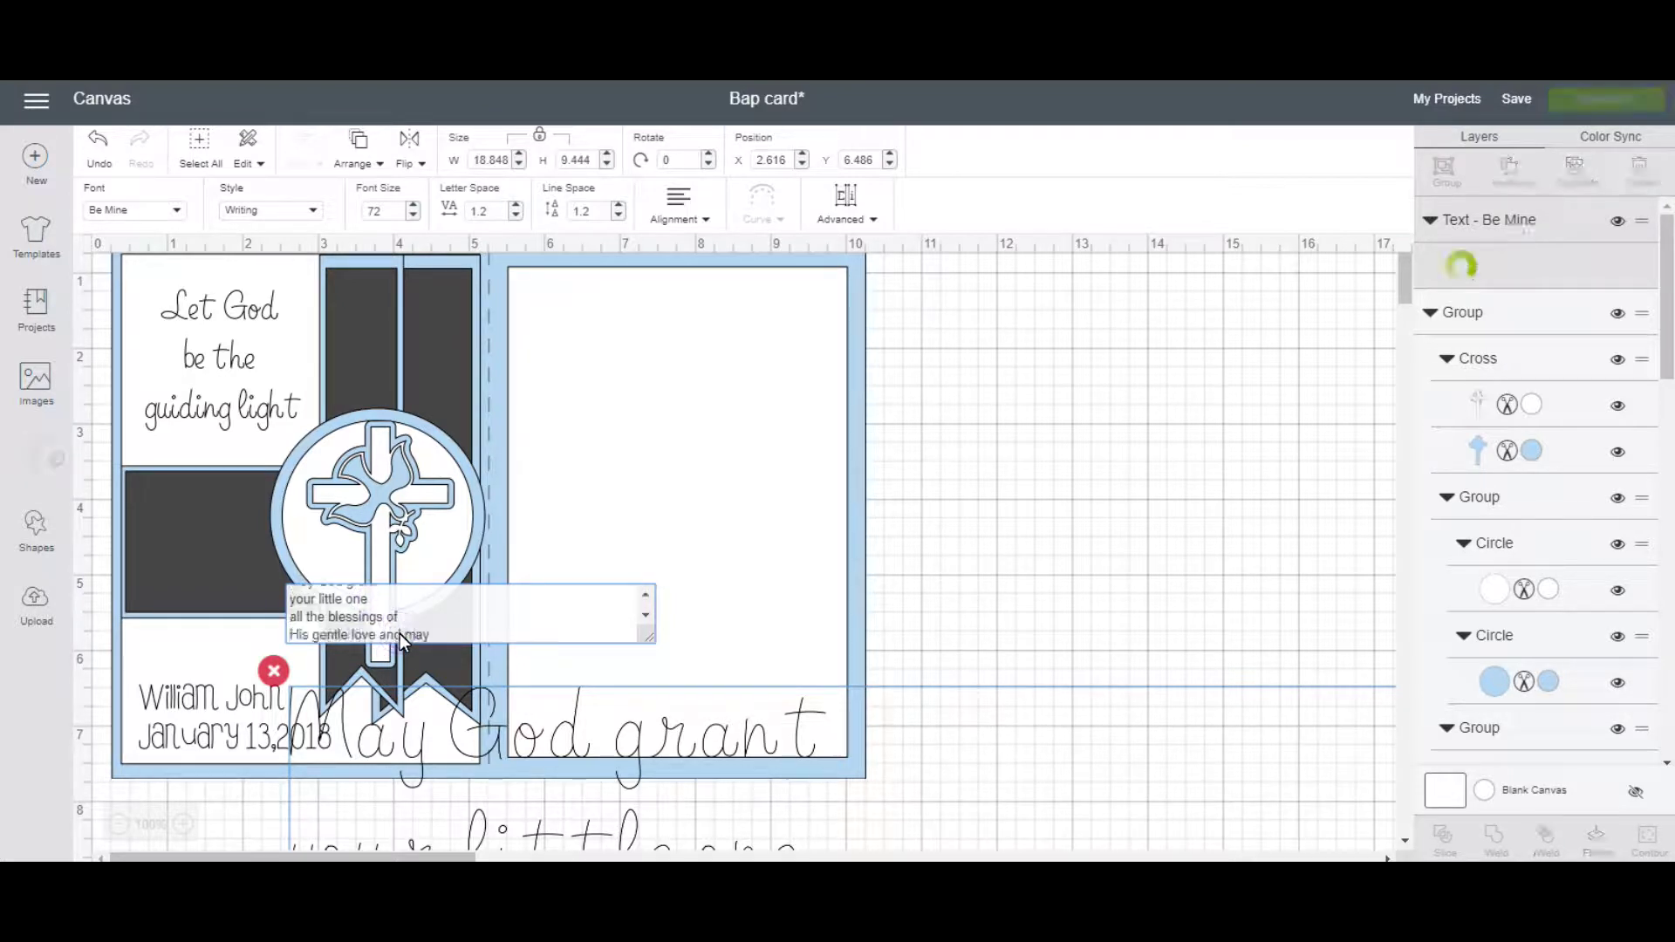
Center-align the lines of the blessing text.
click(702, 222)
click(766, 323)
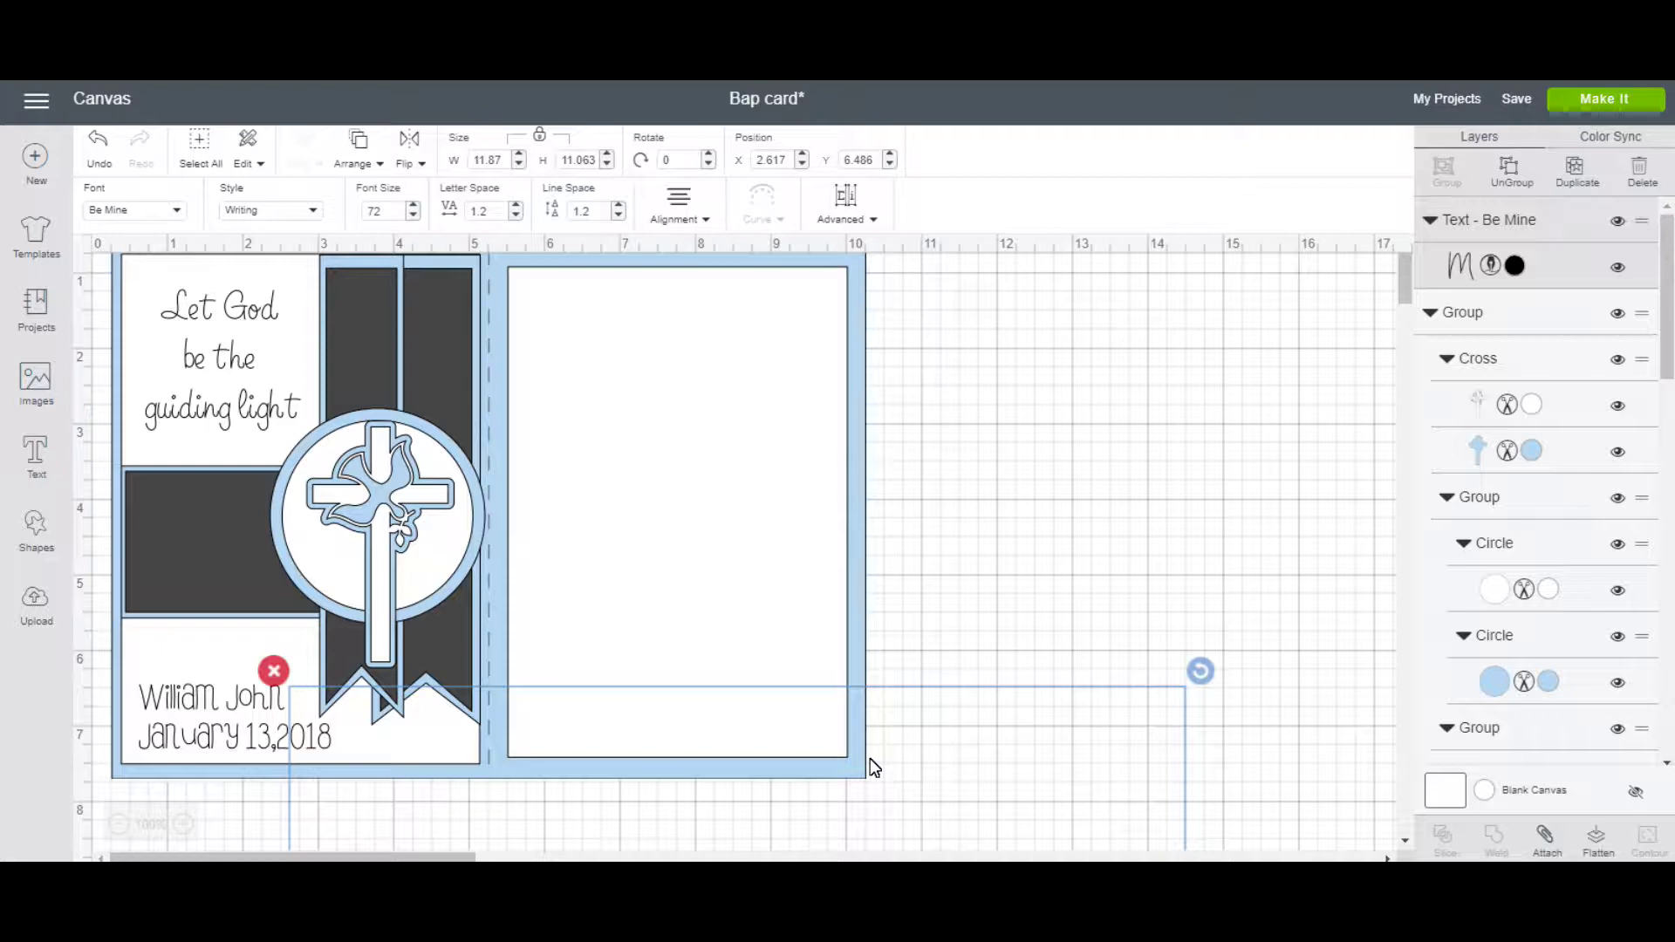
click(913, 767)
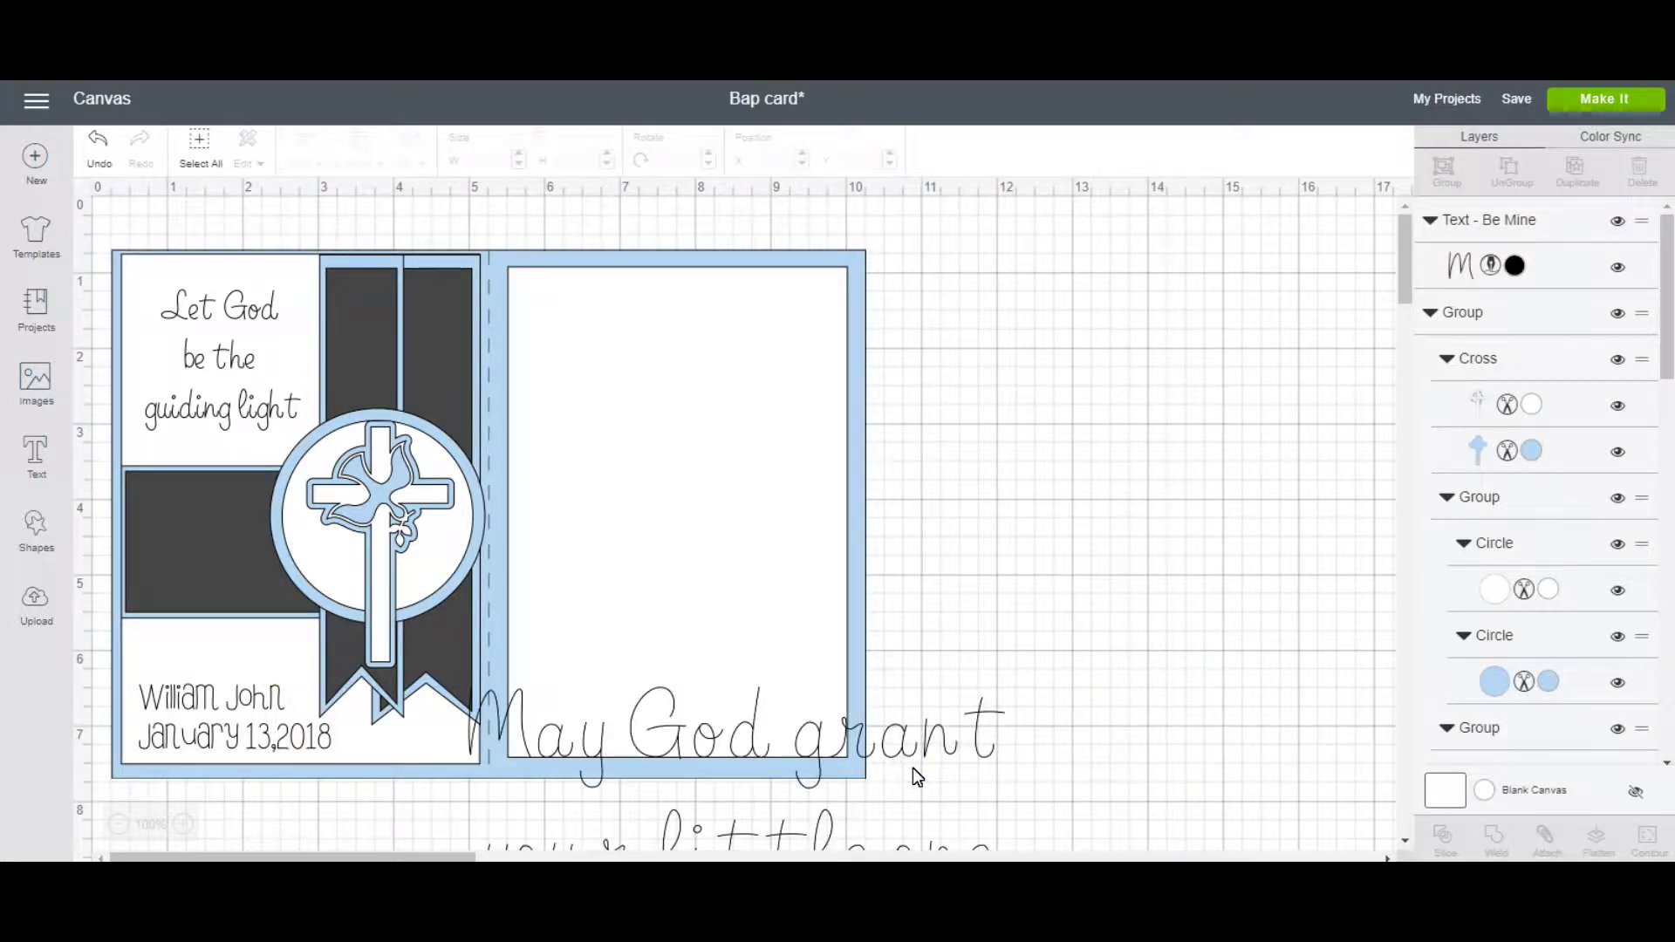
Move the blessing text up onto the card and shrink it to about half size.
click(917, 756)
drag(918, 756, 955, 615)
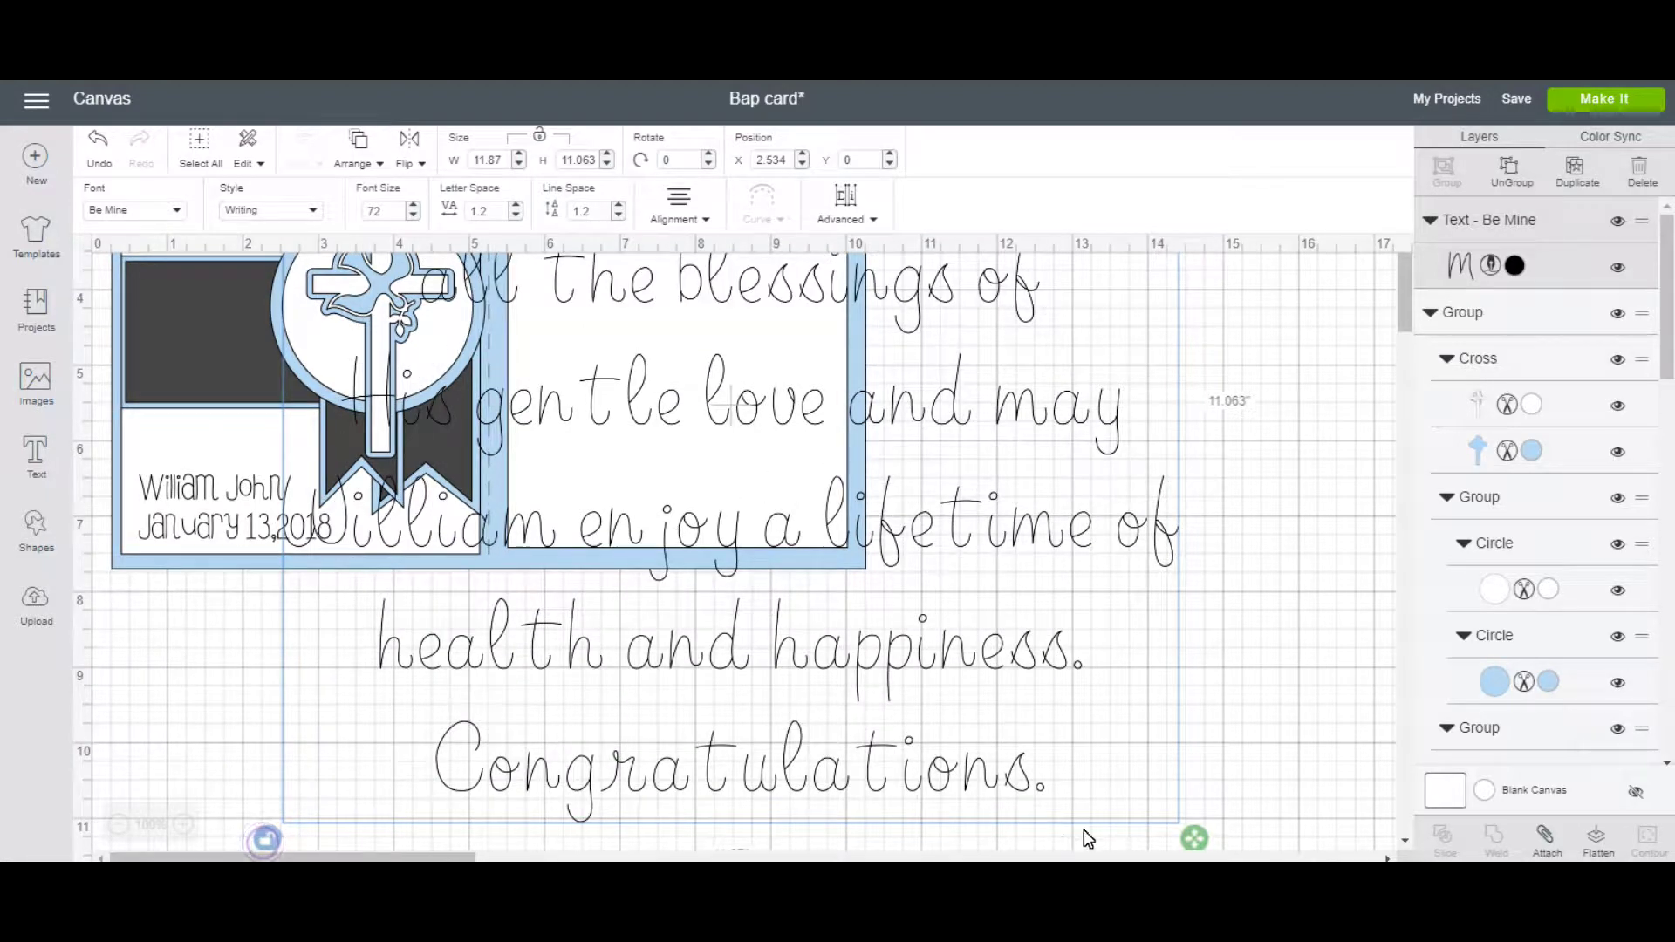
drag(1202, 848, 751, 438)
scroll(878, 523, up, 3)
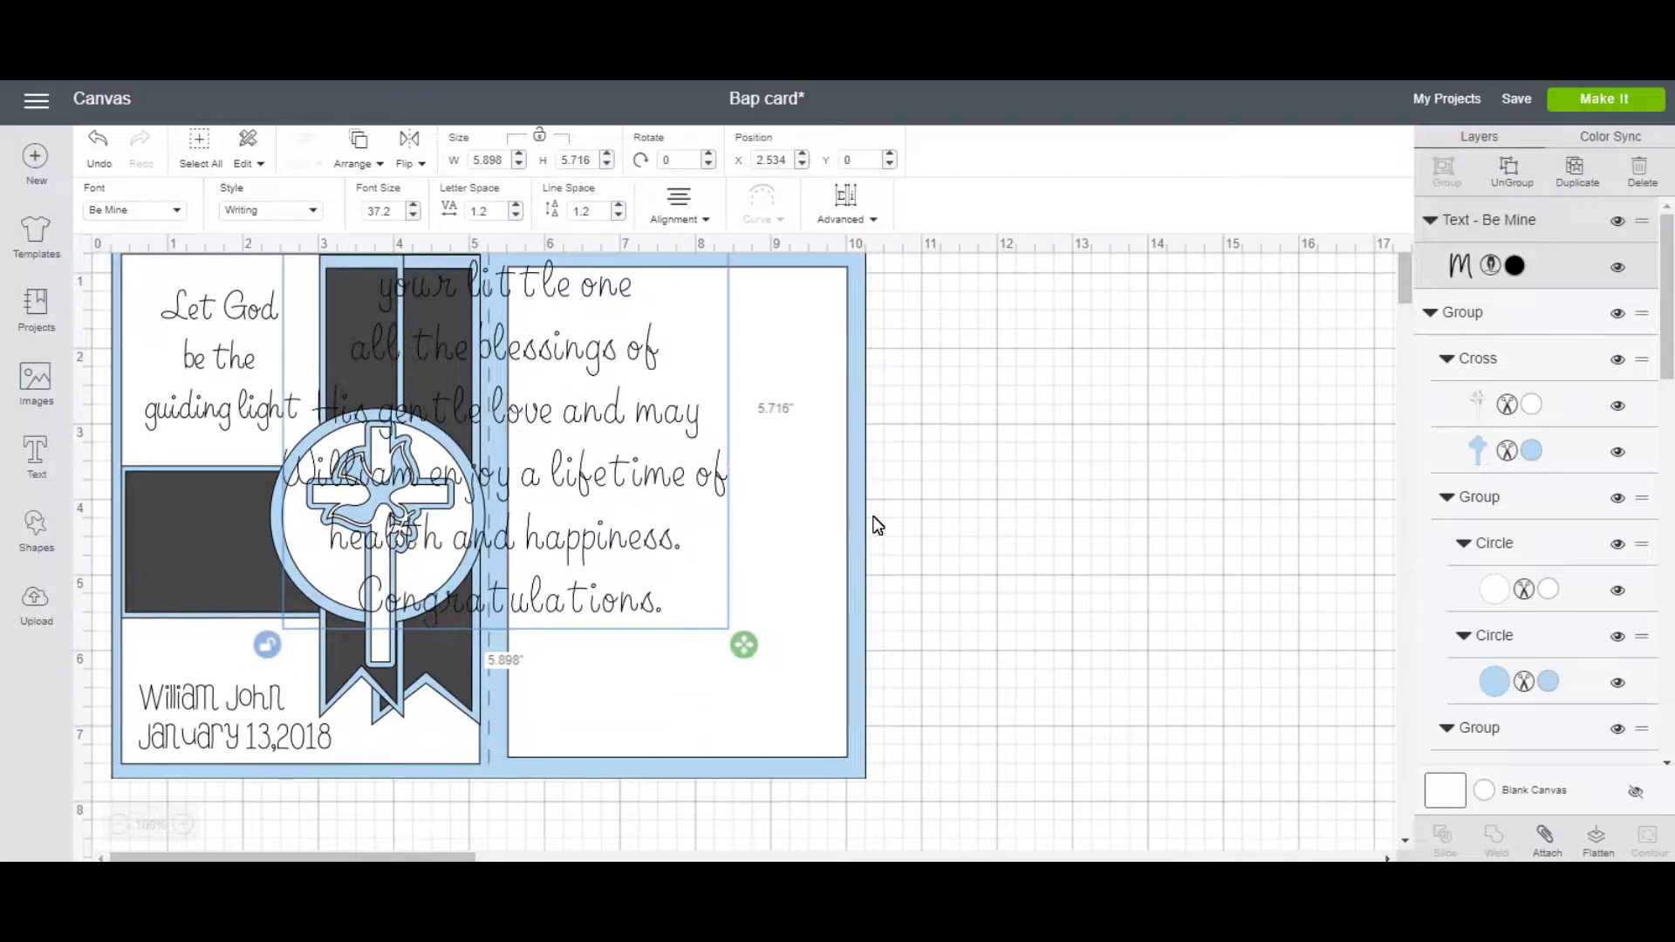
Scale the blessing to about 3.9 × 3.8 in and place it on the inside white panel.
click(582, 546)
drag(643, 580, 697, 611)
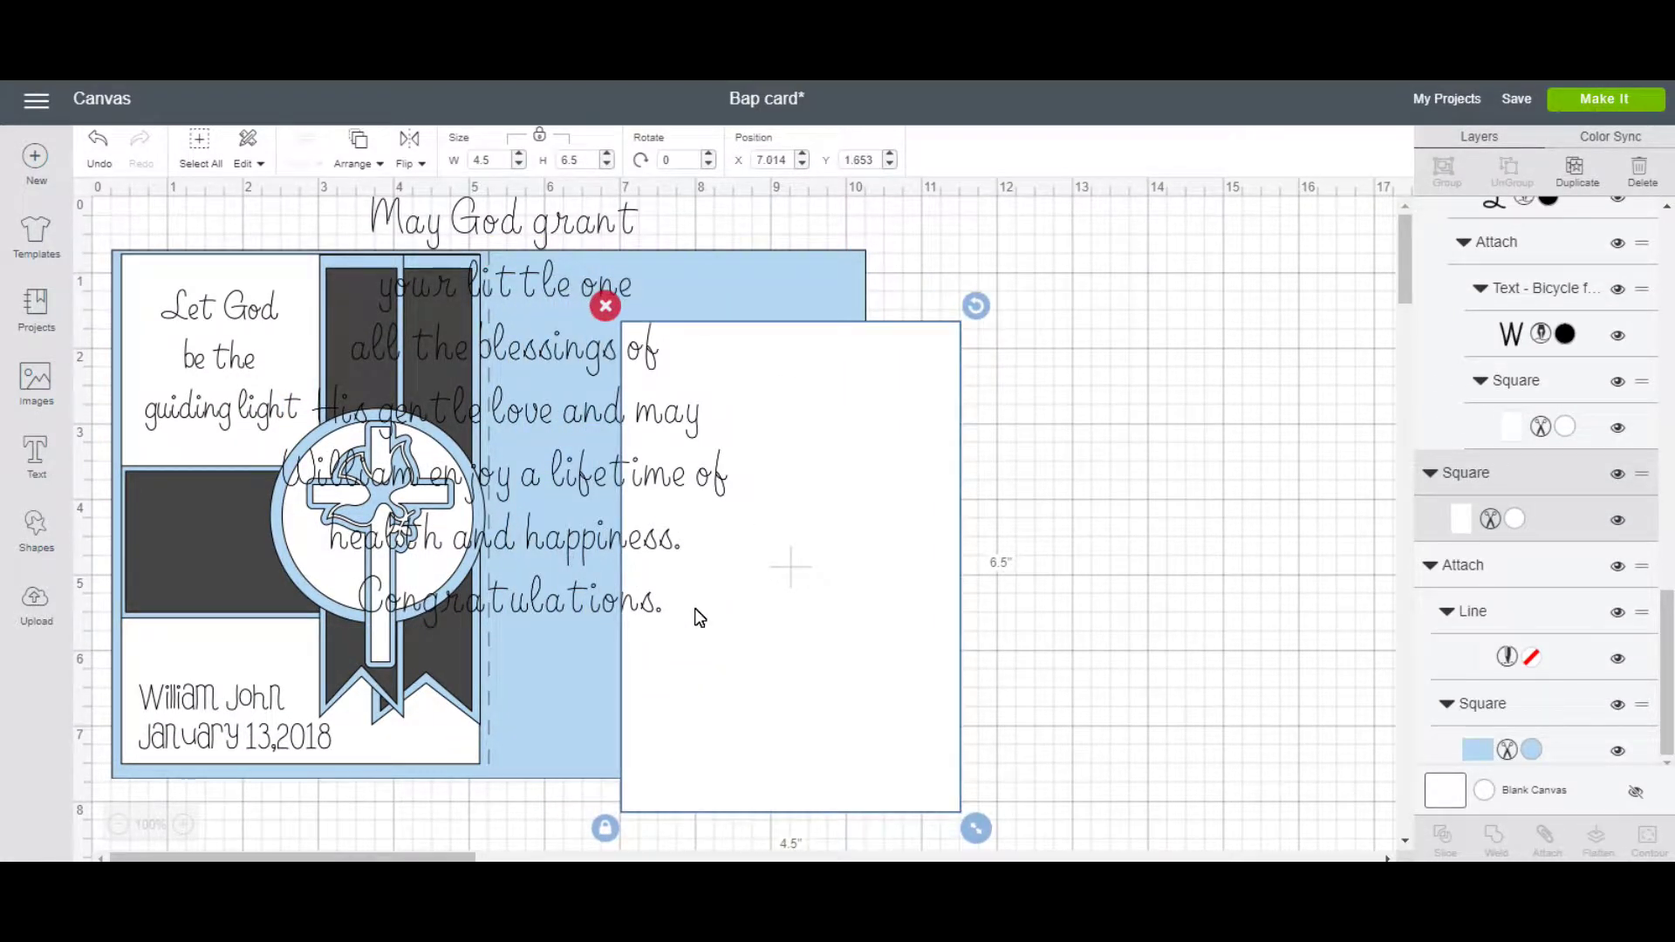
key(ctrl+z)
key(ctrl+z)
click(646, 609)
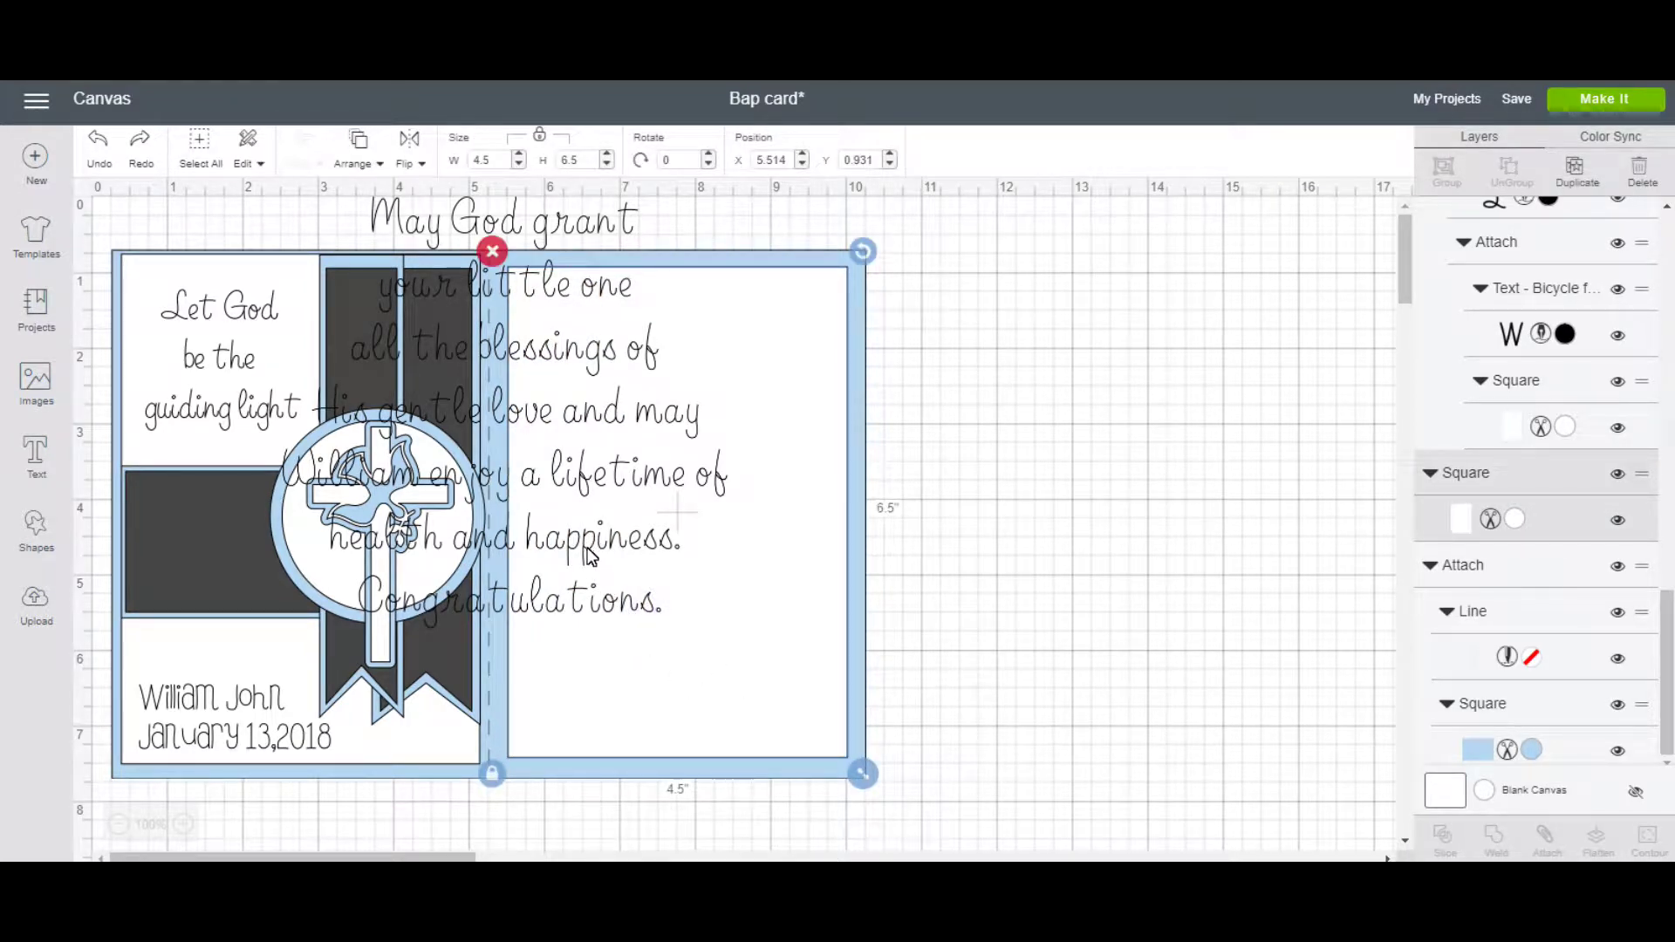
click(589, 556)
drag(742, 643, 595, 525)
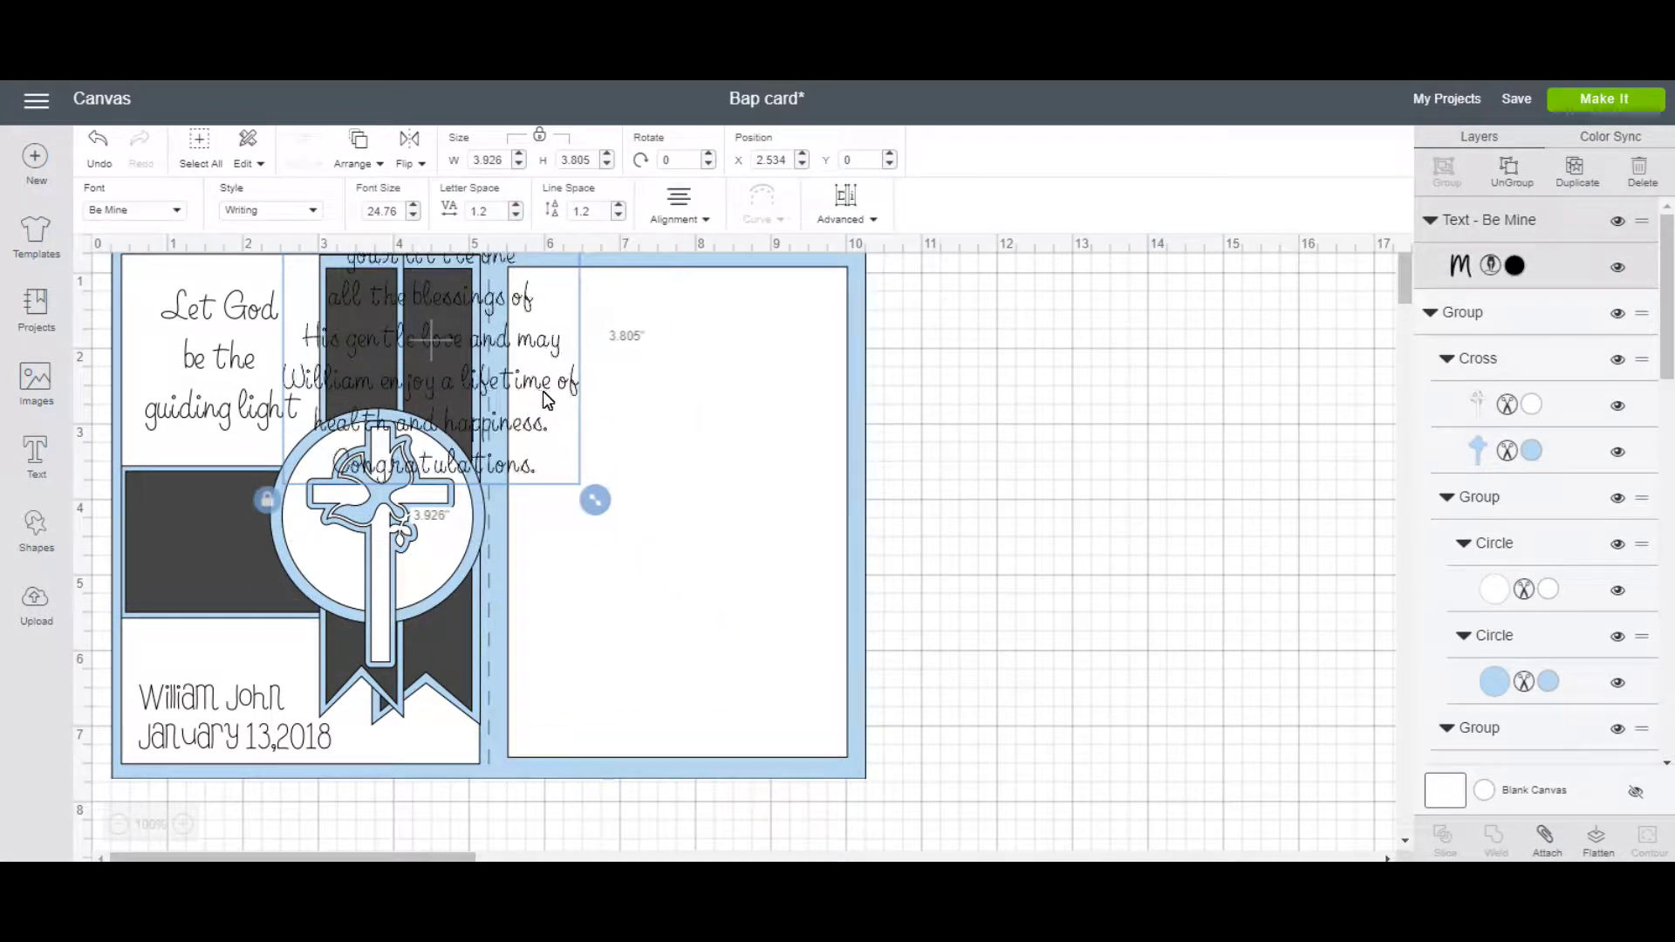
drag(548, 392, 799, 491)
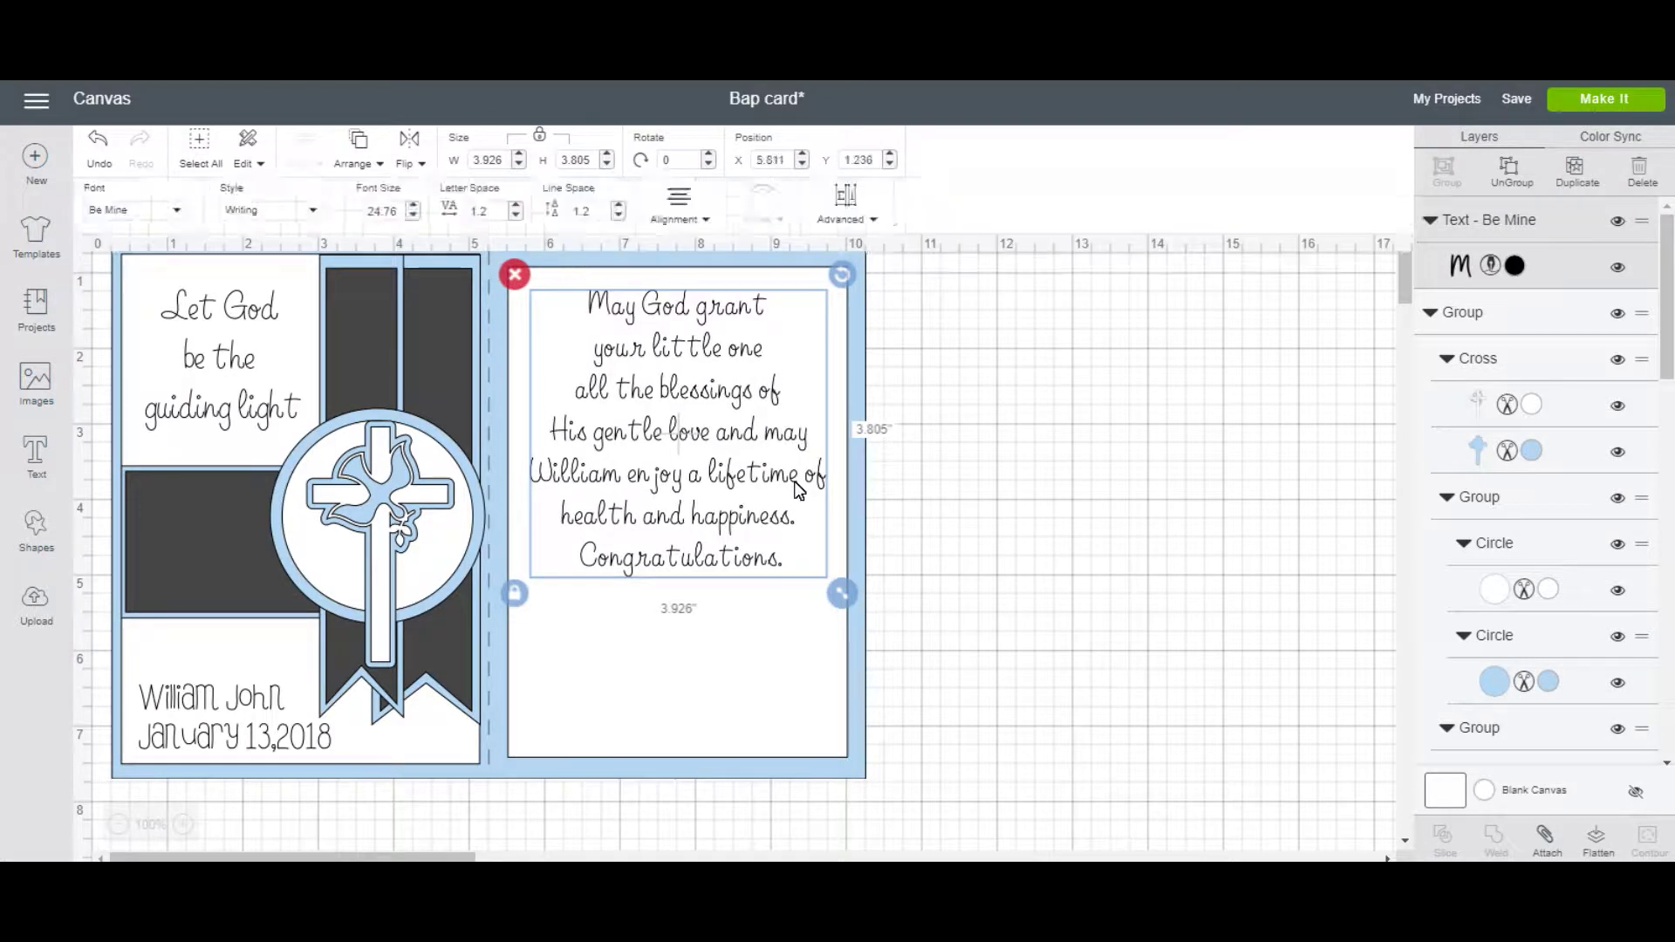
Step the blessing's letter spacing down through 1 and 0.8 to 0.4.
click(516, 217)
click(516, 217)
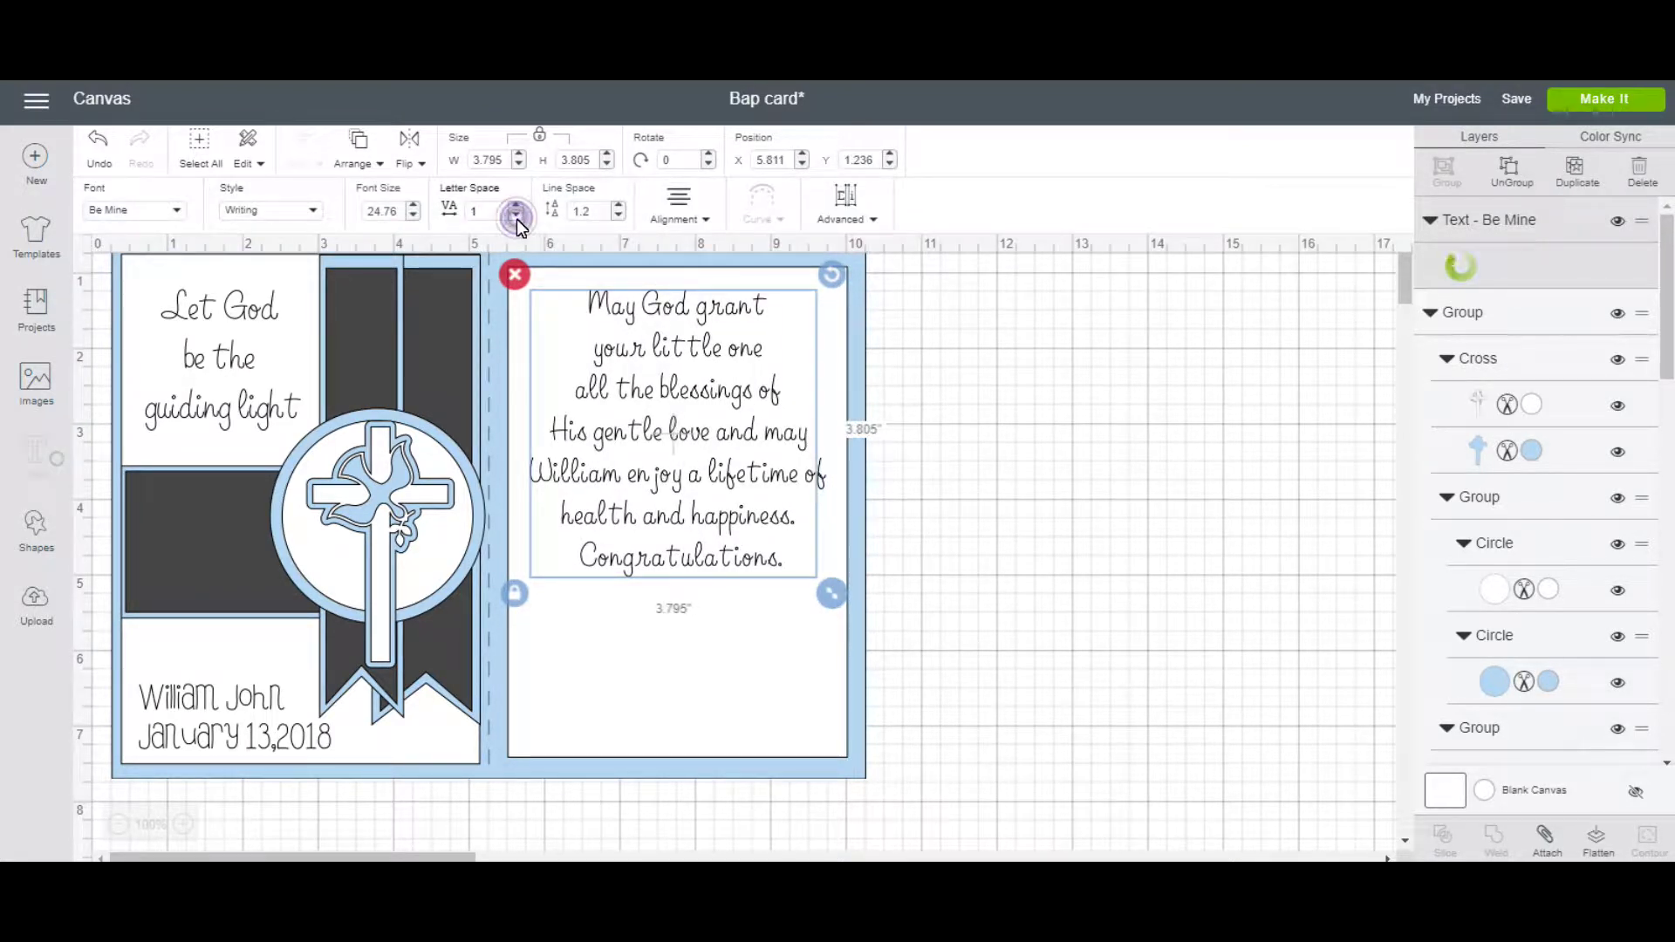
click(516, 218)
click(516, 218)
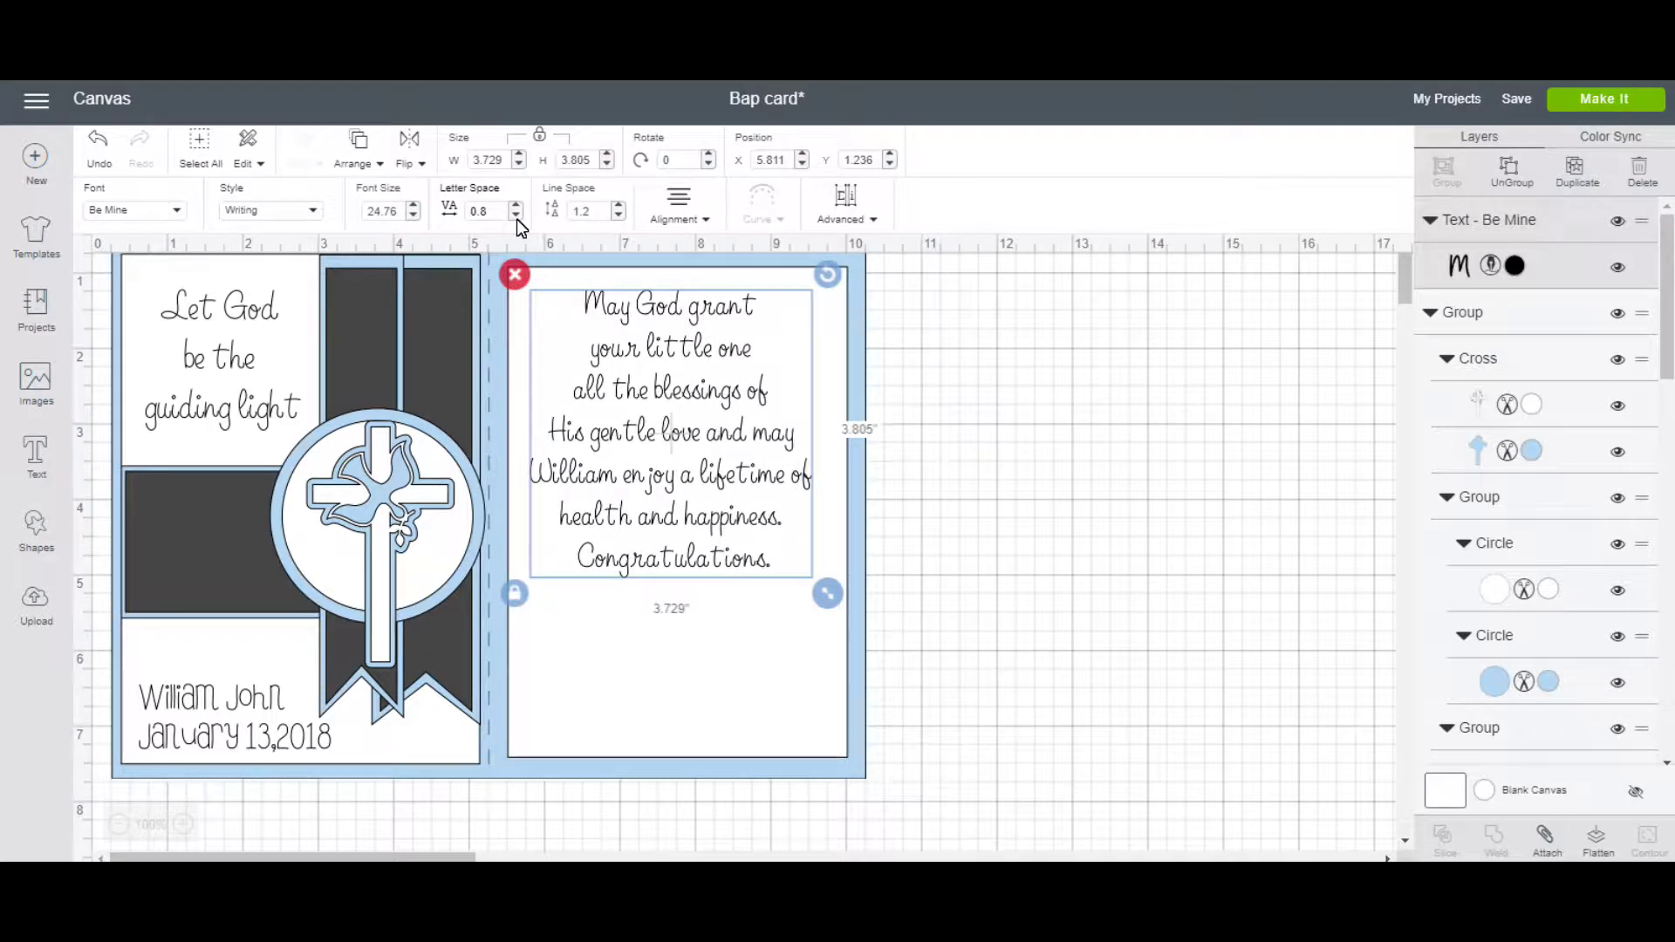
click(517, 218)
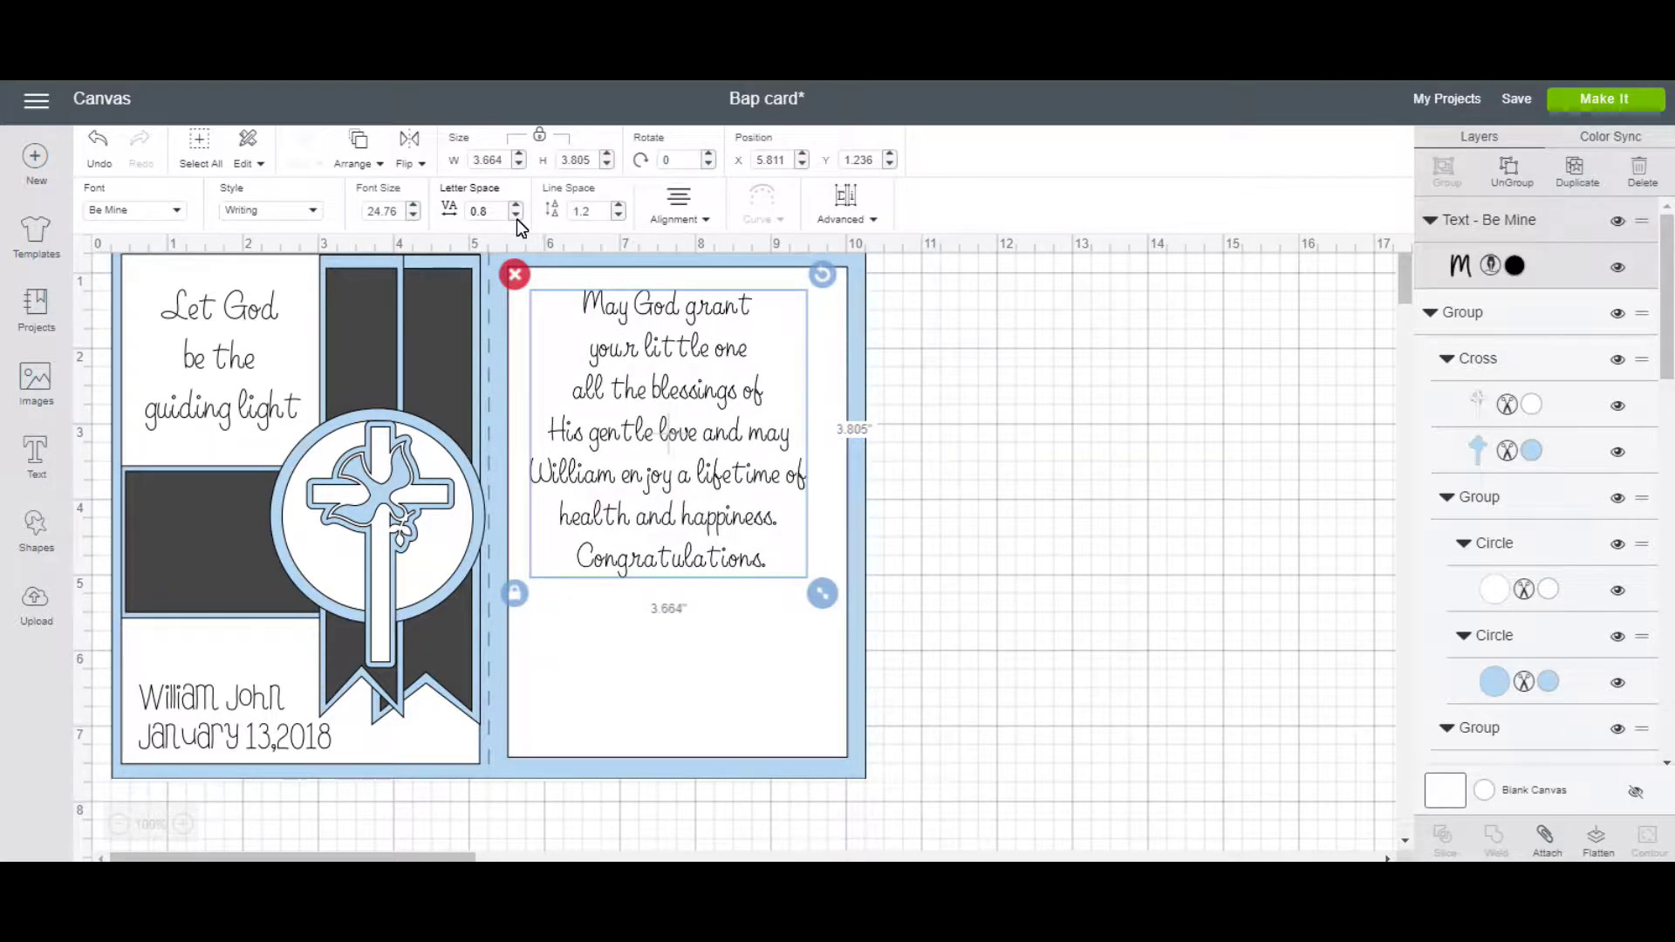
click(516, 218)
click(517, 218)
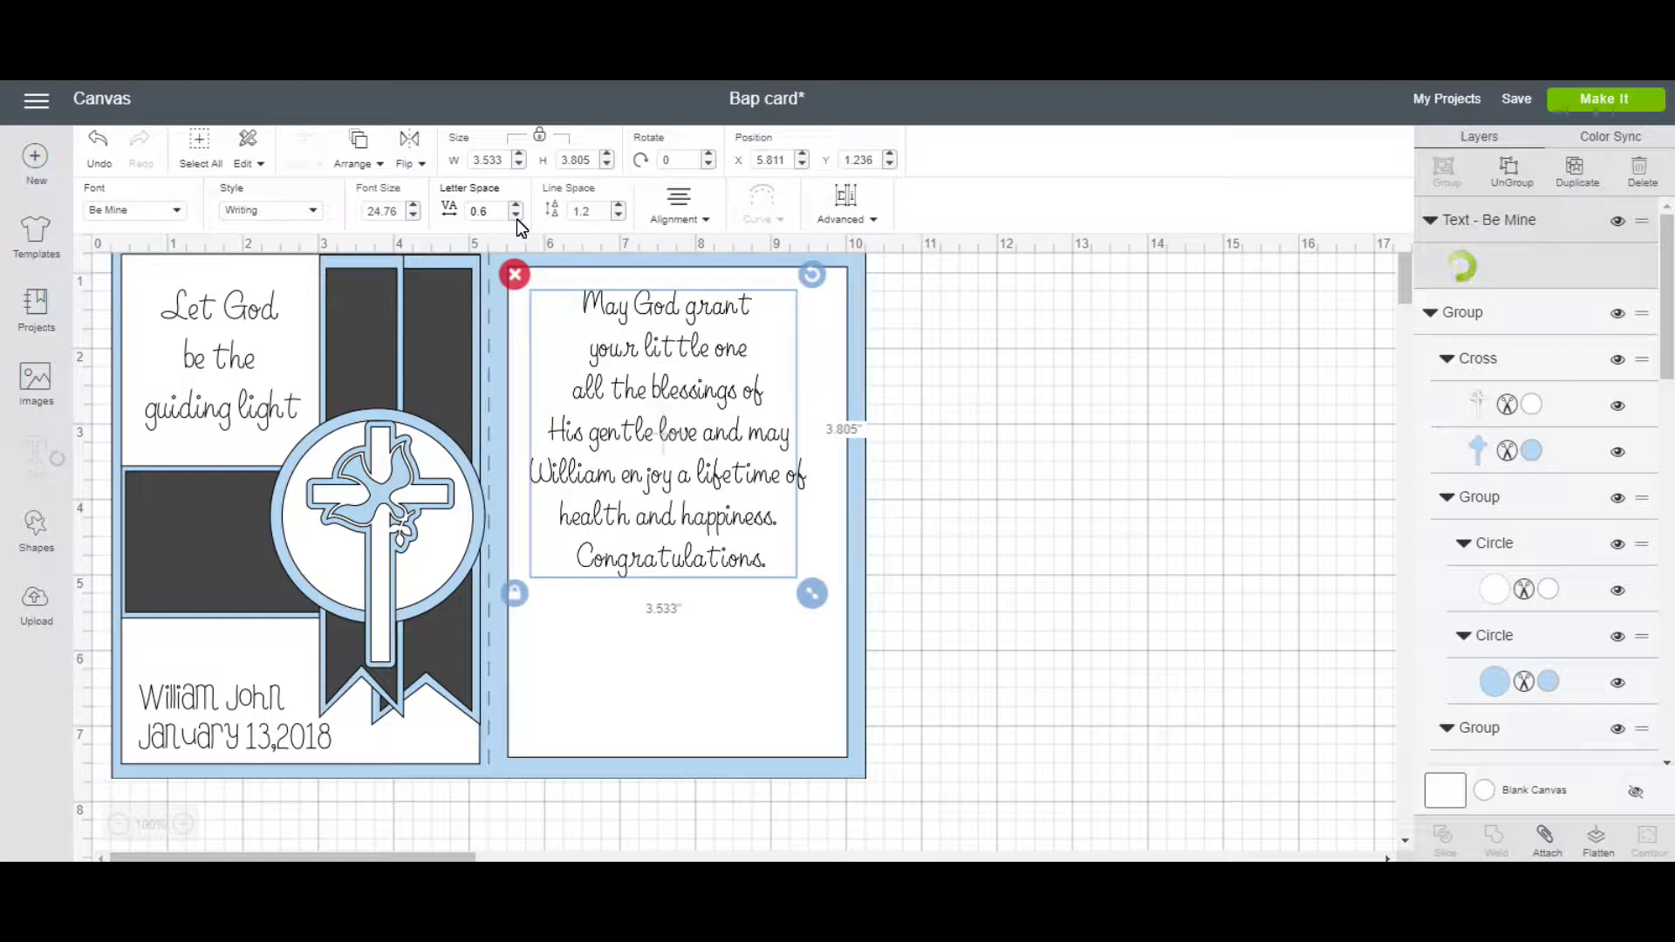
click(517, 218)
click(517, 218)
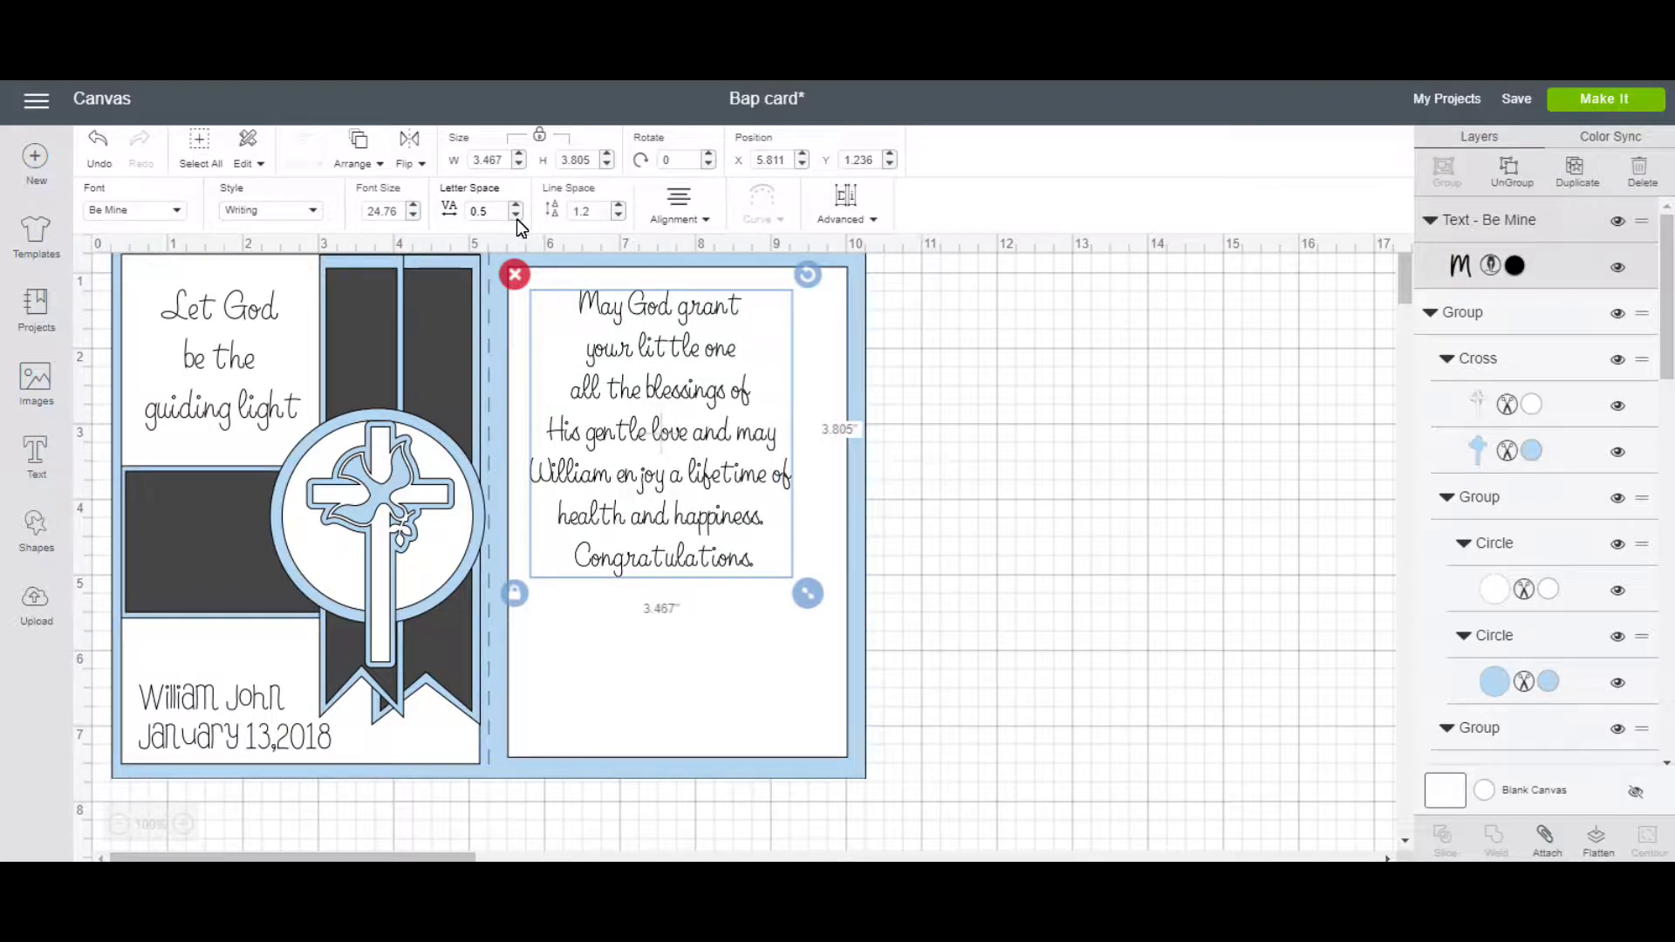
click(516, 218)
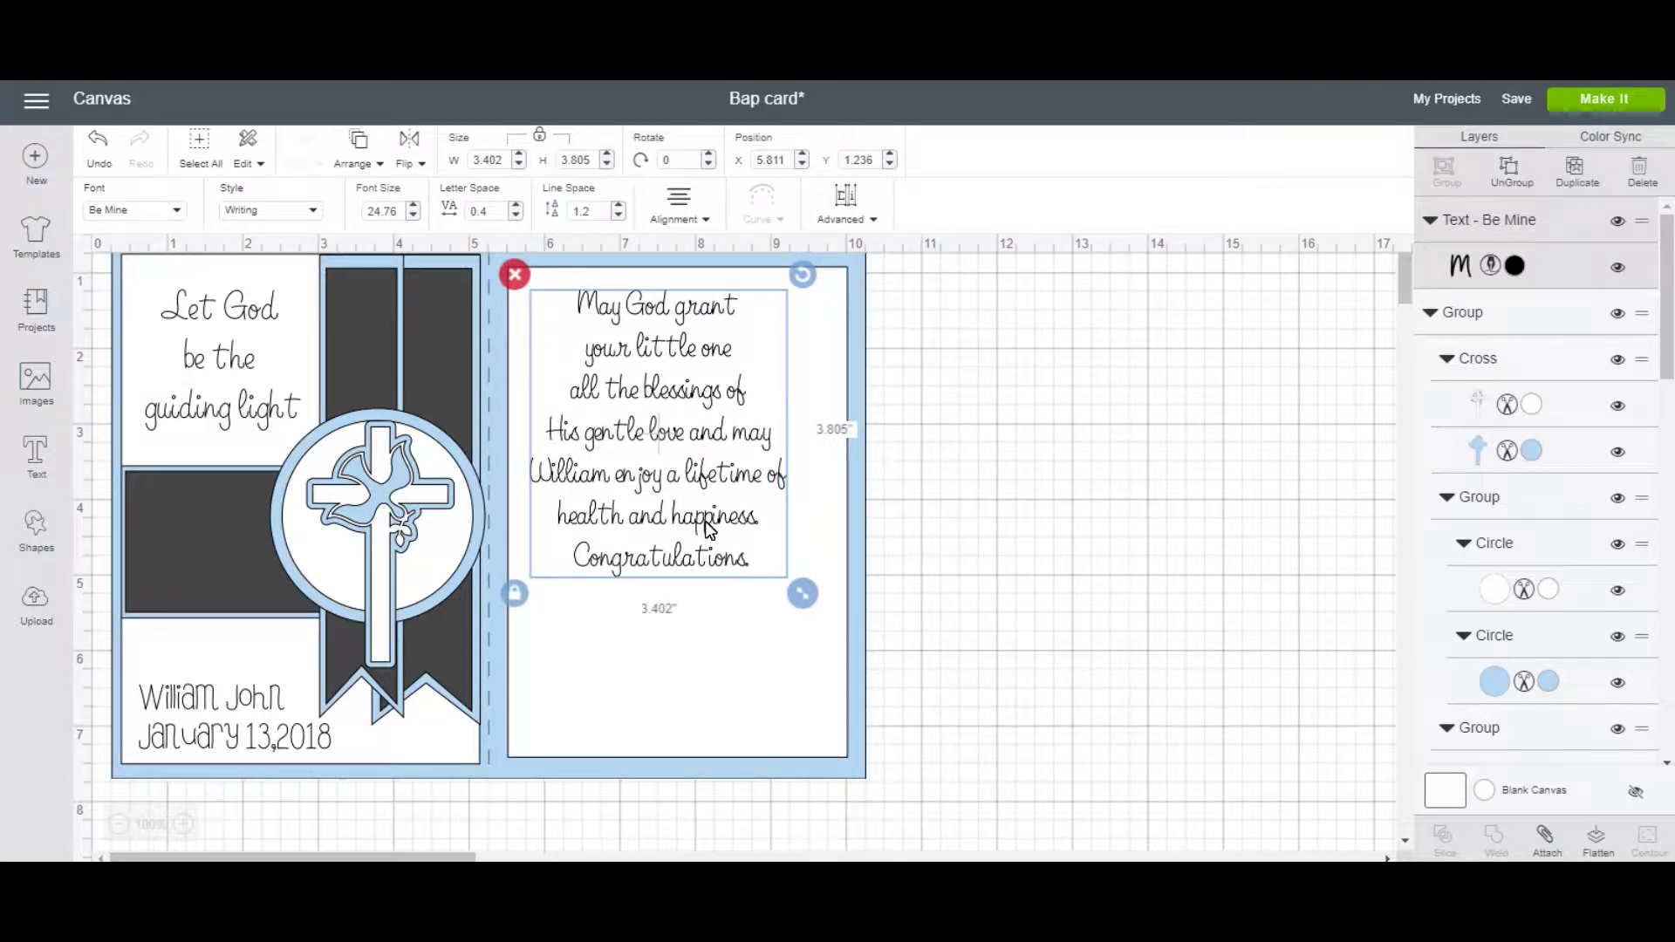
click(748, 628)
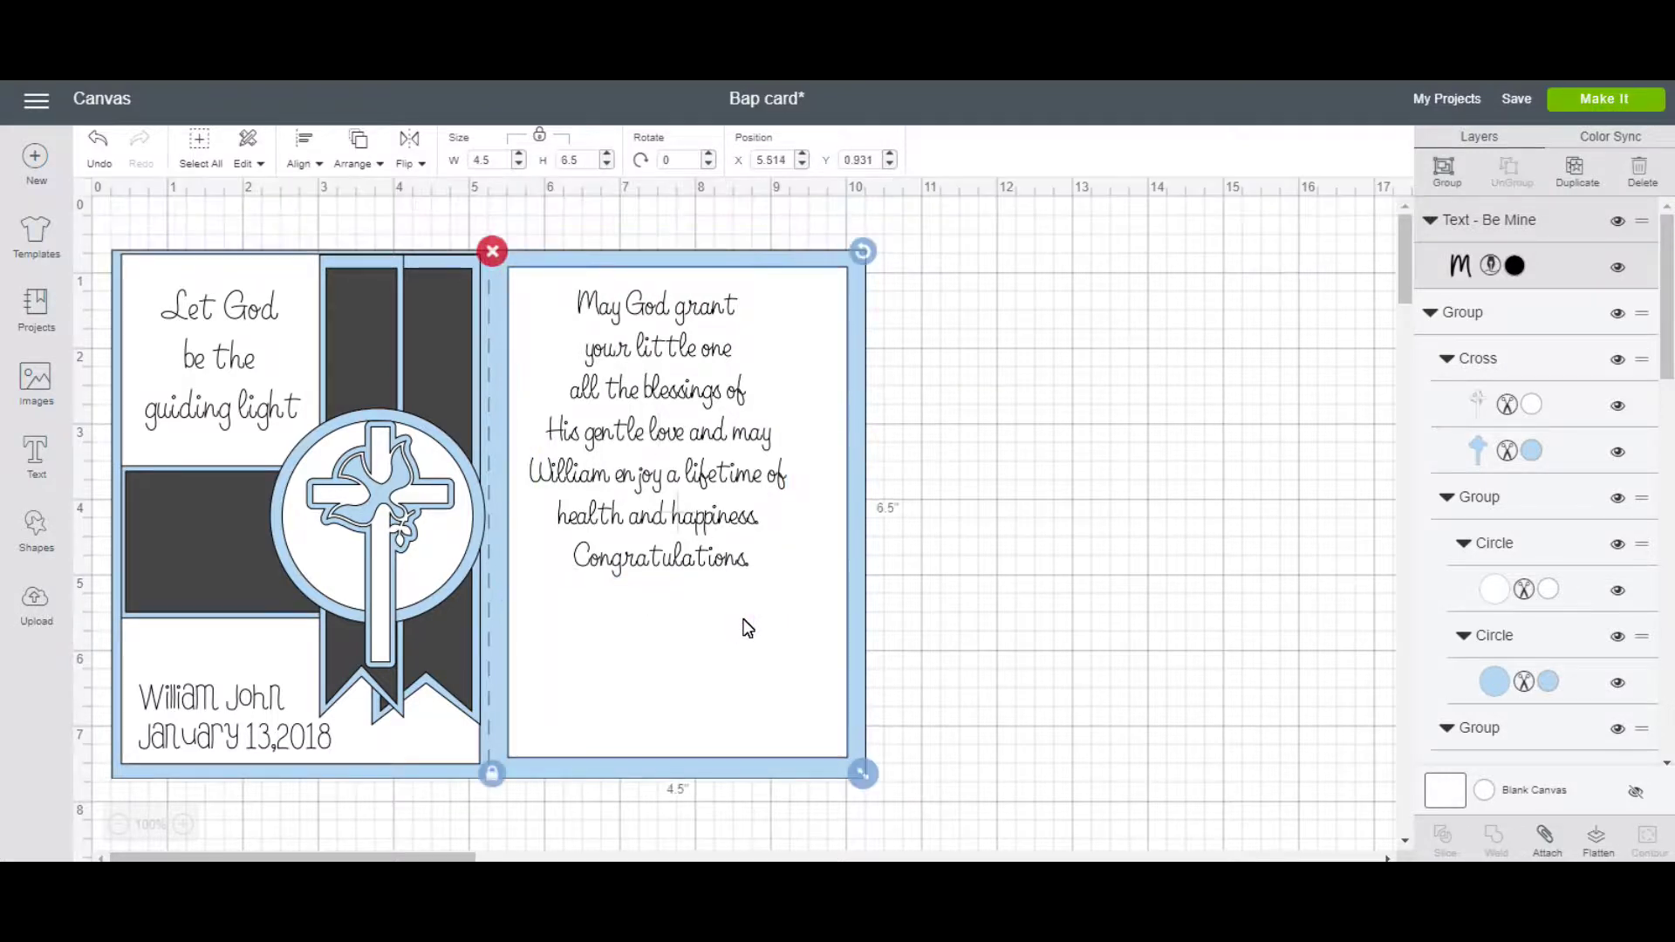
Center the sentiment horizontally on the inside card panel.
click(316, 165)
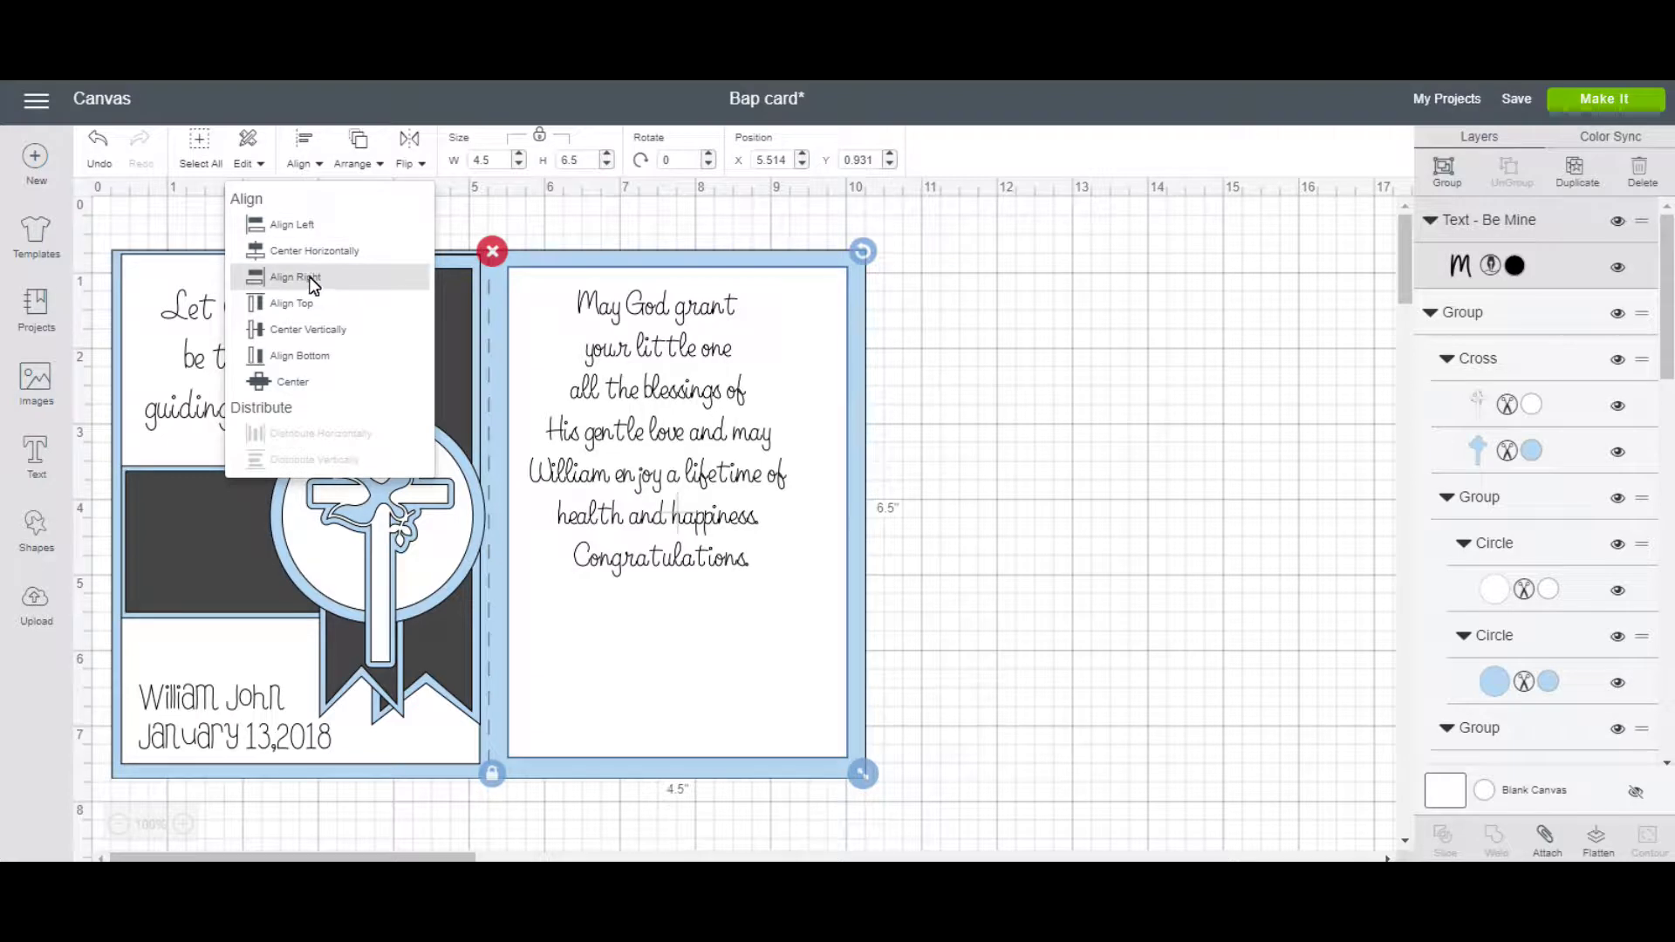
click(307, 252)
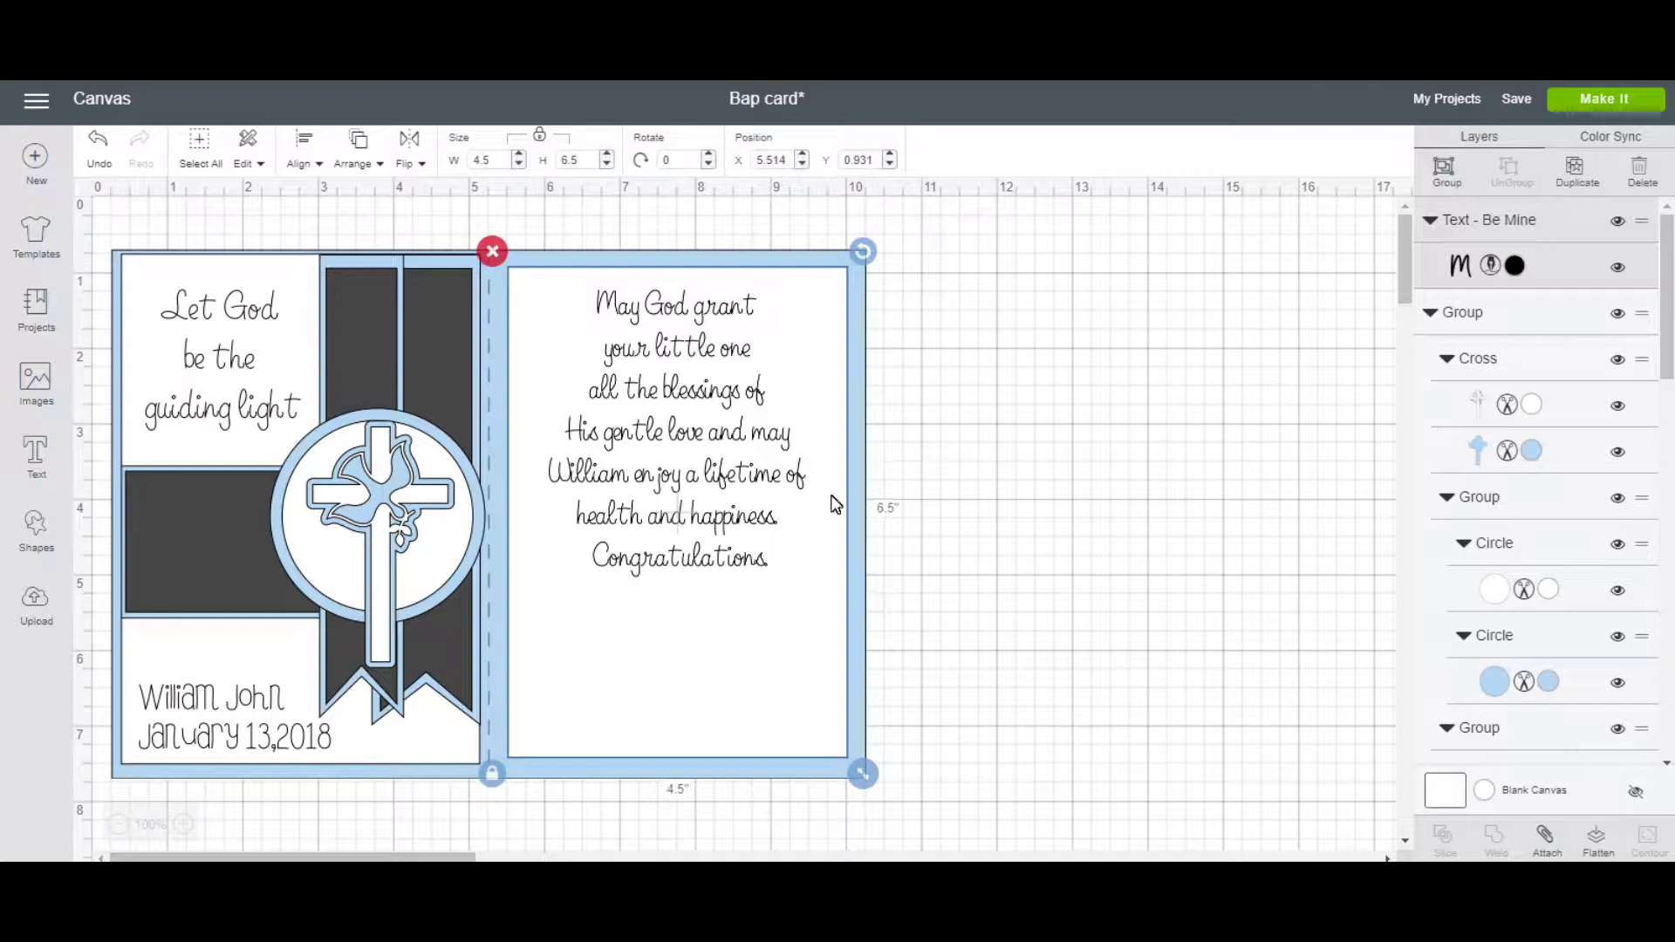
click(1023, 391)
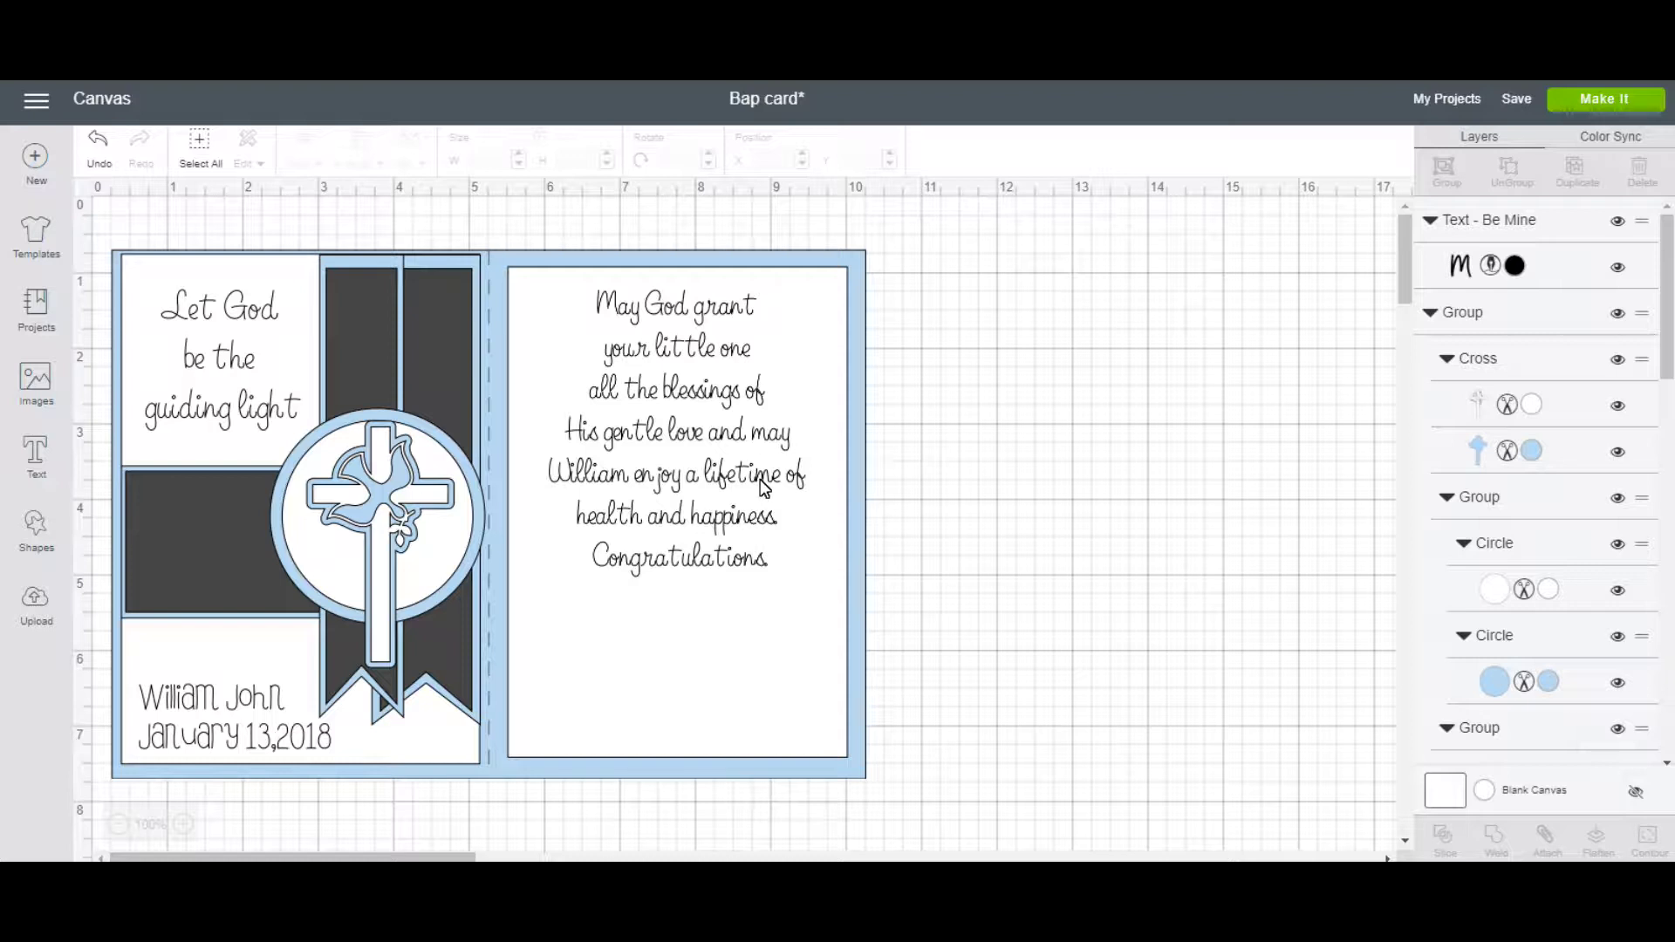
Attach the sentiment to the inside panel and send the project to mat preparation.
click(759, 481)
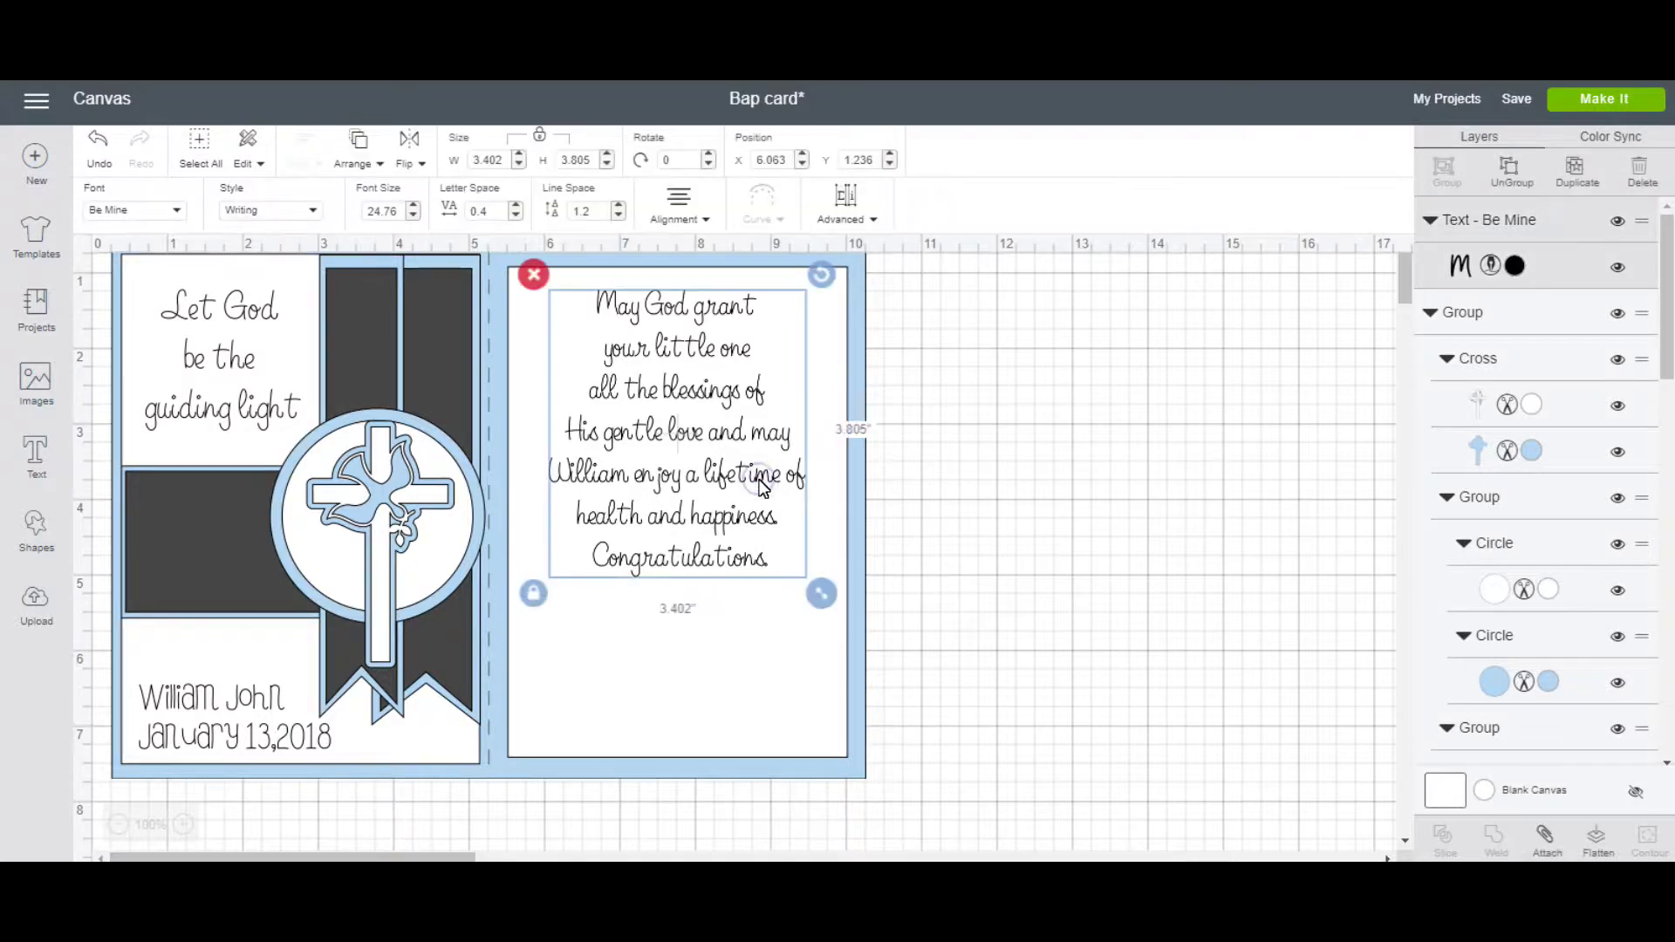
click(790, 638)
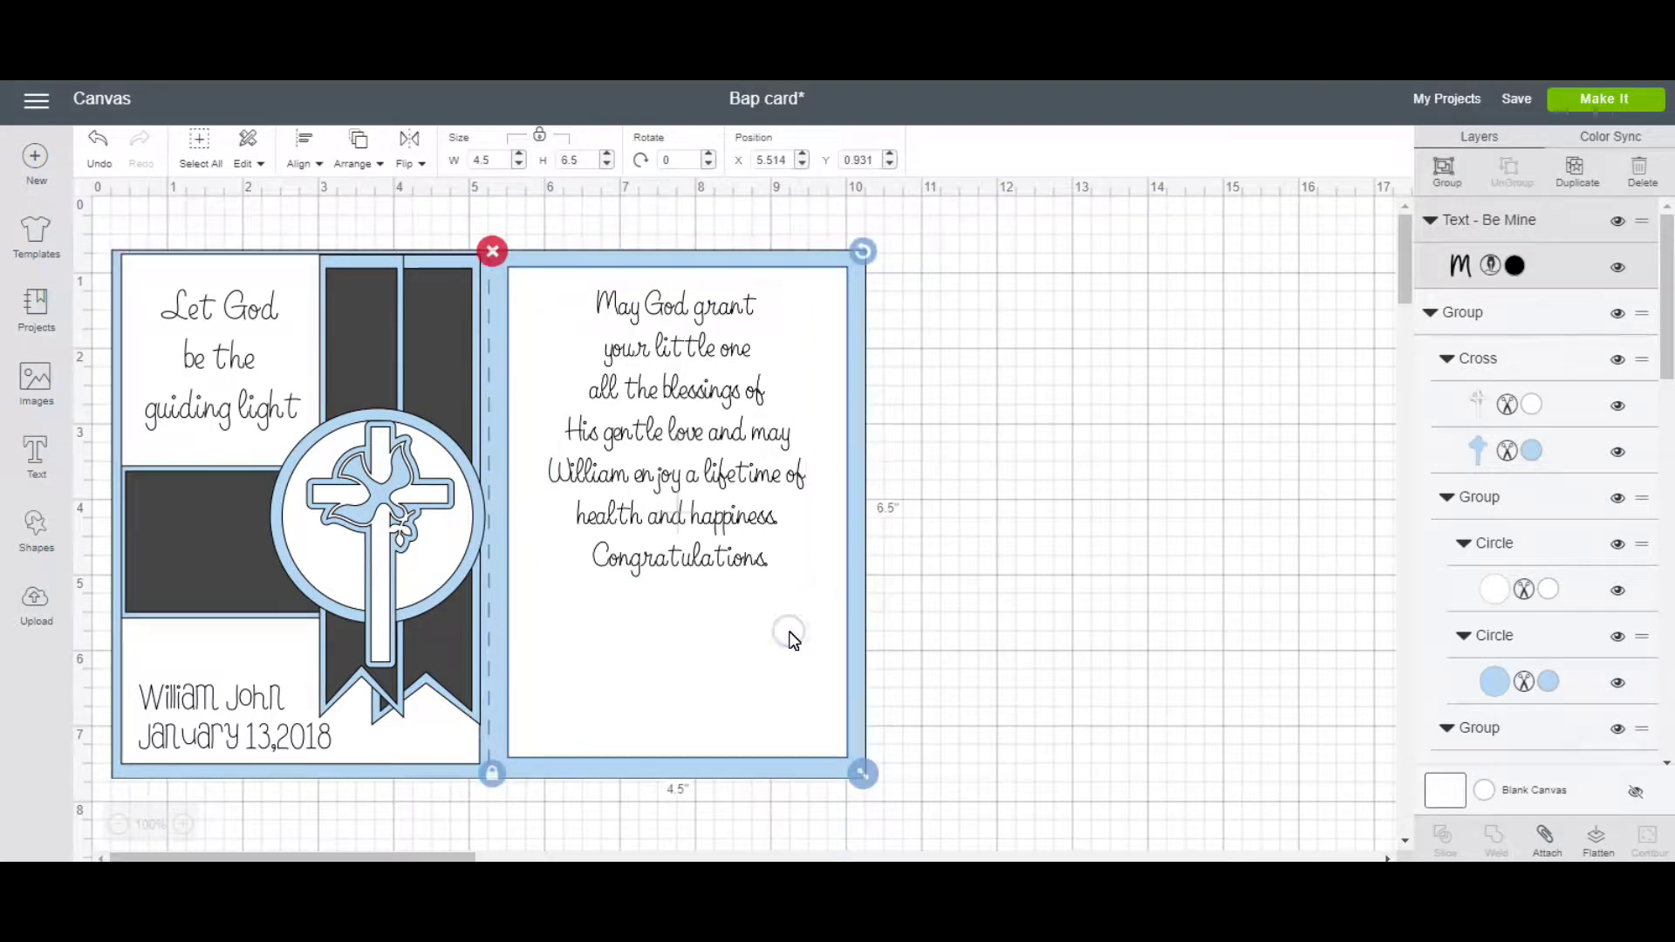
click(1545, 842)
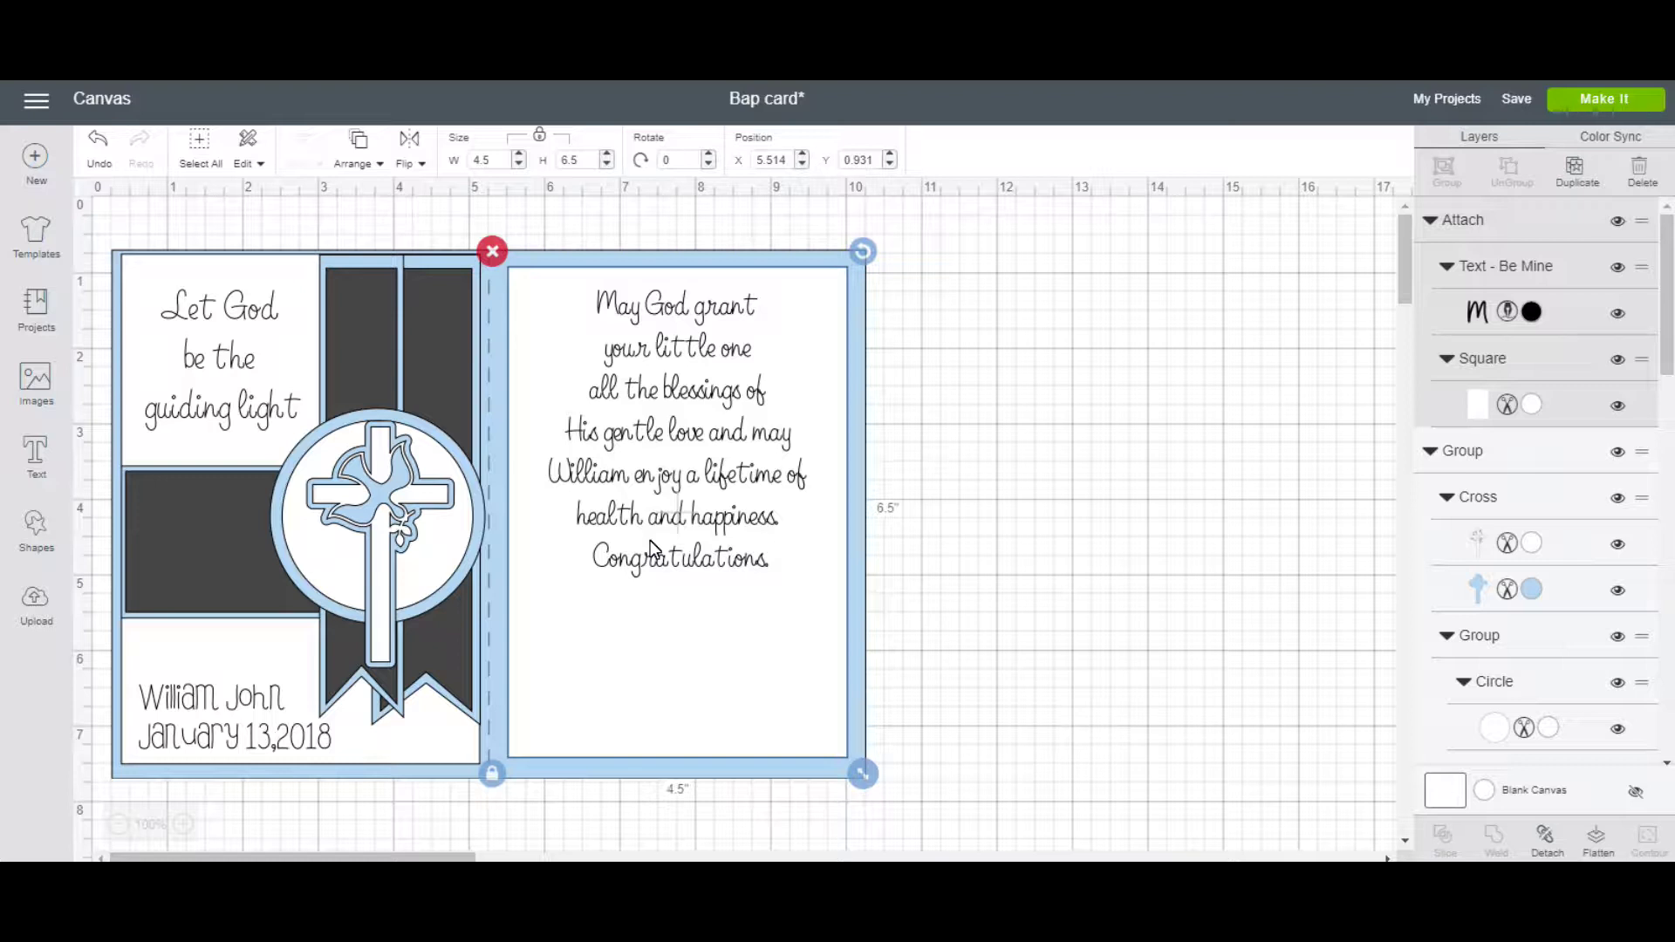
click(1108, 529)
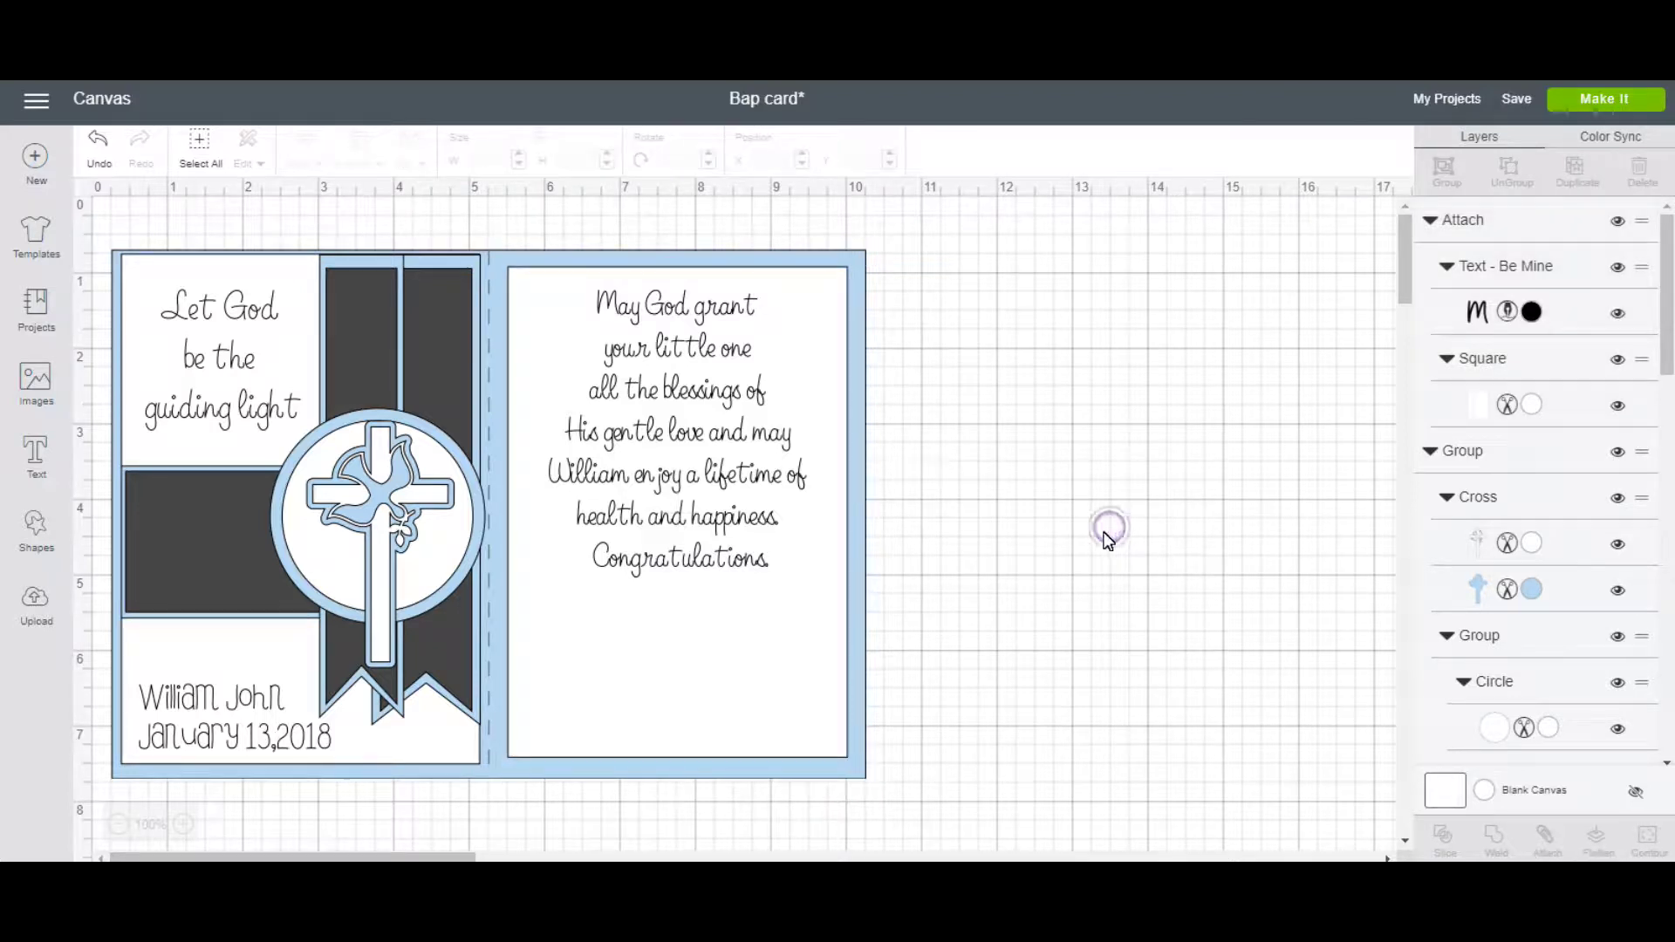
click(1616, 96)
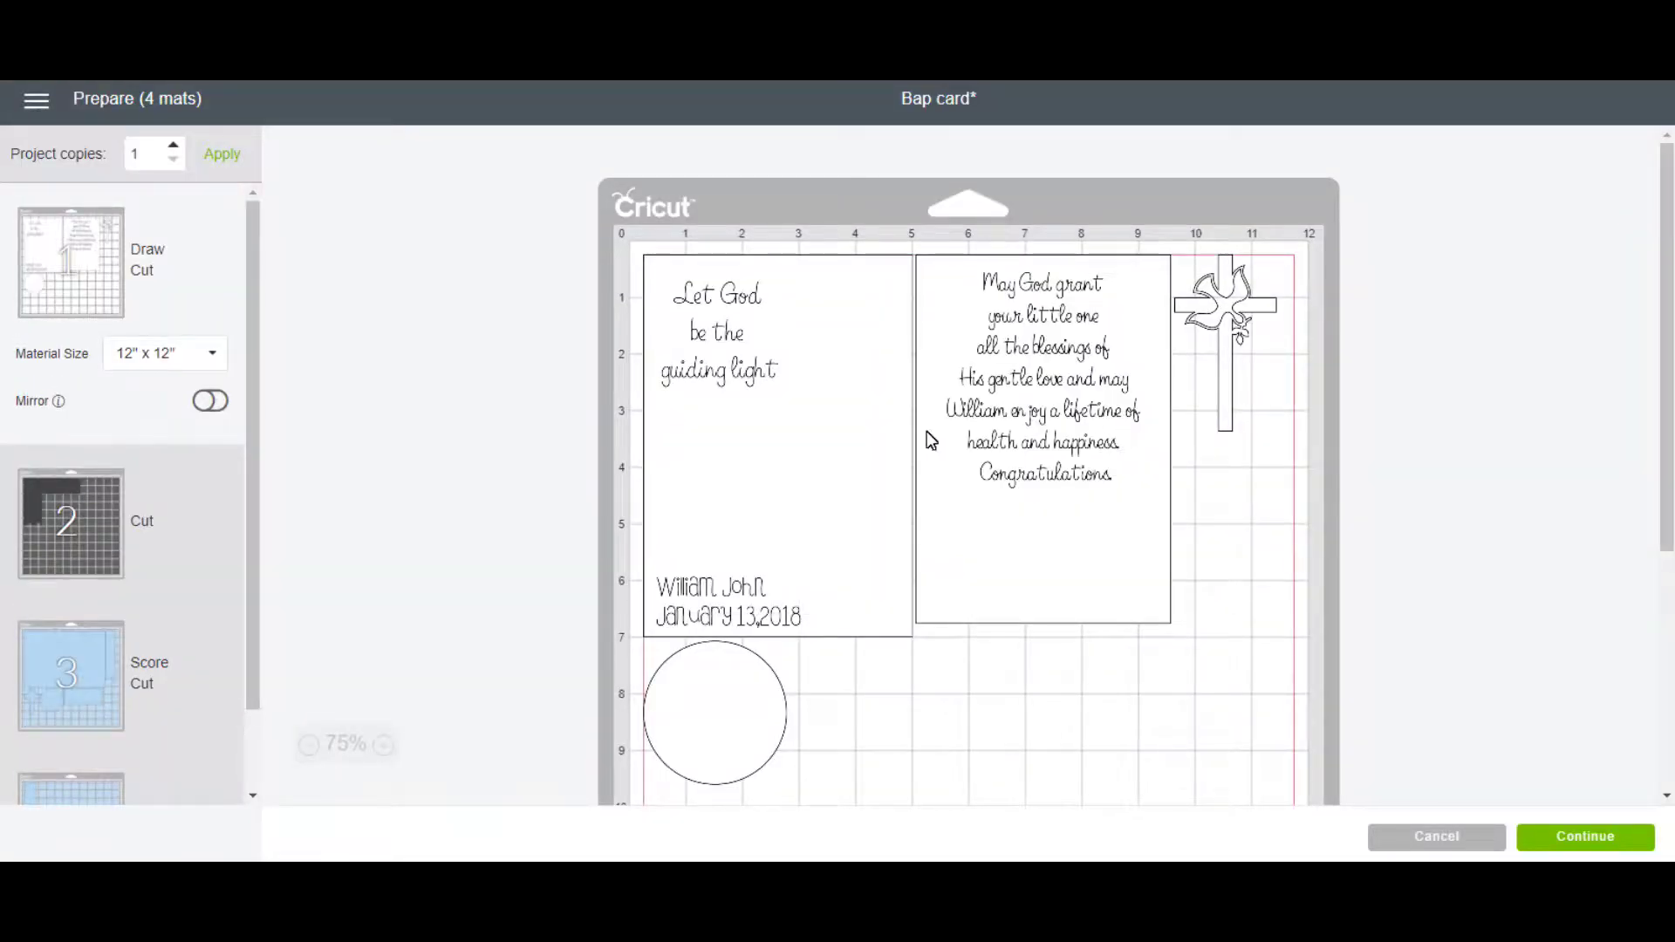
On mat 2, move the dark rectangle upper right and set the second banner beside the first.
scroll(218, 415, down, 1)
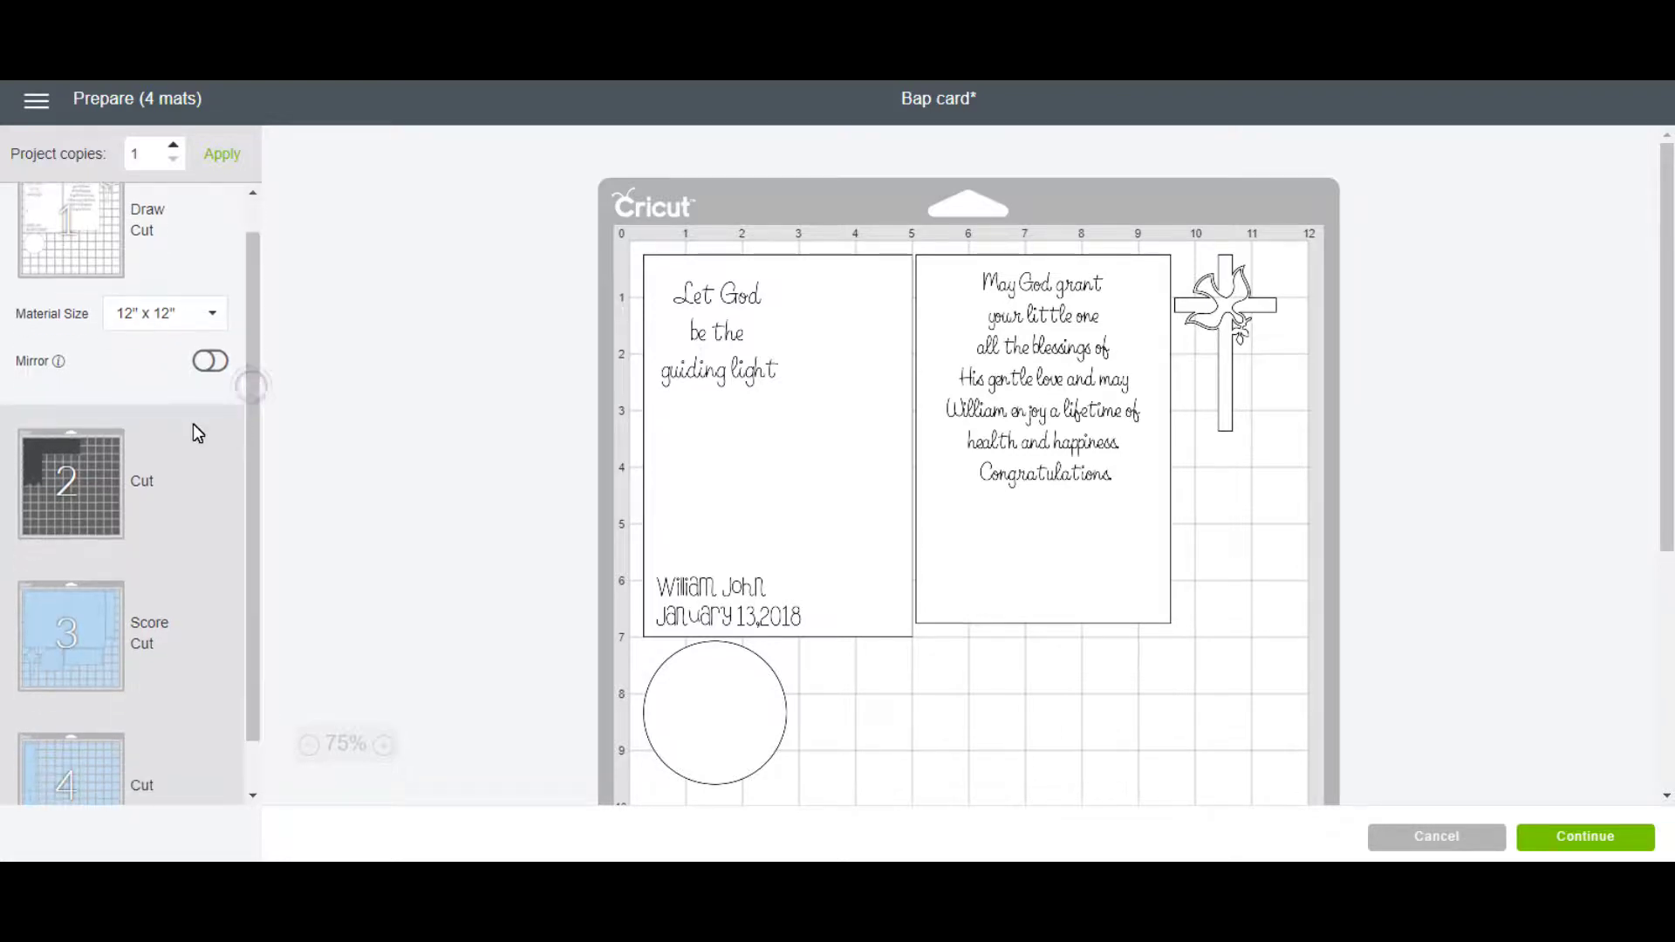
click(116, 477)
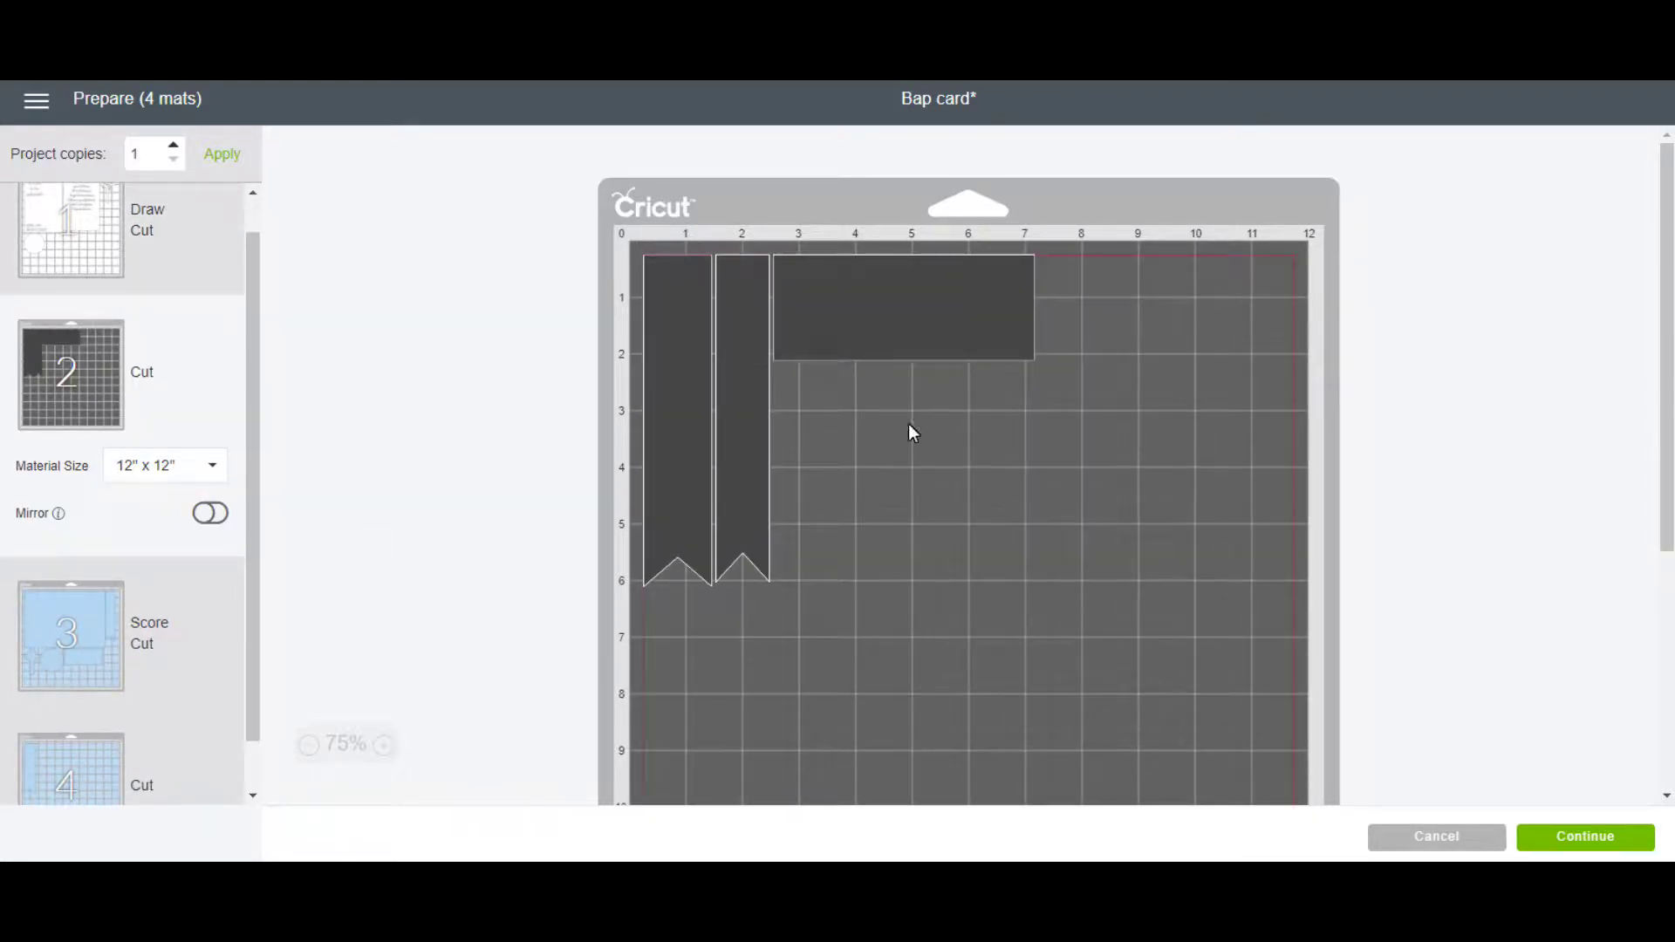
click(893, 328)
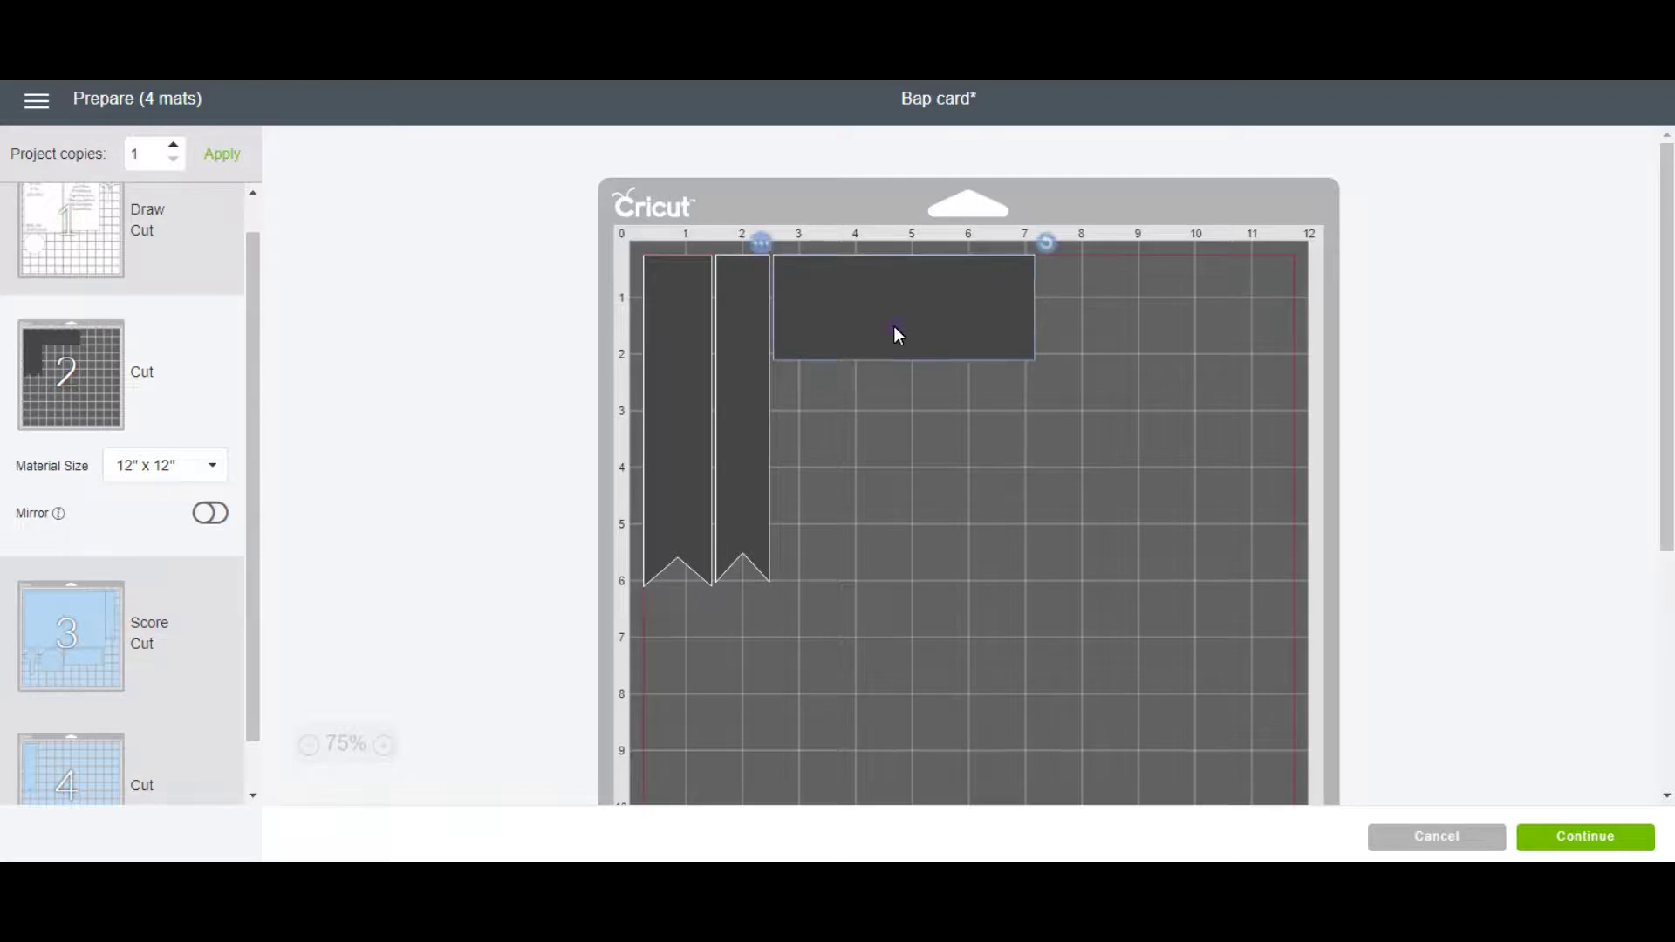
drag(893, 328, 1139, 350)
drag(755, 385, 864, 454)
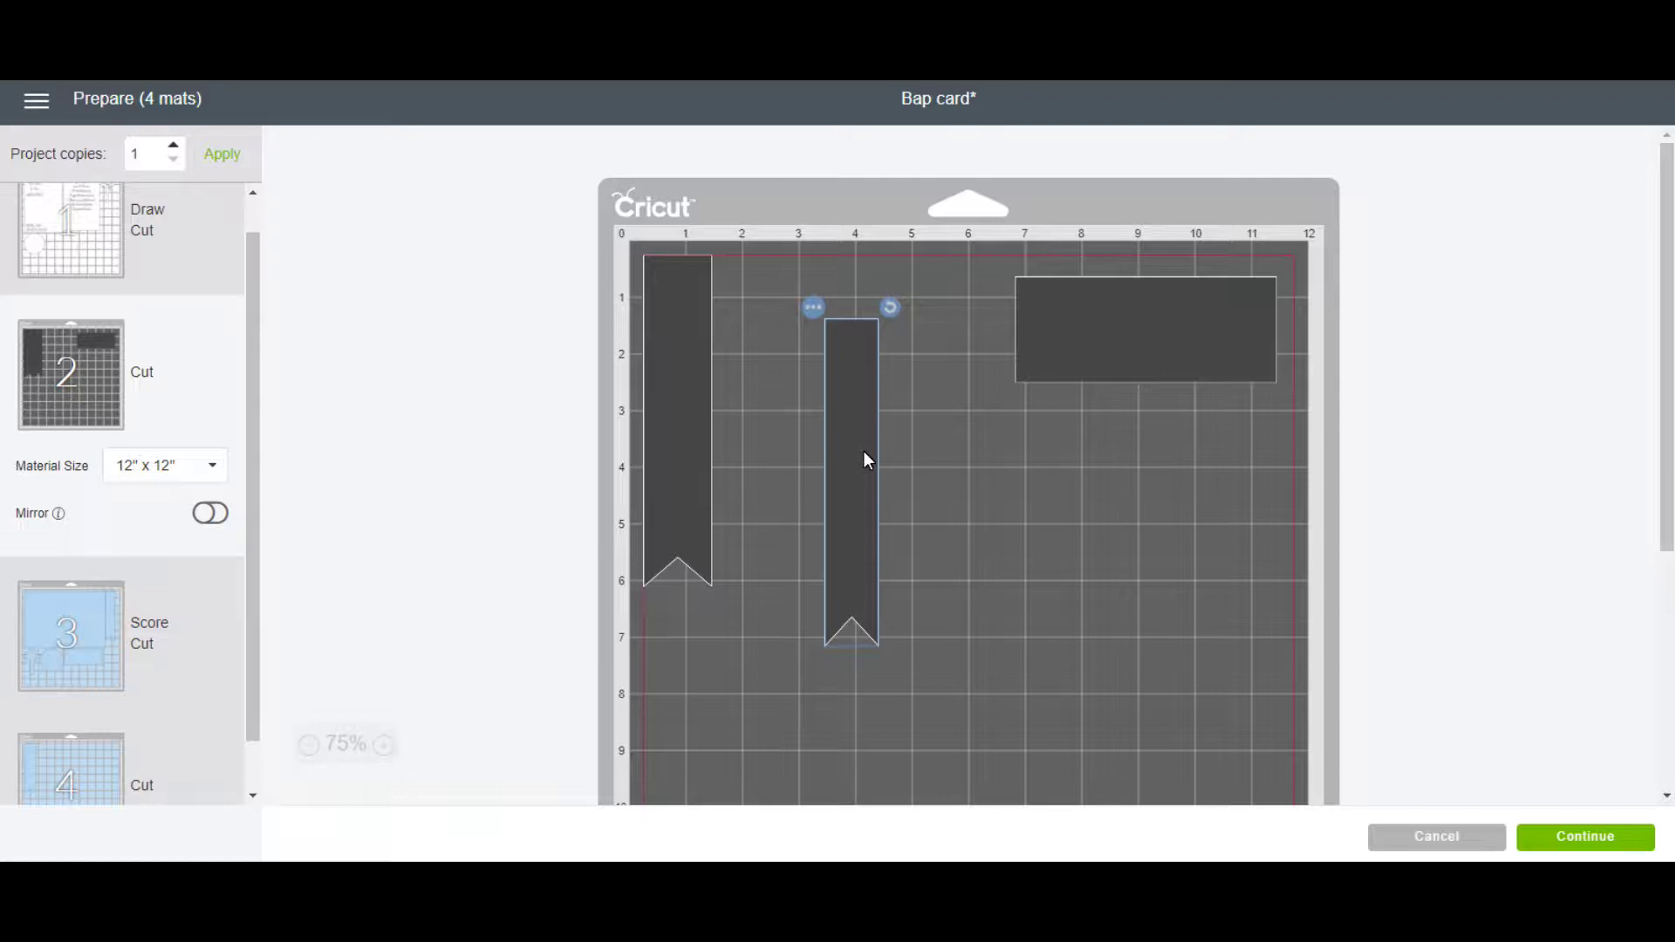
drag(864, 453, 840, 389)
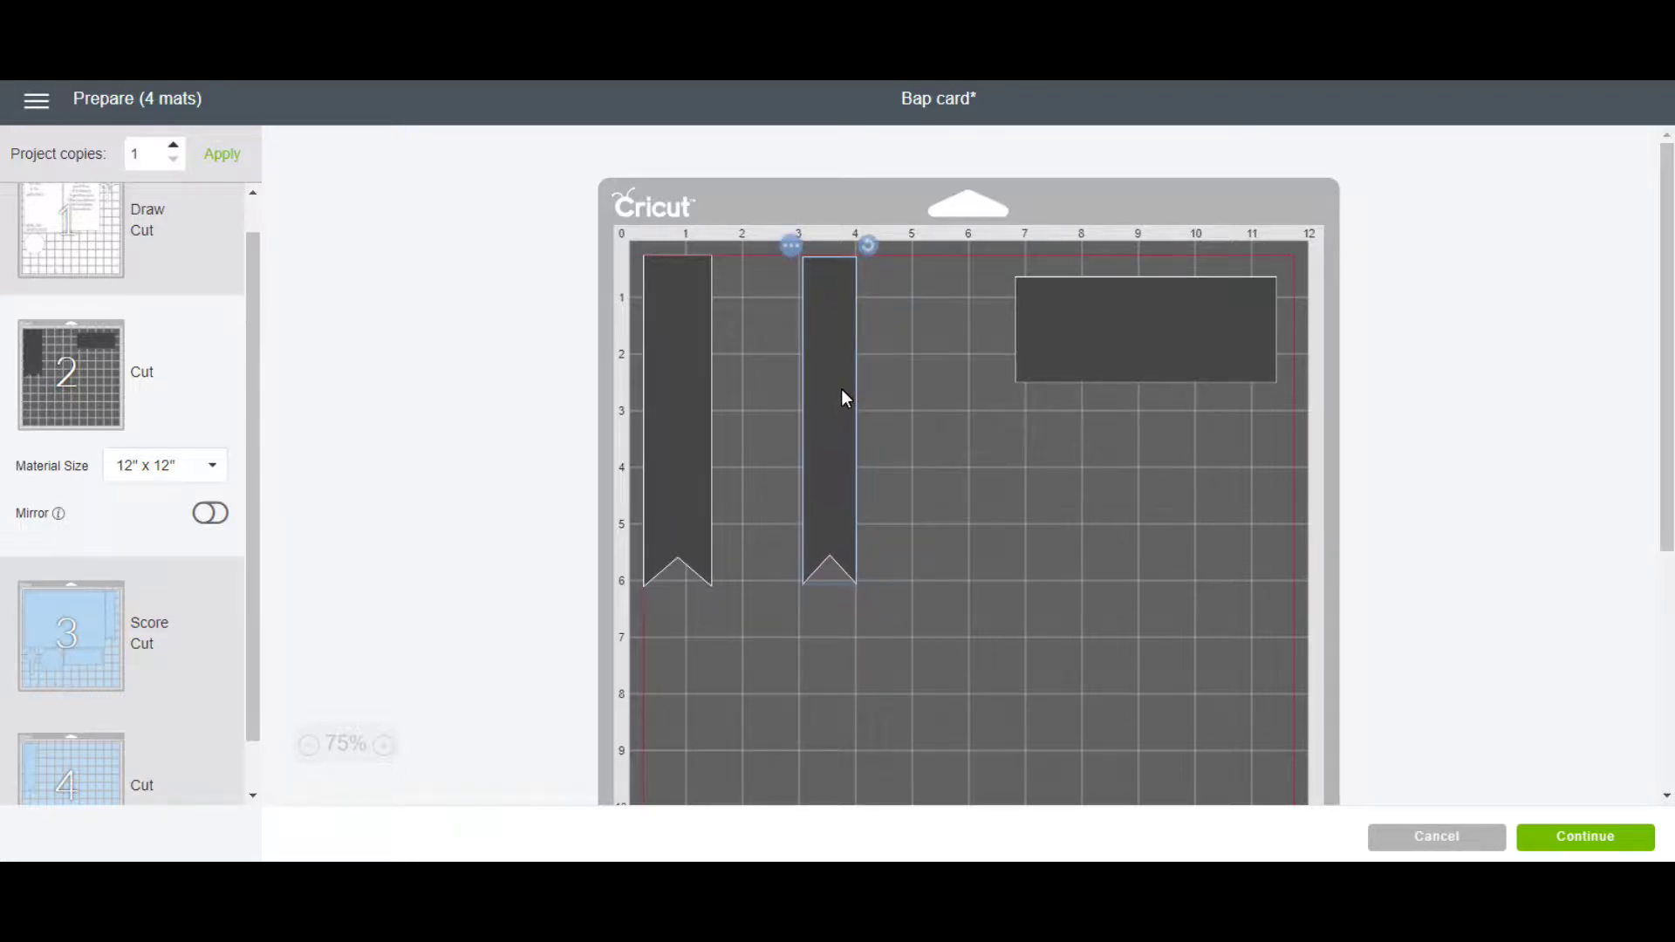
drag(254, 506, 267, 553)
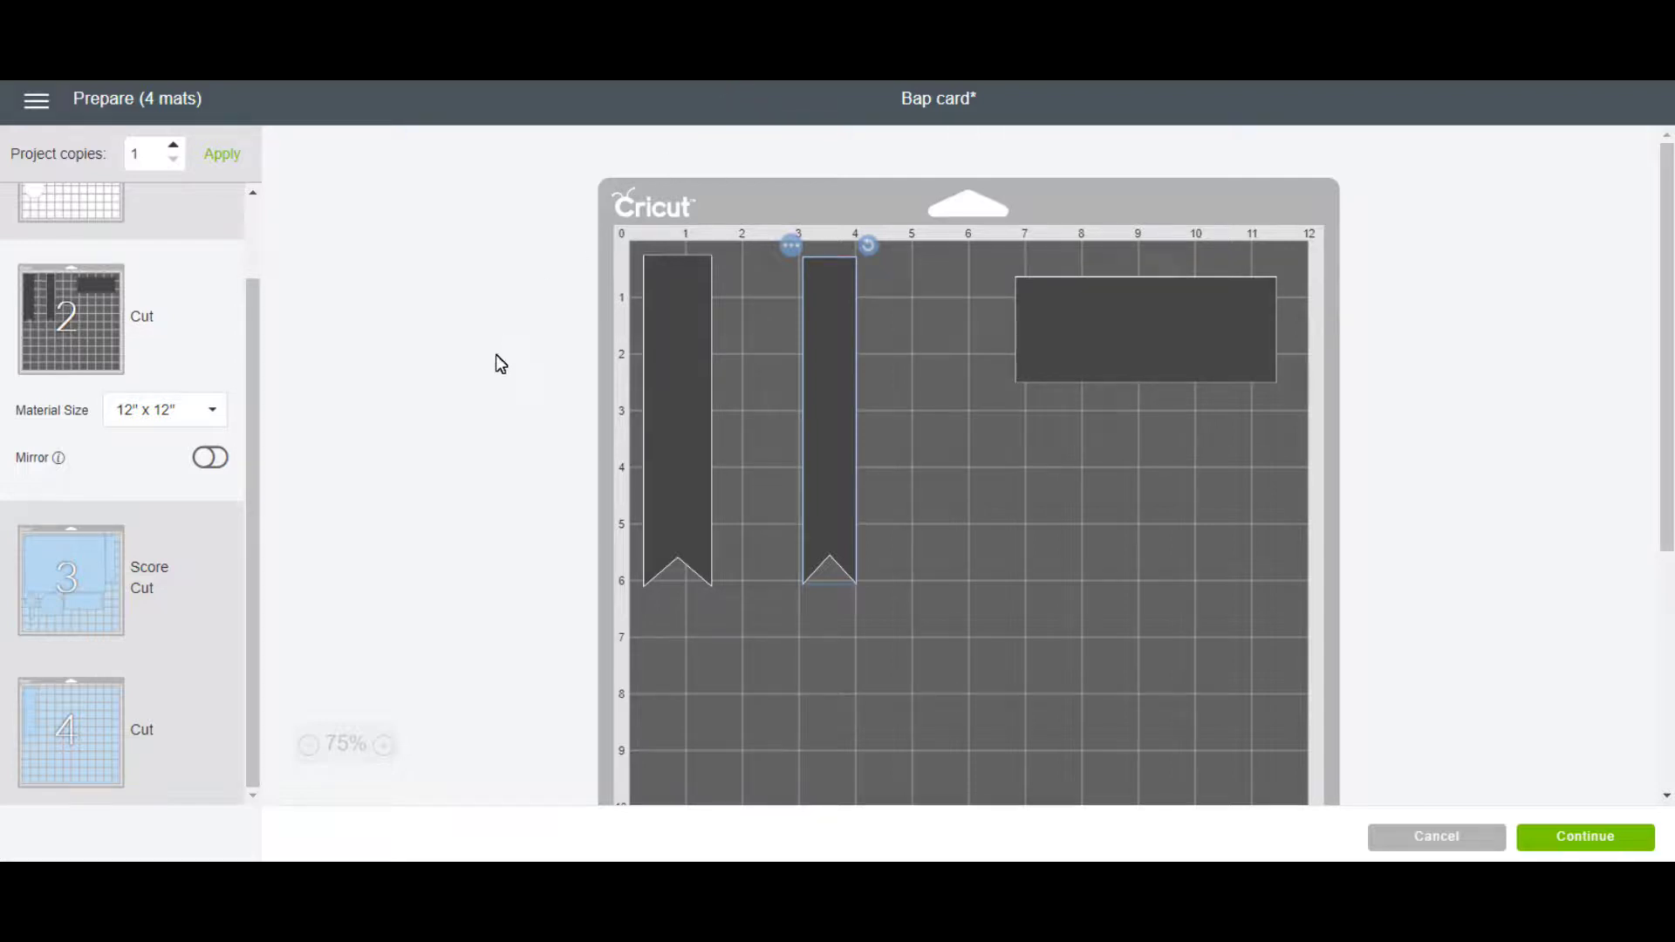
drag(257, 556, 250, 375)
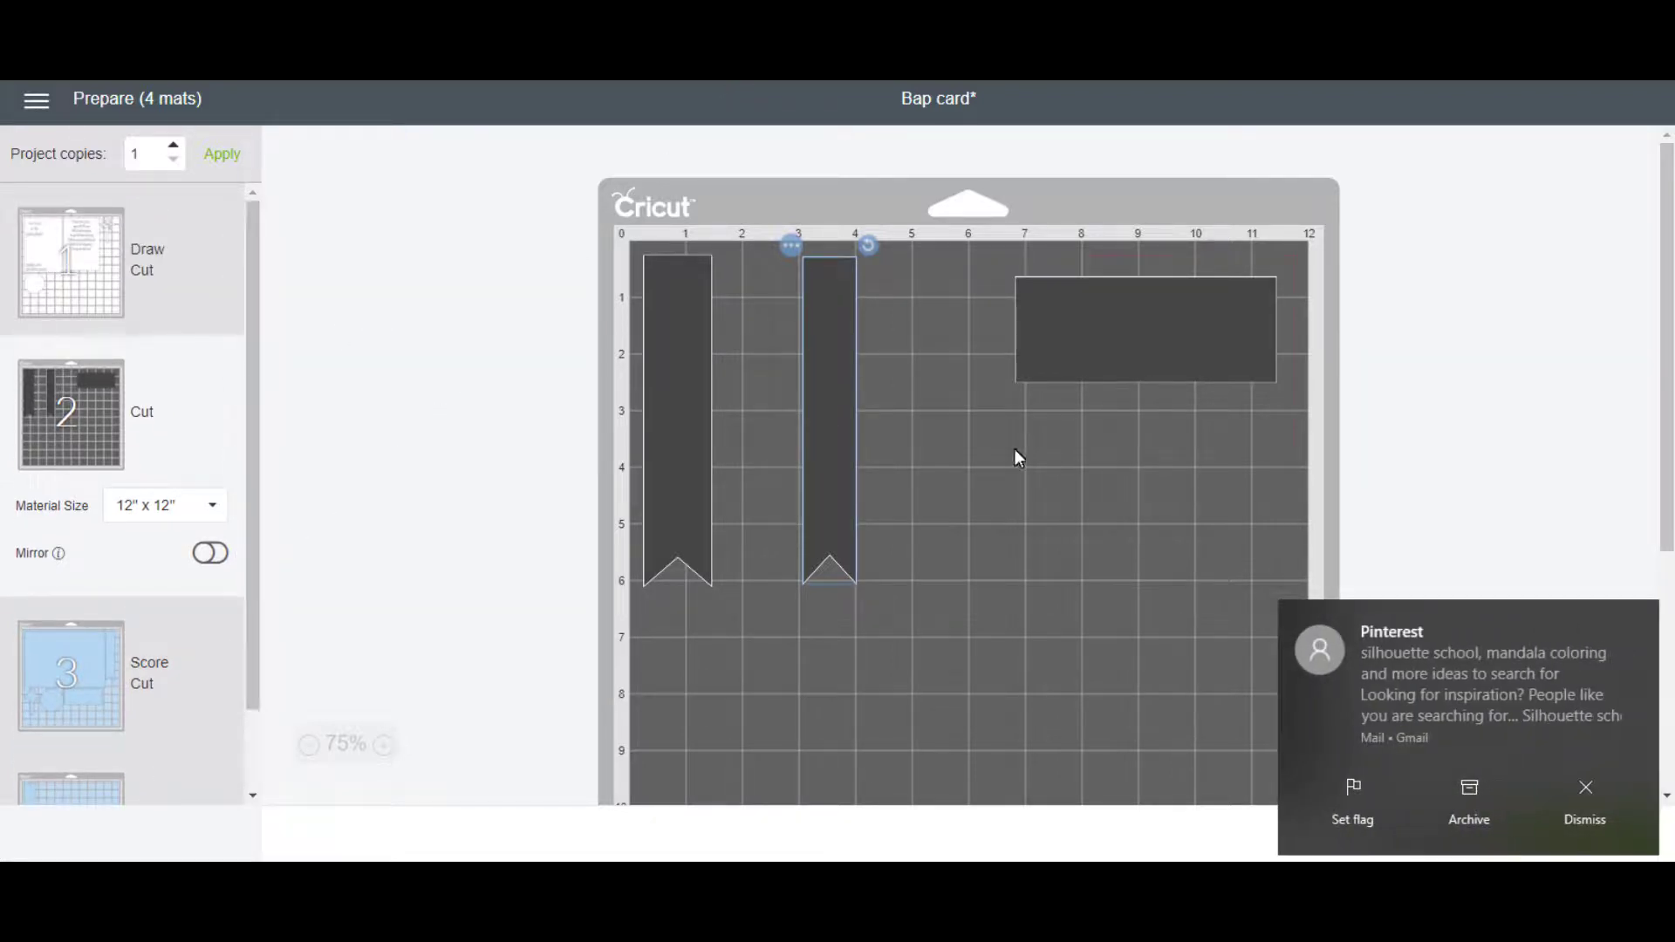
click(1585, 792)
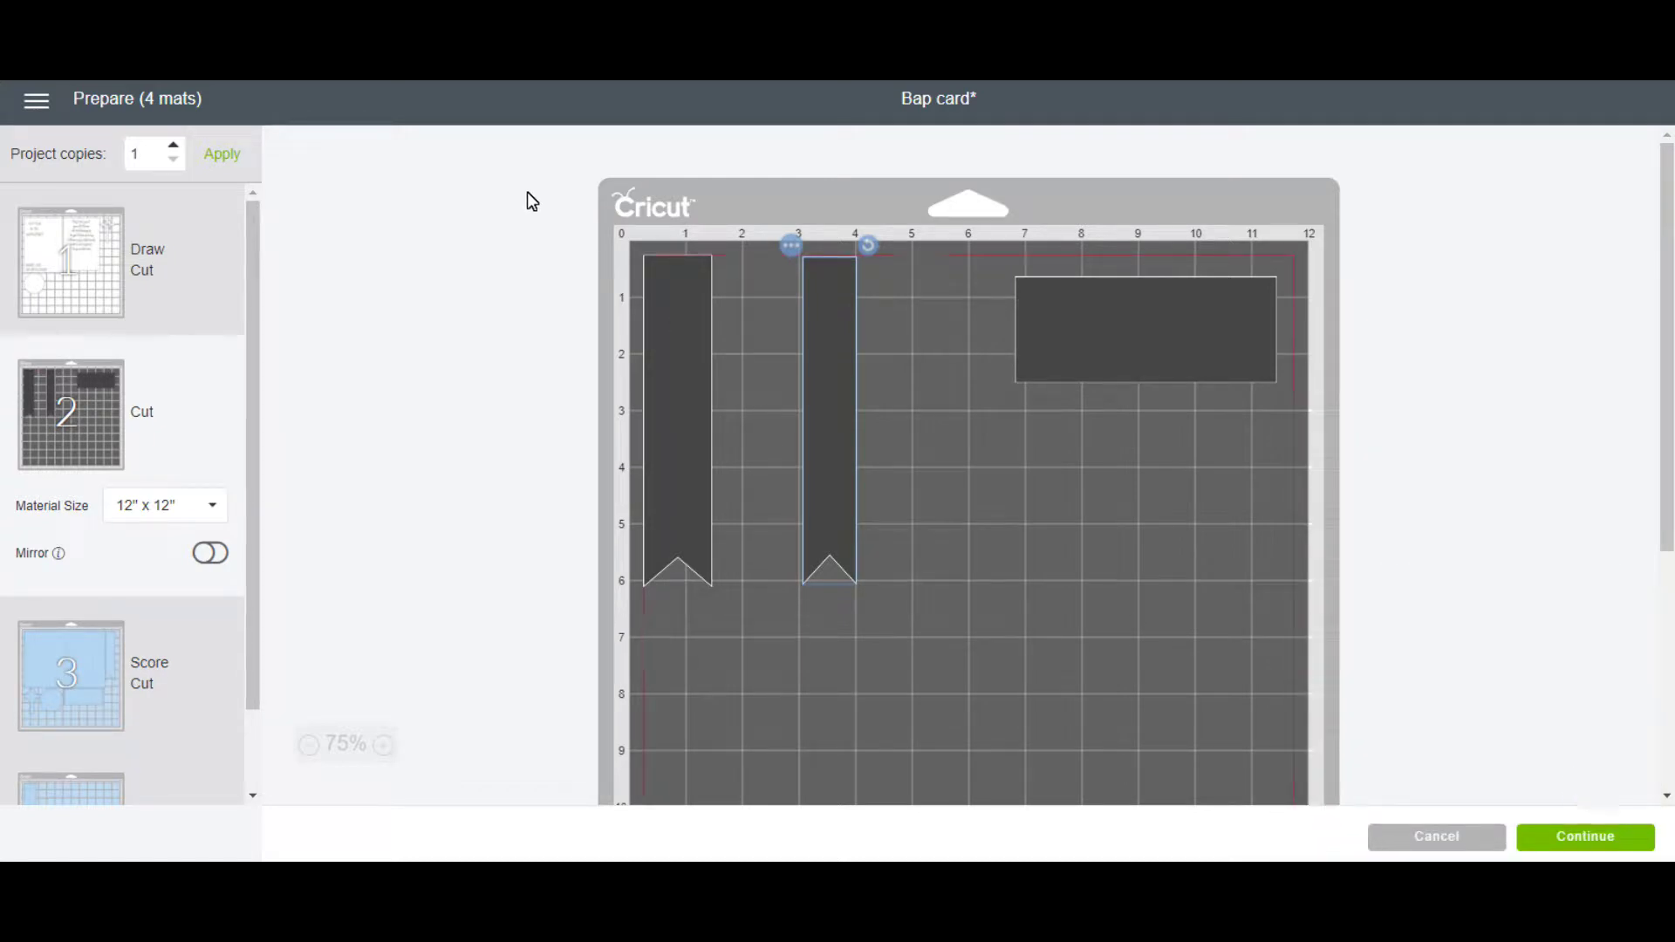
Connect the Maker, choose Medium Cardstock – 80 lb, and check mat 1's Midnight pen requirement.
click(1589, 839)
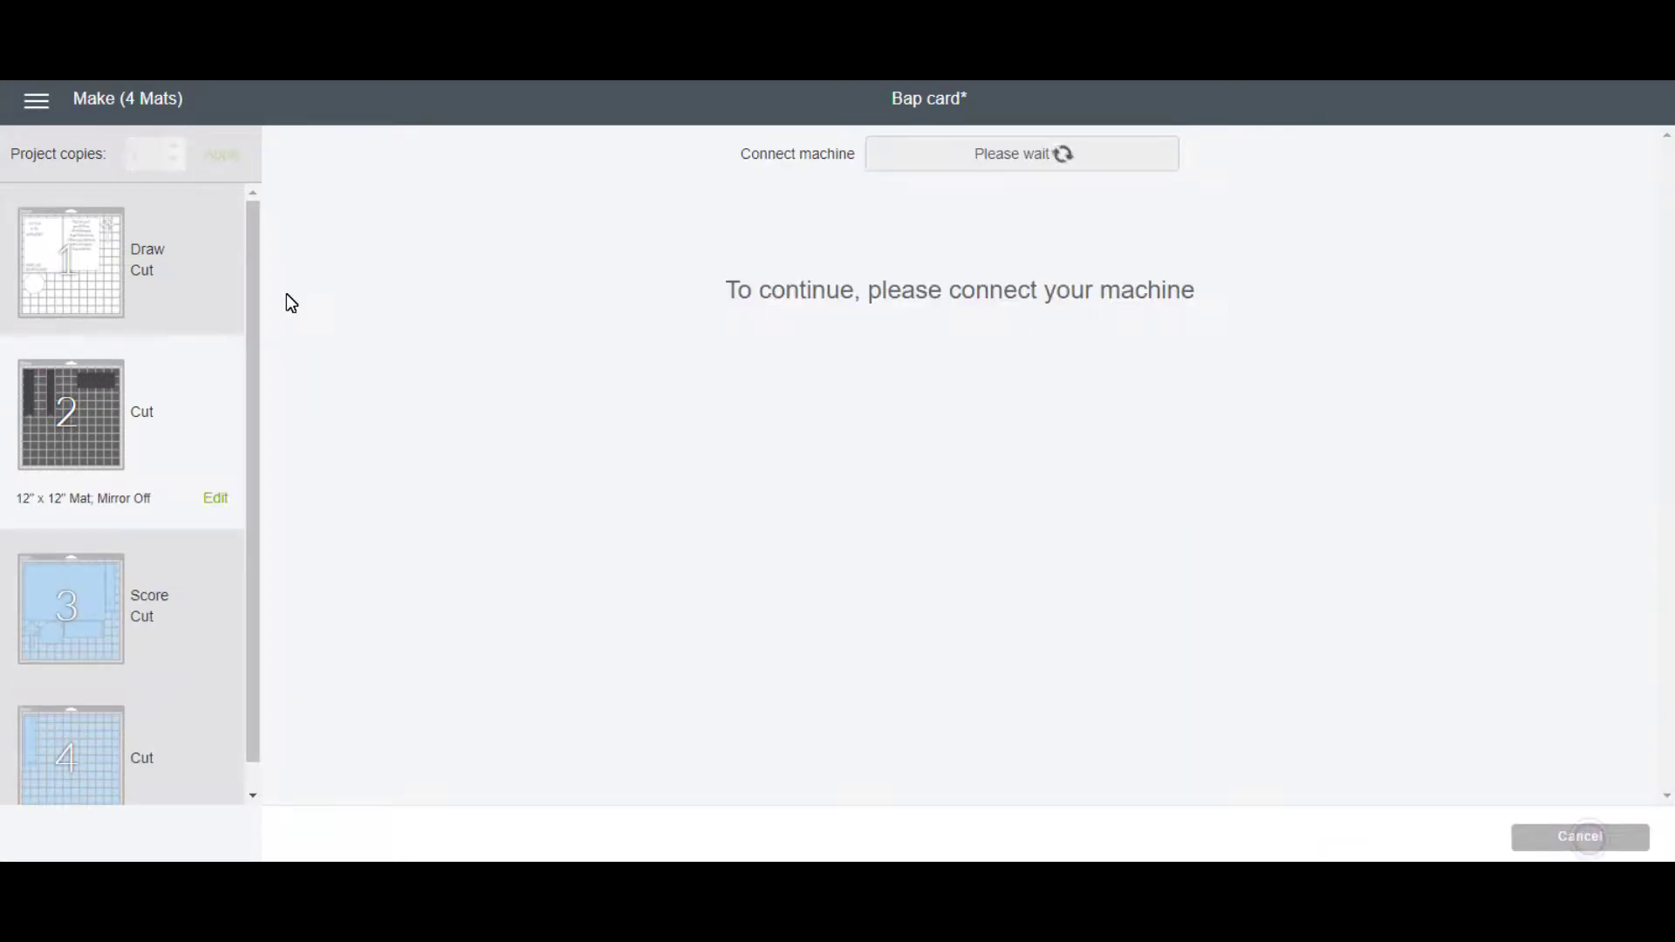
click(1137, 156)
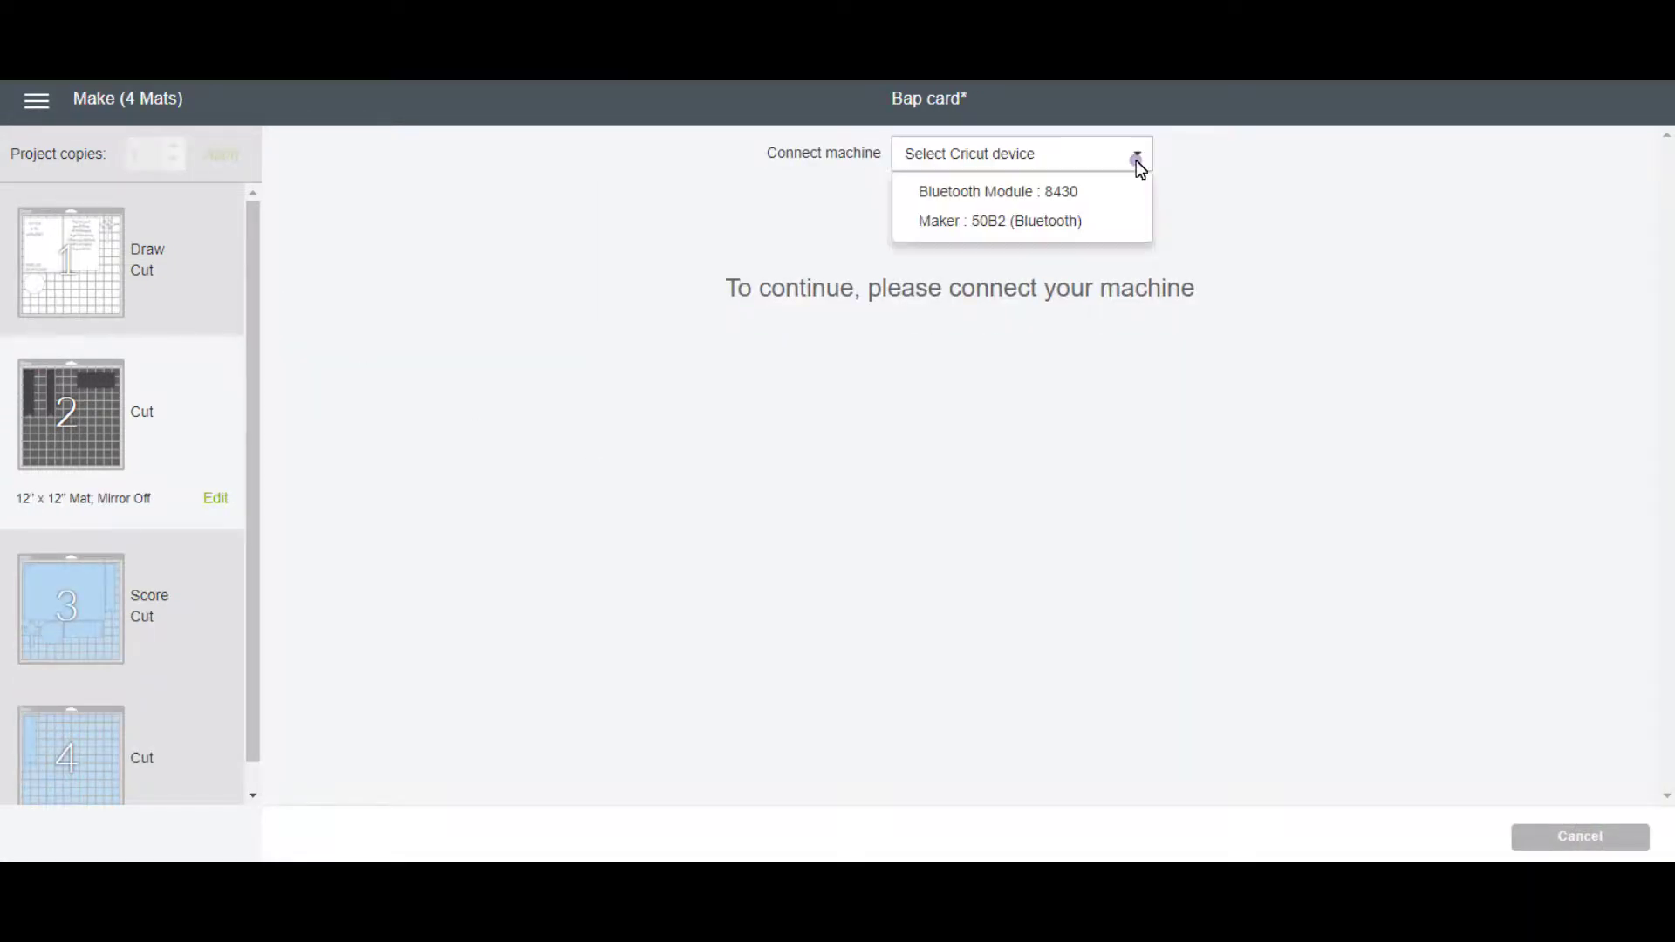
click(1058, 218)
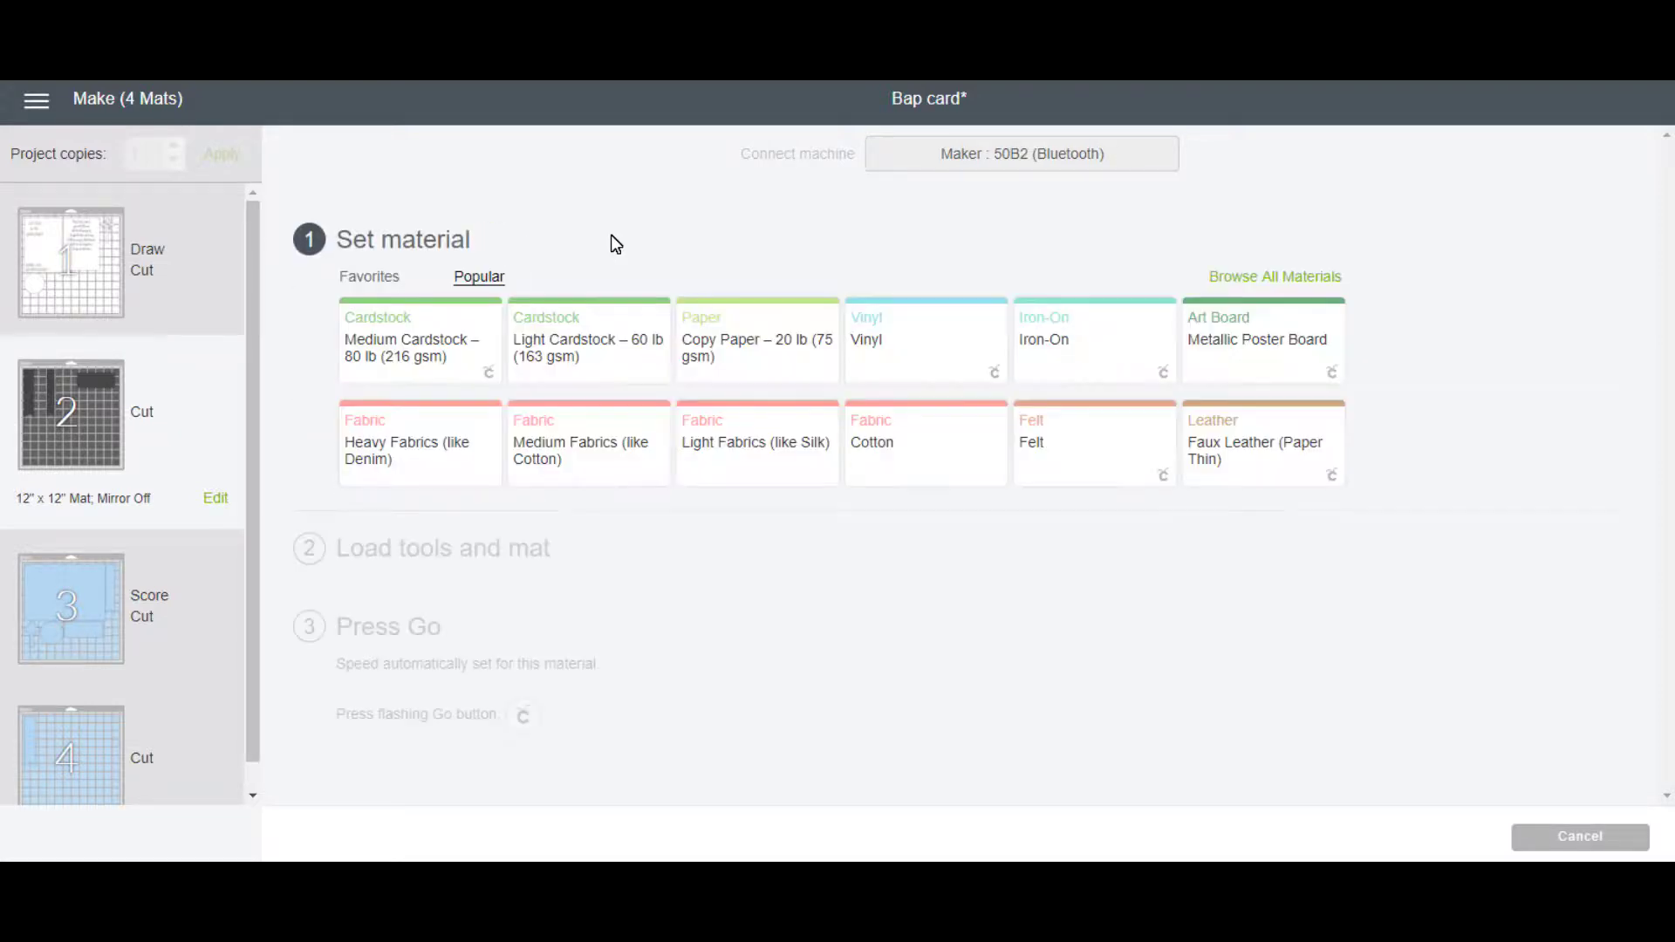
click(418, 350)
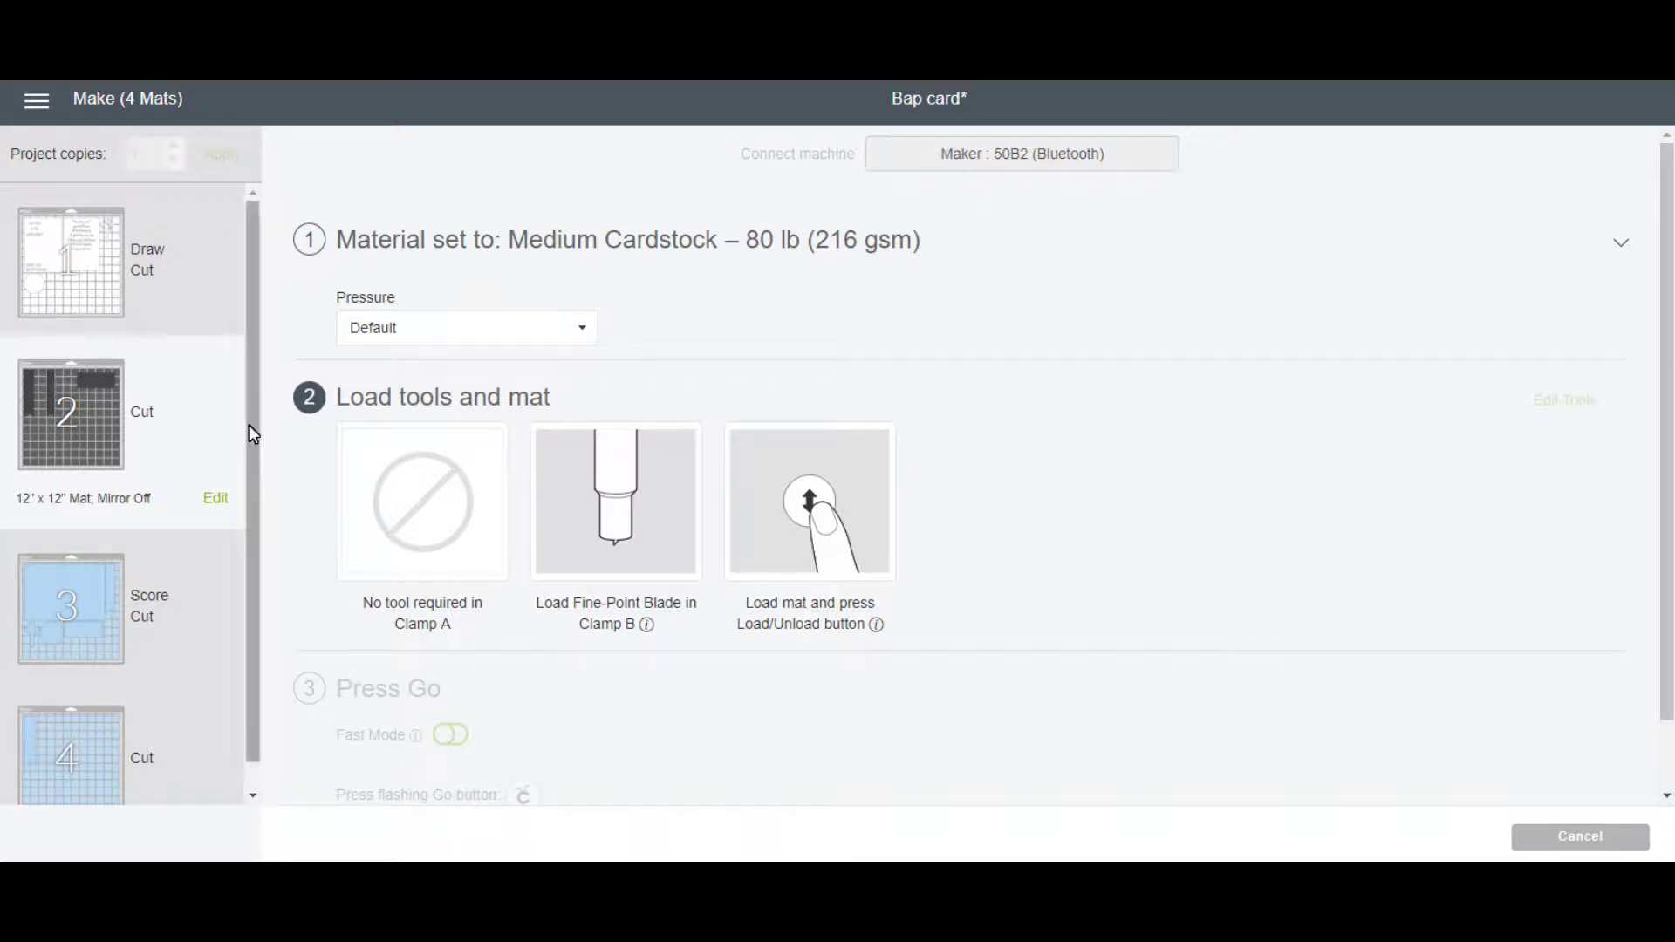
click(169, 295)
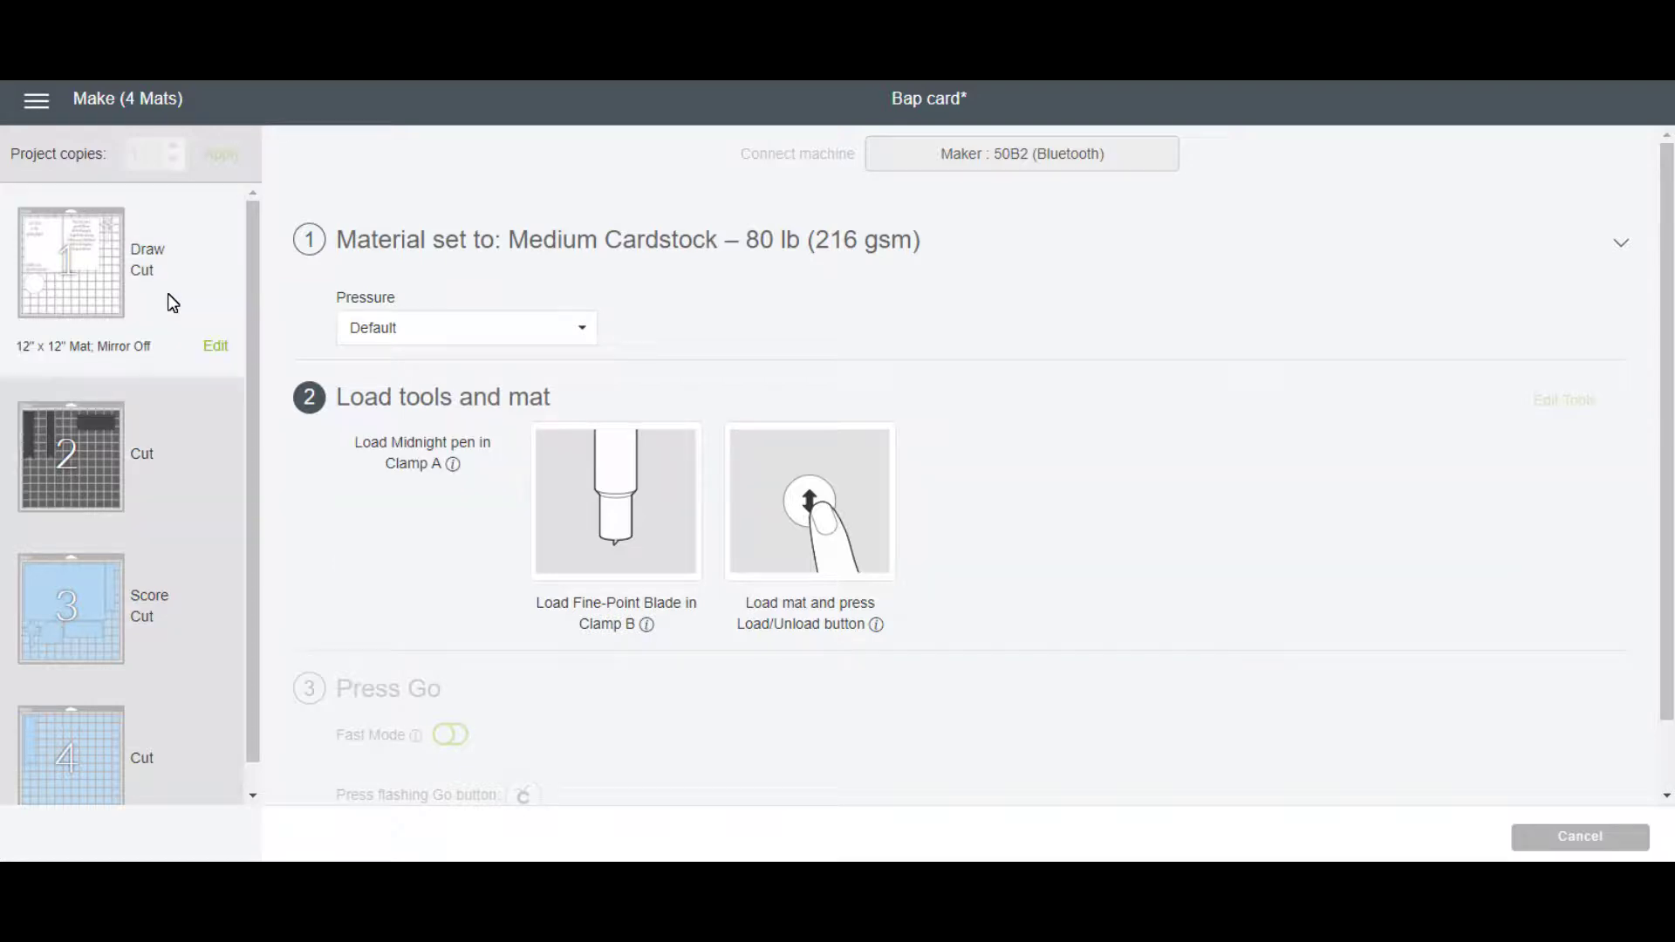